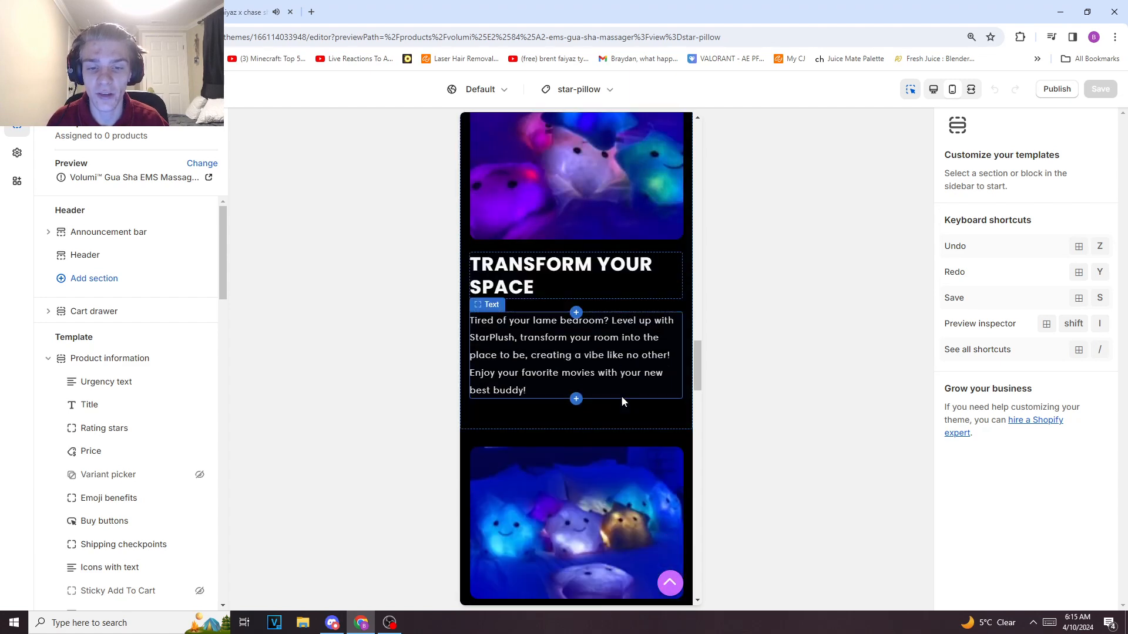
Look through the finished StarPlush product page preview, from the comparison table up to the shipping icons, customer review and on/off sections.
{"action": "scroll", "coordinate": [613, 389], "scroll_direction": "up", "scroll_amount": 10}
{"action": "scroll", "coordinate": [614, 389], "scroll_direction": "up", "scroll_amount": 8}
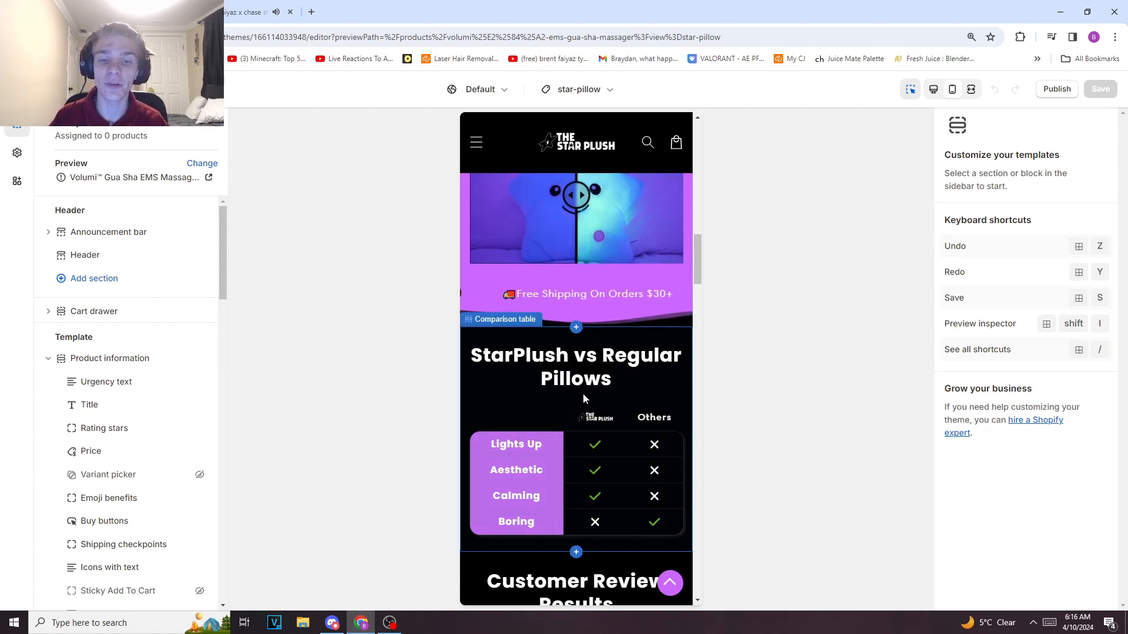
{"action": "scroll", "coordinate": [584, 382], "scroll_direction": "up", "scroll_amount": 5}
{"action": "scroll", "coordinate": [585, 386], "scroll_direction": "up", "scroll_amount": 4}
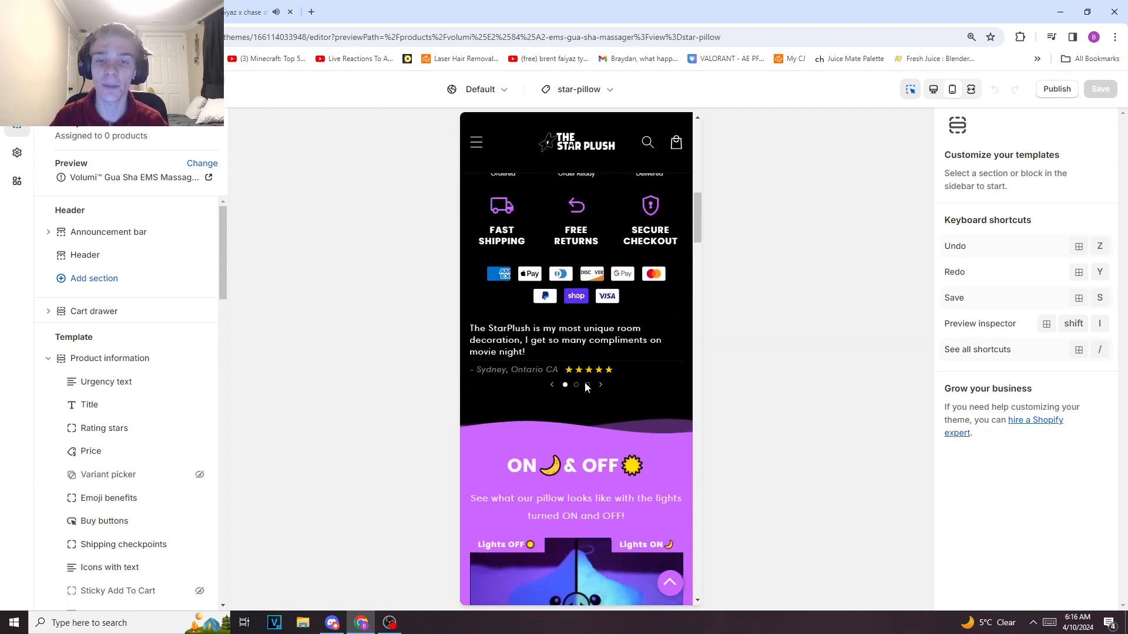
{"action": "scroll", "coordinate": [588, 384], "scroll_direction": "down", "scroll_amount": 2}
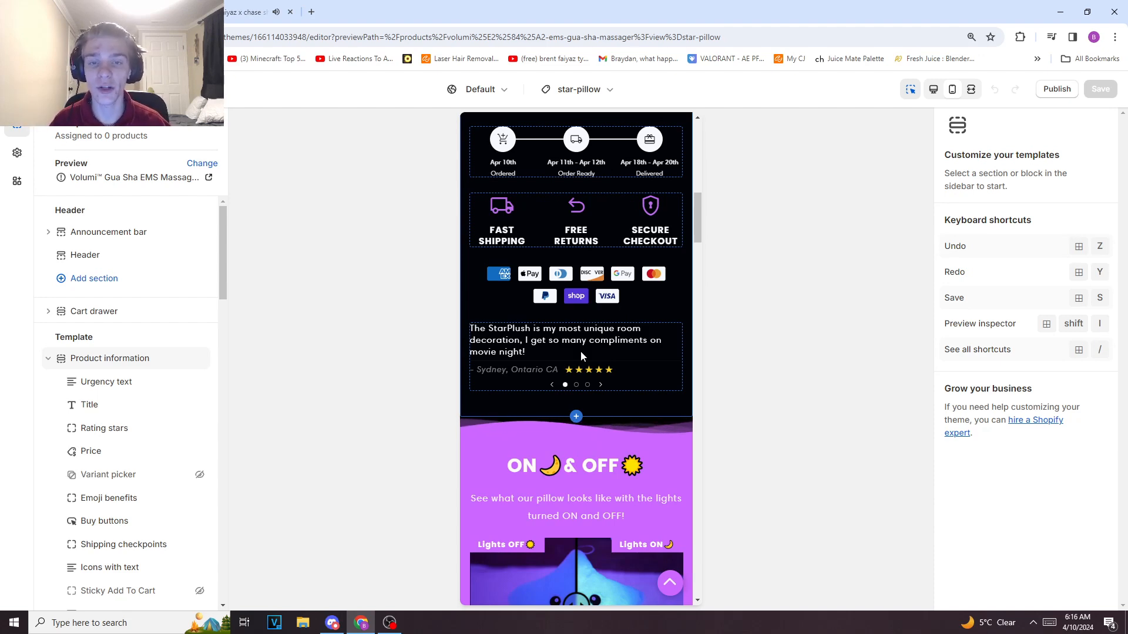
{"action": "scroll", "coordinate": [574, 355], "scroll_direction": "down", "scroll_amount": 1}
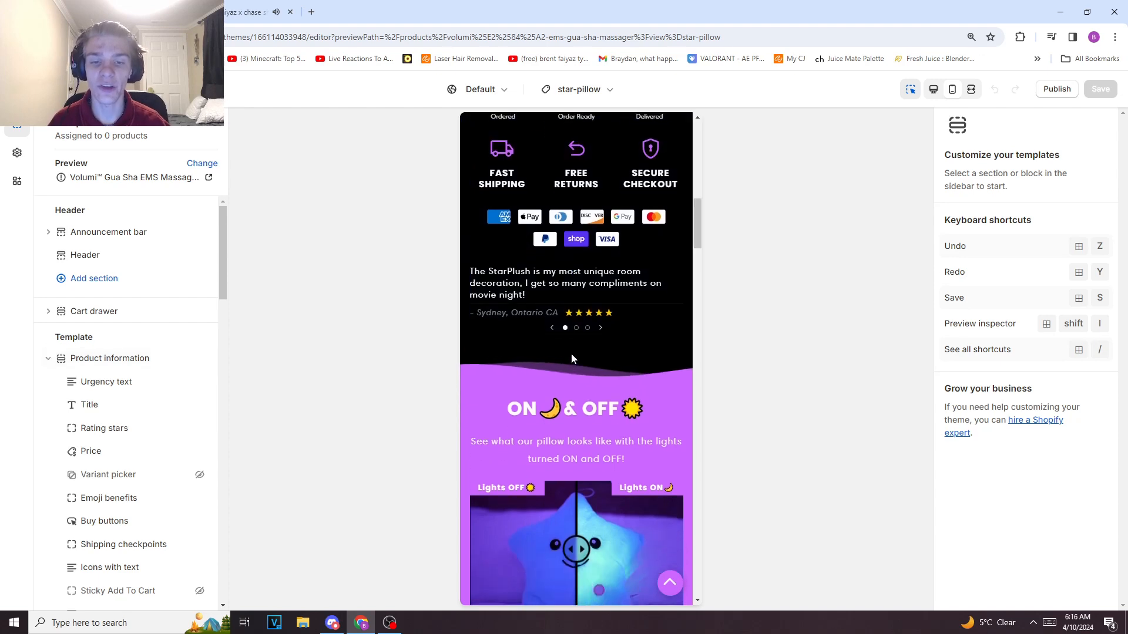
{"action": "scroll", "coordinate": [571, 354], "scroll_direction": "up", "scroll_amount": 1}
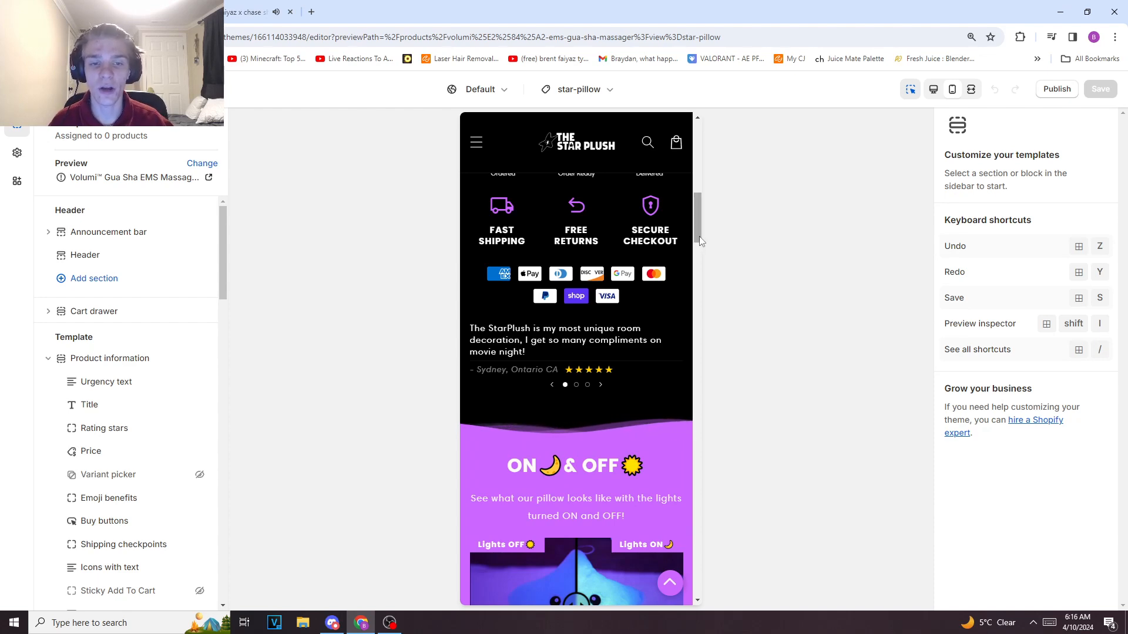
{"action": "scroll", "coordinate": [699, 249], "scroll_direction": "down", "scroll_amount": 2}
{"action": "mouse_move", "coordinate": [699, 251]}
{"action": "left_mouse_down"}
{"action": "mouse_move", "coordinate": [696, 297]}
{"action": "mouse_move", "coordinate": [693, 273]}
{"action": "left_mouse_up"}
{"action": "scroll", "coordinate": [689, 267], "scroll_direction": "up", "scroll_amount": 1}
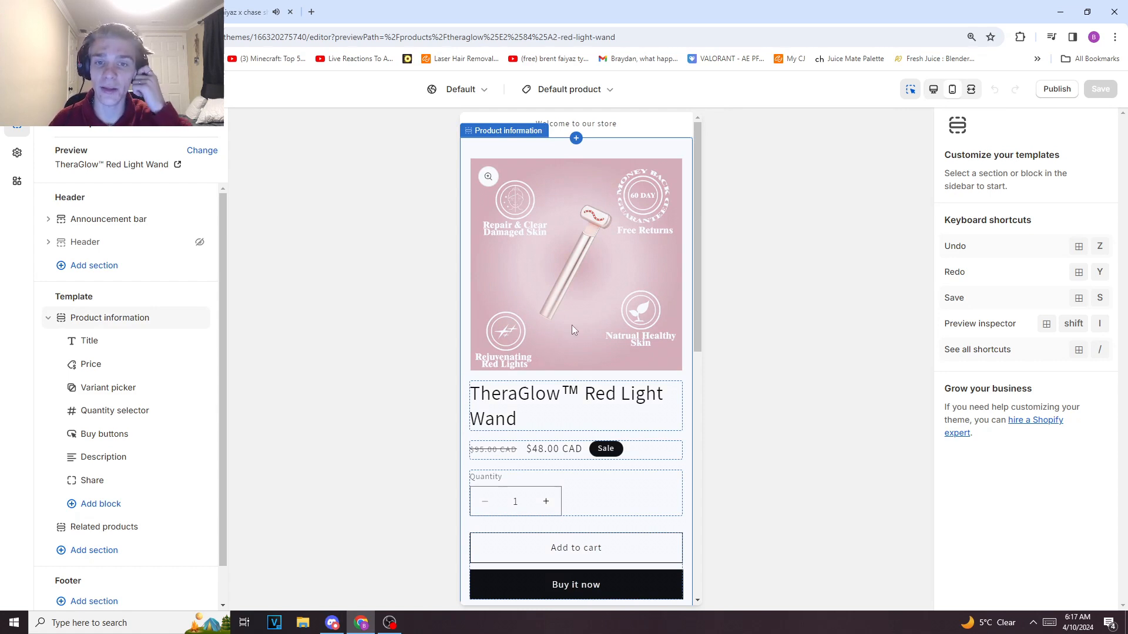
{"action": "scroll", "coordinate": [641, 302], "scroll_direction": "down", "scroll_amount": 2}
{"action": "scroll", "coordinate": [640, 302], "scroll_direction": "up", "scroll_amount": 2}
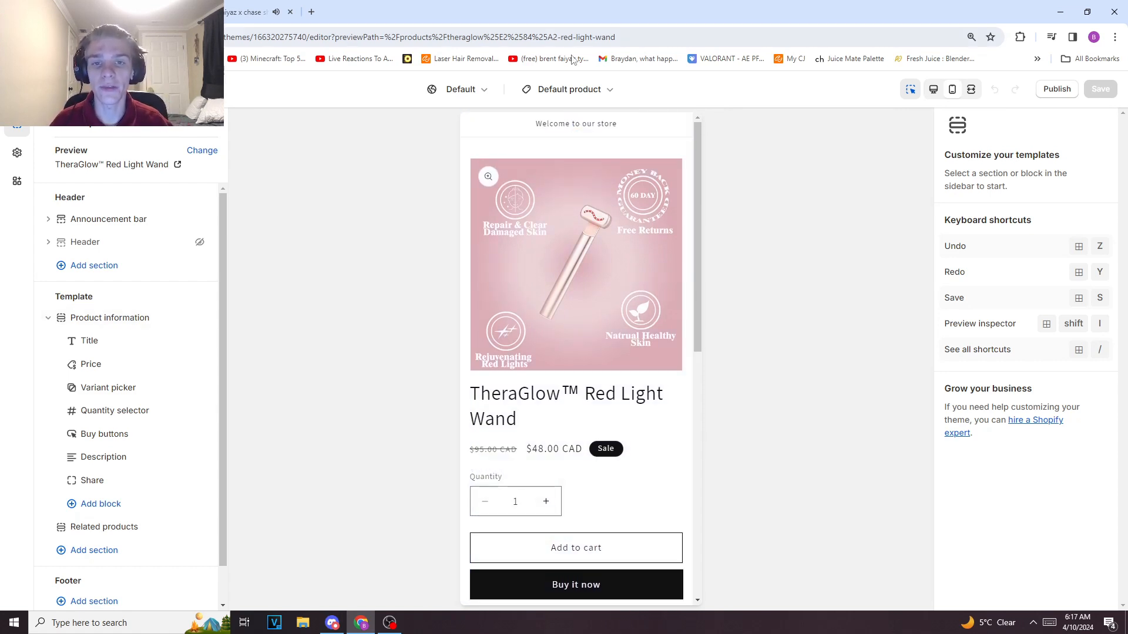
{"action": "left_click", "coordinate": [573, 91]}
{"action": "left_click", "coordinate": [259, 245]}
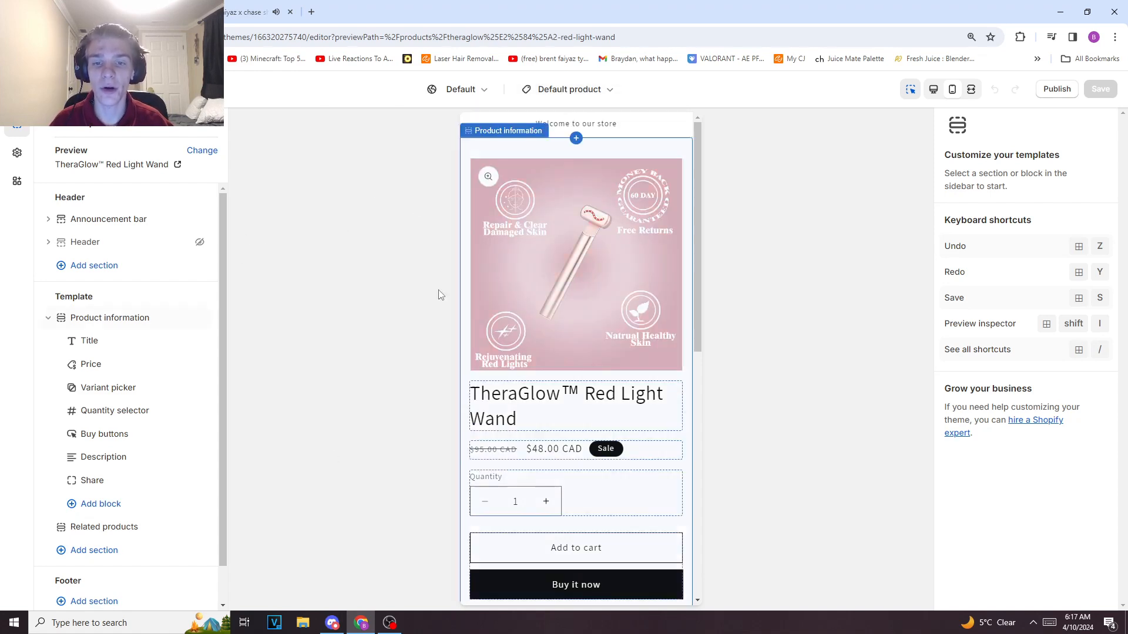
Add a new color scheme in the theme settings and set its background color to #DDACB5.
{"action": "left_click", "coordinate": [16, 154]}
{"action": "left_click", "coordinate": [99, 193]}
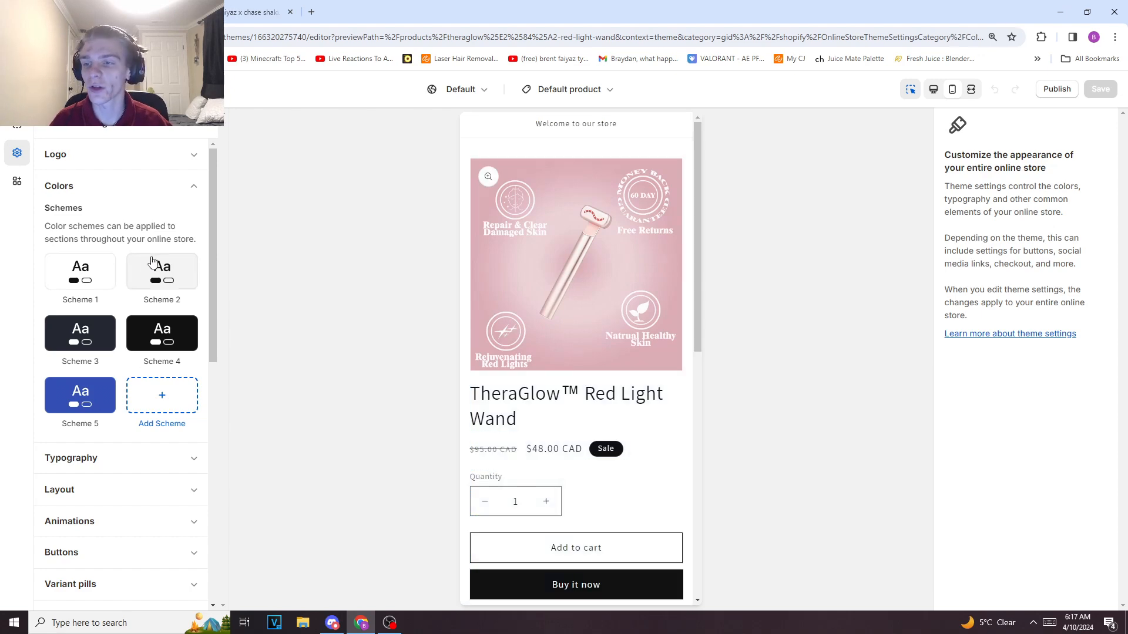
{"action": "left_click", "coordinate": [168, 416]}
{"action": "left_click", "coordinate": [57, 255]}
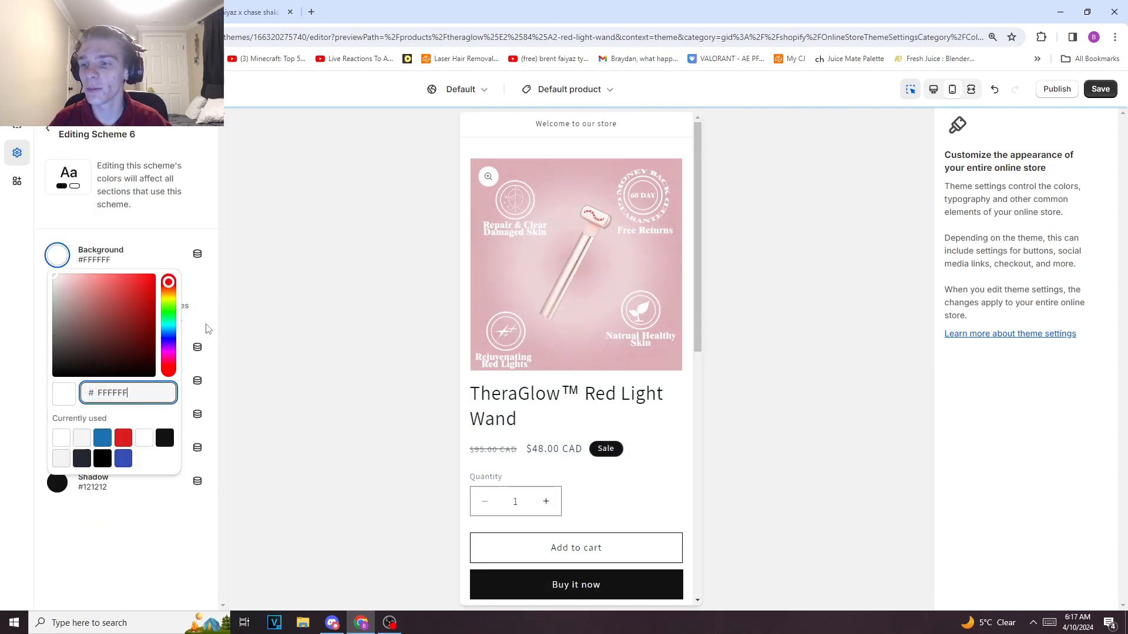
{"action": "left_click", "coordinate": [348, 302]}
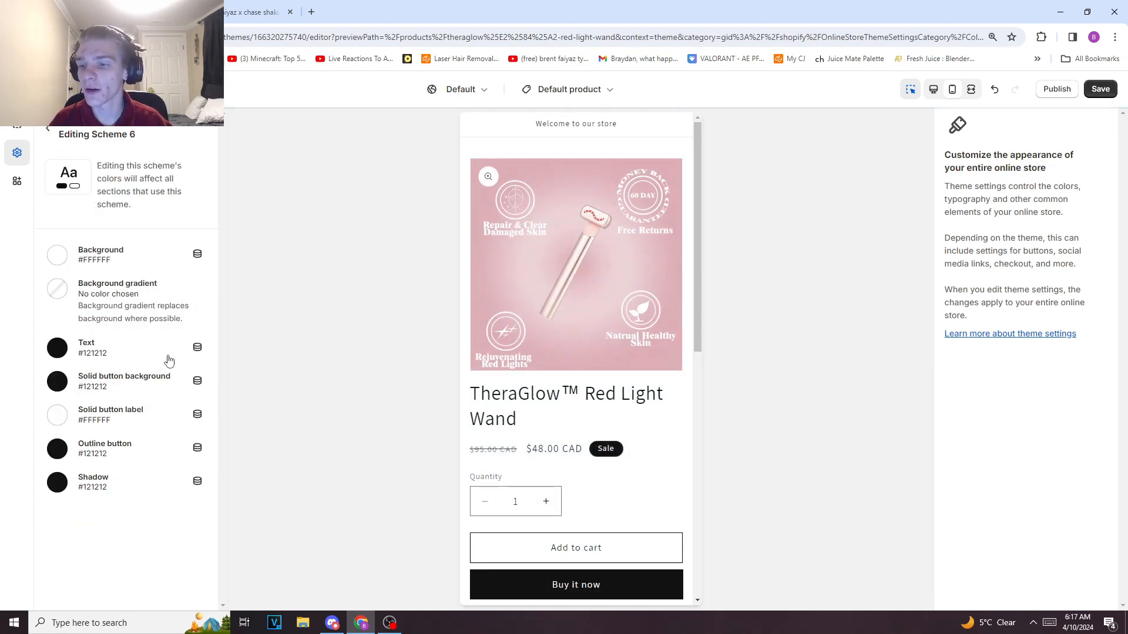
{"action": "left_click", "coordinate": [57, 254]}
{"action": "key", "text": "ctrl+a"}
{"action": "type", "text": "#DDACB5"}
{"action": "left_click", "coordinate": [404, 357]}
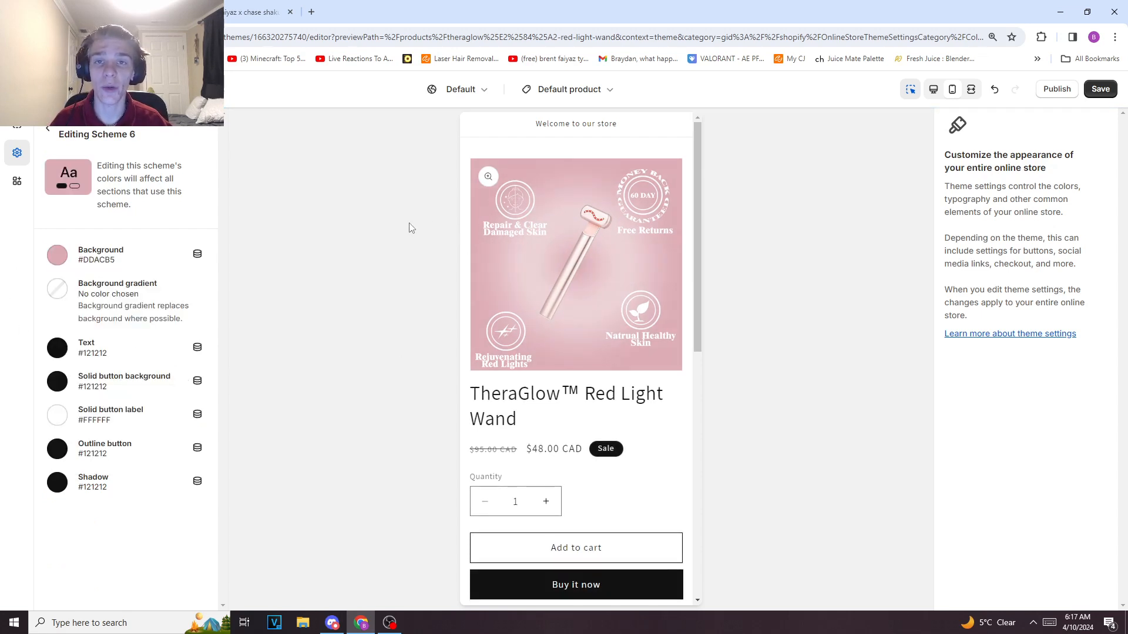
Apply the pink Scheme 6 color scheme to the announcement bar section.
{"action": "left_click", "coordinate": [17, 124]}
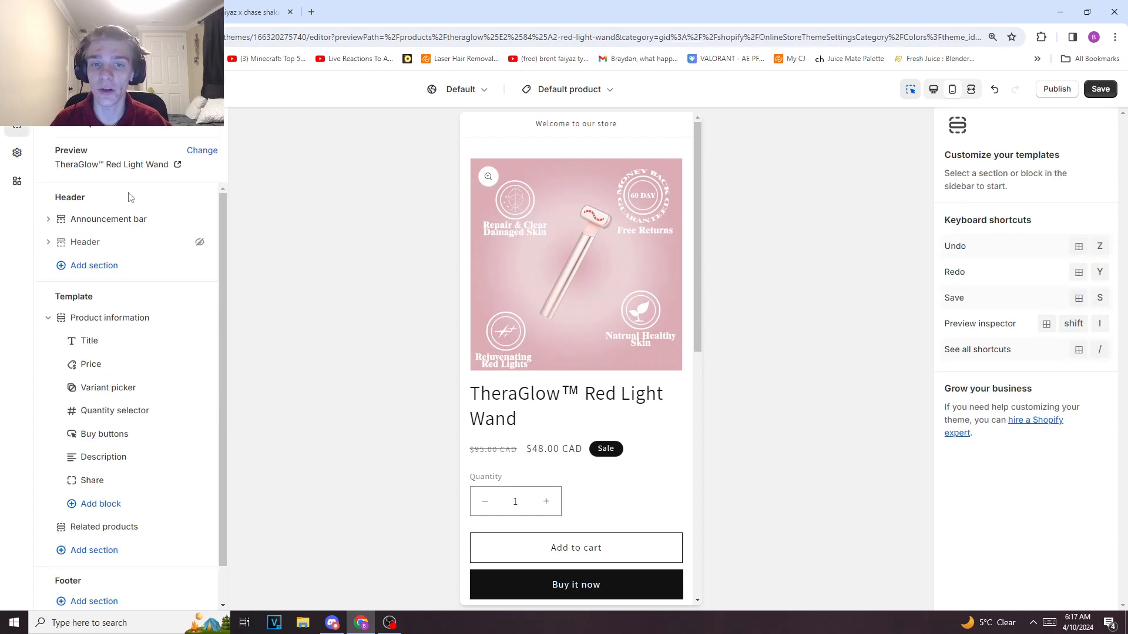
{"action": "left_click", "coordinate": [630, 129]}
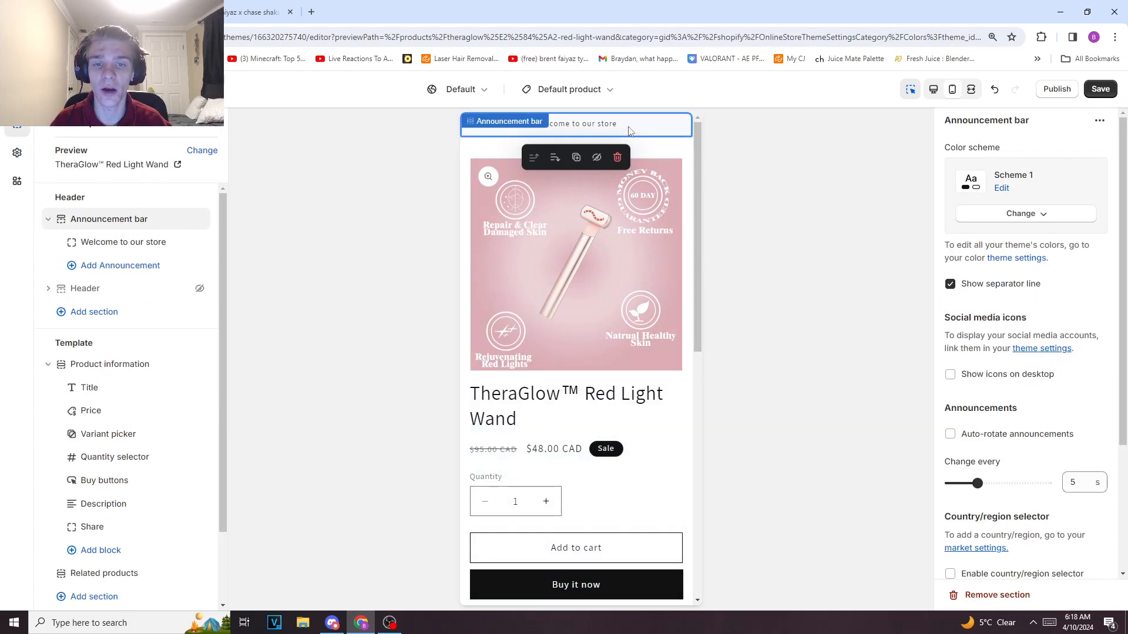
{"action": "left_click", "coordinate": [998, 217]}
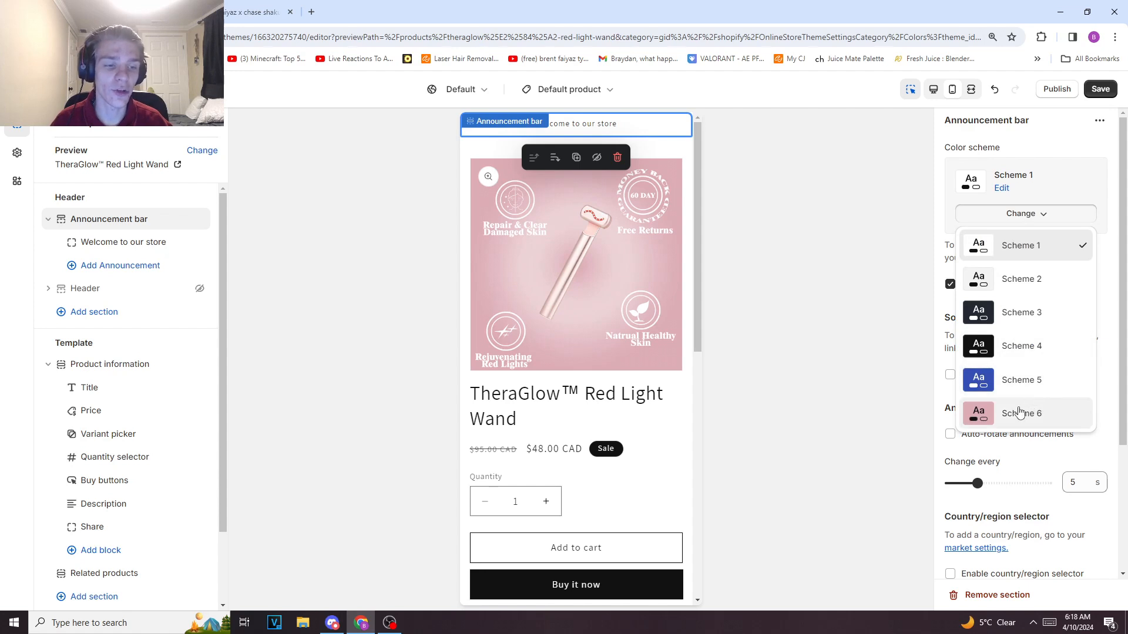
{"action": "left_click", "coordinate": [859, 286]}
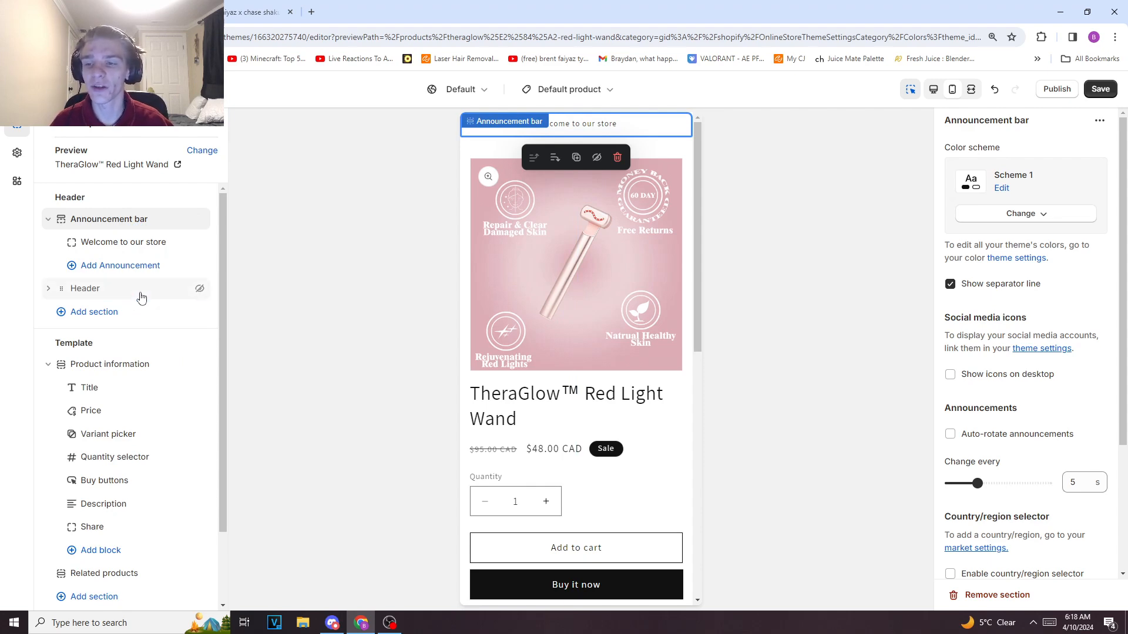
{"action": "left_click", "coordinate": [1024, 214]}
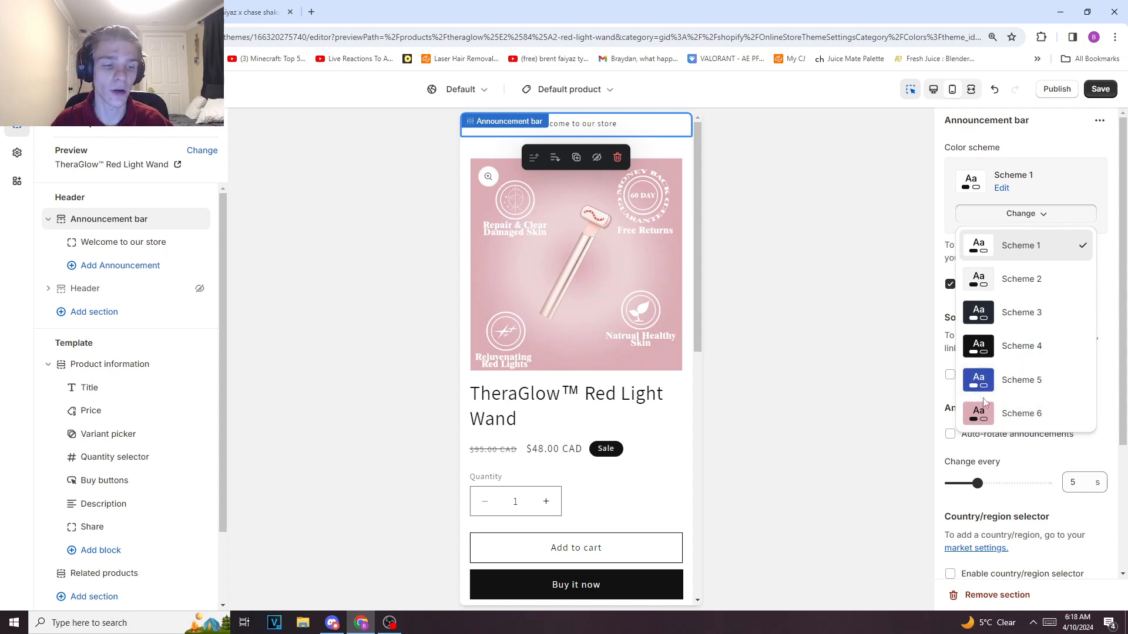
{"action": "left_click", "coordinate": [861, 253]}
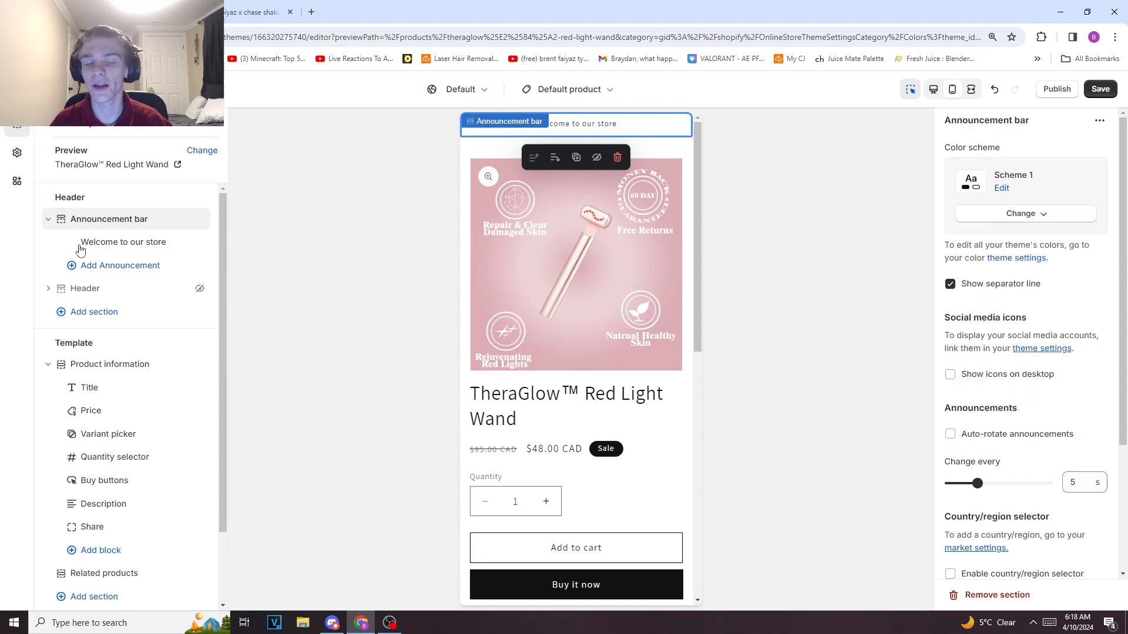
{"action": "left_click", "coordinate": [1022, 214]}
{"action": "left_click", "coordinate": [997, 416]}
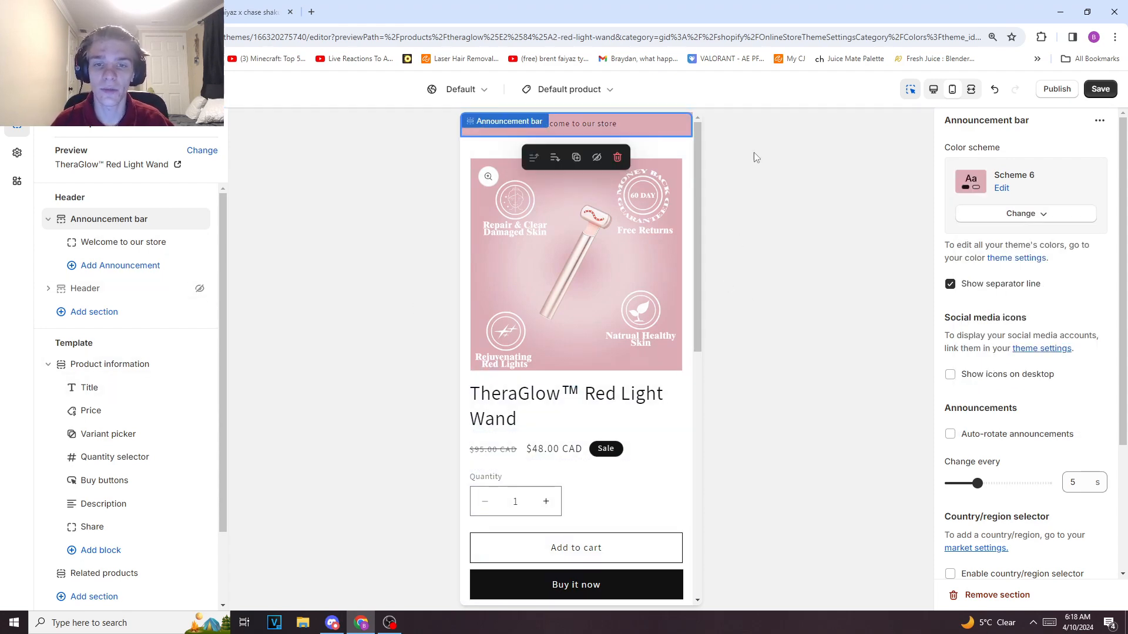
Replace the announcement bar's text with "Free Shipping Over $50" and save the theme.
{"action": "left_click", "coordinate": [136, 244]}
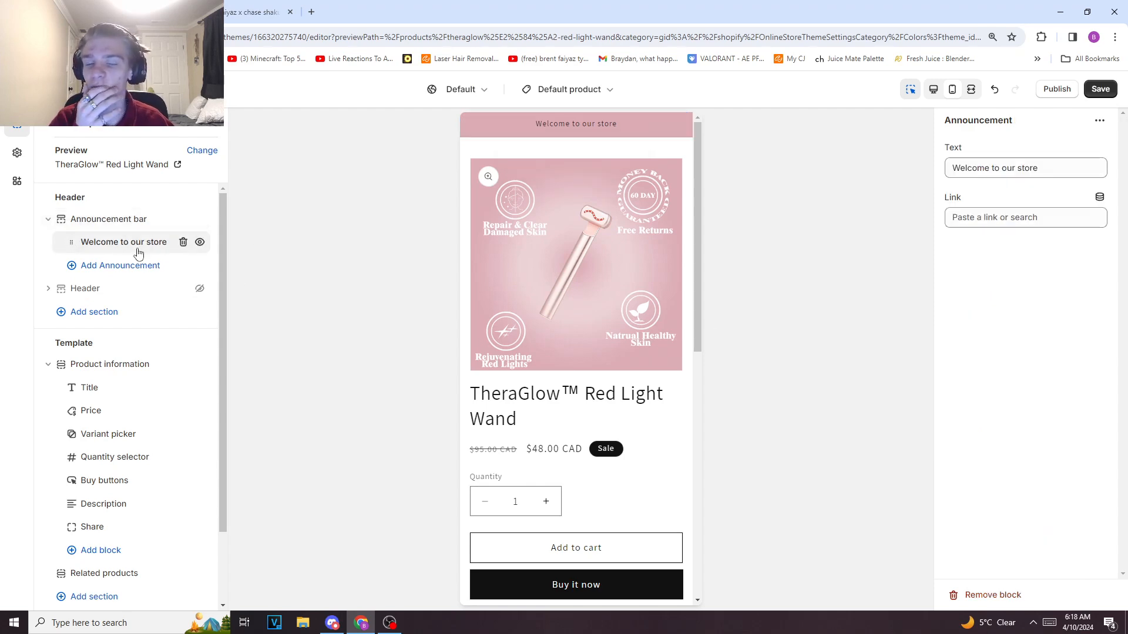
{"action": "triple_click", "coordinate": [998, 168]}
{"action": "key", "text": "BackSpace"}
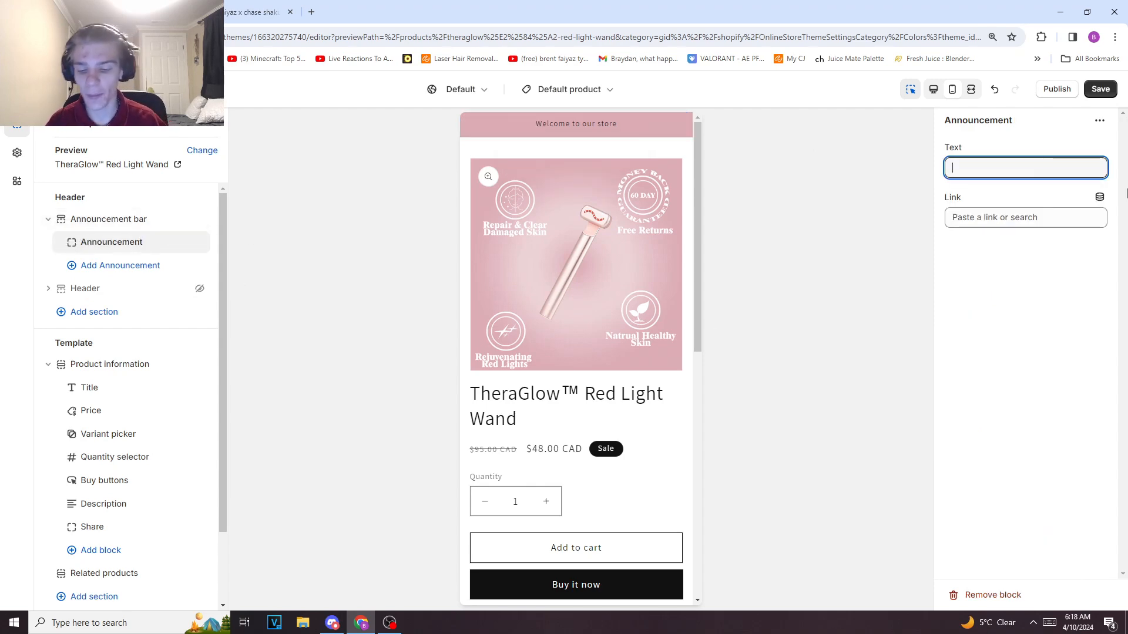
{"action": "type", "text": "Free S"}
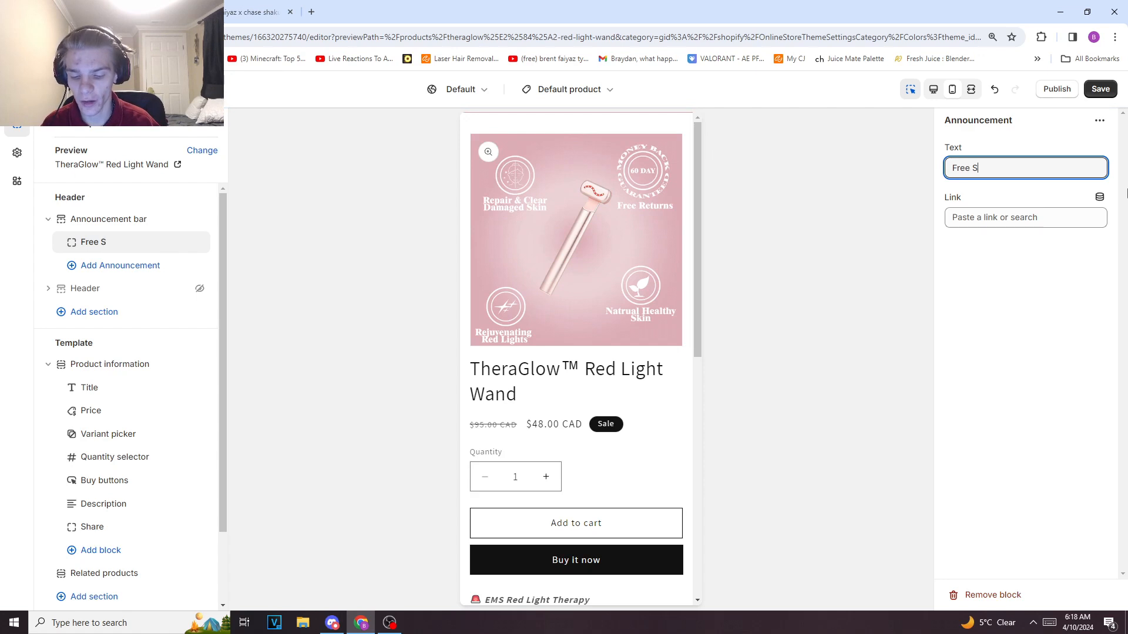
{"action": "type", "text": "hipping Ov"}
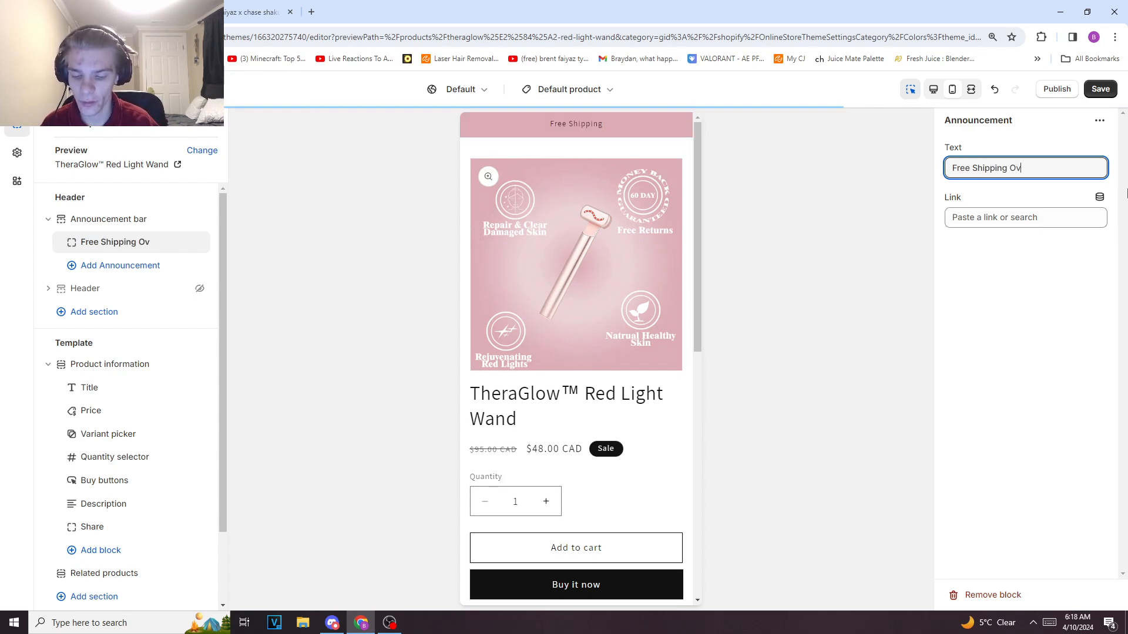
{"action": "type", "text": "er $50"}
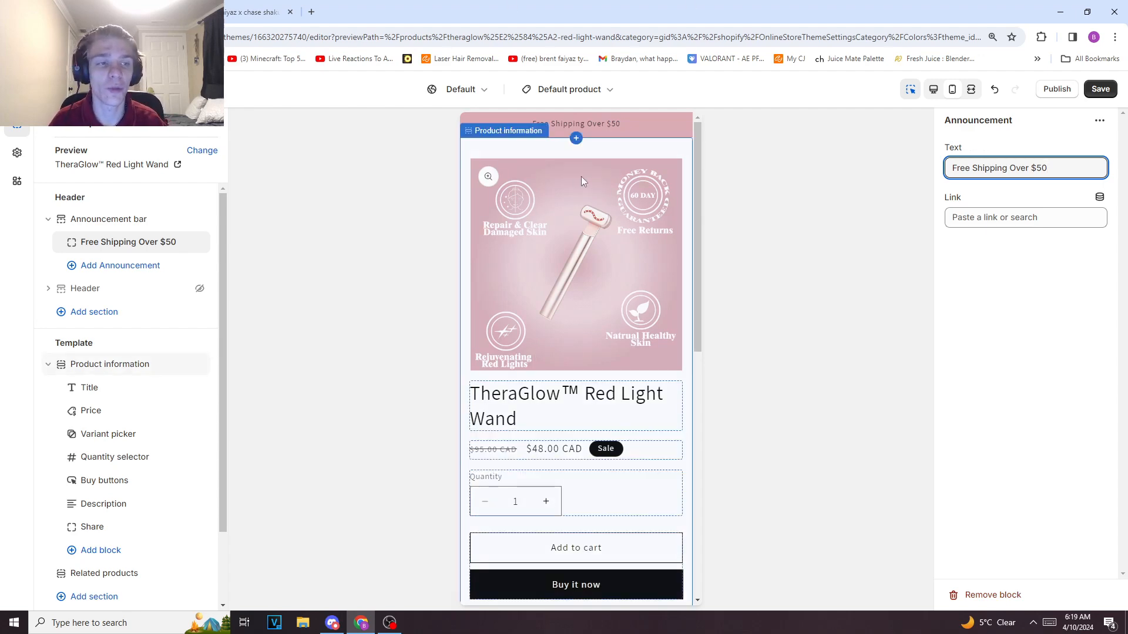
{"action": "left_click", "coordinate": [1100, 91]}
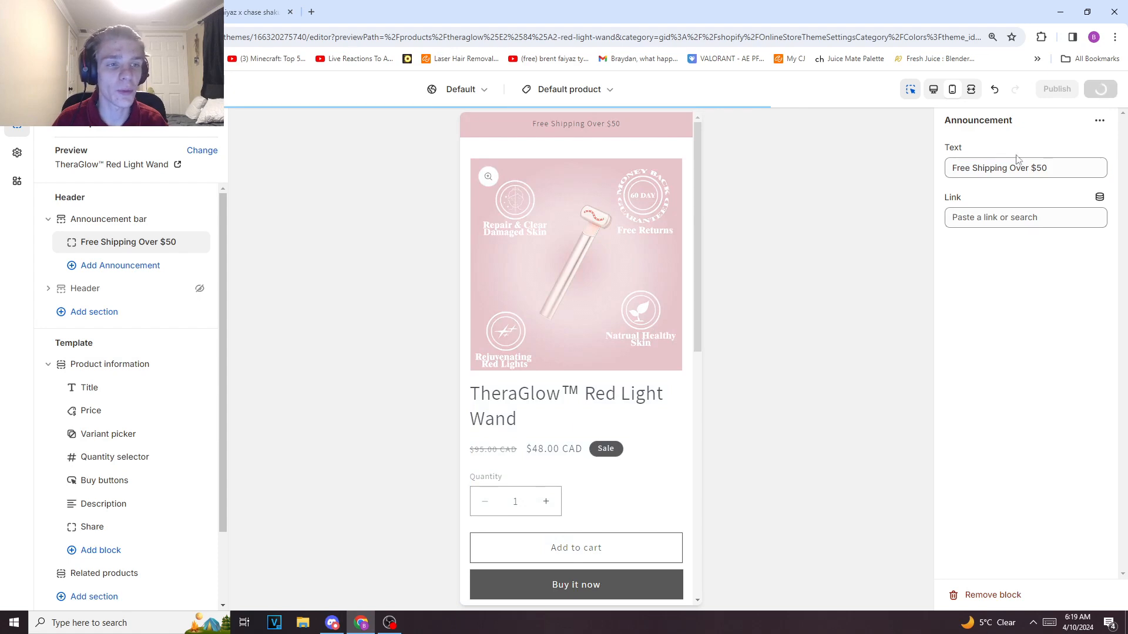
Change the theme's headings font to Swiss 721 Rounded Bold in the typography settings.
{"action": "left_click", "coordinate": [17, 152]}
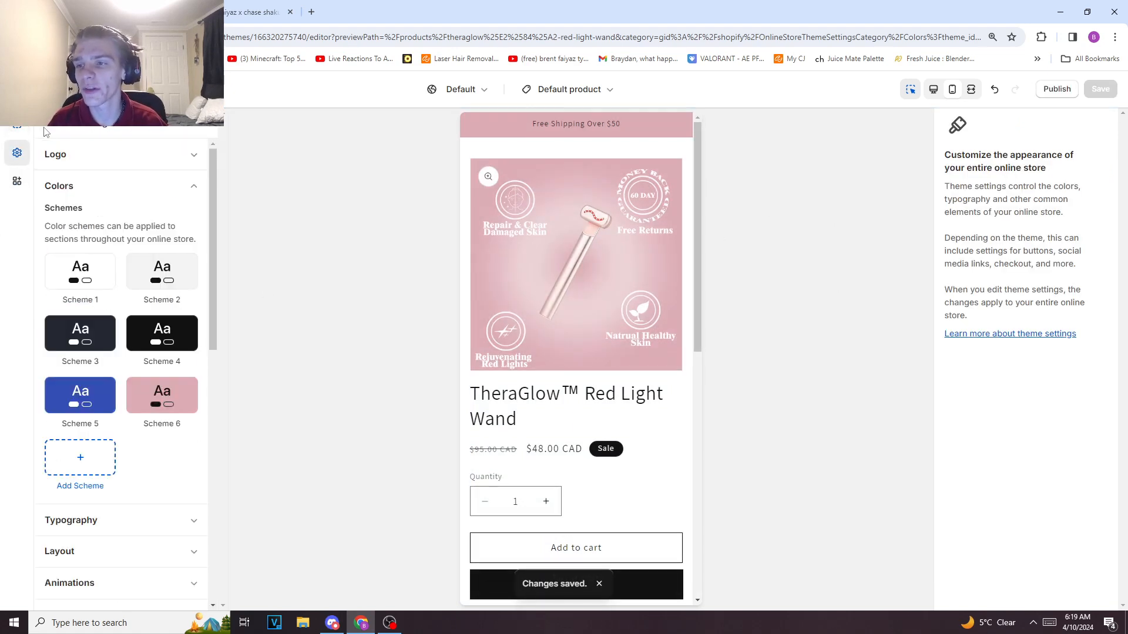
{"action": "left_click", "coordinate": [106, 187]}
{"action": "left_click", "coordinate": [111, 218]}
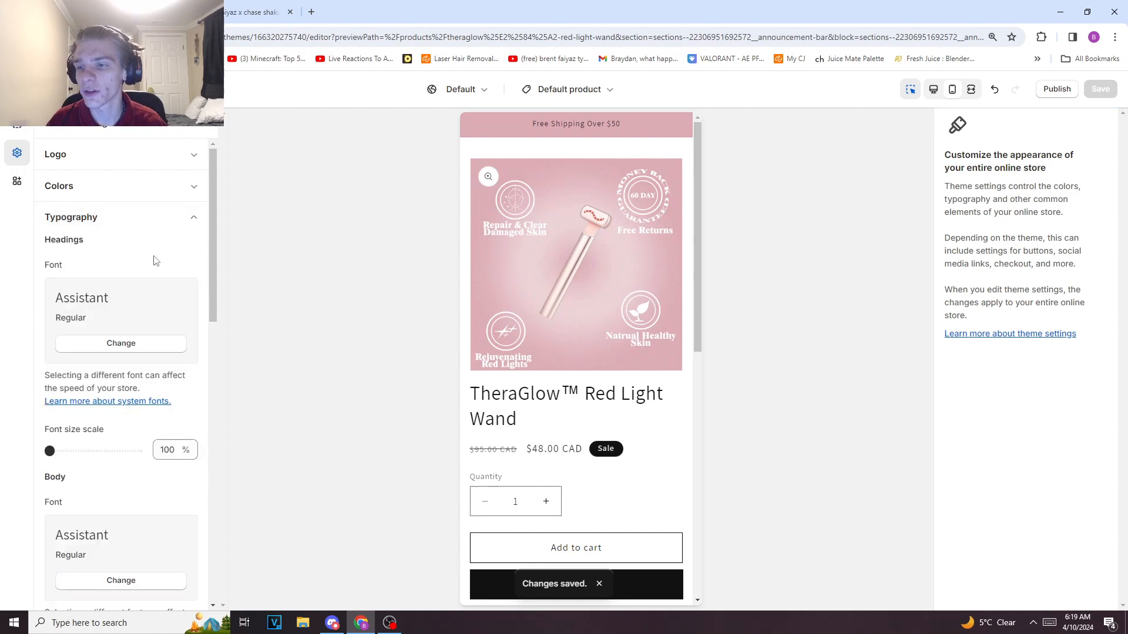
{"action": "left_click", "coordinate": [112, 348]}
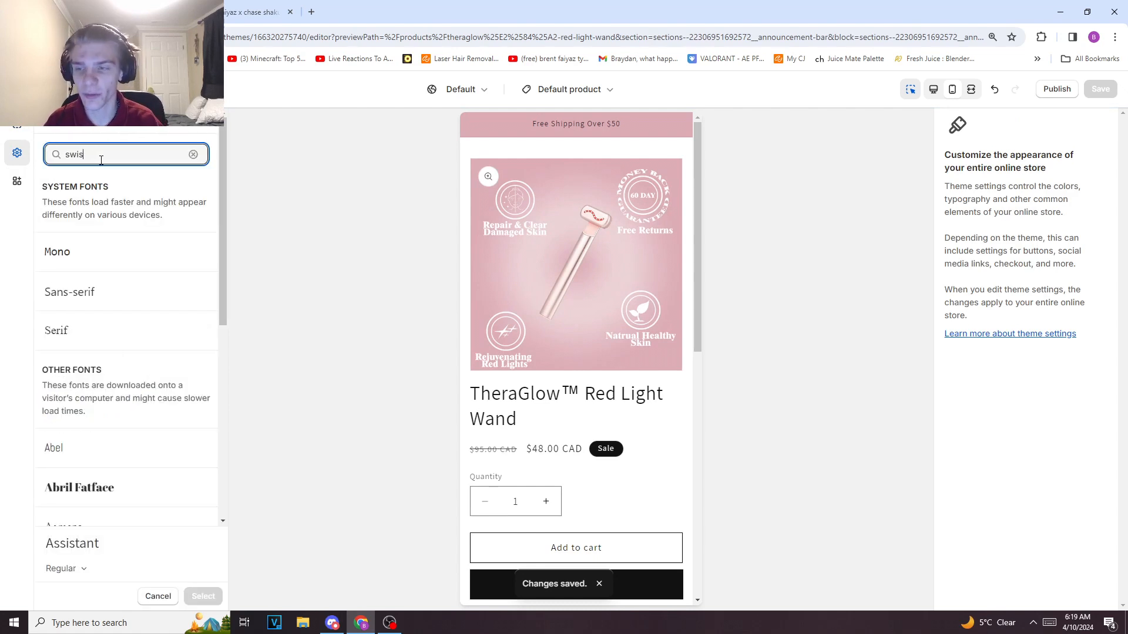
{"action": "left_click", "coordinate": [104, 306]}
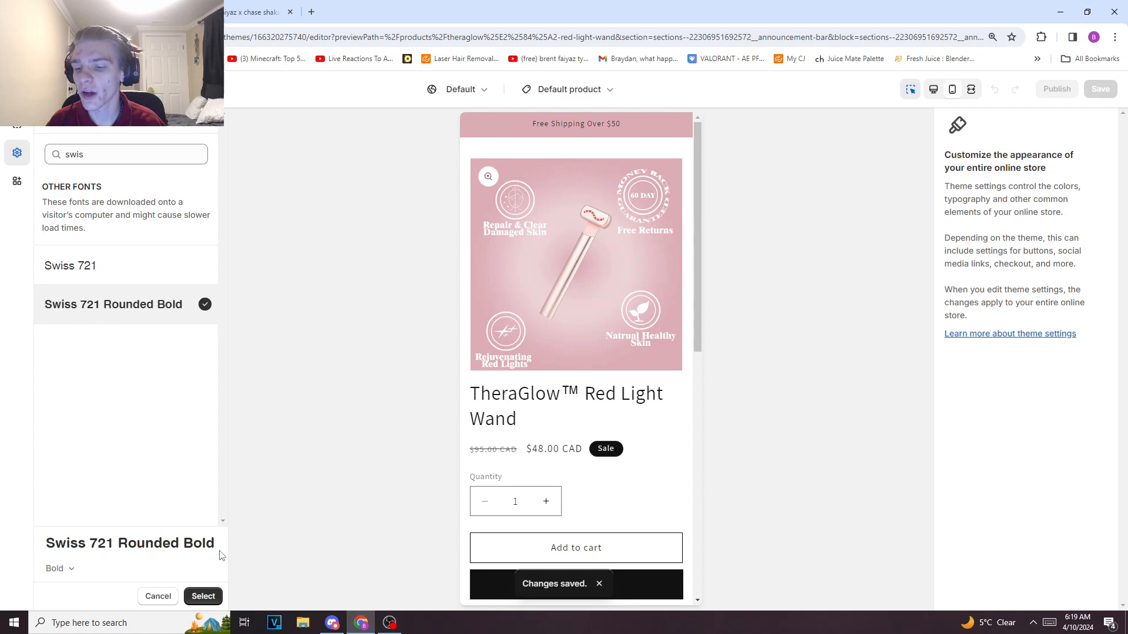
{"action": "left_click", "coordinate": [200, 595]}
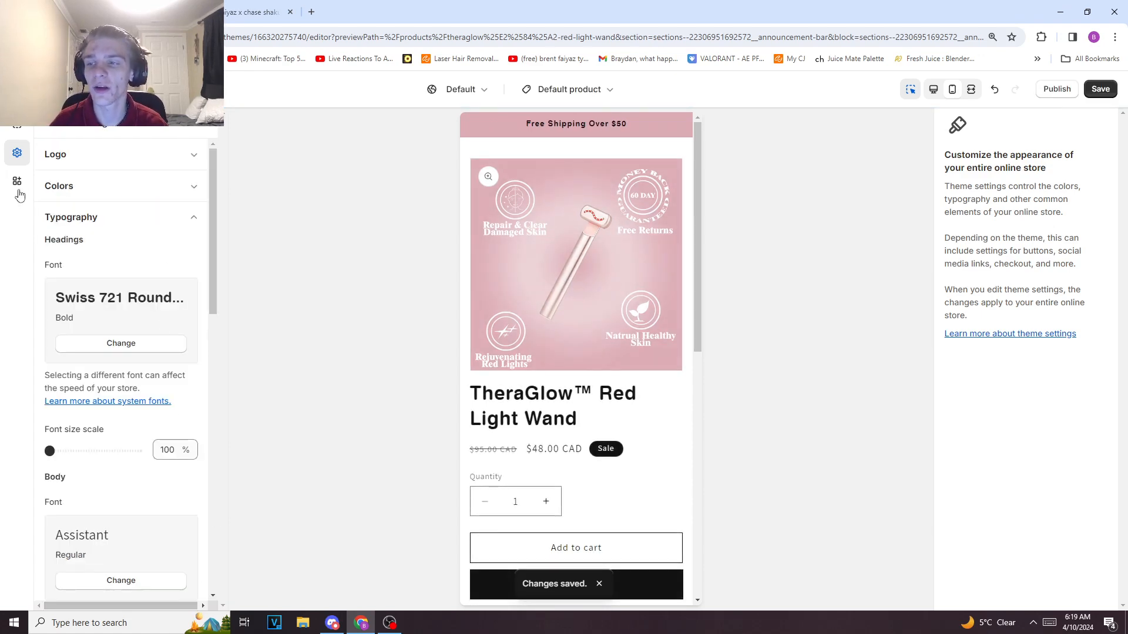
Return to the template's section list and review the TheraGlow product page preview from the image to the description.
{"action": "left_click", "coordinate": [25, 126]}
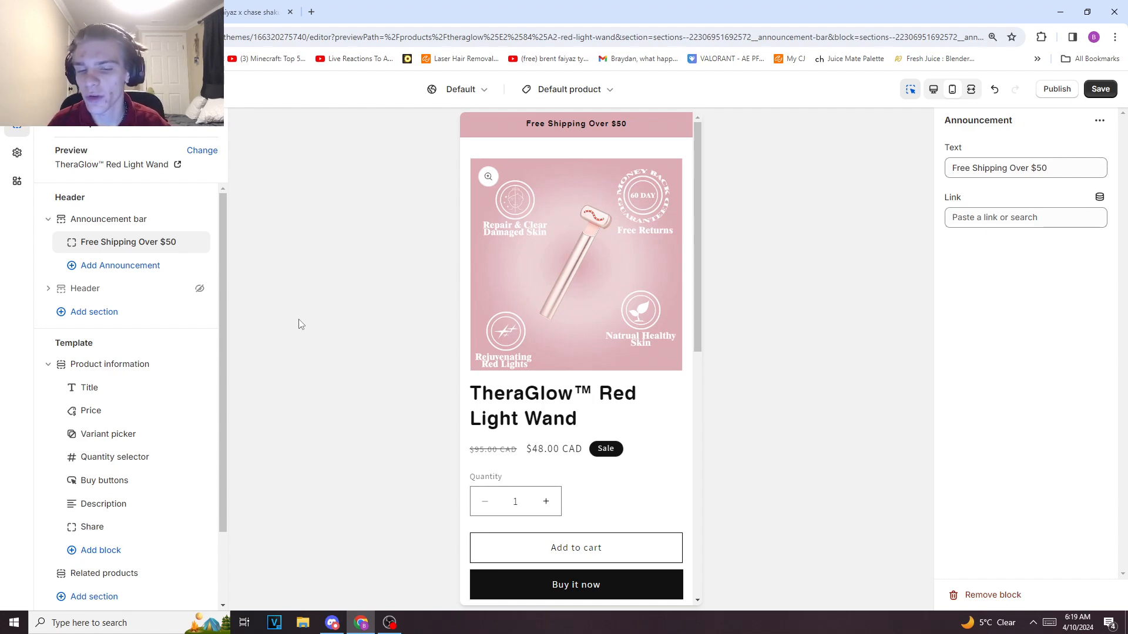
{"action": "scroll", "coordinate": [549, 314], "scroll_direction": "down", "scroll_amount": 3}
{"action": "scroll", "coordinate": [552, 323], "scroll_direction": "up", "scroll_amount": 3}
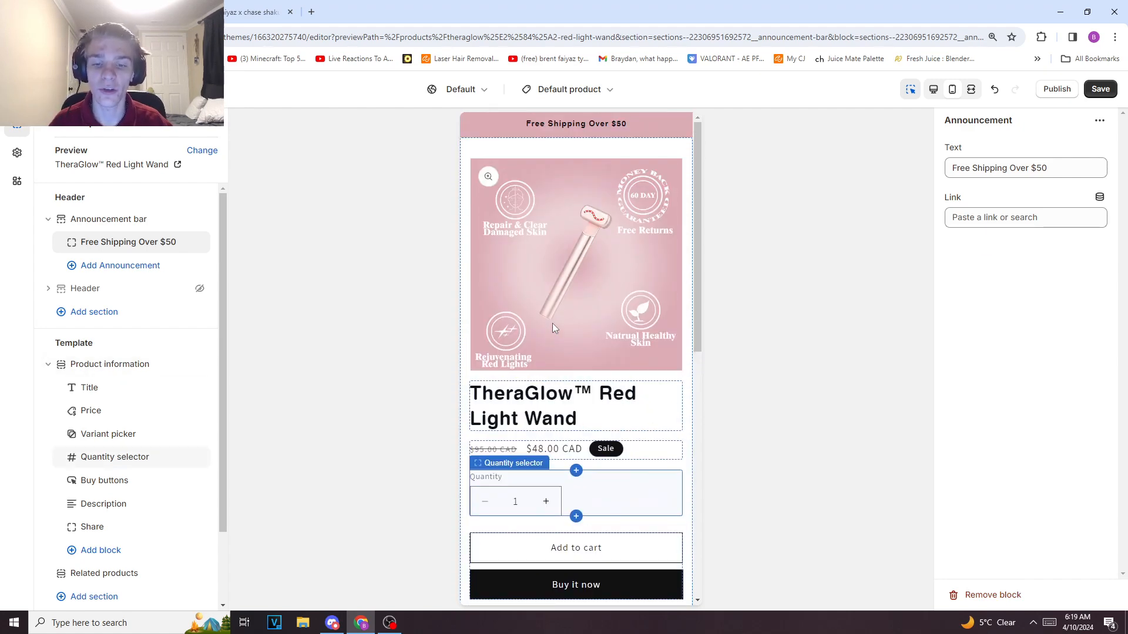
{"action": "scroll", "coordinate": [553, 323], "scroll_direction": "down", "scroll_amount": 2}
{"action": "scroll", "coordinate": [552, 323], "scroll_direction": "up", "scroll_amount": 2}
{"action": "scroll", "coordinate": [552, 323], "scroll_direction": "down", "scroll_amount": 1}
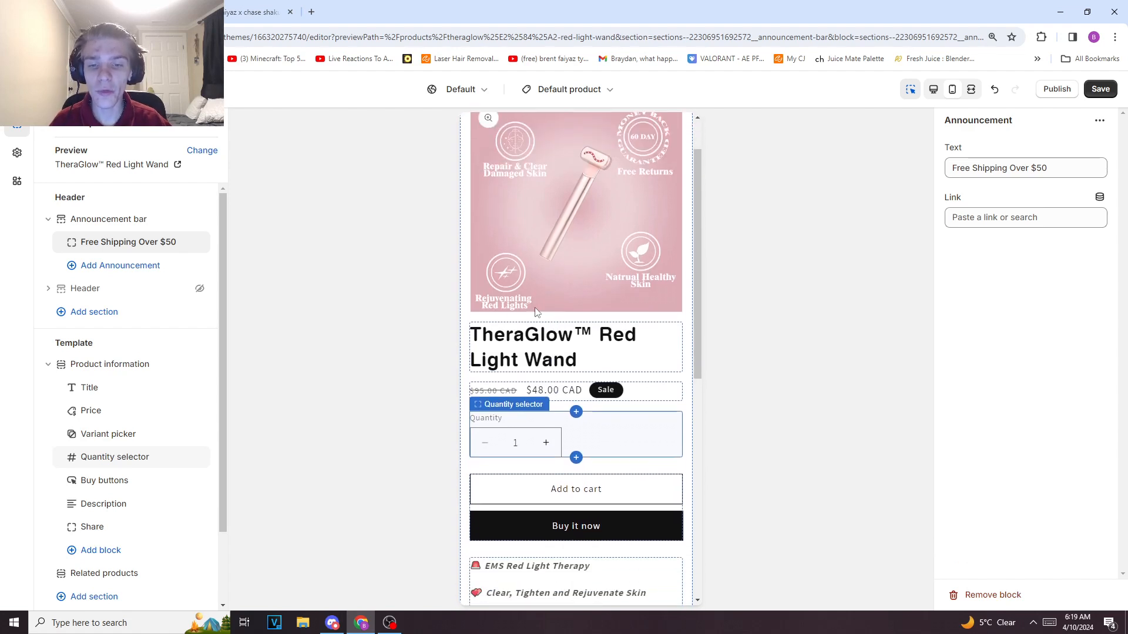
{"action": "scroll", "coordinate": [576, 259], "scroll_direction": "up", "scroll_amount": 1}
{"action": "scroll", "coordinate": [104, 348], "scroll_direction": "down", "scroll_amount": 1}
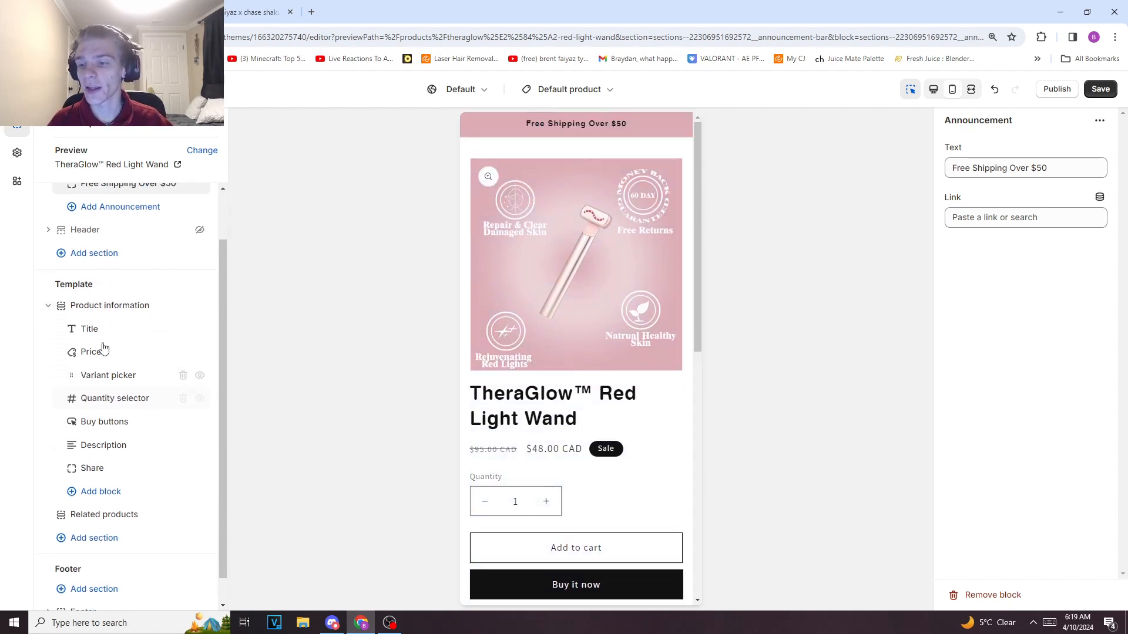
Change the sale badge's color scheme to the pink scheme in the theme's badge settings.
{"action": "left_click", "coordinate": [17, 154]}
{"action": "left_click", "coordinate": [94, 217]}
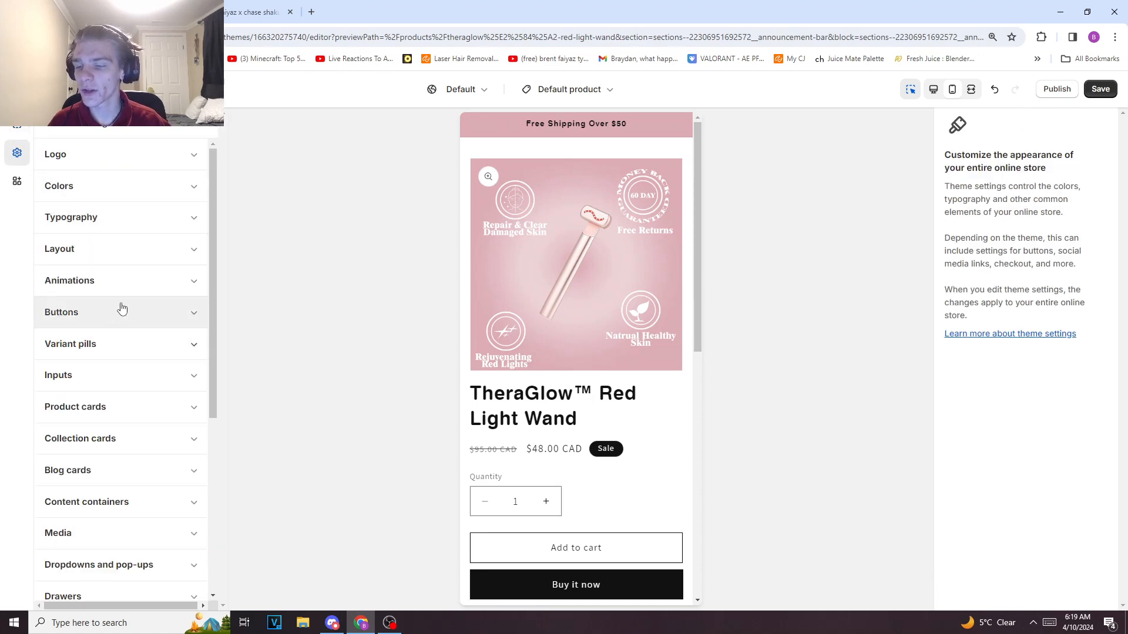
{"action": "scroll", "coordinate": [151, 411], "scroll_direction": "down", "scroll_amount": 4}
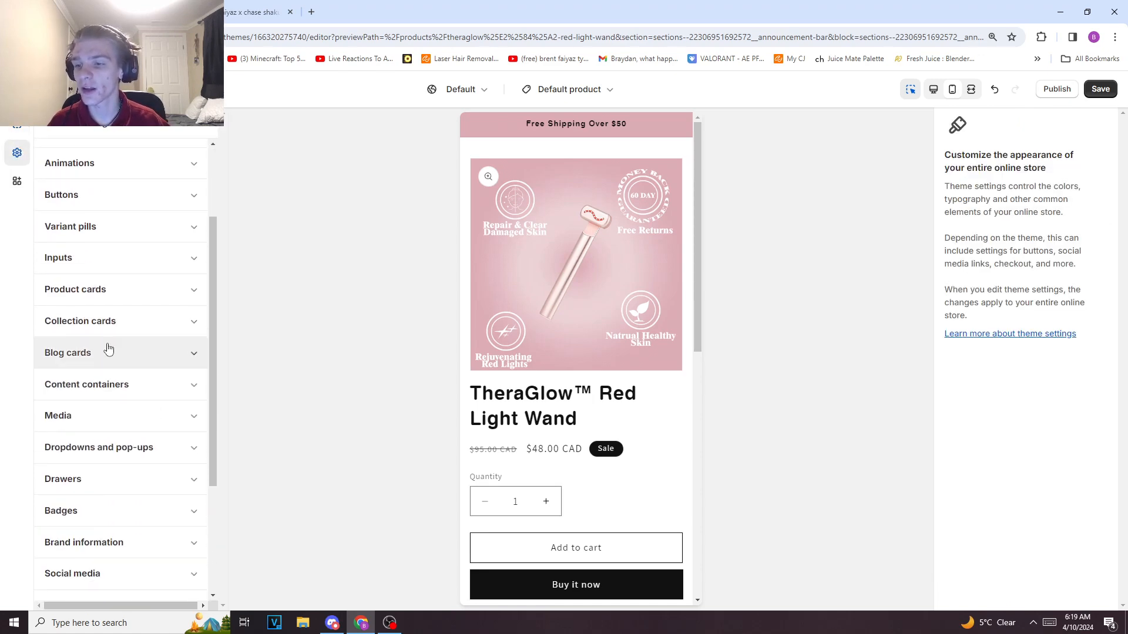
{"action": "left_click", "coordinate": [108, 415]}
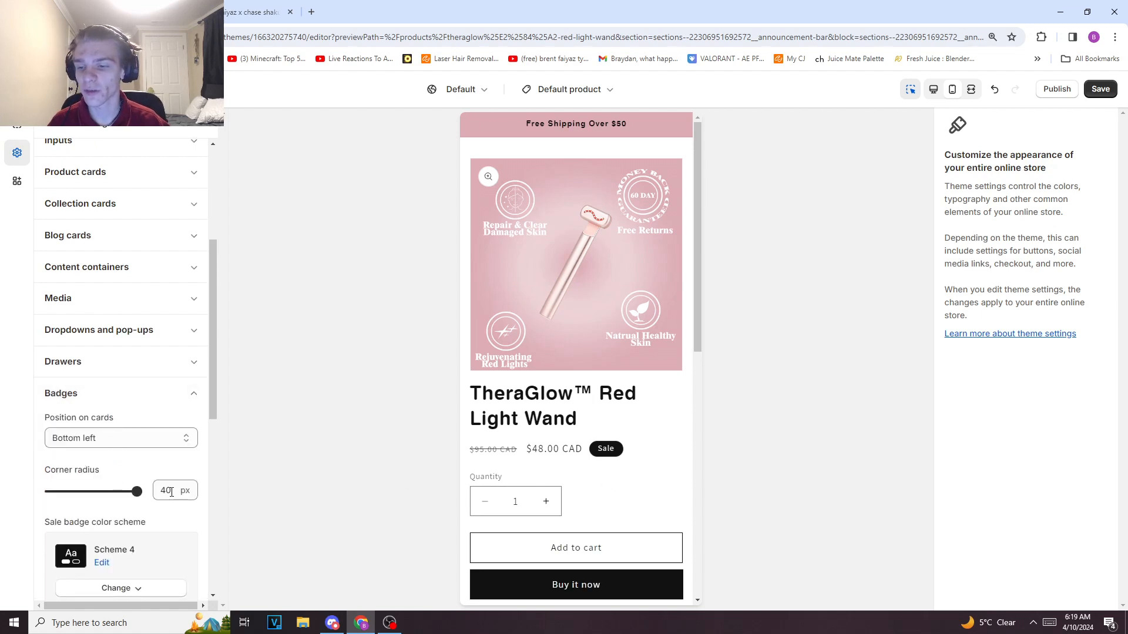
{"action": "scroll", "coordinate": [171, 493], "scroll_direction": "down", "scroll_amount": 3}
{"action": "left_click", "coordinate": [143, 426]}
{"action": "left_click", "coordinate": [118, 380]}
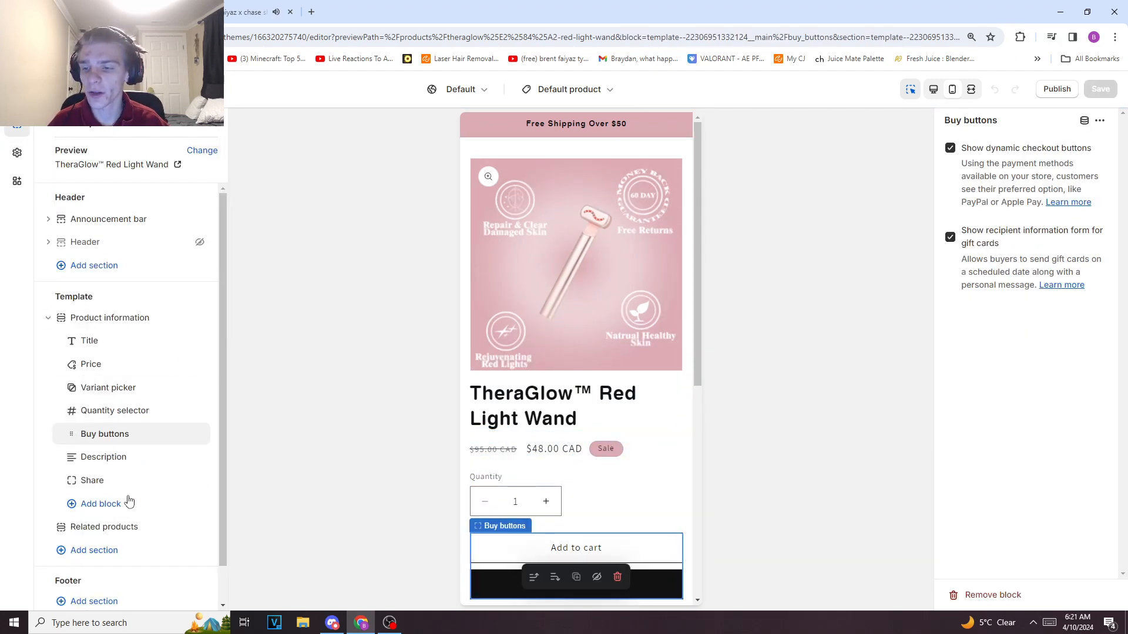
Remove the Share and Quantity selector blocks from the product information section.
{"action": "left_click", "coordinate": [183, 481]}
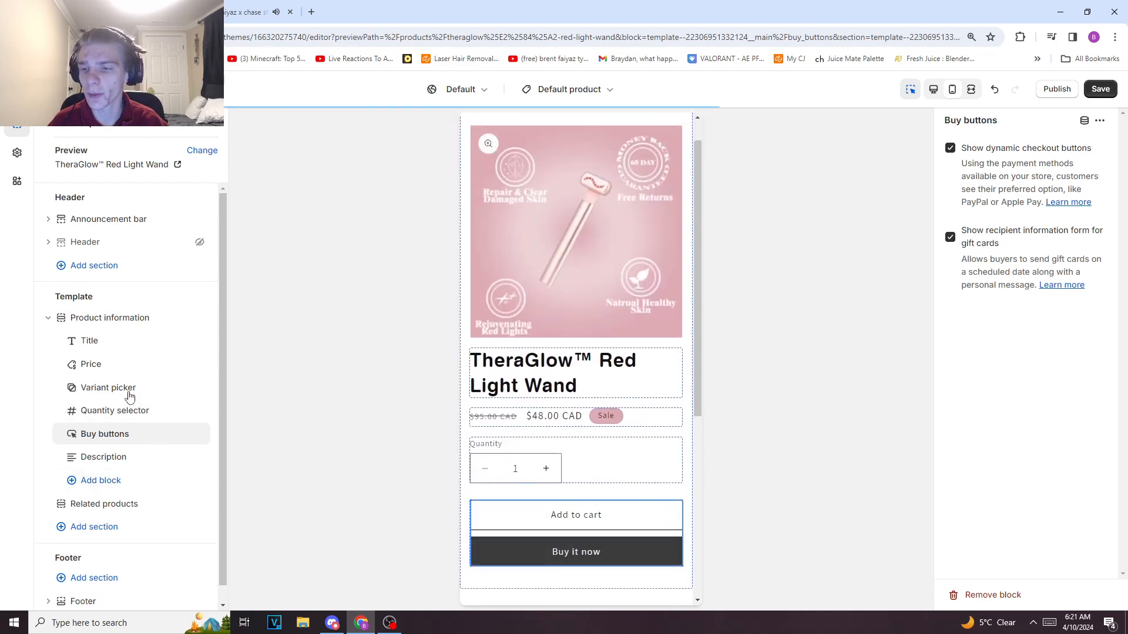
{"action": "mouse_move", "coordinate": [166, 411]}
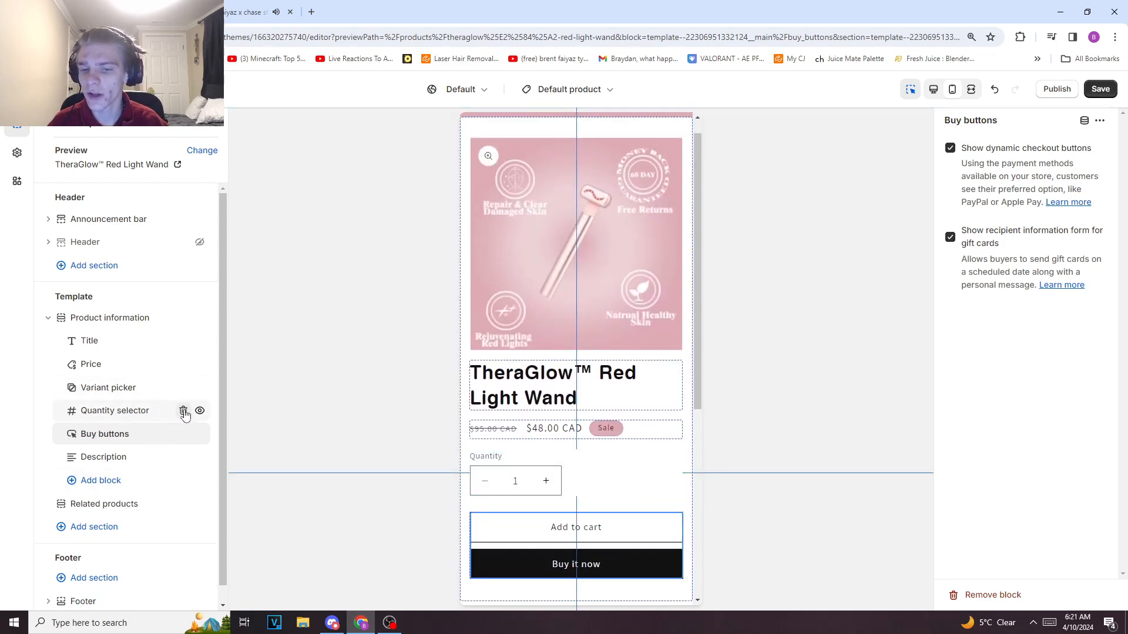
{"action": "left_click", "coordinate": [184, 411]}
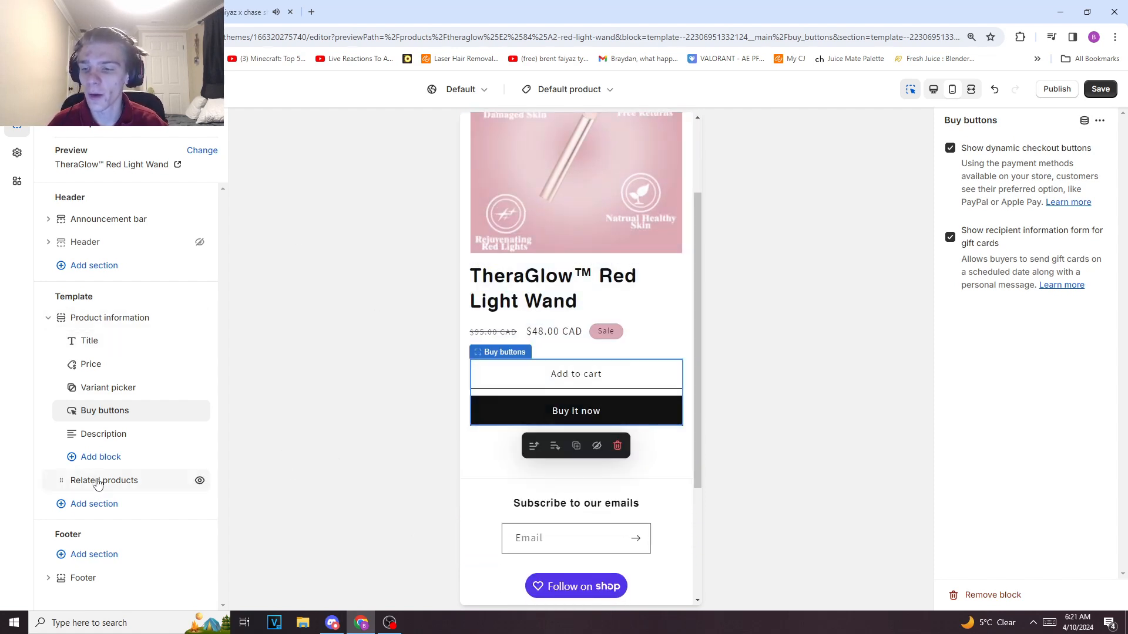
Add an Icon with text block followed by three Collapsible row blocks to the product information section.
{"action": "left_click", "coordinate": [103, 459]}
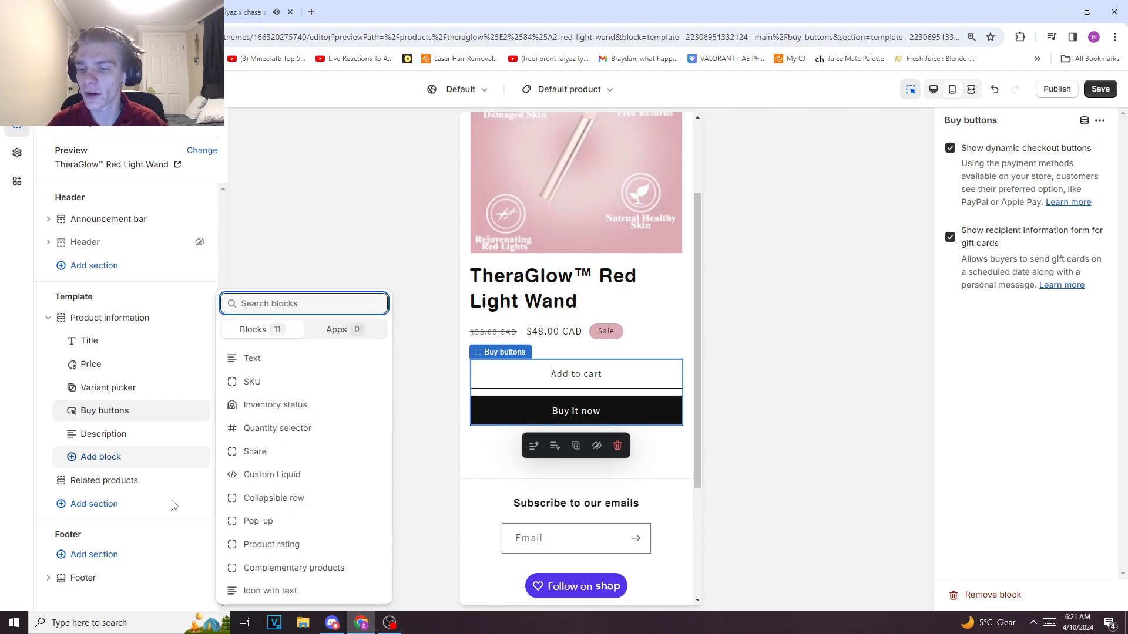
{"action": "left_click", "coordinate": [288, 591]}
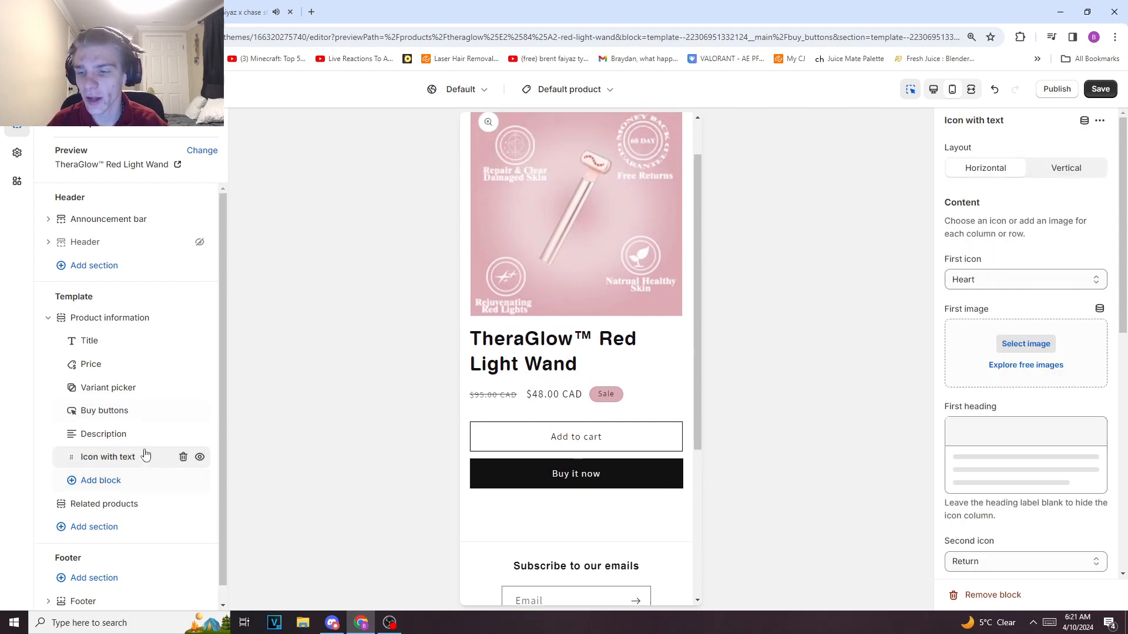
{"action": "left_click", "coordinate": [100, 480]}
{"action": "left_click", "coordinate": [274, 498]}
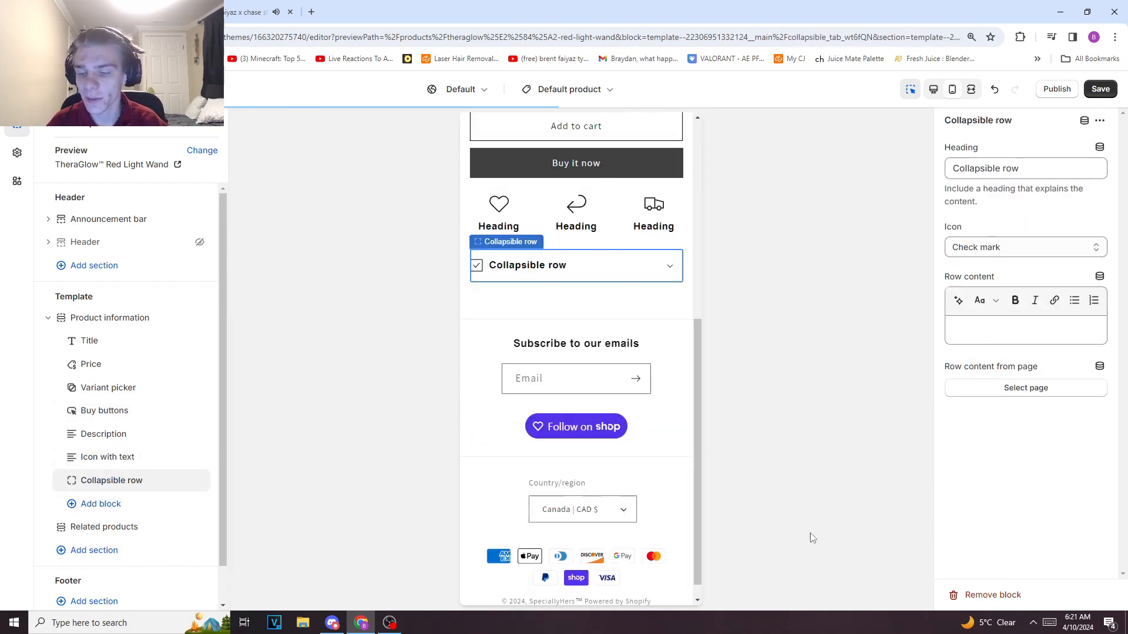
{"action": "left_click", "coordinate": [137, 492]}
{"action": "left_click", "coordinate": [137, 492]}
{"action": "left_click", "coordinate": [137, 491]}
{"action": "left_click", "coordinate": [269, 504]}
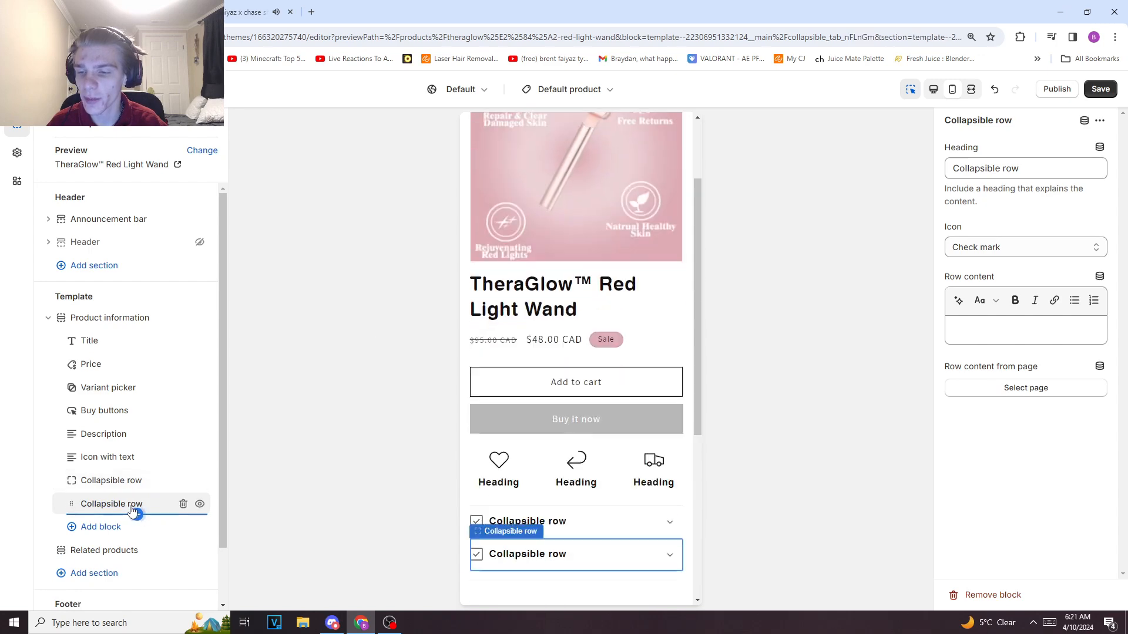
{"action": "left_click", "coordinate": [137, 512]}
{"action": "left_click", "coordinate": [323, 502]}
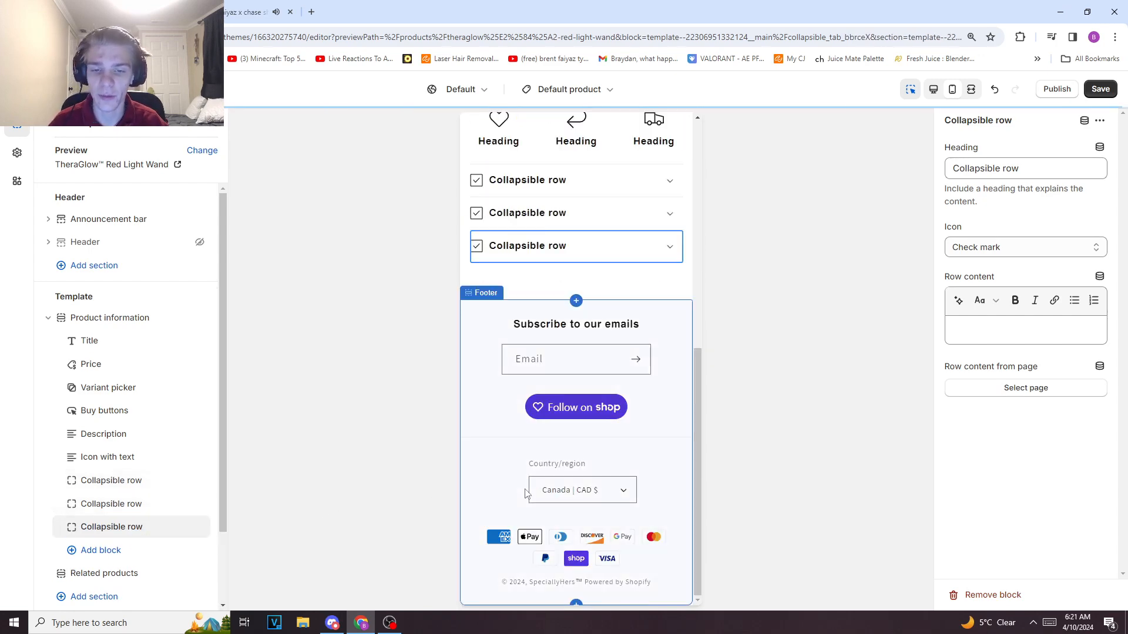
Set the Icon with text block's first icon to Price tag and its first heading to "SECURE CHECKOUT".
{"action": "scroll", "coordinate": [527, 486], "scroll_direction": "up", "scroll_amount": 4}
{"action": "scroll", "coordinate": [551, 488], "scroll_direction": "up", "scroll_amount": 2}
{"action": "scroll", "coordinate": [529, 486], "scroll_direction": "up", "scroll_amount": 1}
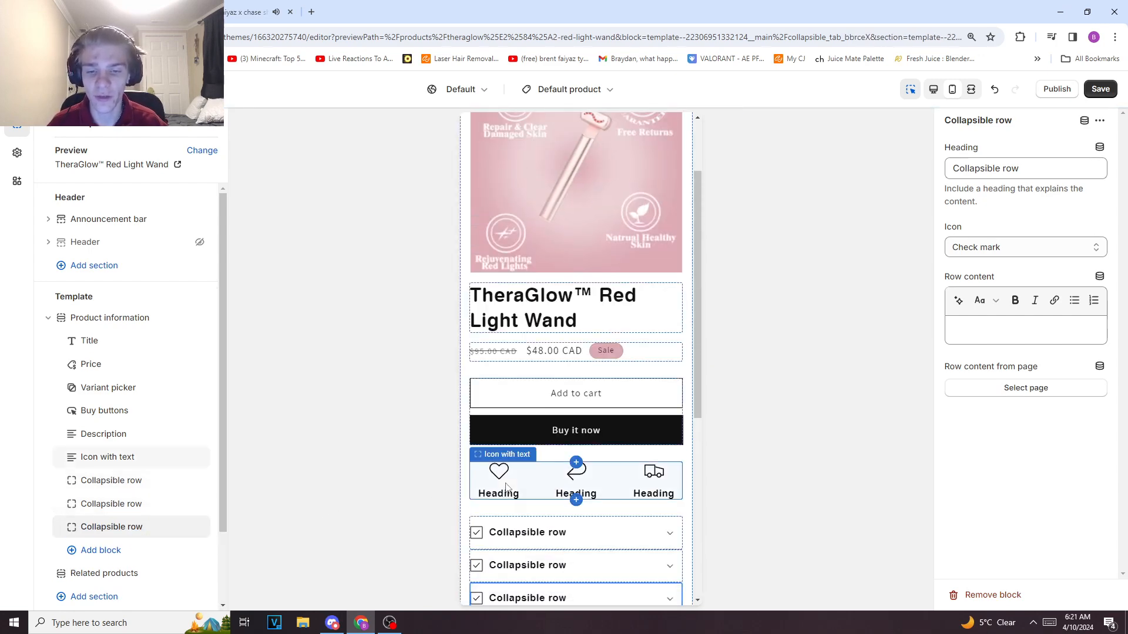
{"action": "left_click", "coordinate": [513, 489]}
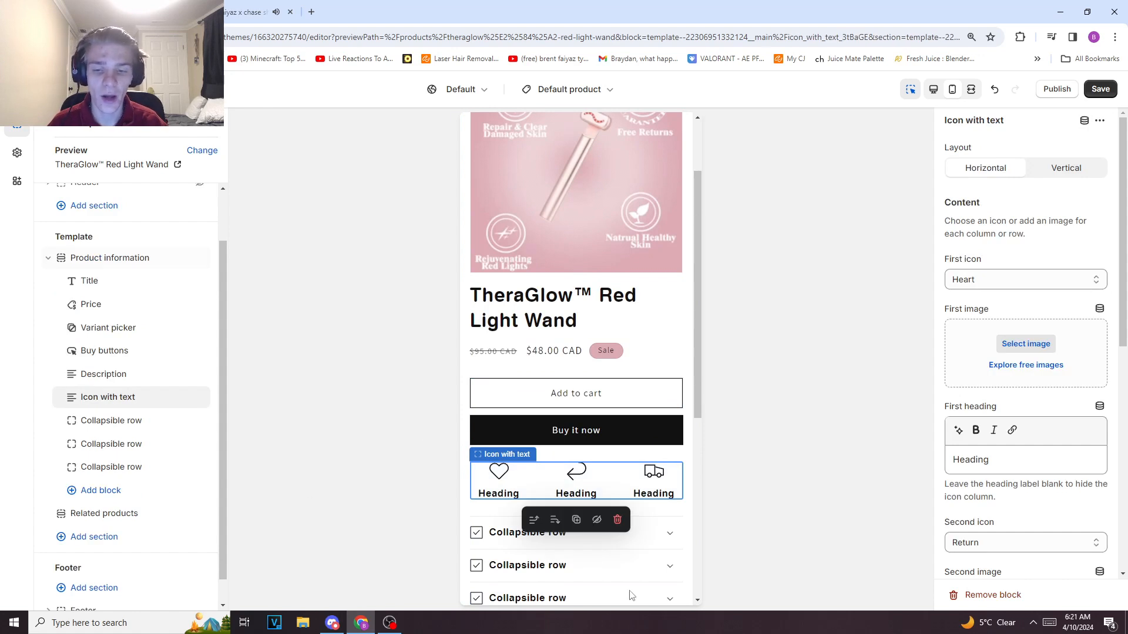
{"action": "left_click", "coordinate": [988, 278]}
{"action": "scroll", "coordinate": [991, 447], "scroll_direction": "down", "scroll_amount": 4}
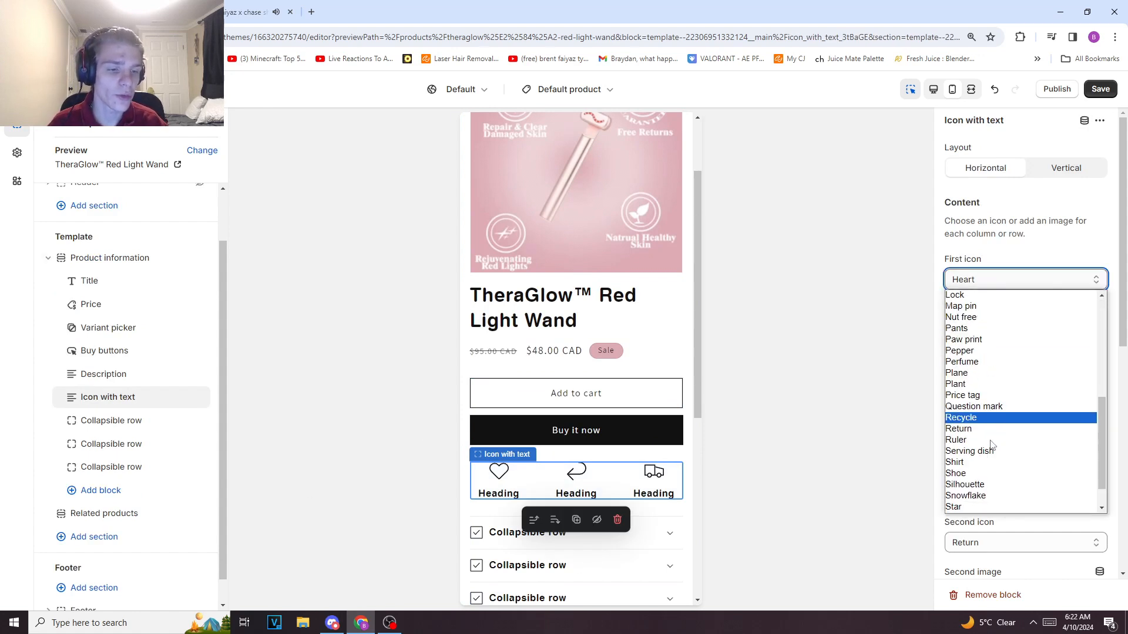
{"action": "left_click", "coordinate": [969, 395]}
{"action": "left_click_drag", "start_coordinate": [1001, 460], "coordinate": [717, 440]}
{"action": "key", "text": "BackSpace"}
{"action": "type", "text": "SECURE"}
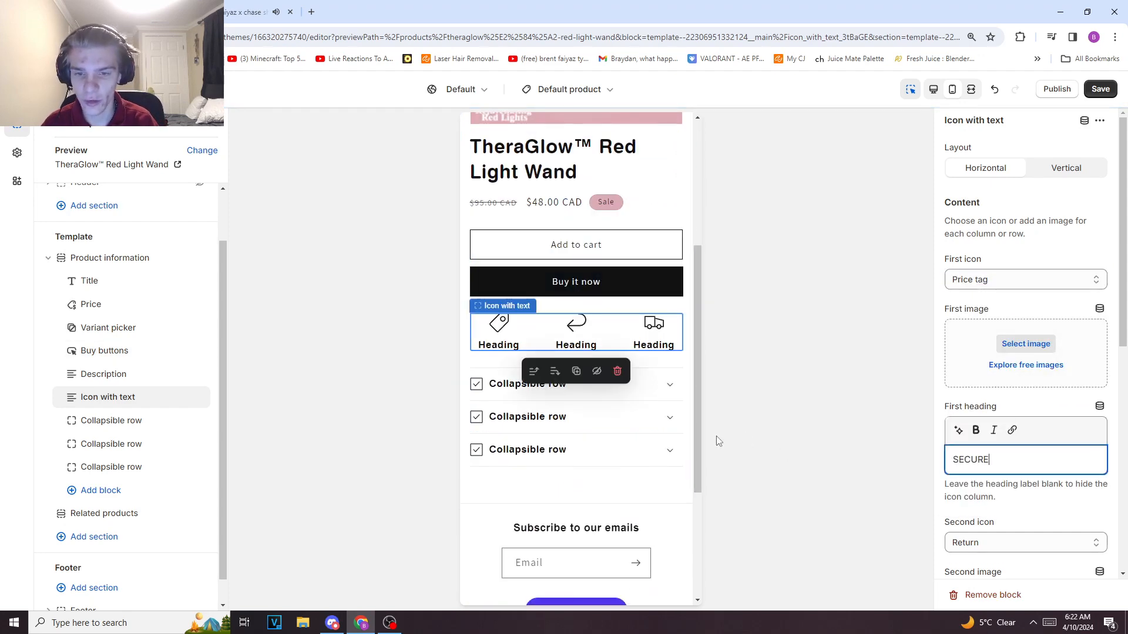
{"action": "type", "text": " CHECKOUT"}
Set the Icon with text block's second heading to "FREE RETURNS" and its third heading to "FAST SHIPPING".
{"action": "scroll", "coordinate": [1028, 411], "scroll_direction": "down", "scroll_amount": 4}
{"action": "left_click_drag", "start_coordinate": [1035, 488], "coordinate": [936, 505]}
{"action": "type", "text": "F"}
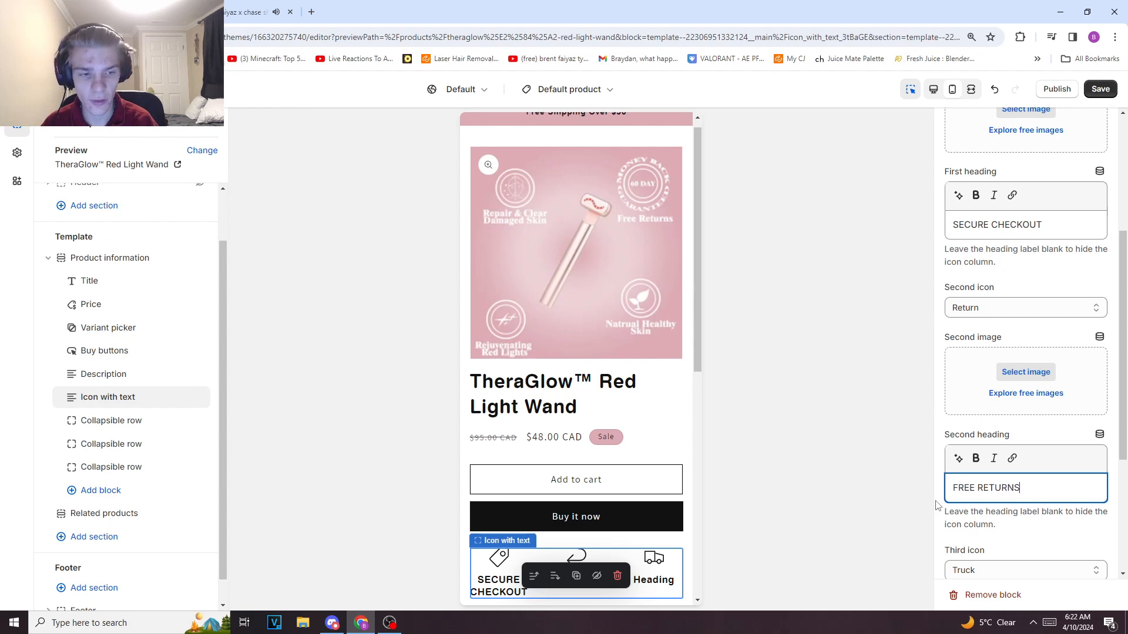
{"action": "type", "text": "REE RETURNS"}
{"action": "scroll", "coordinate": [937, 505], "scroll_direction": "down", "scroll_amount": 4}
{"action": "left_click", "coordinate": [948, 526]}
{"action": "type", "text": "FAST SHIPPING"}
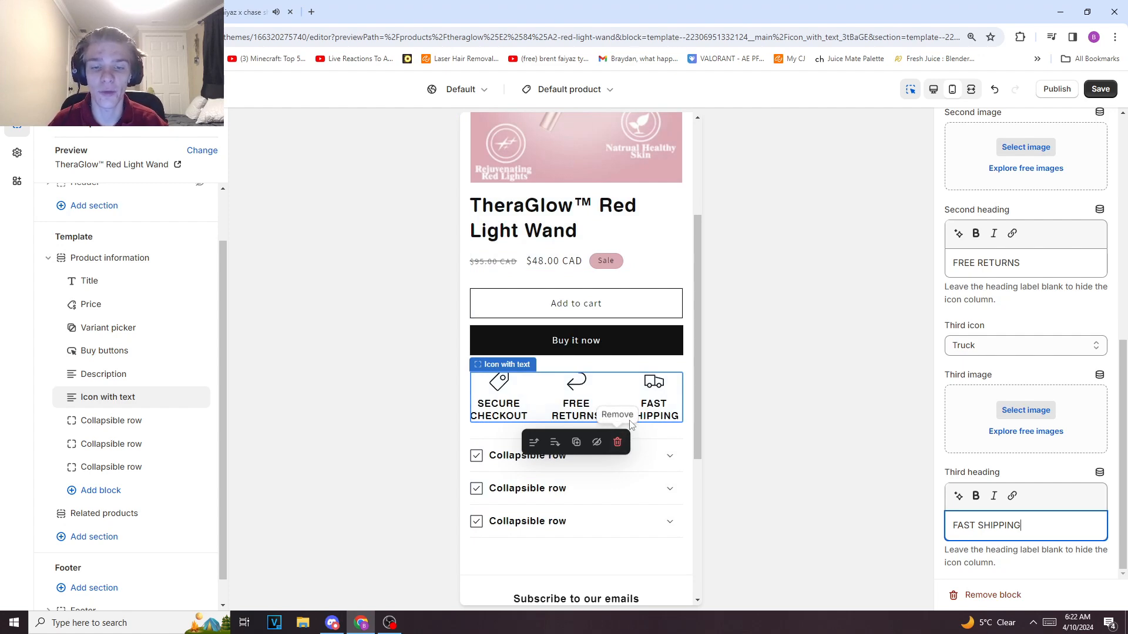
Select the first collapsible row beneath the icons and clear its heading.
{"action": "scroll", "coordinate": [649, 423], "scroll_direction": "down", "scroll_amount": 2}
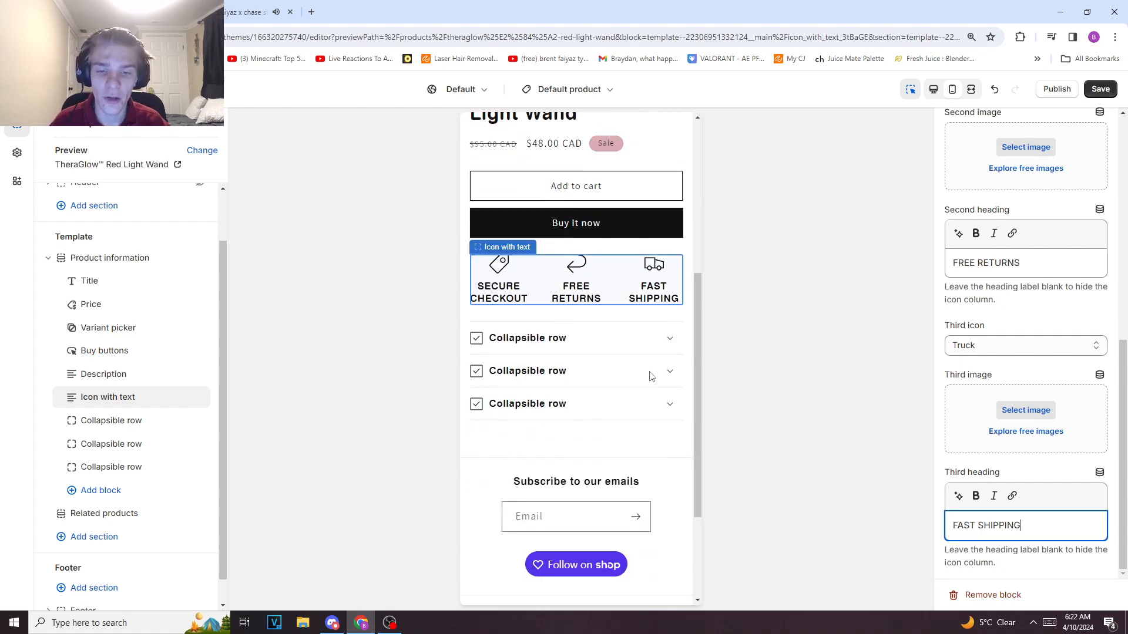
{"action": "left_click", "coordinate": [667, 344]}
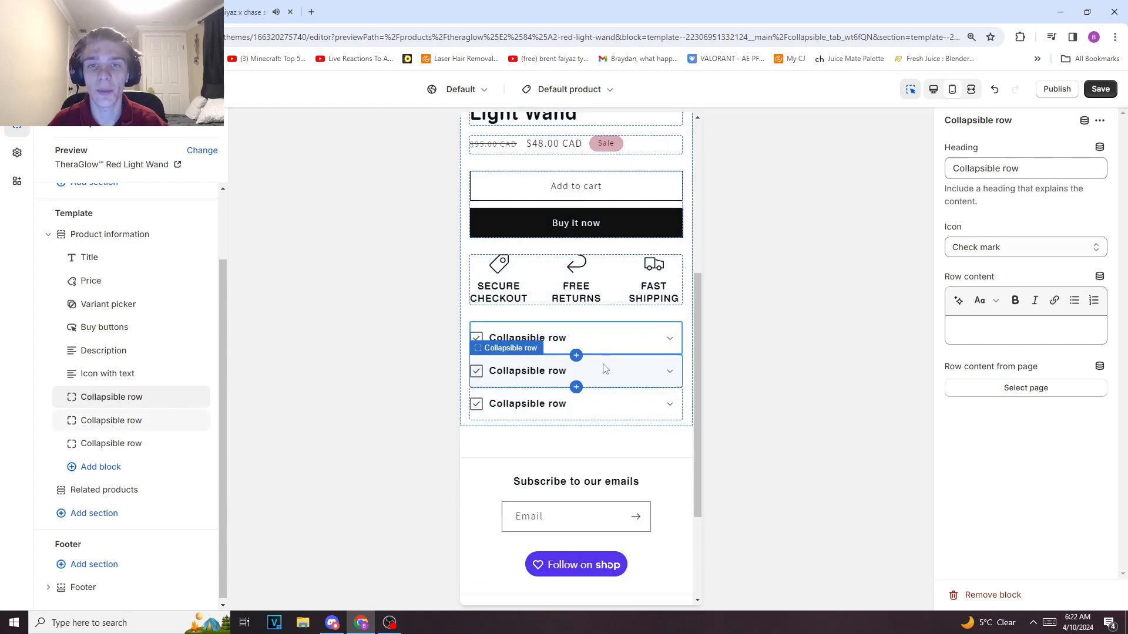
{"action": "scroll", "coordinate": [605, 369], "scroll_direction": "up", "scroll_amount": 2}
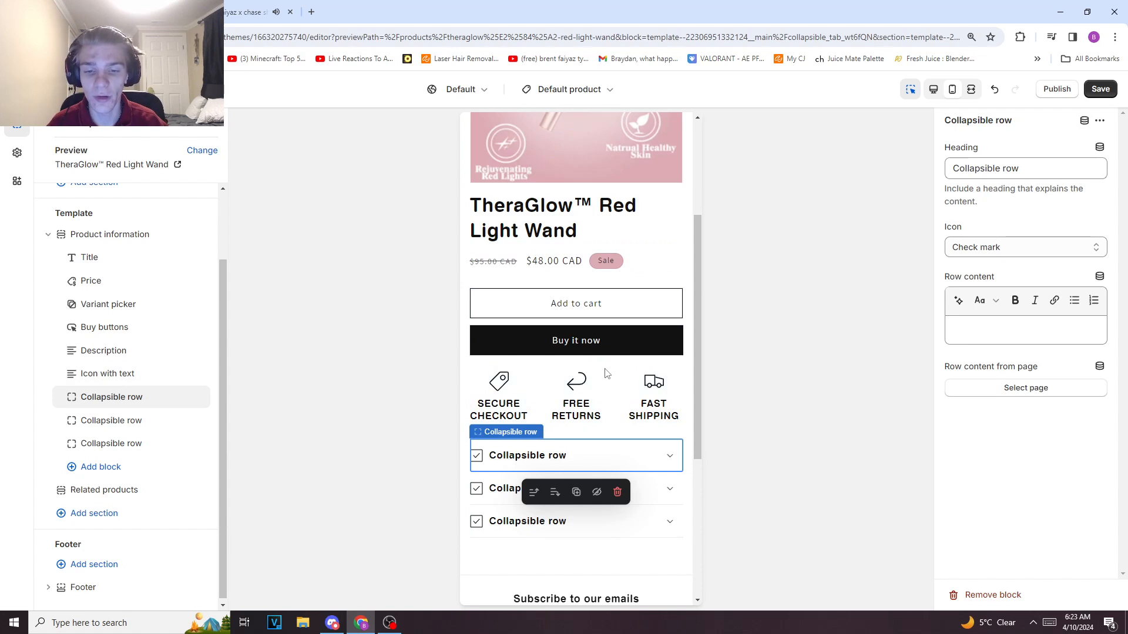
{"action": "left_click", "coordinate": [535, 457]}
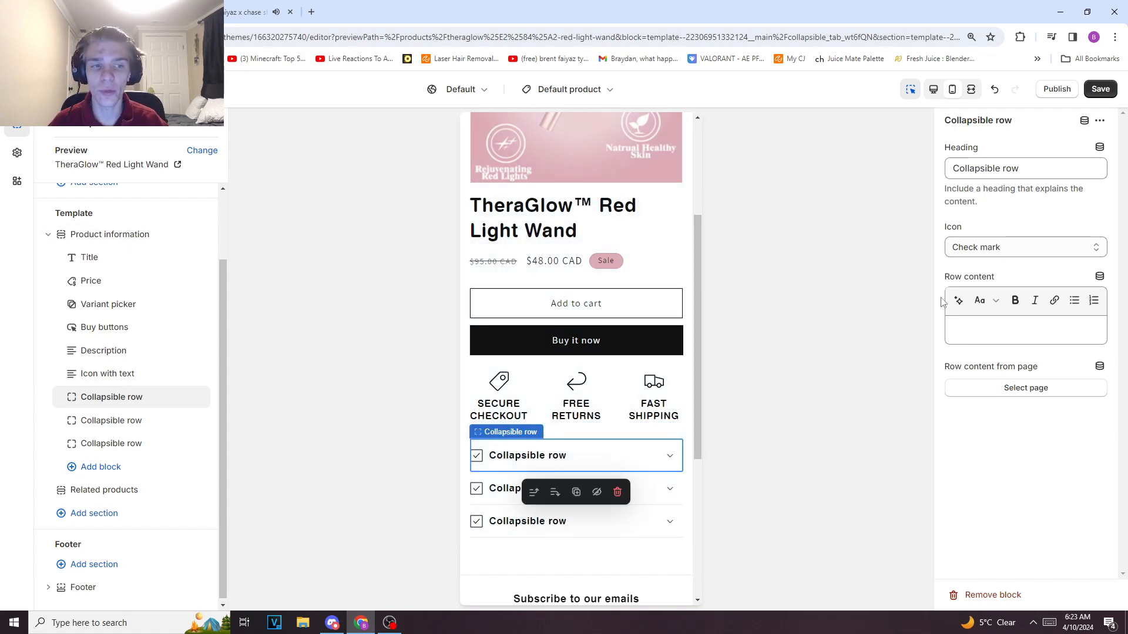
{"action": "triple_click", "coordinate": [1047, 174]}
{"action": "key", "text": "BackSpace"}
{"action": "type", "text": "How it works"}
{"action": "key", "text": "BackSpace"}
{"action": "key", "text": "BackSpace"}
{"action": "key", "text": "BackSpace"}
{"action": "key", "text": "BackSpace"}
{"action": "key", "text": "BackSpace"}
{"action": "key", "text": "BackSpace"}
{"action": "key", "text": "BackSpace"}
{"action": "key", "text": "BackSpace"}
{"action": "key", "text": "BackSpace"}
{"action": "key", "text": "BackSpace"}
{"action": "key", "text": "BackSpace"}
{"action": "key", "text": "BackSpace"}
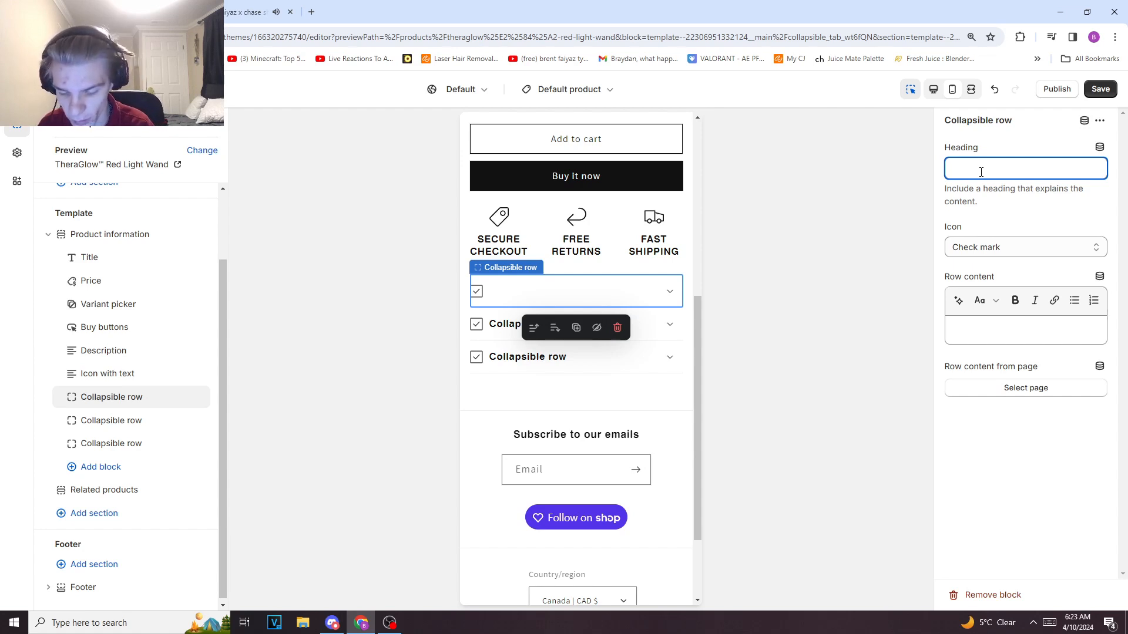
Set the first collapsible row's heading to "Start Your Skin Care Journey Today!" and its icon to Heart.
{"action": "type", "text": "Start Your Skin Care Journey Today!"}
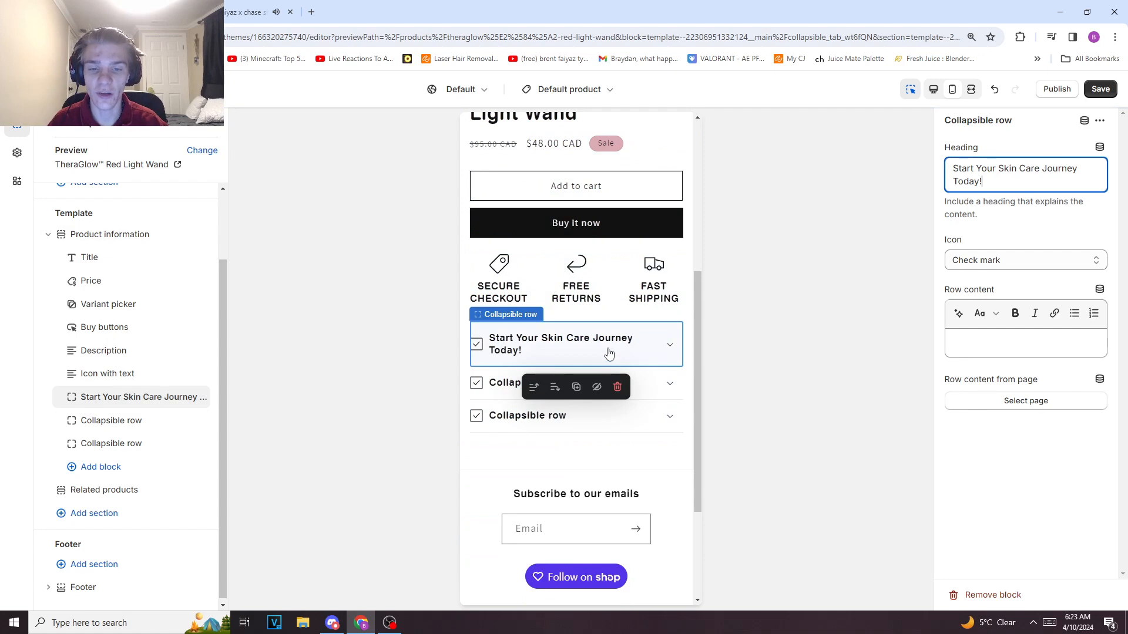
{"action": "left_click", "coordinate": [633, 343]}
{"action": "scroll", "coordinate": [537, 453], "scroll_direction": "up", "scroll_amount": 4}
{"action": "scroll", "coordinate": [571, 473], "scroll_direction": "down", "scroll_amount": 5}
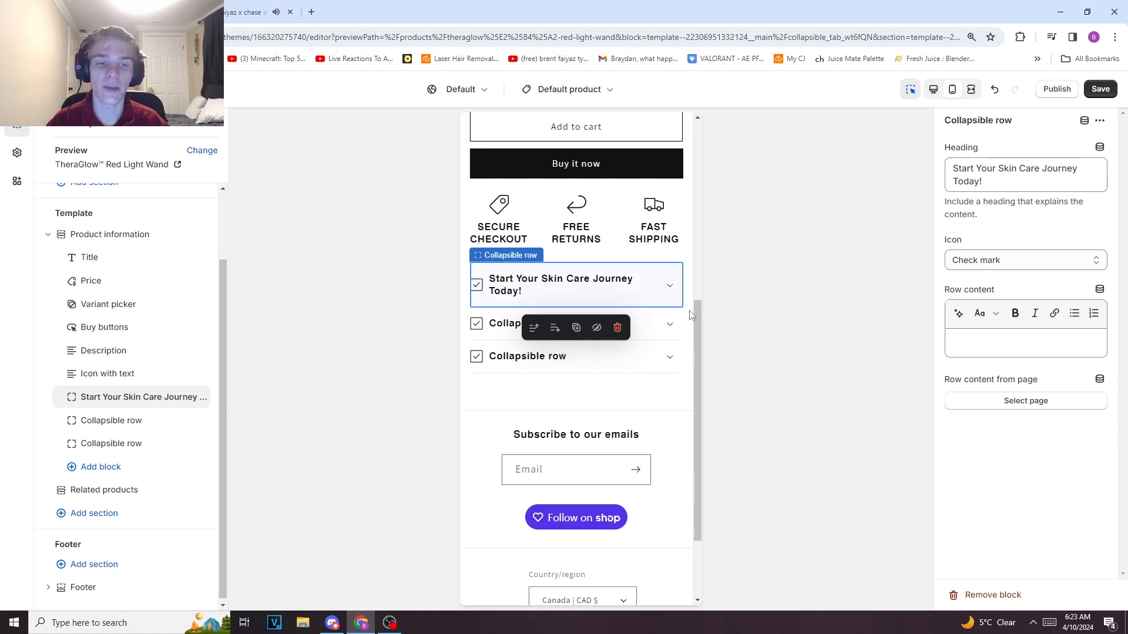
{"action": "left_click", "coordinate": [1016, 260]}
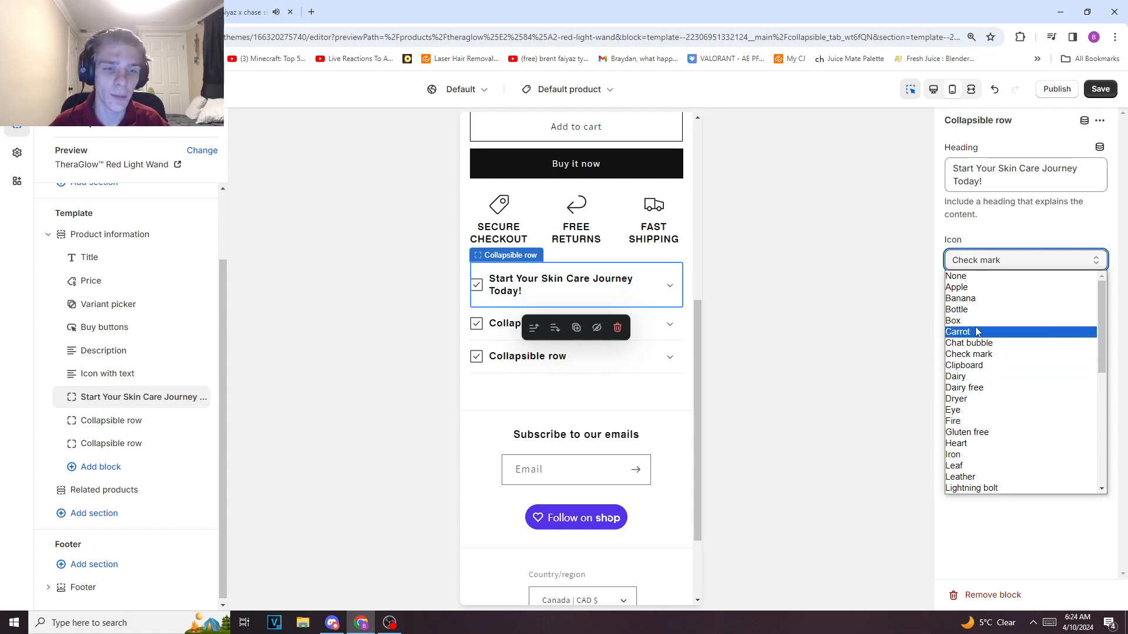
{"action": "scroll", "coordinate": [992, 364], "scroll_direction": "down", "scroll_amount": 4}
{"action": "scroll", "coordinate": [989, 380], "scroll_direction": "up", "scroll_amount": 3}
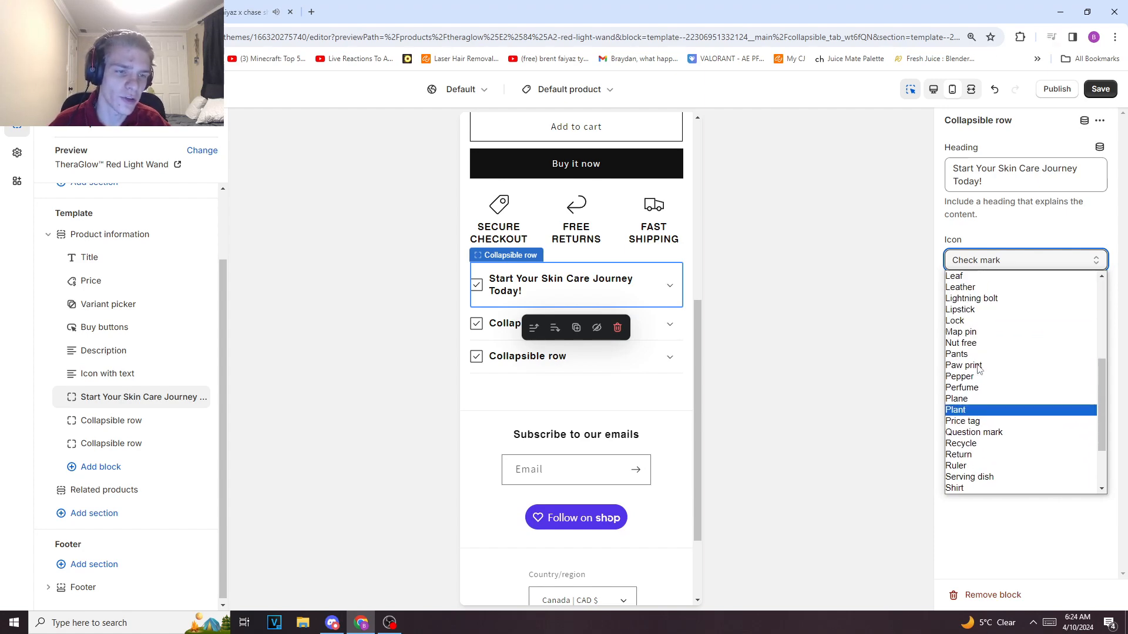
{"action": "left_click", "coordinate": [970, 328]}
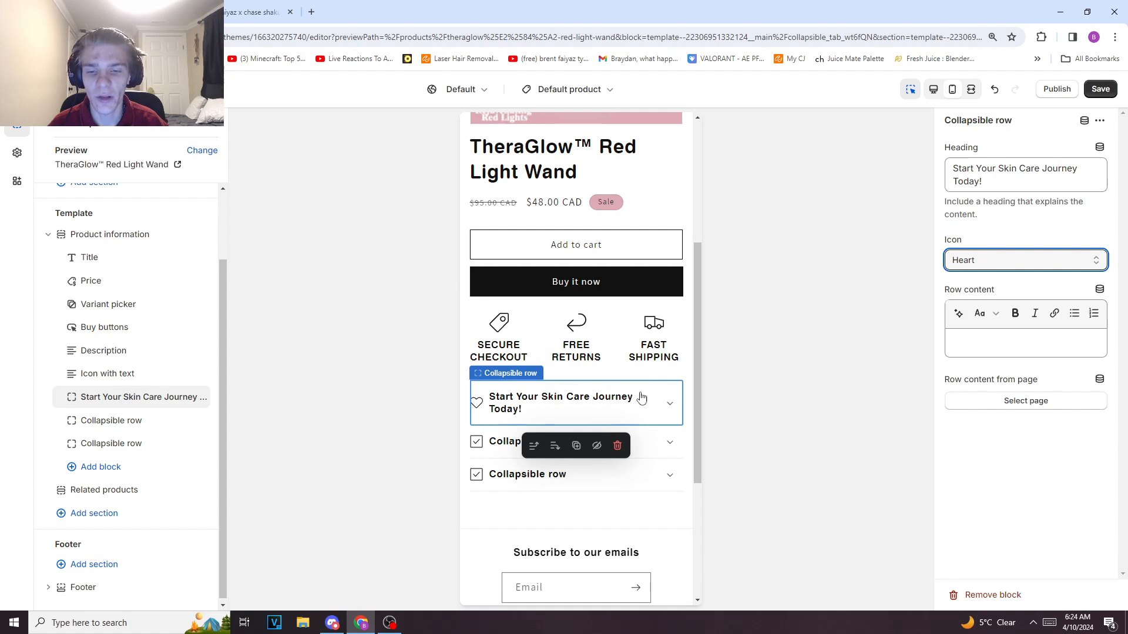
Set the second collapsible row's heading to "Our Guarantee".
{"action": "scroll", "coordinate": [638, 428], "scroll_direction": "down", "scroll_amount": 2}
{"action": "left_click", "coordinate": [627, 334]}
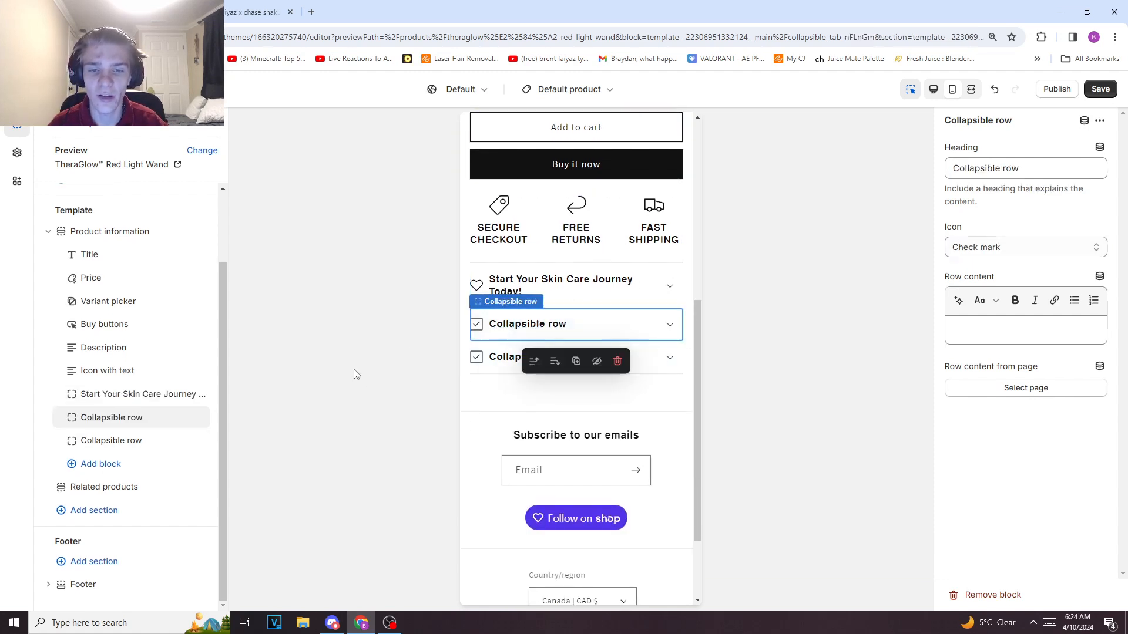
{"action": "triple_click", "coordinate": [1035, 175]}
{"action": "type", "text": "PO"}
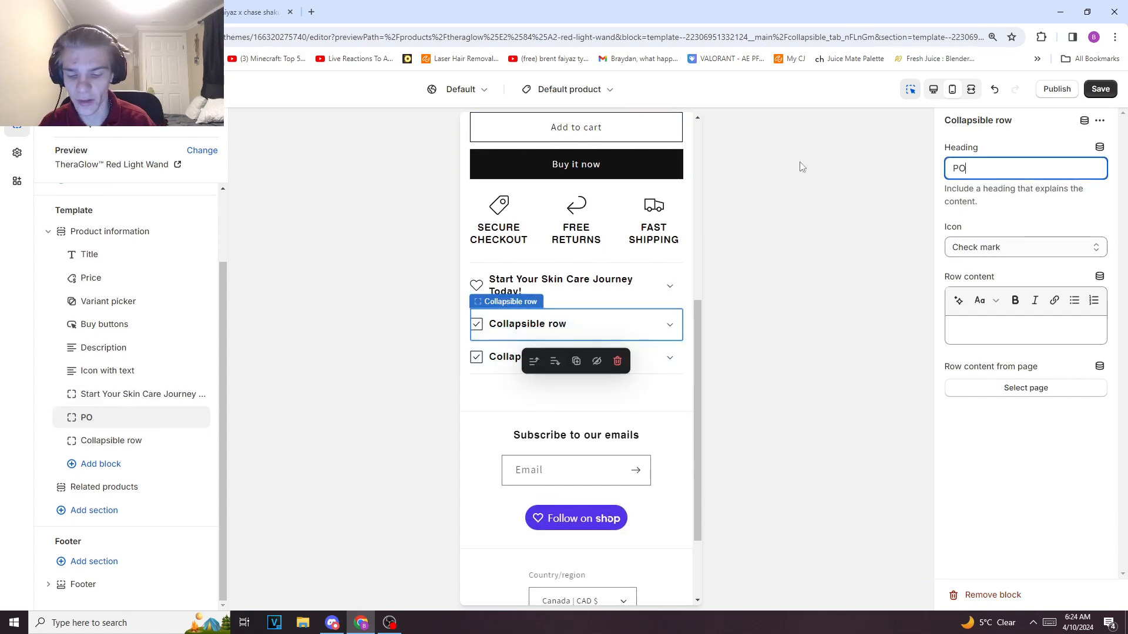
{"action": "key", "text": "BackSpace"}
{"action": "type", "text": "Our "}
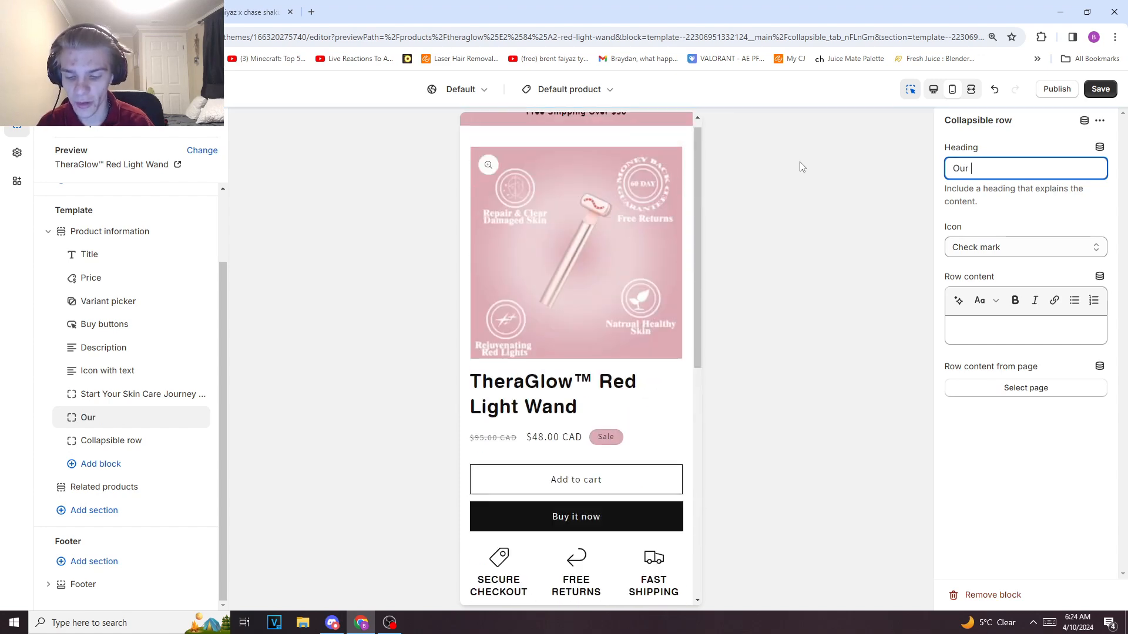
{"action": "type", "text": "Guarantee"}
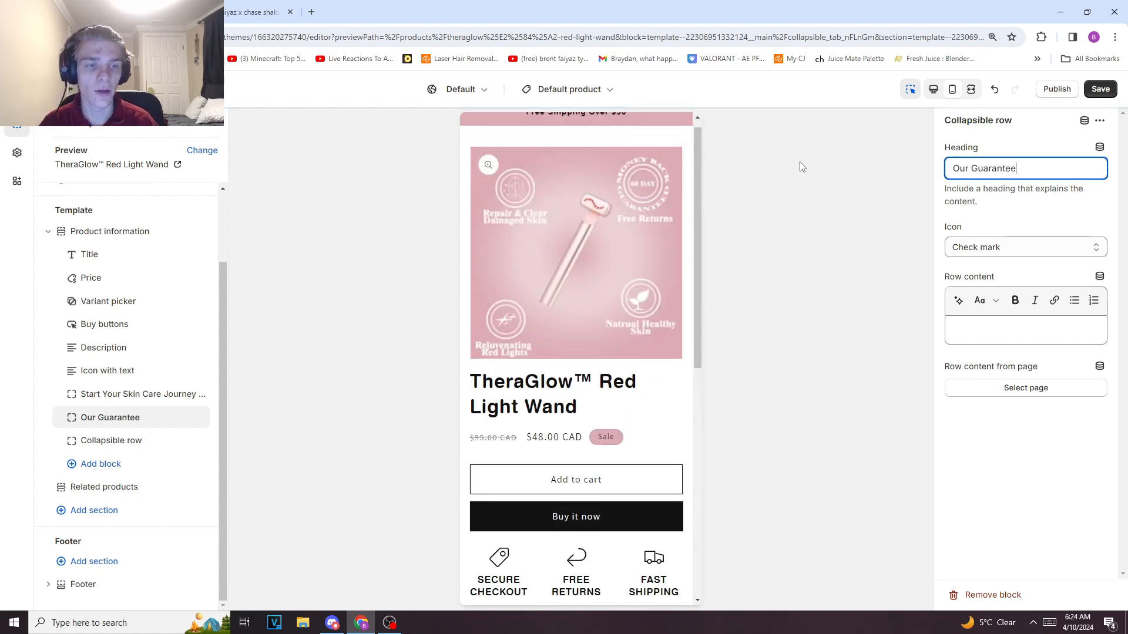
{"action": "scroll", "coordinate": [597, 360], "scroll_direction": "down", "scroll_amount": 8}
{"action": "scroll", "coordinate": [598, 360], "scroll_direction": "up", "scroll_amount": 2}
{"action": "scroll", "coordinate": [598, 361], "scroll_direction": "up", "scroll_amount": 1}
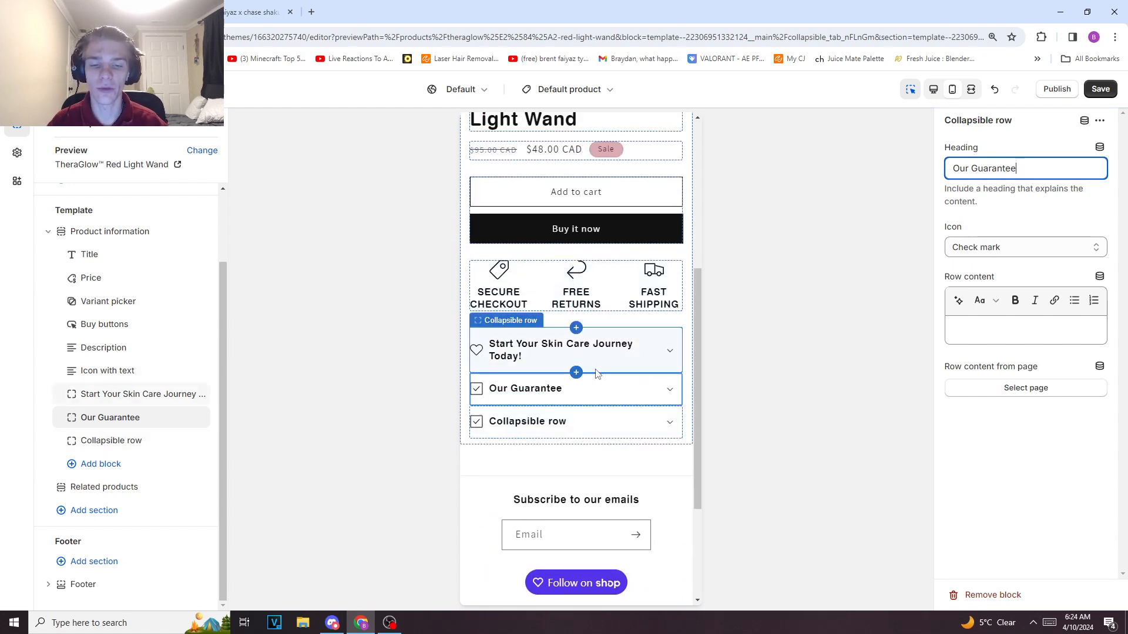
{"action": "left_click", "coordinate": [623, 393]}
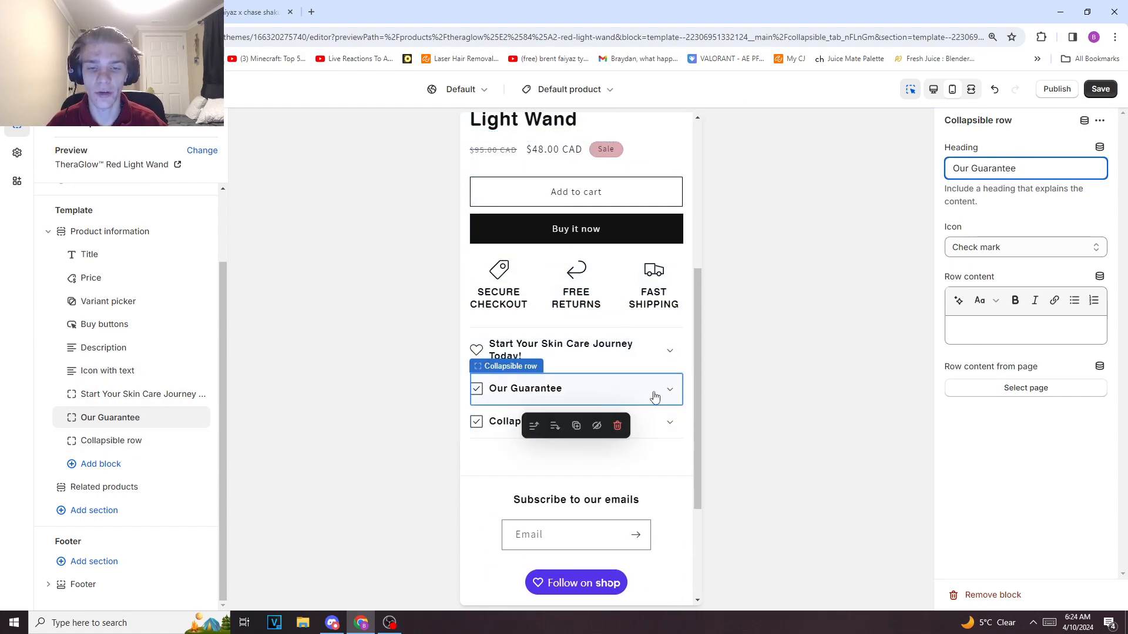
Set the third collapsible row's heading to "Shipping & Returns".
{"action": "scroll", "coordinate": [655, 397], "scroll_direction": "down", "scroll_amount": 2}
{"action": "left_click", "coordinate": [587, 306]}
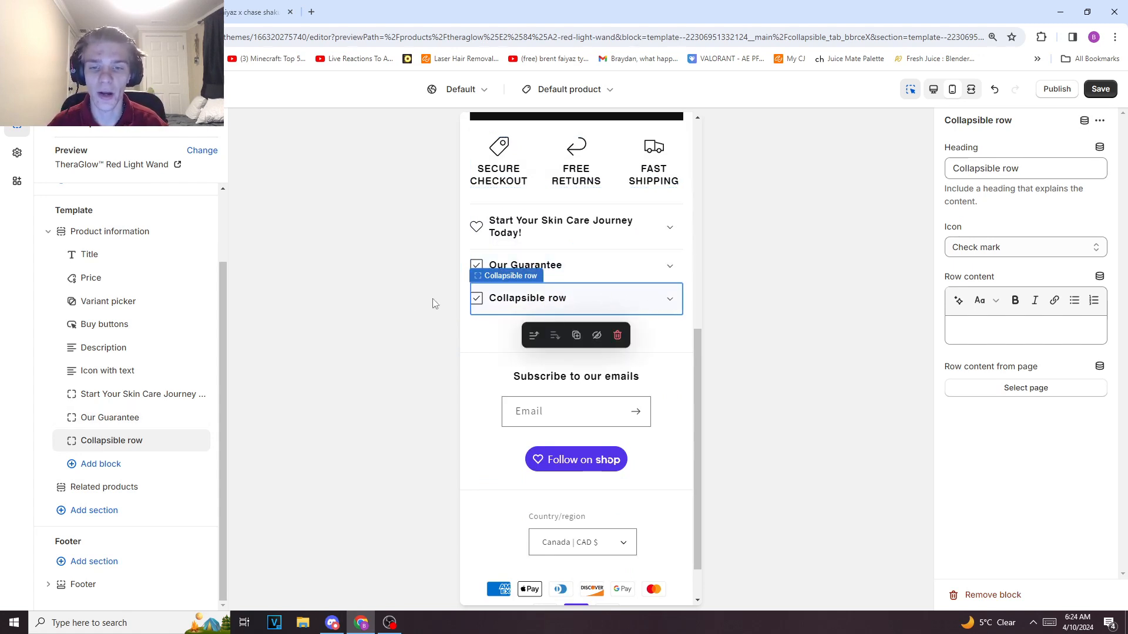
{"action": "left_click_drag", "start_coordinate": [1029, 169], "coordinate": [771, 187]}
{"action": "key", "text": "BackSpace"}
{"action": "type", "text": "SH"}
{"action": "key", "text": "BackSpace"}
{"action": "type", "text": "hippiung"}
{"action": "key", "text": "BackSpace"}
{"action": "key", "text": "BackSpace"}
{"action": "key", "text": "BackSpace"}
{"action": "type", "text": "ng & Returns"}
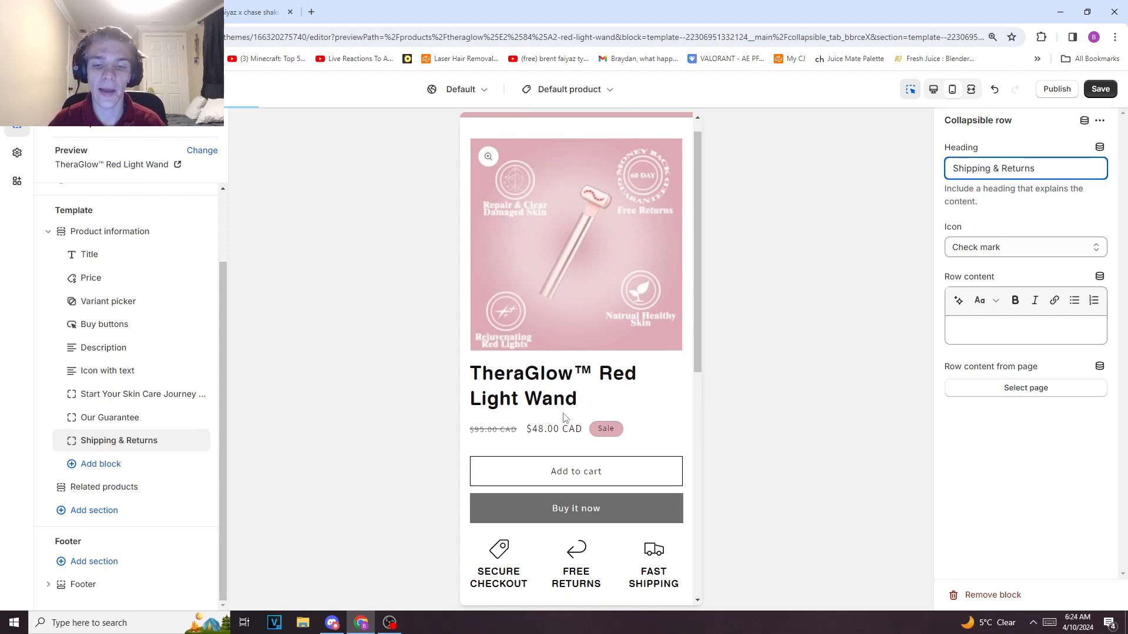
{"action": "scroll", "coordinate": [623, 423], "scroll_direction": "down", "scroll_amount": 8}
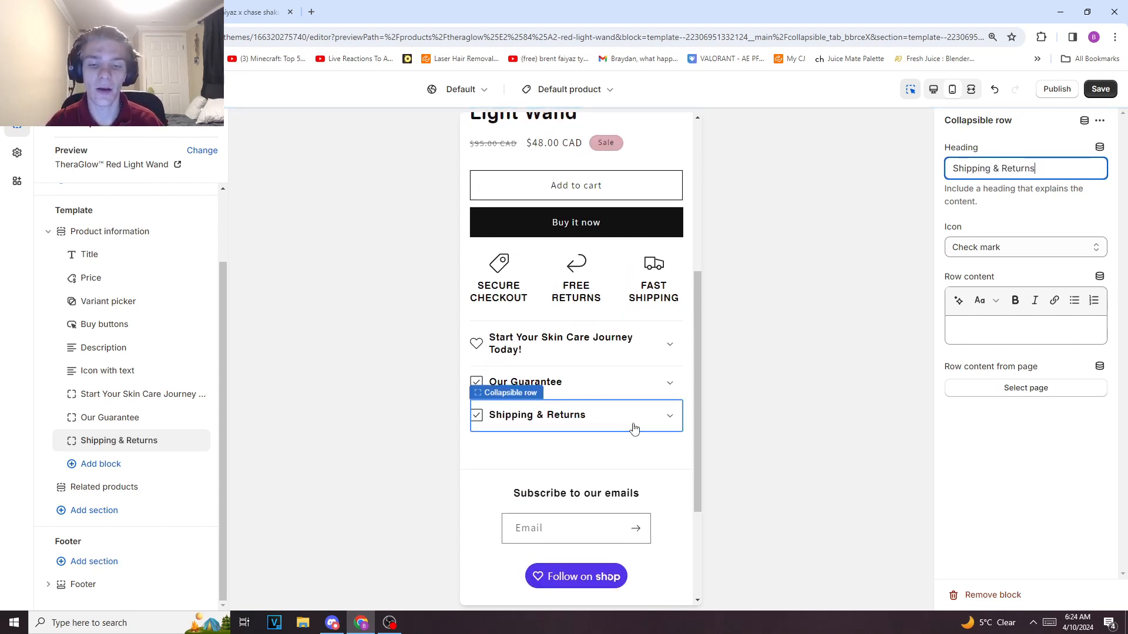
{"action": "scroll", "coordinate": [568, 330], "scroll_direction": "up", "scroll_amount": 3}
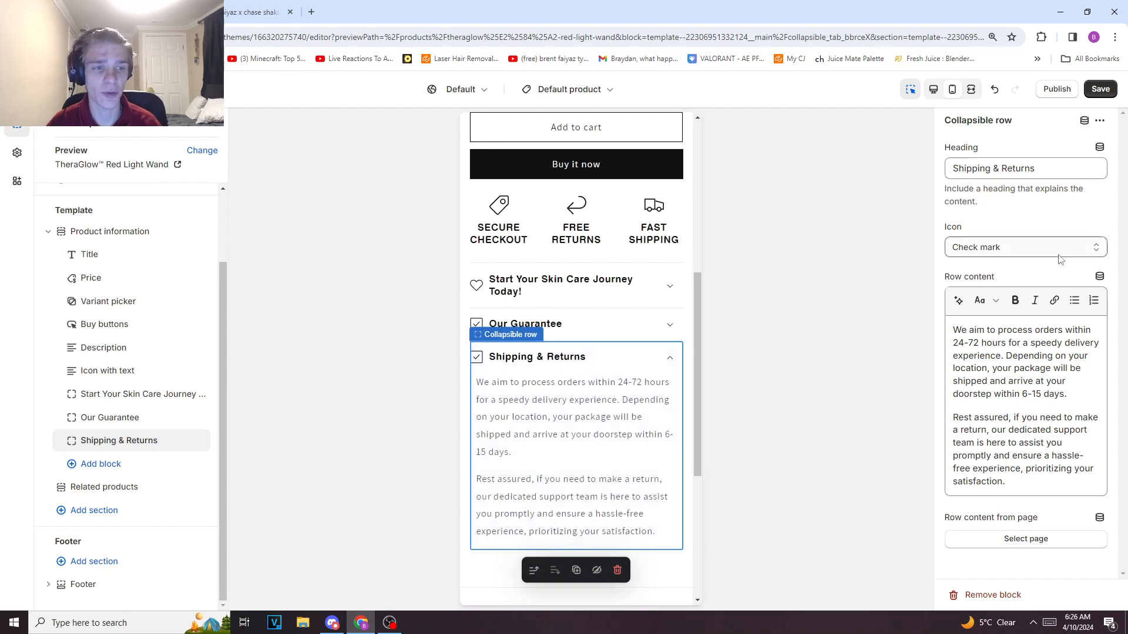
Set the Shipping & Returns row's icon to Truck.
{"action": "left_click", "coordinate": [1039, 251]}
{"action": "scroll", "coordinate": [1014, 444], "scroll_direction": "down", "scroll_amount": 5}
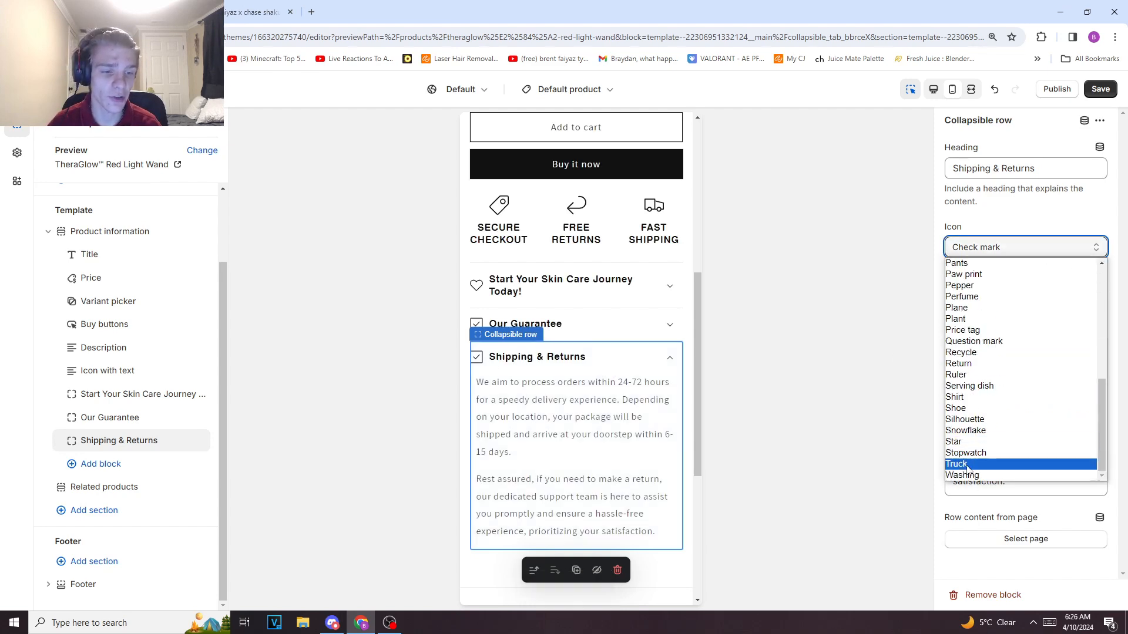
{"action": "left_click", "coordinate": [1014, 464]}
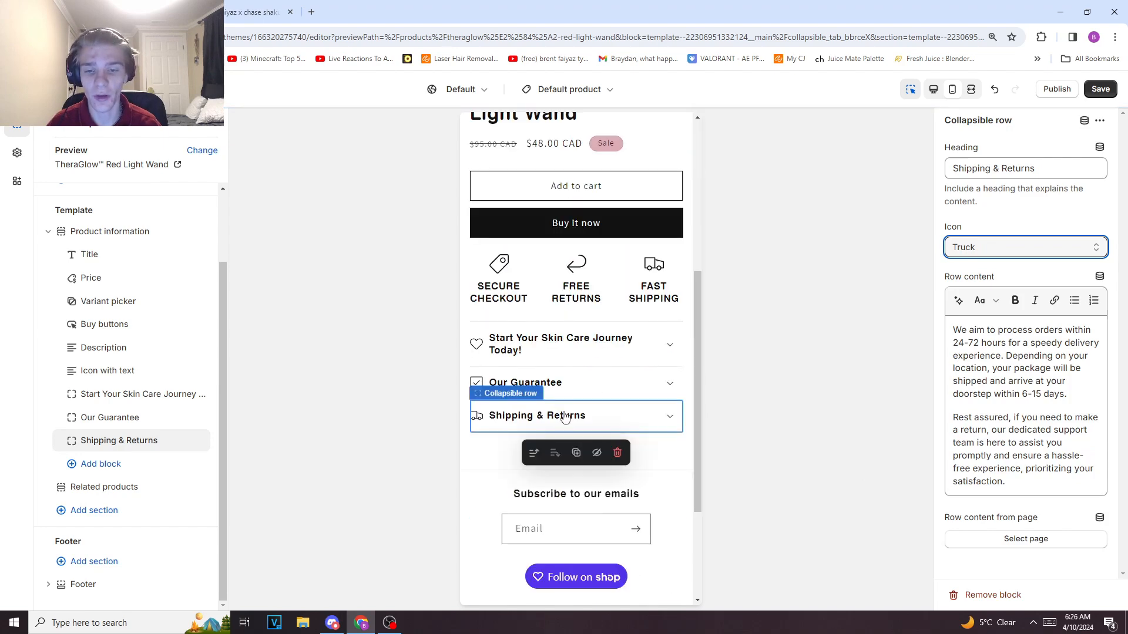
Expand the Shipping & Returns and Our Guarantee rows in the preview to check their content, collapsing each again.
{"action": "left_click", "coordinate": [668, 416]}
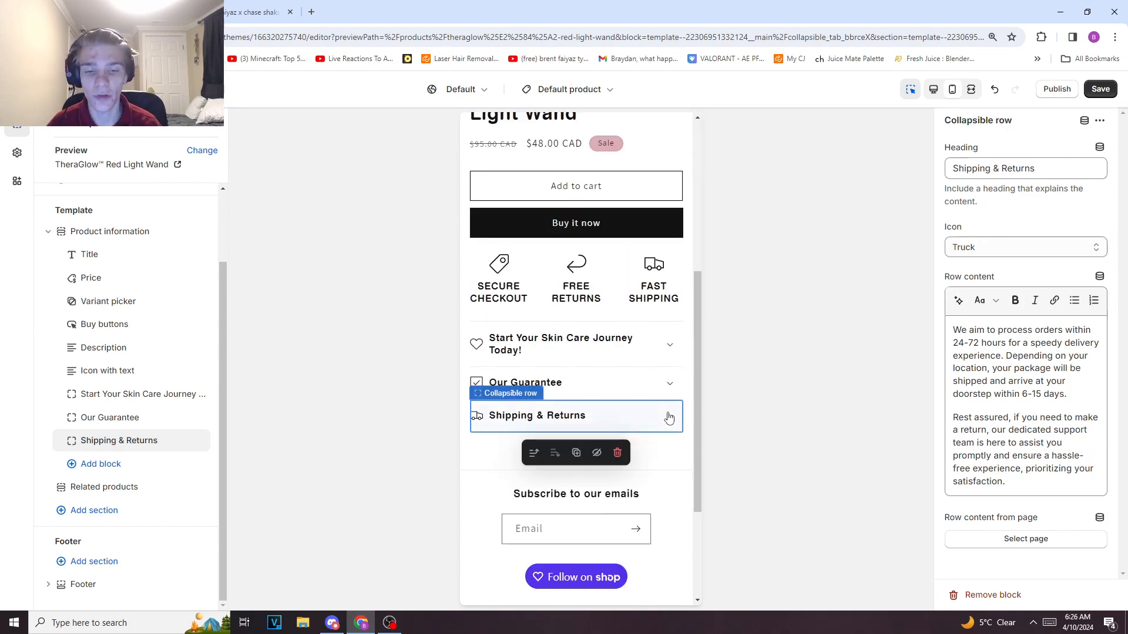
{"action": "scroll", "coordinate": [614, 449], "scroll_direction": "down", "scroll_amount": 3}
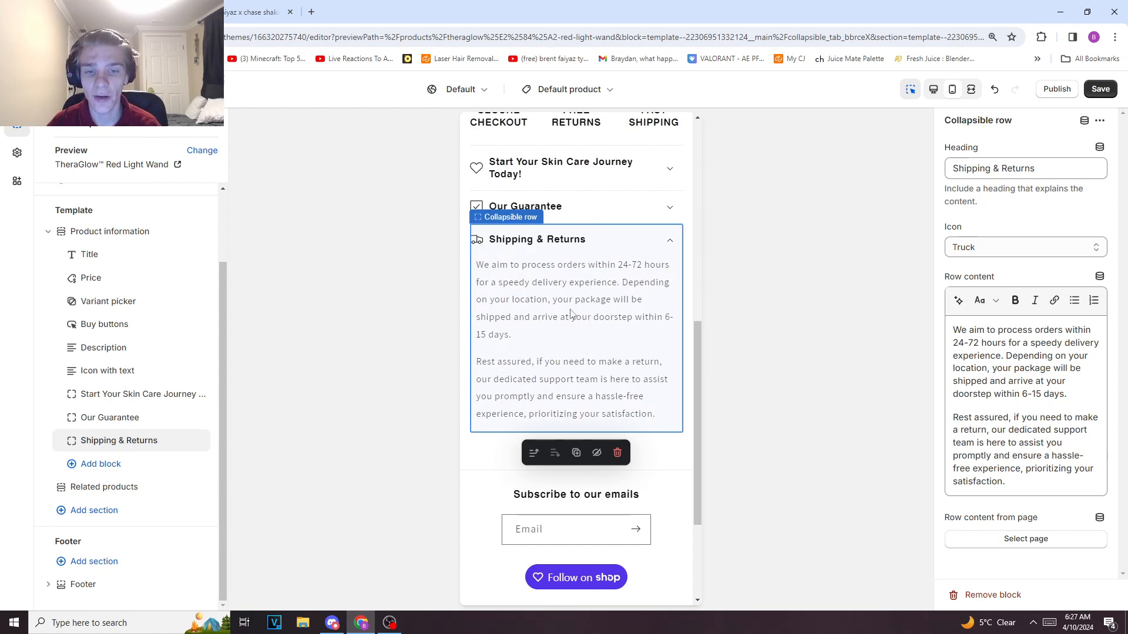
{"action": "left_click", "coordinate": [664, 242]}
{"action": "left_click", "coordinate": [668, 212]}
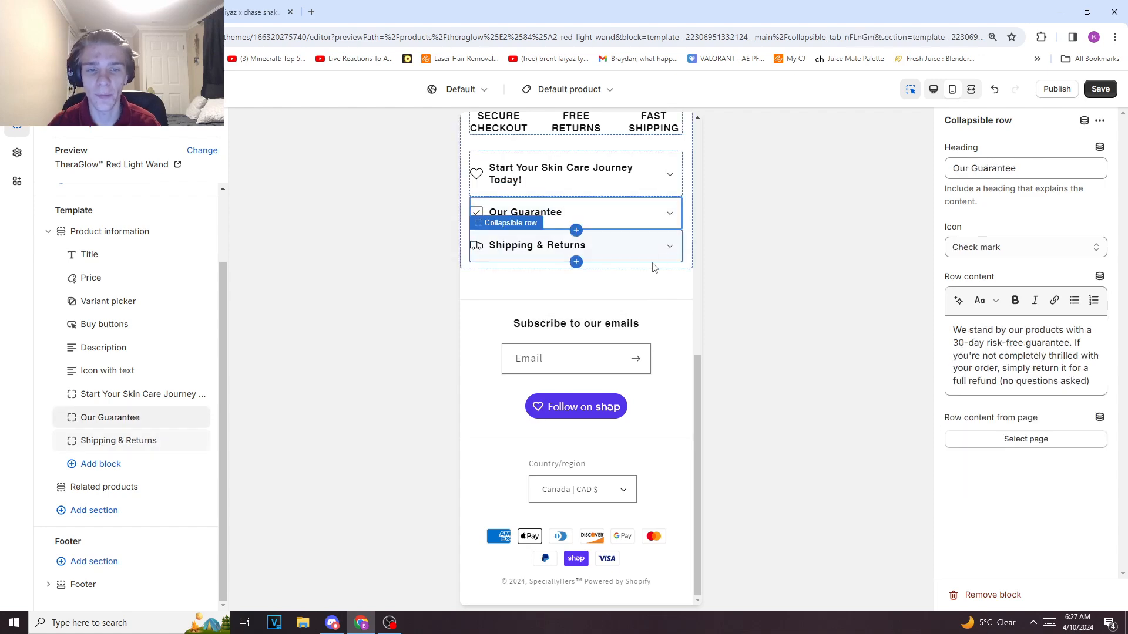
{"action": "left_click", "coordinate": [653, 217]}
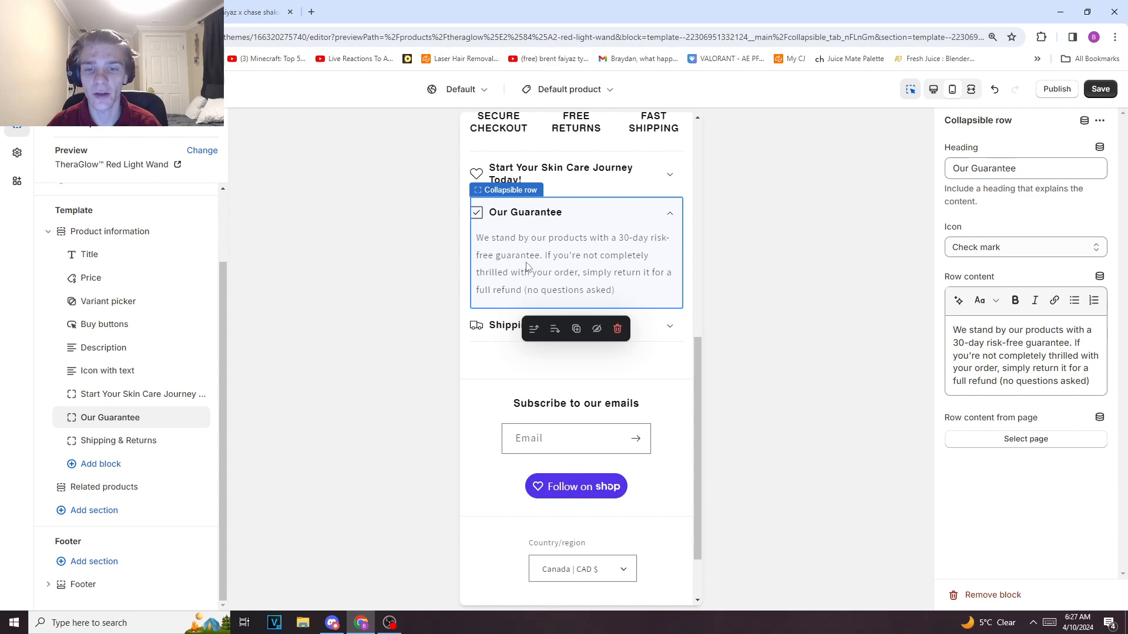
{"action": "left_click", "coordinate": [661, 216]}
Expand the "Start Your Skin Care Journey Today!" row in the preview, read through its full content and collapse it.
{"action": "left_click", "coordinate": [673, 183]}
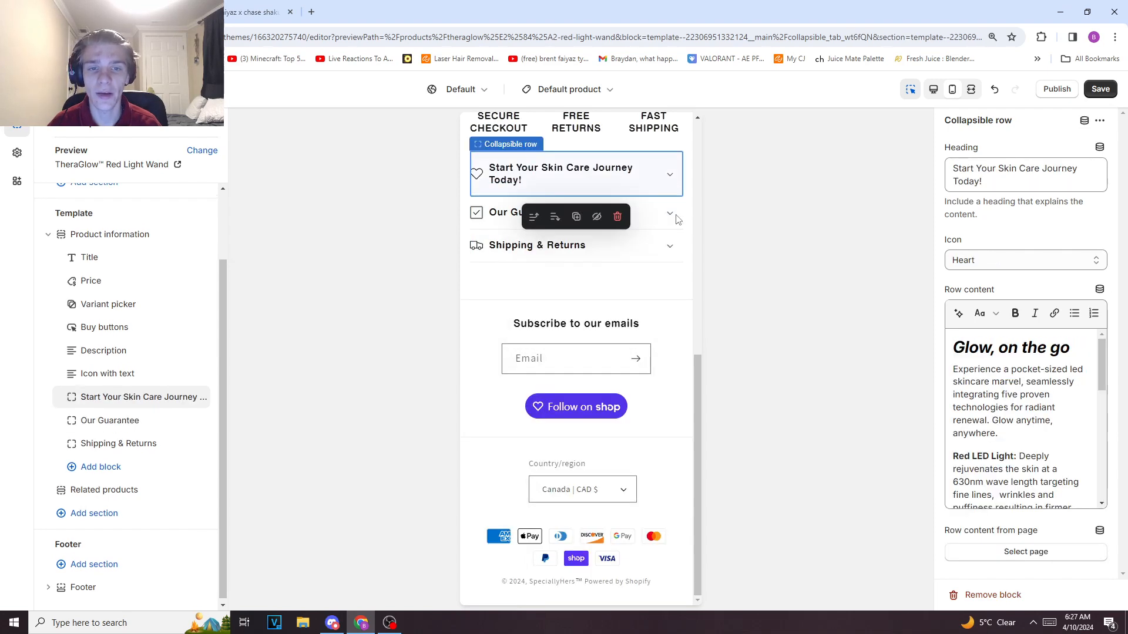
{"action": "left_click", "coordinate": [671, 183]}
{"action": "scroll", "coordinate": [535, 326], "scroll_direction": "up", "scroll_amount": 2}
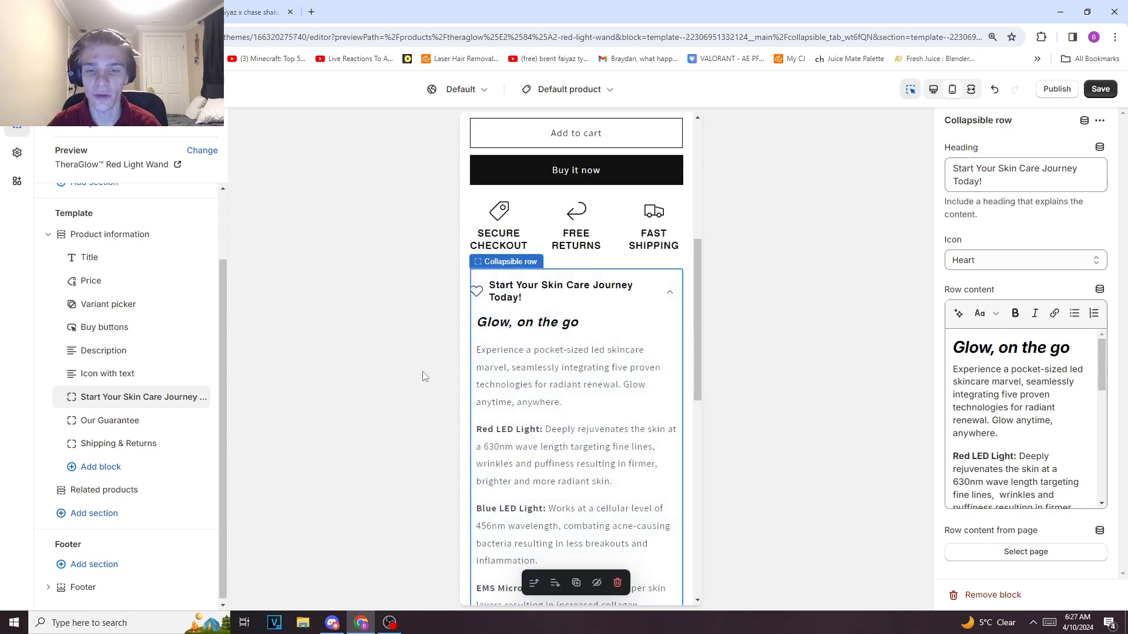
{"action": "scroll", "coordinate": [422, 372], "scroll_direction": "down", "scroll_amount": 4}
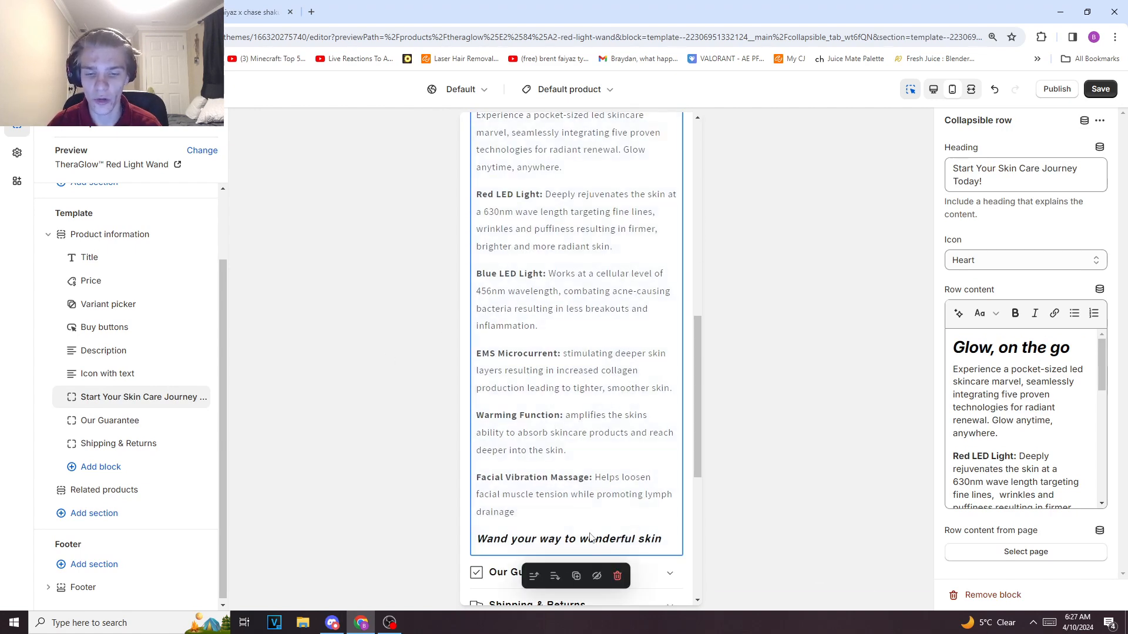
{"action": "scroll", "coordinate": [623, 506], "scroll_direction": "up", "scroll_amount": 4}
{"action": "scroll", "coordinate": [624, 506], "scroll_direction": "down", "scroll_amount": 1}
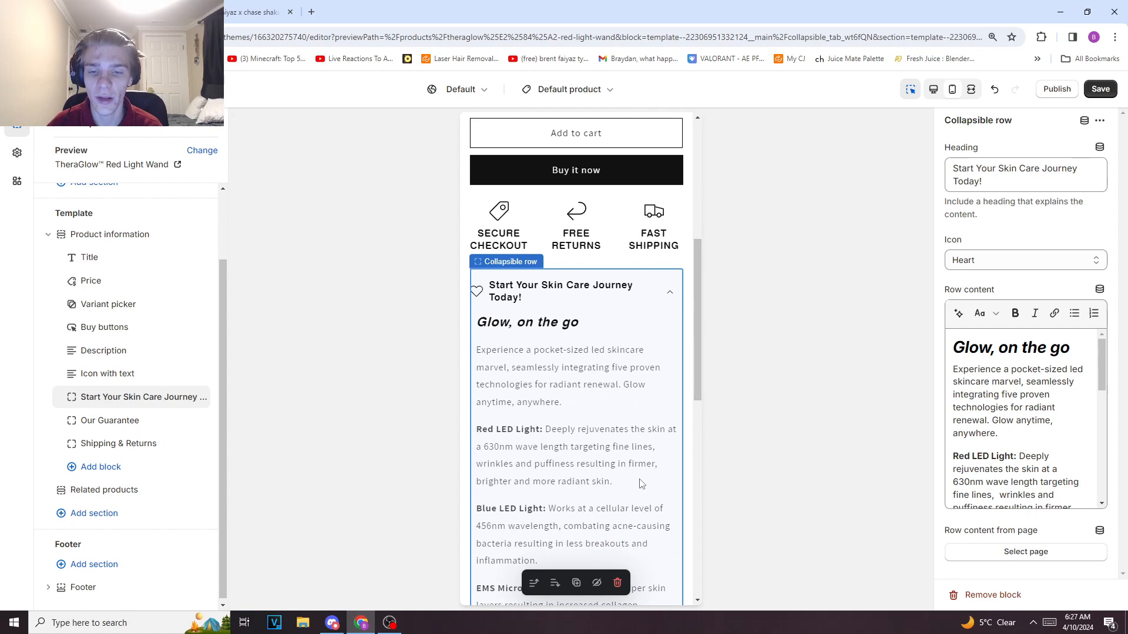
{"action": "scroll", "coordinate": [445, 444], "scroll_direction": "down", "scroll_amount": 6}
{"action": "scroll", "coordinate": [646, 462], "scroll_direction": "up", "scroll_amount": 6}
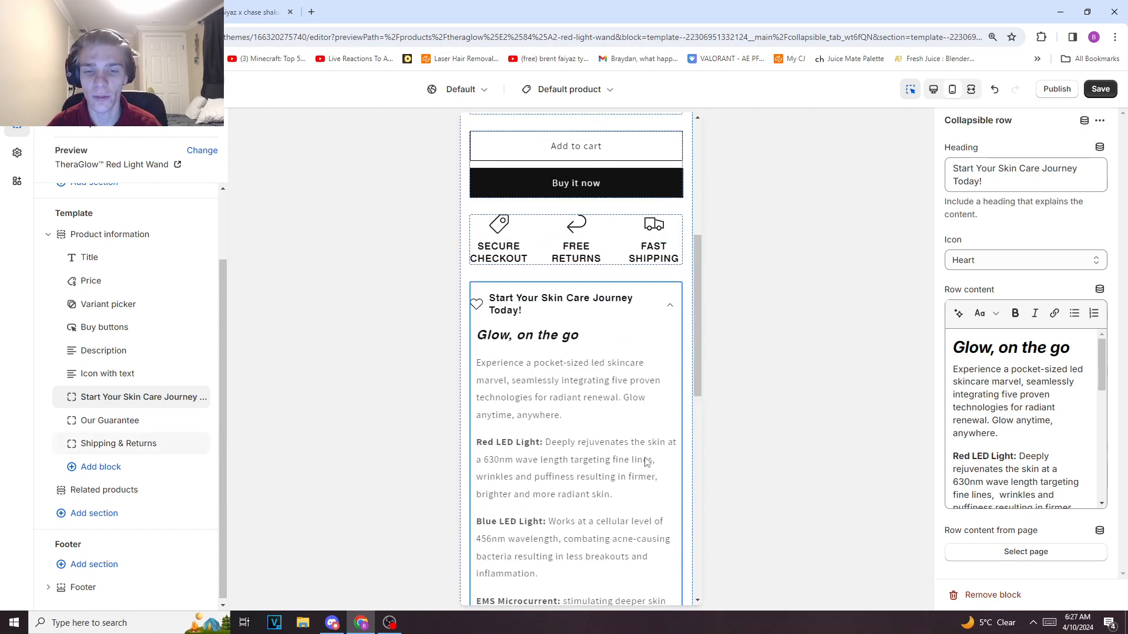
{"action": "scroll", "coordinate": [646, 461], "scroll_direction": "up", "scroll_amount": 3}
{"action": "left_click", "coordinate": [614, 467]}
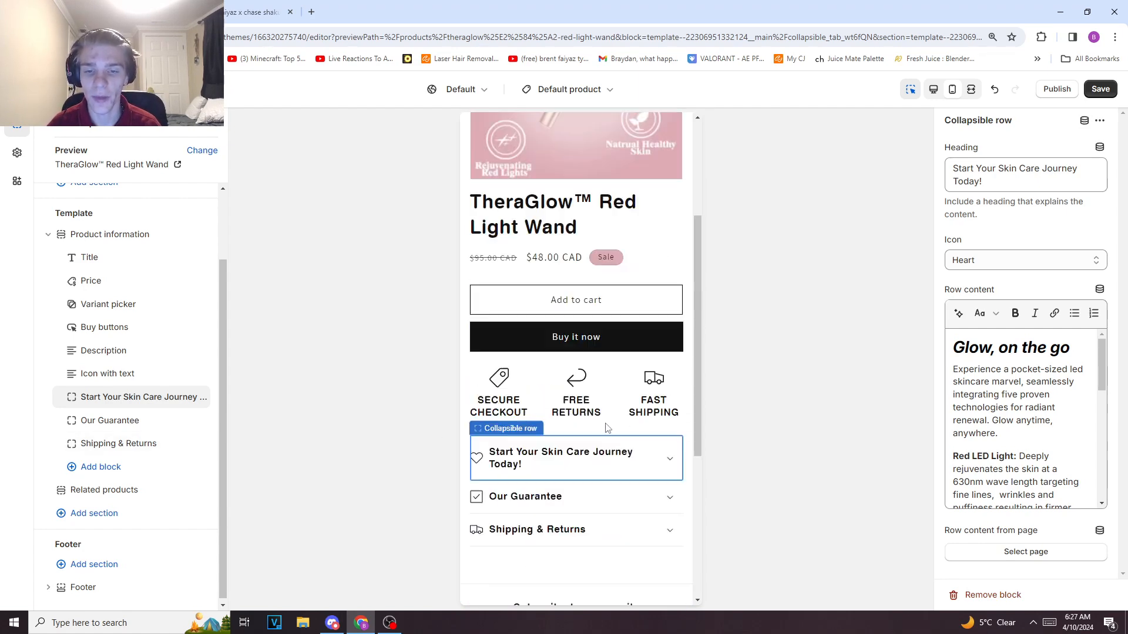
Check the whole product page preview from the image to the collapsible rows and save the theme changes.
{"action": "scroll", "coordinate": [607, 458], "scroll_direction": "up", "scroll_amount": 3}
{"action": "scroll", "coordinate": [605, 487], "scroll_direction": "down", "scroll_amount": 5}
{"action": "scroll", "coordinate": [608, 499], "scroll_direction": "up", "scroll_amount": 5}
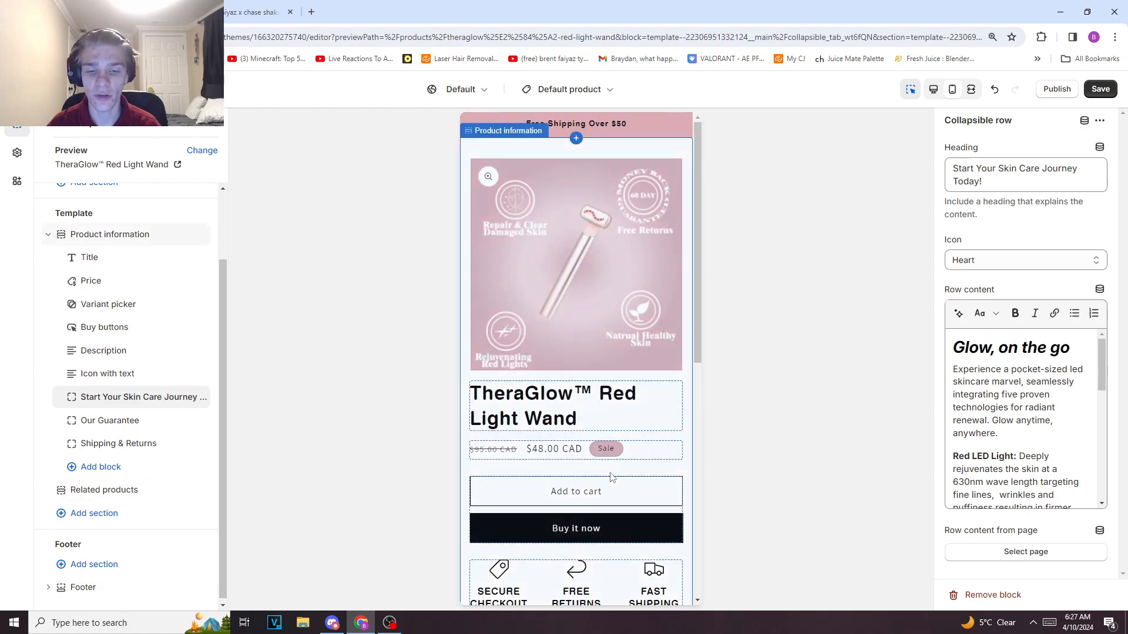
{"action": "scroll", "coordinate": [611, 476], "scroll_direction": "down", "scroll_amount": 5}
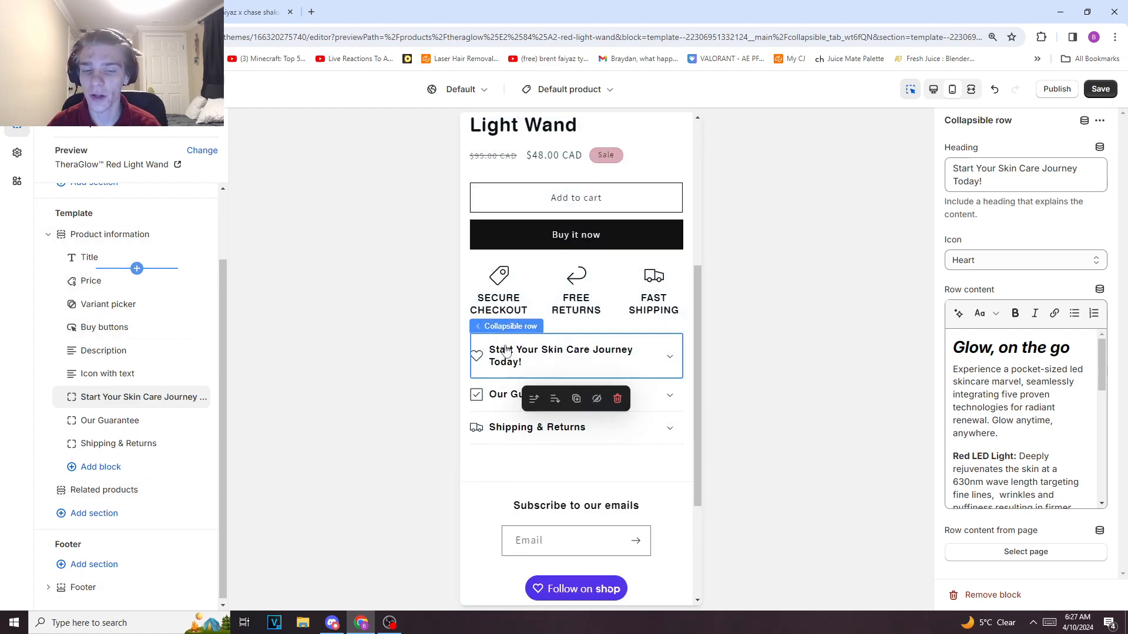
{"action": "scroll", "coordinate": [453, 474], "scroll_direction": "up", "scroll_amount": 5}
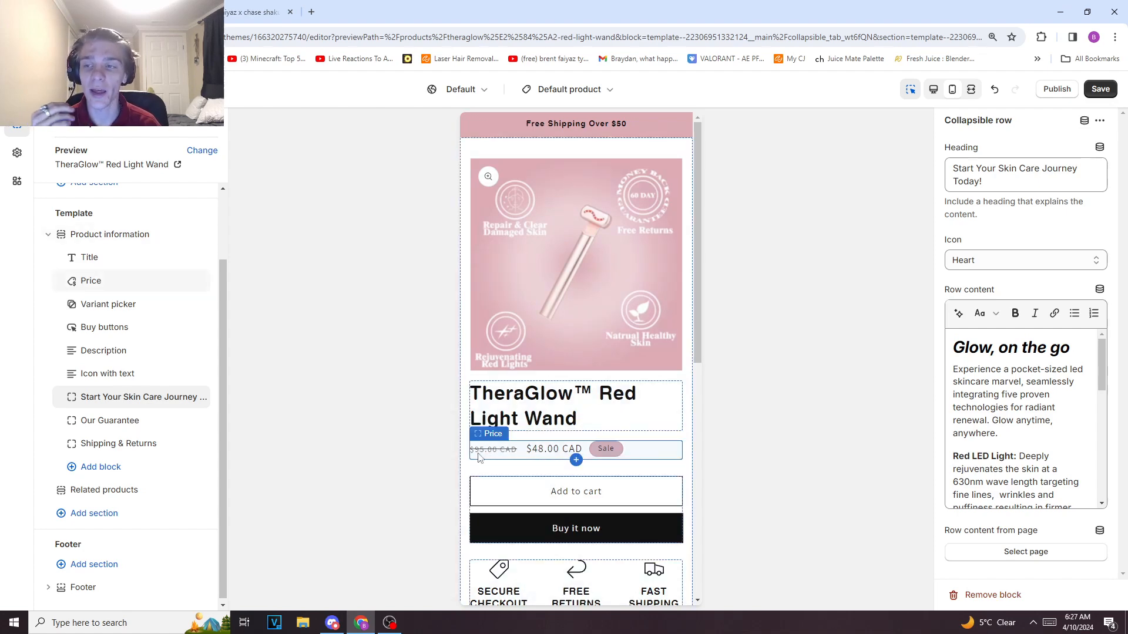
{"action": "scroll", "coordinate": [517, 451], "scroll_direction": "down", "scroll_amount": 2}
{"action": "scroll", "coordinate": [519, 439], "scroll_direction": "up", "scroll_amount": 2}
{"action": "left_click", "coordinate": [1100, 90]}
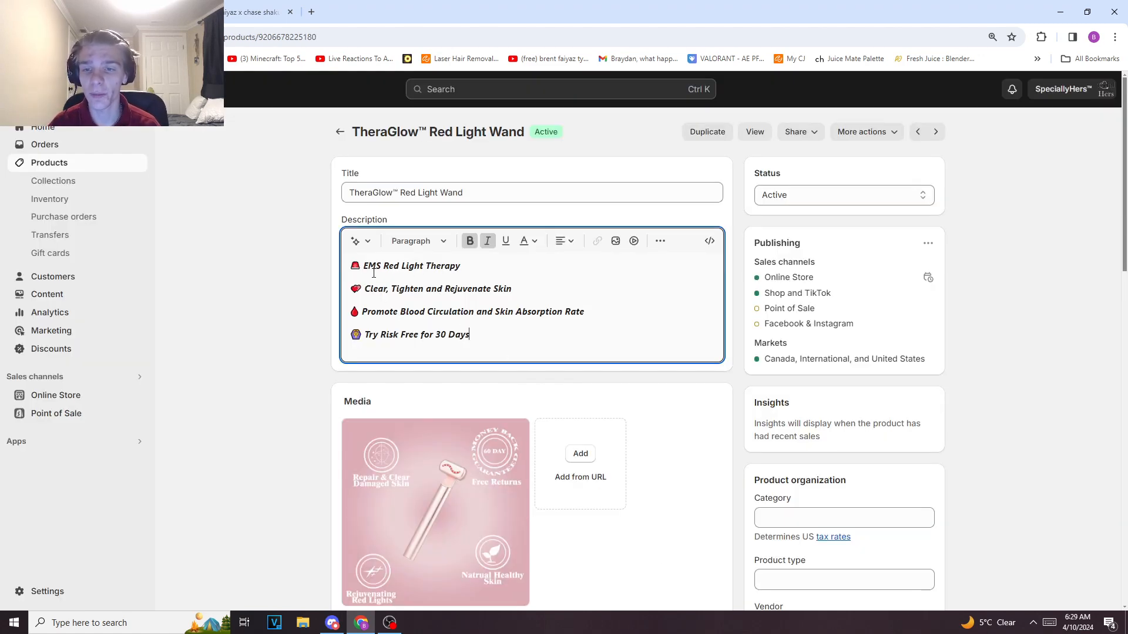
Review the emoji benefit lines in the TheraGlow Red Light Wand's product description, from "EMS Red Light Therapy" to "Try Risk Free for 30 Days".
{"action": "left_click_drag", "start_coordinate": [365, 266], "coordinate": [473, 269]}
{"action": "left_click", "coordinate": [373, 288]}
{"action": "left_click_drag", "start_coordinate": [370, 287], "coordinate": [511, 289]}
{"action": "left_click", "coordinate": [369, 298]}
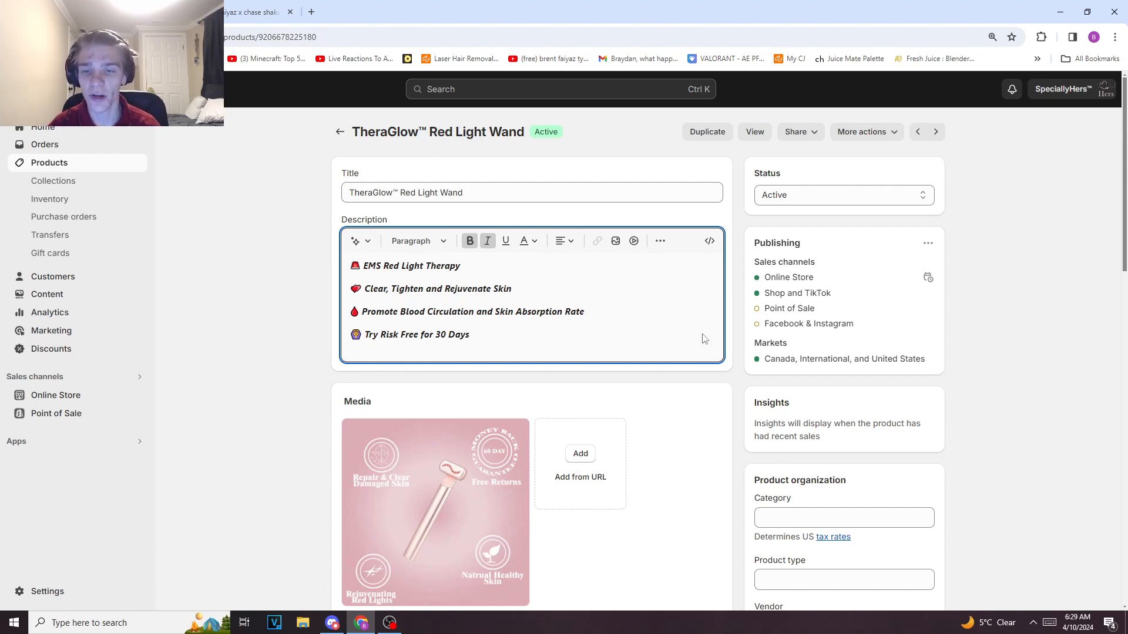
{"action": "left_click_drag", "start_coordinate": [504, 334], "coordinate": [417, 347]}
{"action": "left_click", "coordinate": [507, 338]}
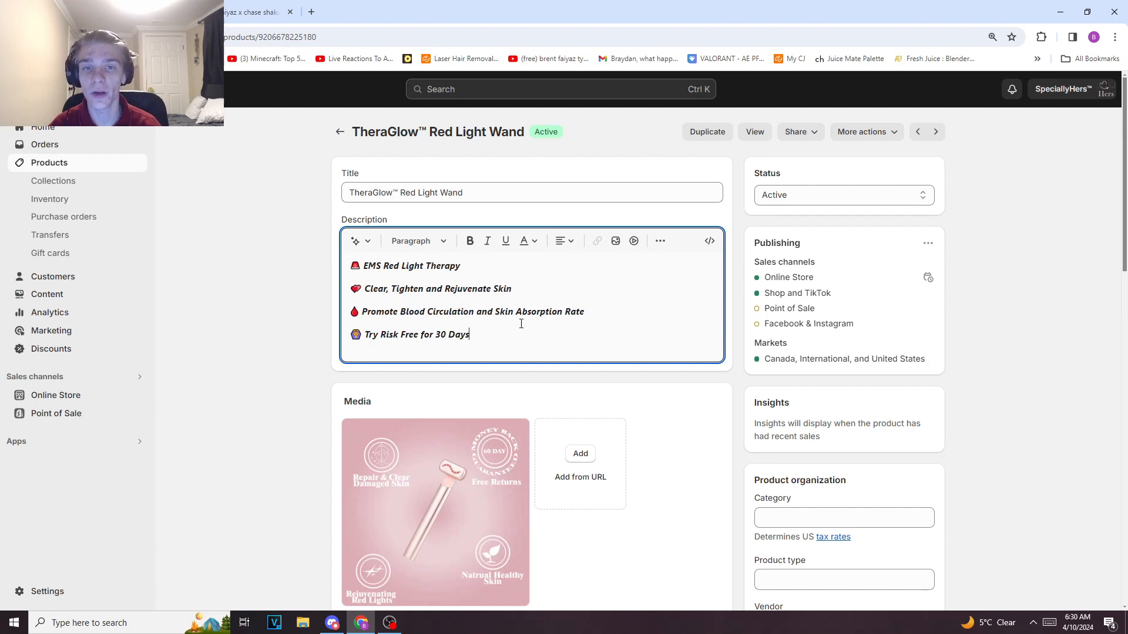
{"action": "left_click", "coordinate": [428, 336]}
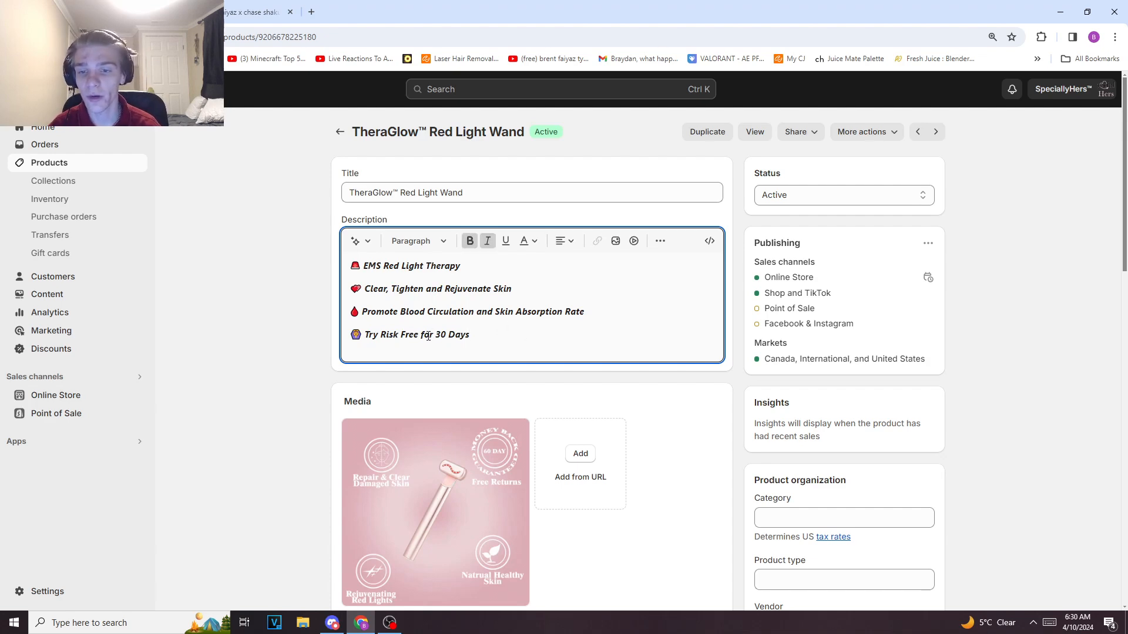
{"action": "left_click", "coordinate": [362, 334]}
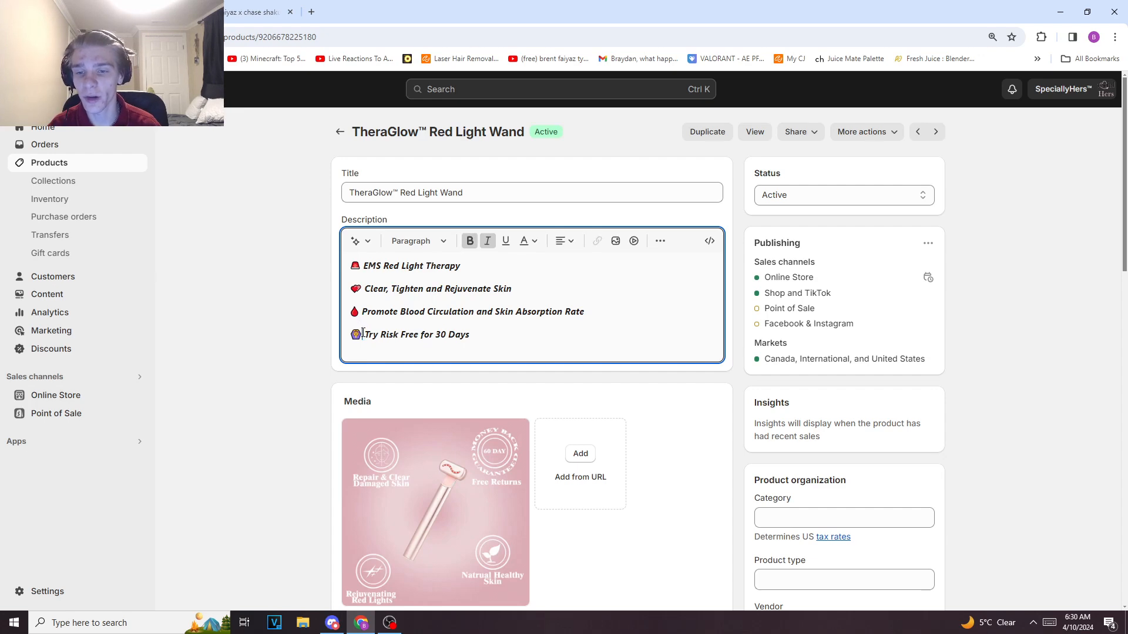
{"action": "left_click", "coordinate": [472, 351]}
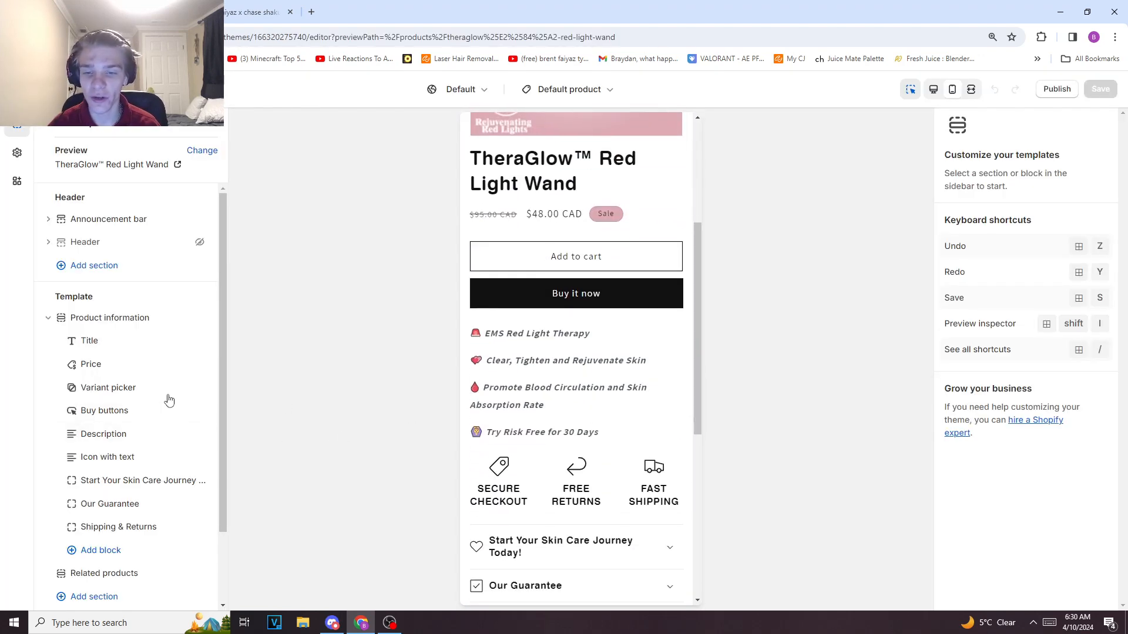
Move the Description block directly beneath the Price block, check the page preview and save the theme.
{"action": "left_click_drag", "start_coordinate": [103, 433], "coordinate": [124, 409]}
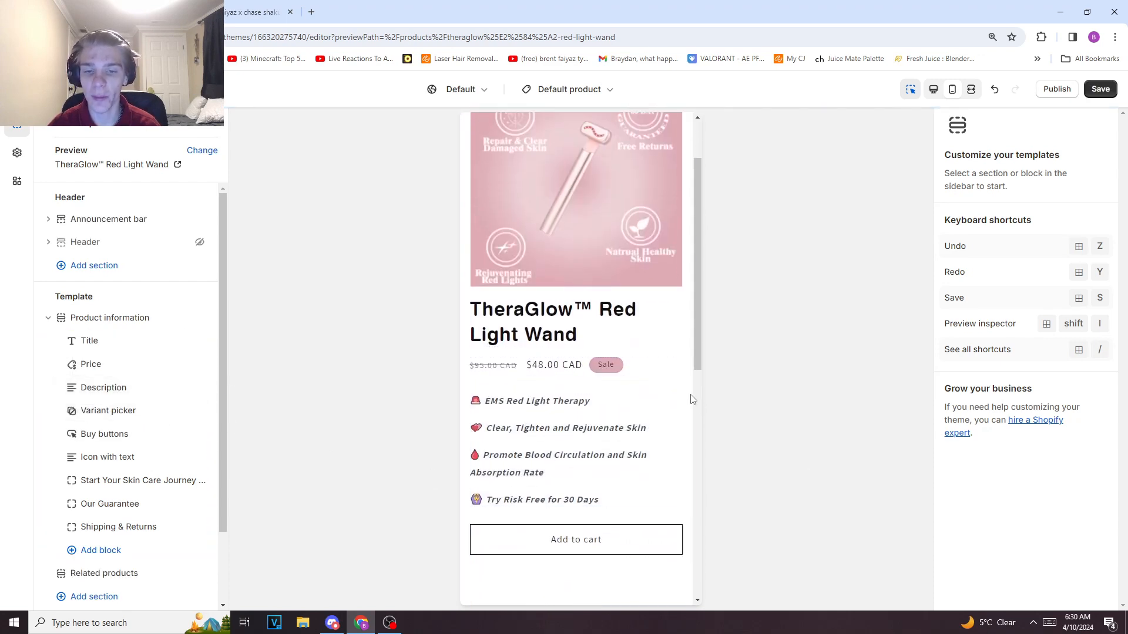
{"action": "scroll", "coordinate": [592, 471], "scroll_direction": "down", "scroll_amount": 1}
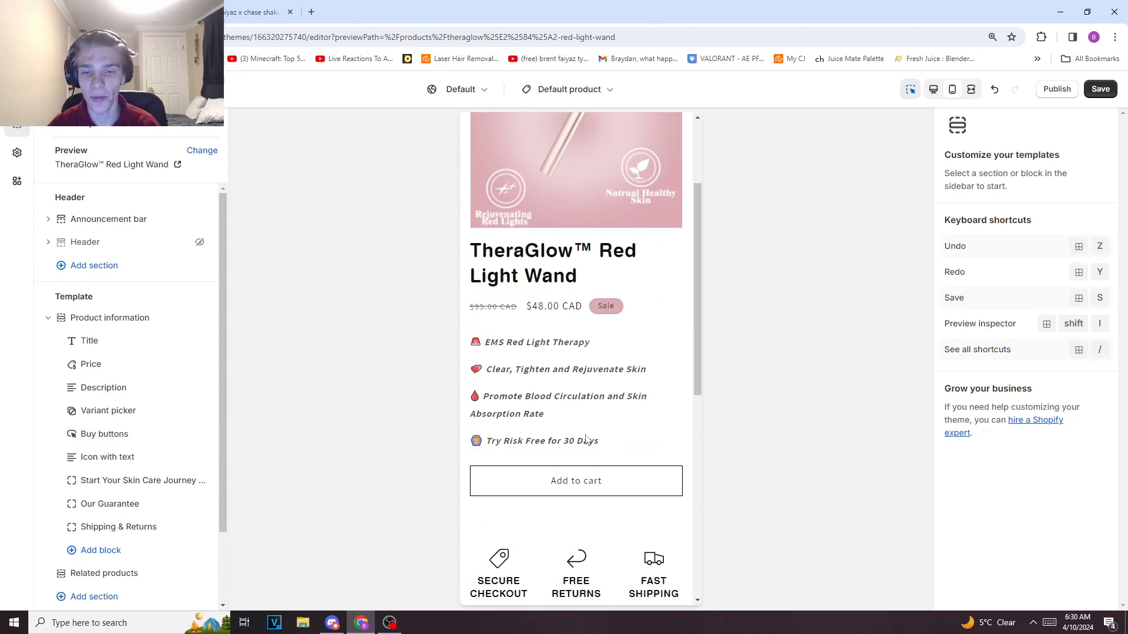
{"action": "scroll", "coordinate": [520, 502], "scroll_direction": "down", "scroll_amount": 3}
{"action": "scroll", "coordinate": [474, 377], "scroll_direction": "down", "scroll_amount": 3}
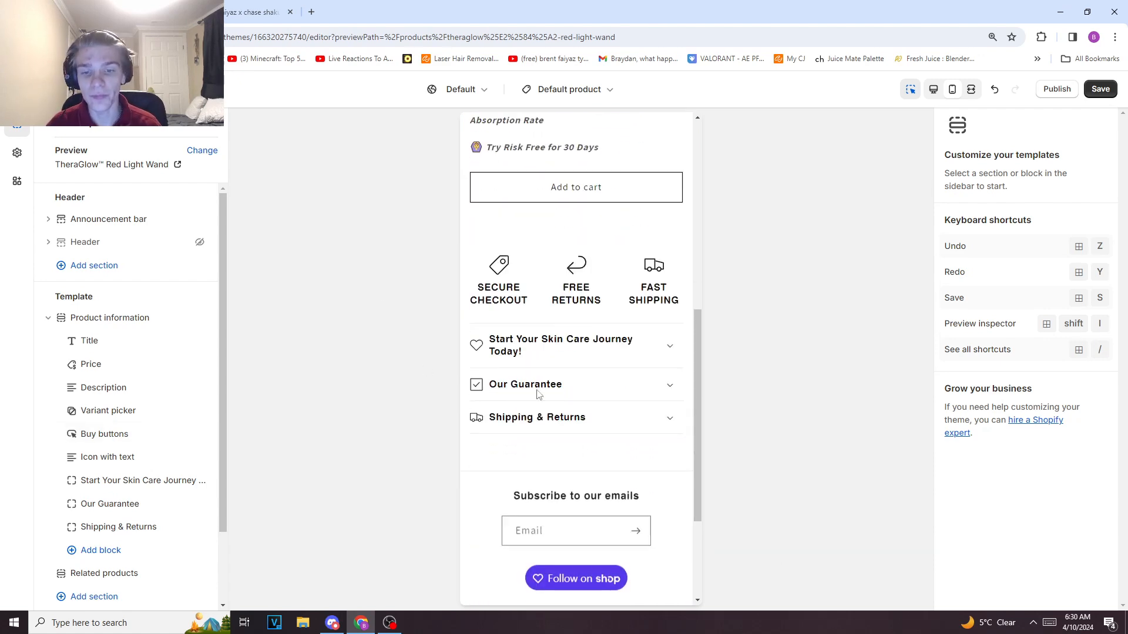
{"action": "scroll", "coordinate": [561, 295], "scroll_direction": "up", "scroll_amount": 8}
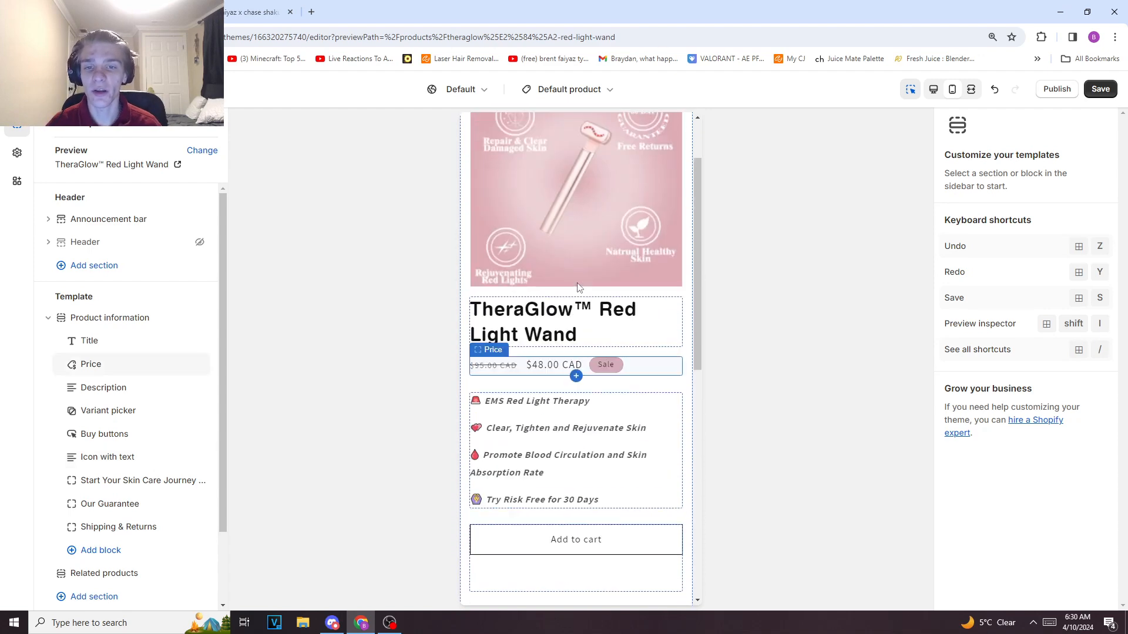
{"action": "scroll", "coordinate": [577, 285], "scroll_direction": "down", "scroll_amount": 3}
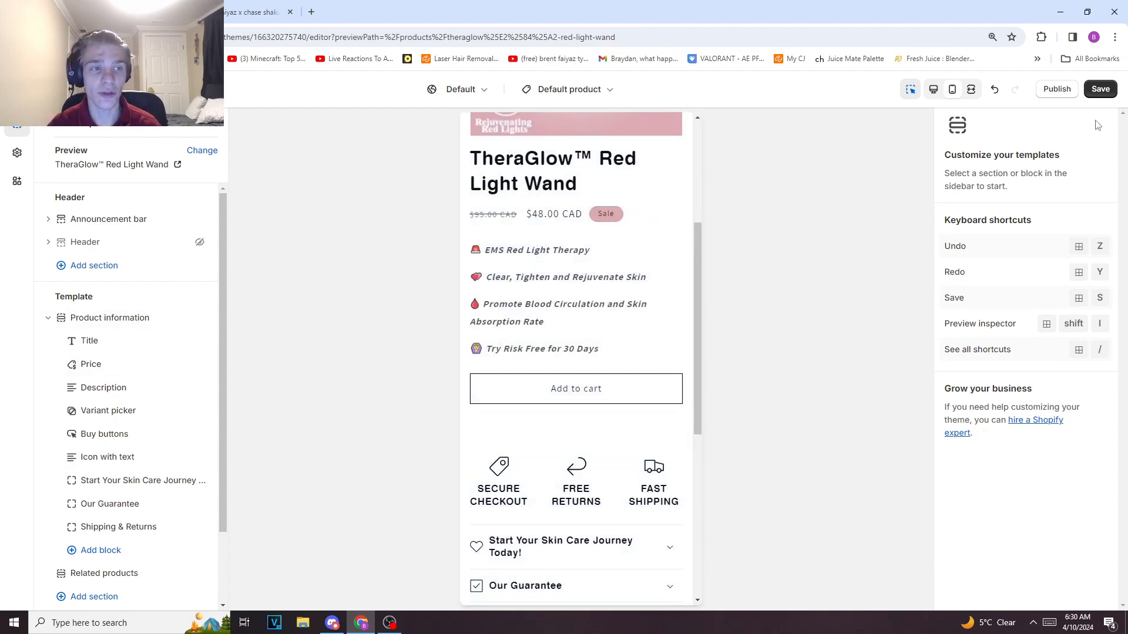
{"action": "left_click", "coordinate": [1100, 89]}
Try adding an Image with text section below Related products, and undo the addition.
{"action": "scroll", "coordinate": [164, 368], "scroll_direction": "down", "scroll_amount": 2}
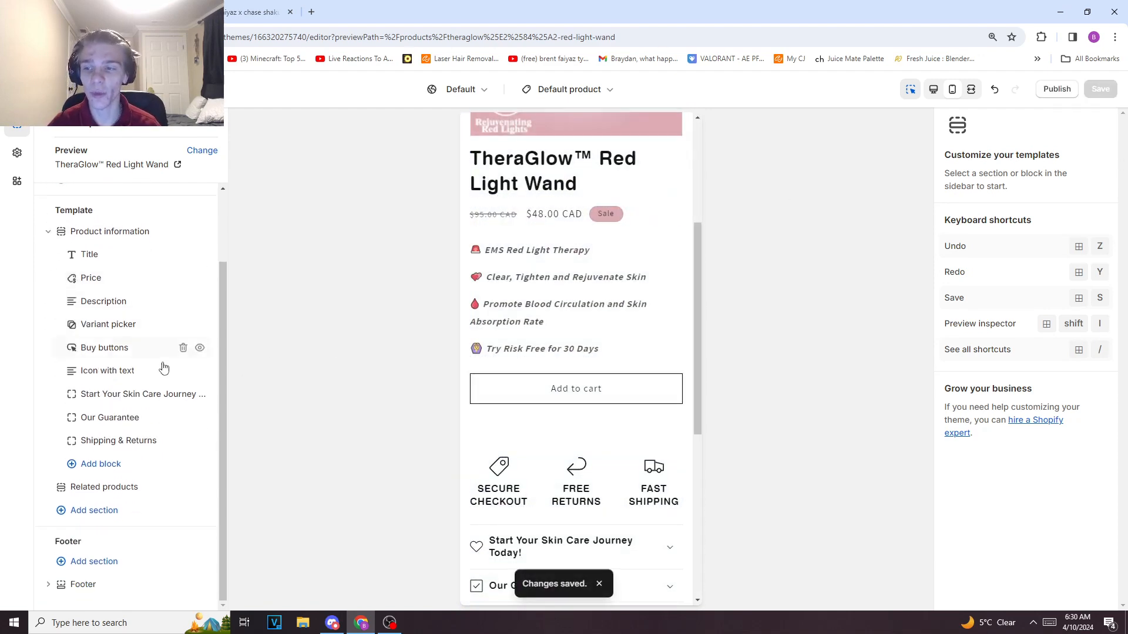
{"action": "left_click", "coordinate": [105, 510]}
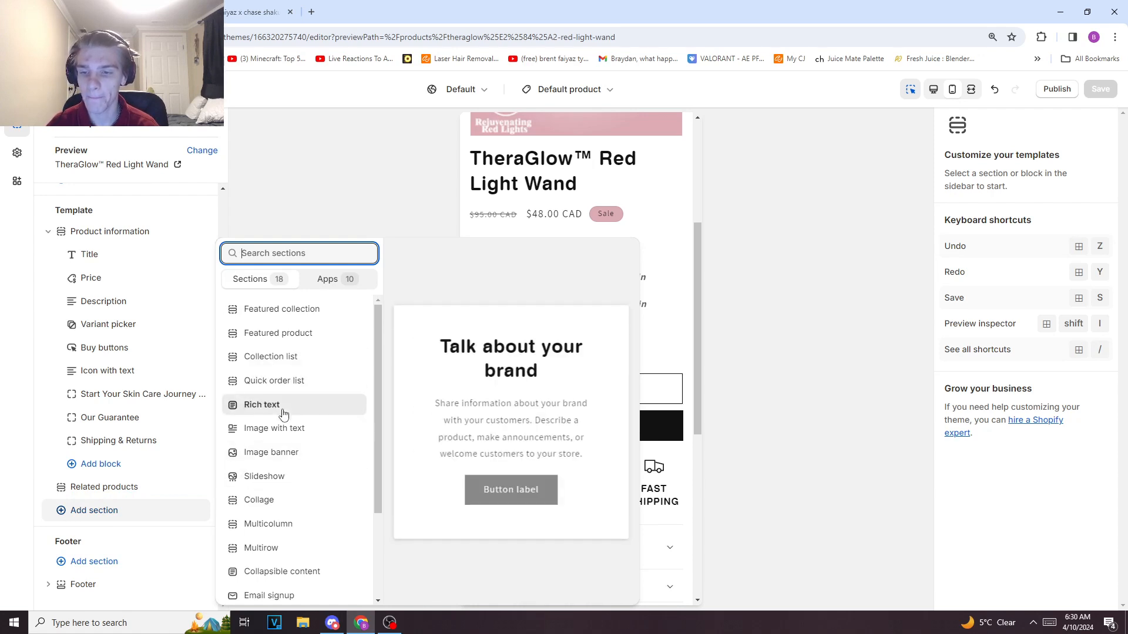
{"action": "left_click", "coordinate": [283, 431]}
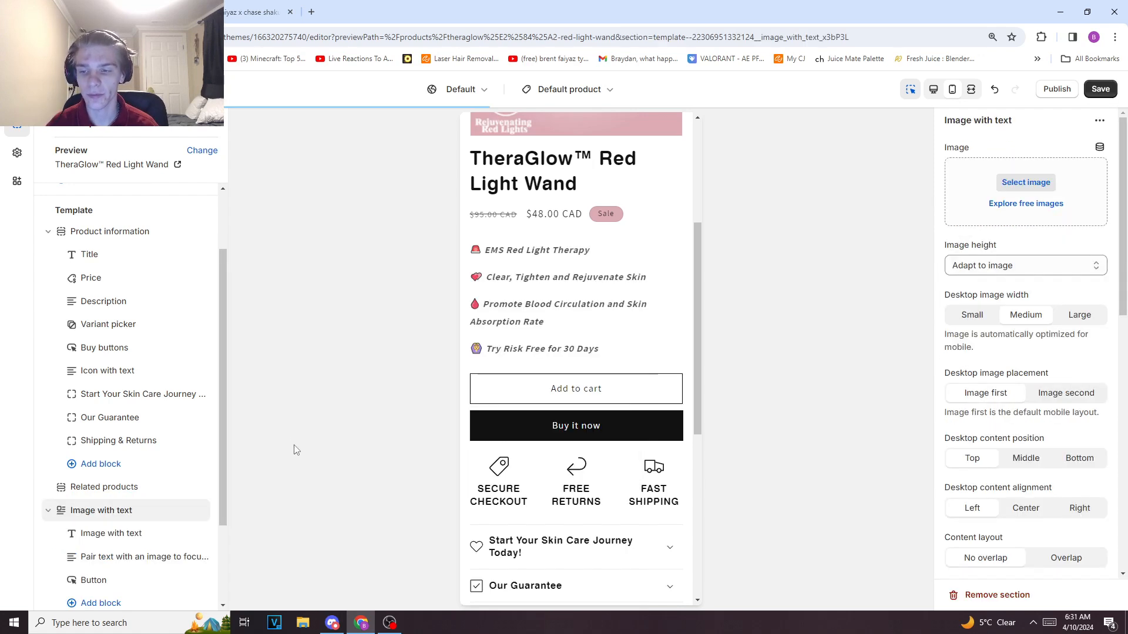
{"action": "key", "text": "ctrl+z"}
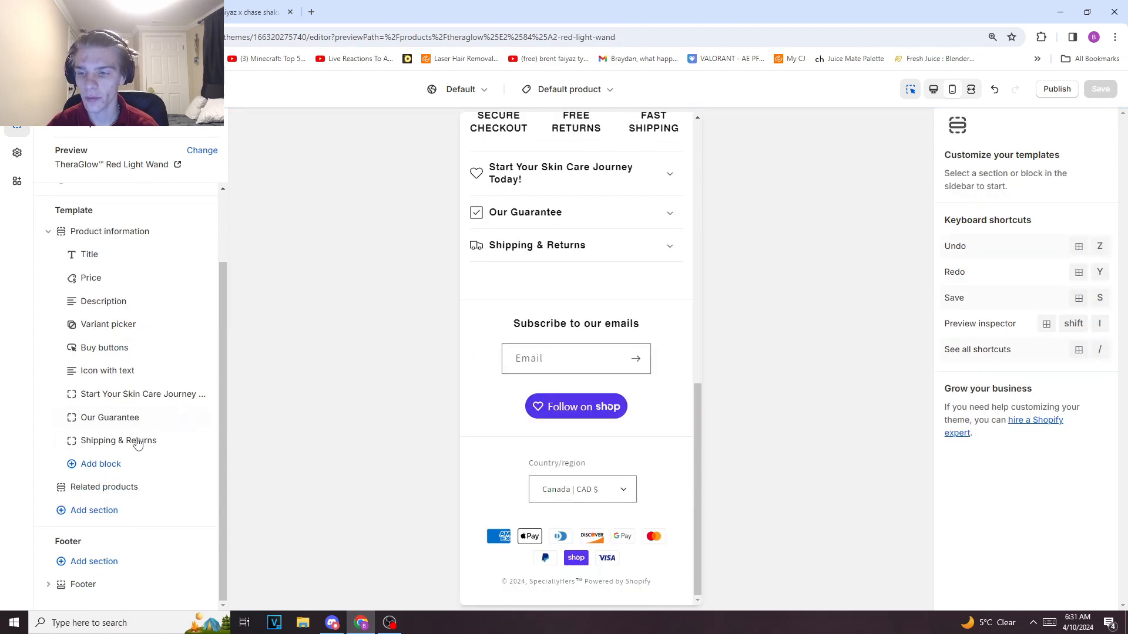
Add an Image with text section below Related products on the product page template.
{"action": "left_click", "coordinate": [105, 516]}
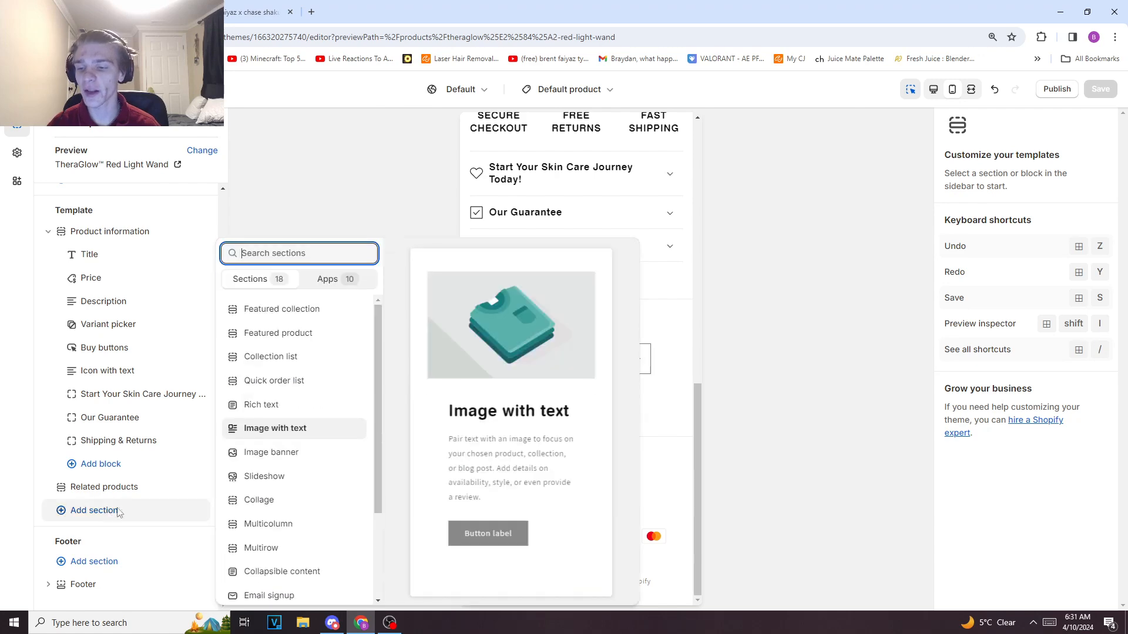
{"action": "left_click", "coordinate": [285, 428]}
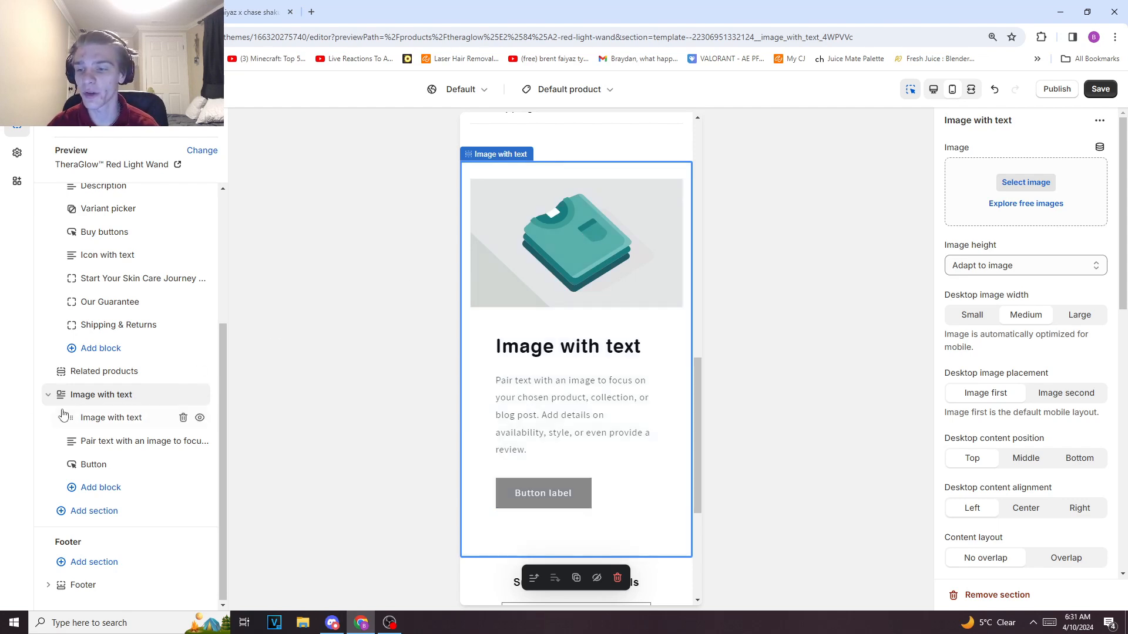
{"action": "scroll", "coordinate": [531, 358], "scroll_direction": "up", "scroll_amount": 2}
{"action": "scroll", "coordinate": [531, 359], "scroll_direction": "down", "scroll_amount": 1}
{"action": "scroll", "coordinate": [526, 378], "scroll_direction": "up", "scroll_amount": 1}
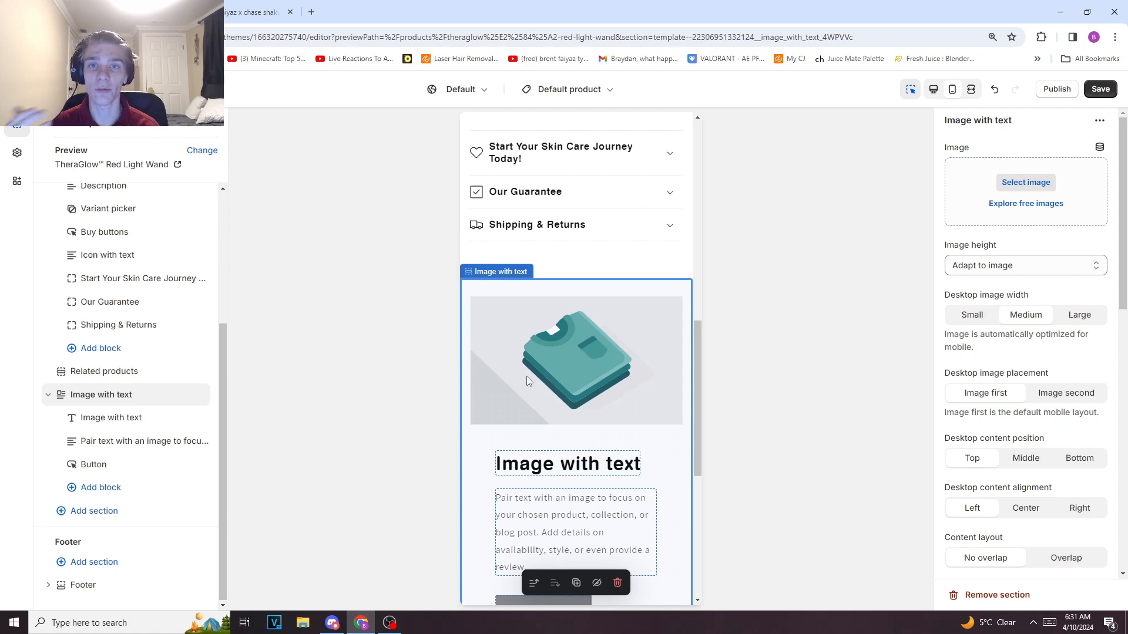
{"action": "scroll", "coordinate": [541, 421], "scroll_direction": "down", "scroll_amount": 2}
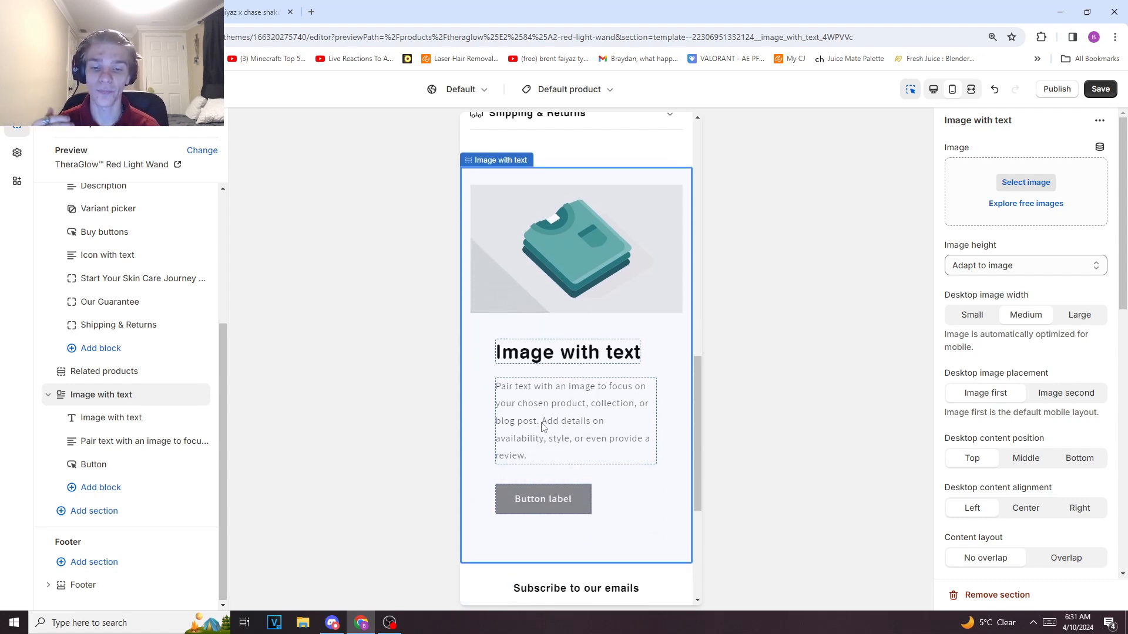
{"action": "scroll", "coordinate": [533, 402], "scroll_direction": "up", "scroll_amount": 2}
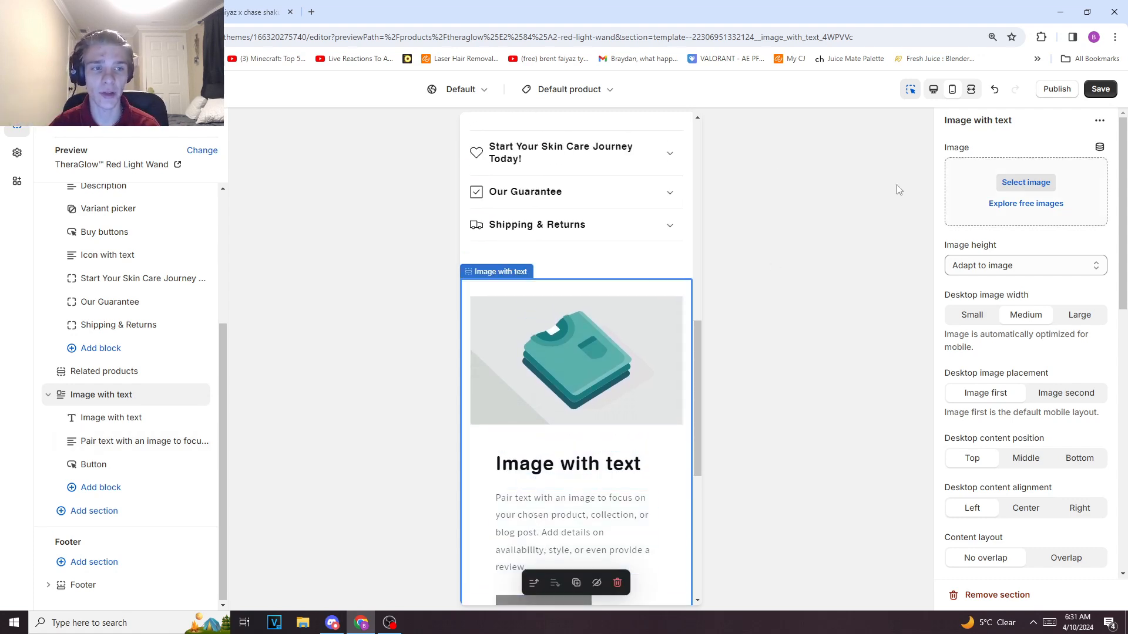
{"action": "left_click_drag", "start_coordinate": [945, 155], "coordinate": [977, 153]}
{"action": "left_click", "coordinate": [977, 153]}
Review the Image with text section's GIF, the "Unlock Healthier, Youthful Skin" heading and the "Struggling with aging skin?" paragraph in the preview.
{"action": "scroll", "coordinate": [527, 372], "scroll_direction": "down", "scroll_amount": 2}
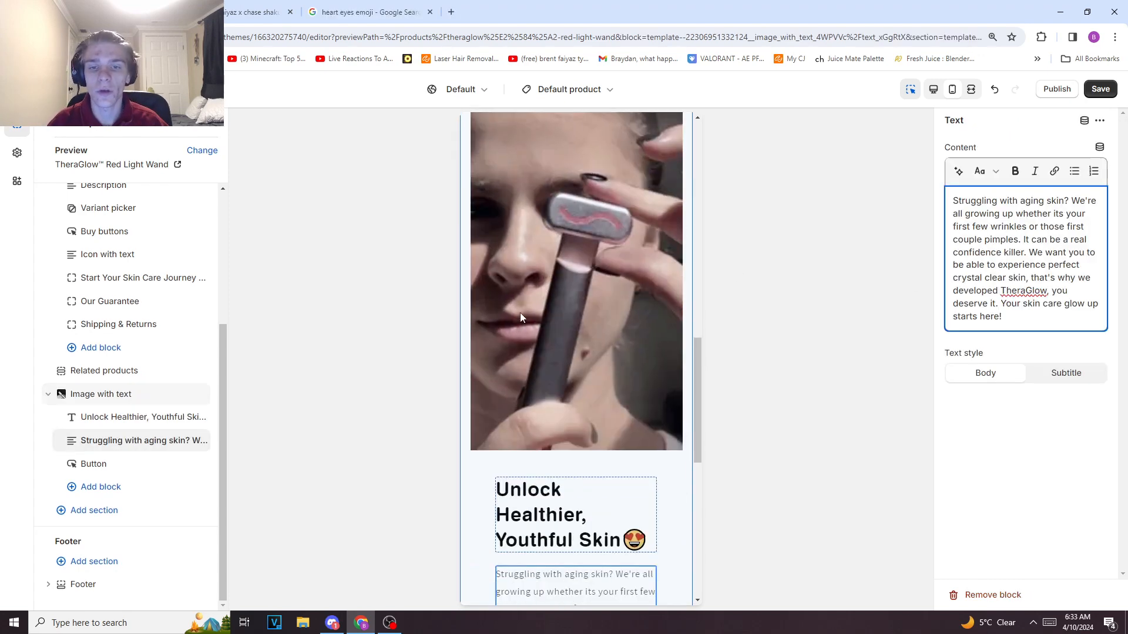
{"action": "scroll", "coordinate": [533, 278], "scroll_direction": "up", "scroll_amount": 2}
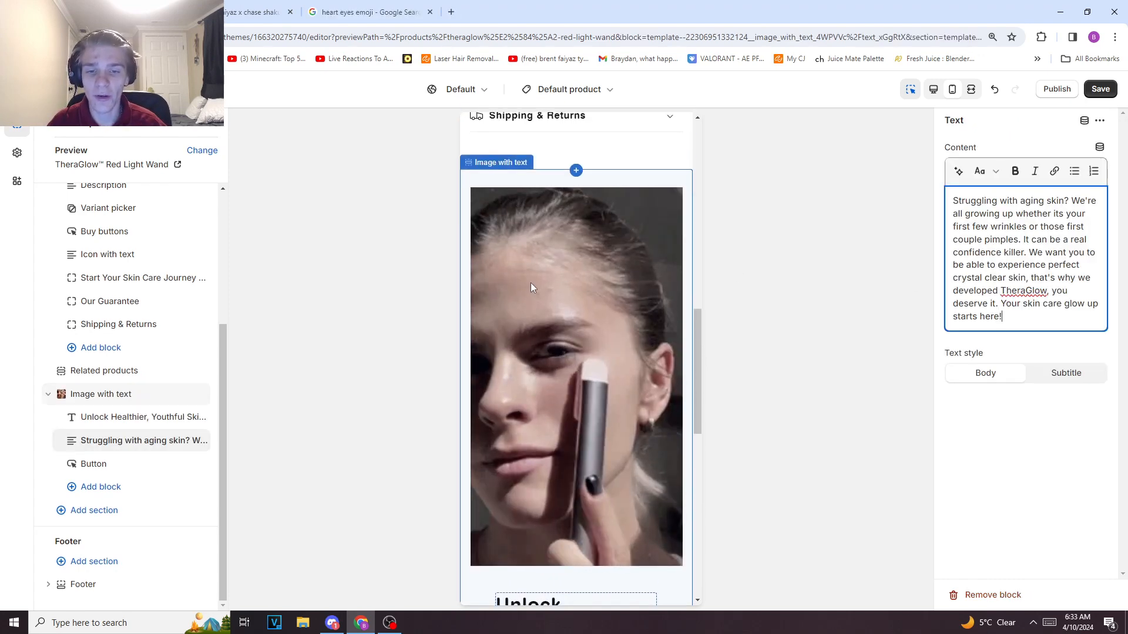
{"action": "scroll", "coordinate": [530, 283], "scroll_direction": "down", "scroll_amount": 1}
{"action": "scroll", "coordinate": [565, 326], "scroll_direction": "up", "scroll_amount": 2}
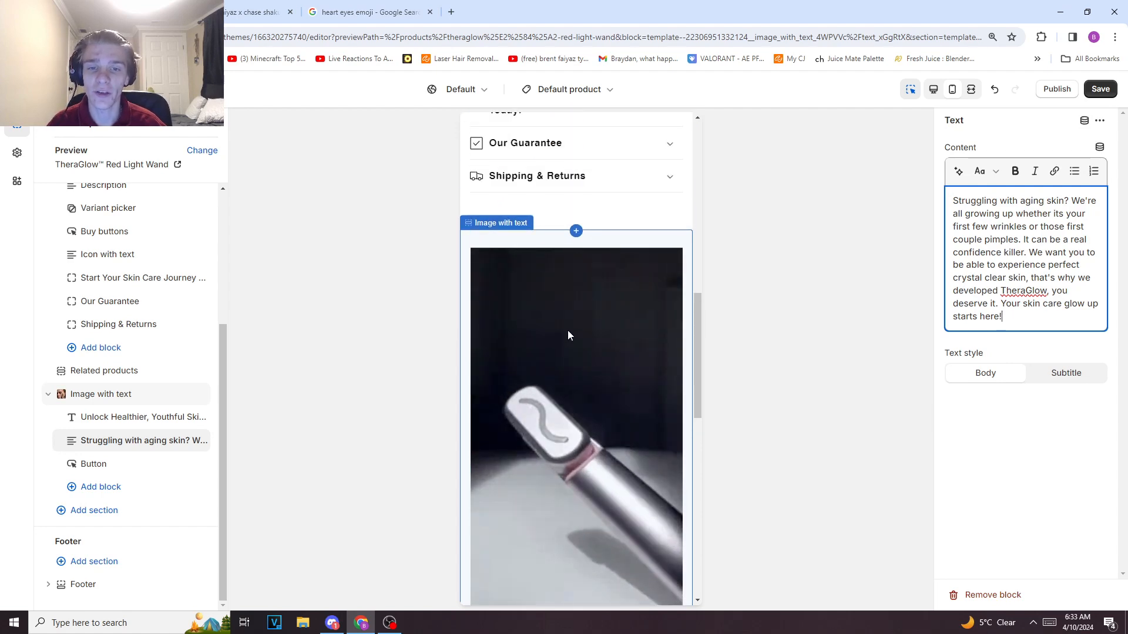
{"action": "scroll", "coordinate": [568, 330], "scroll_direction": "up", "scroll_amount": 10}
{"action": "scroll", "coordinate": [587, 352], "scroll_direction": "down", "scroll_amount": 10}
{"action": "scroll", "coordinate": [601, 372], "scroll_direction": "down", "scroll_amount": 2}
{"action": "scroll", "coordinate": [566, 417], "scroll_direction": "up", "scroll_amount": 1}
{"action": "scroll", "coordinate": [558, 353], "scroll_direction": "down", "scroll_amount": 3}
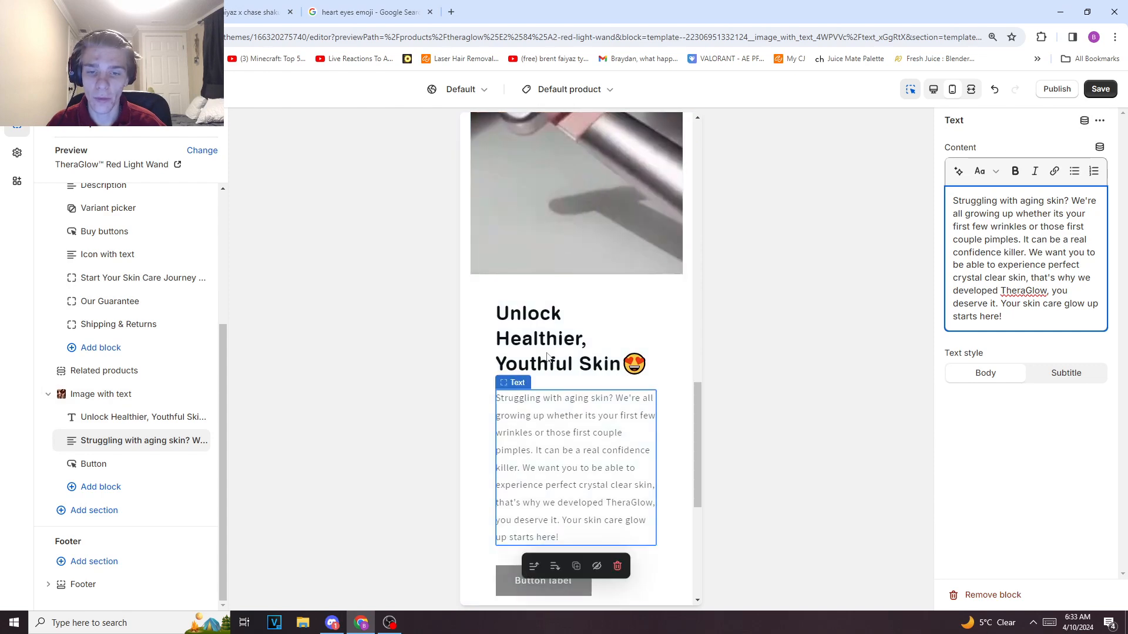
{"action": "scroll", "coordinate": [602, 385], "scroll_direction": "up", "scroll_amount": 3}
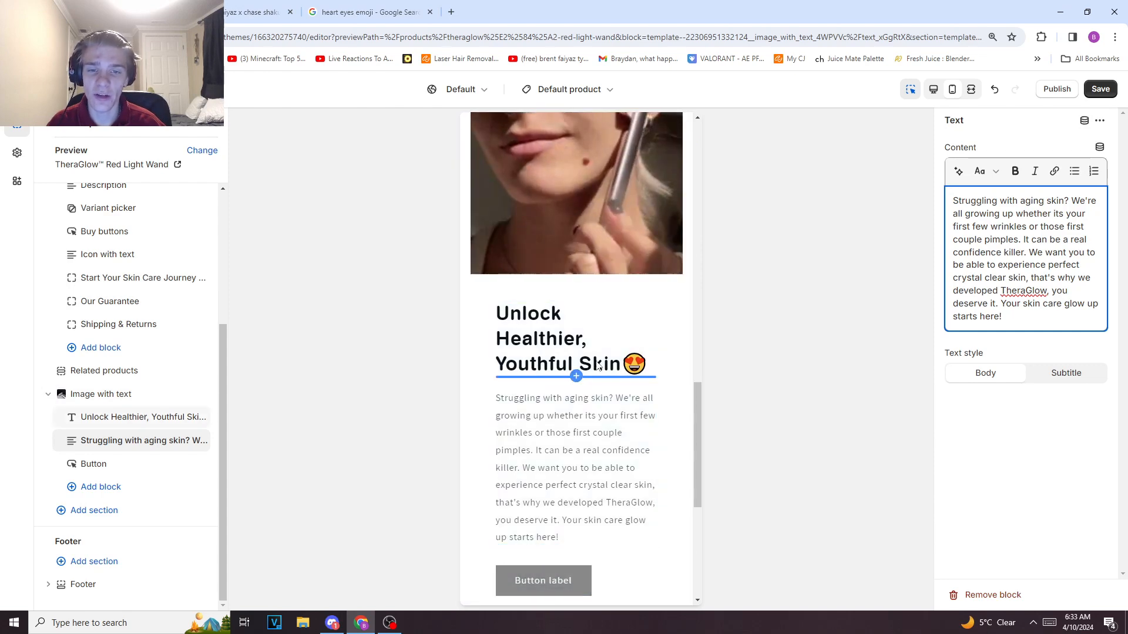
{"action": "scroll", "coordinate": [521, 348], "scroll_direction": "down", "scroll_amount": 3}
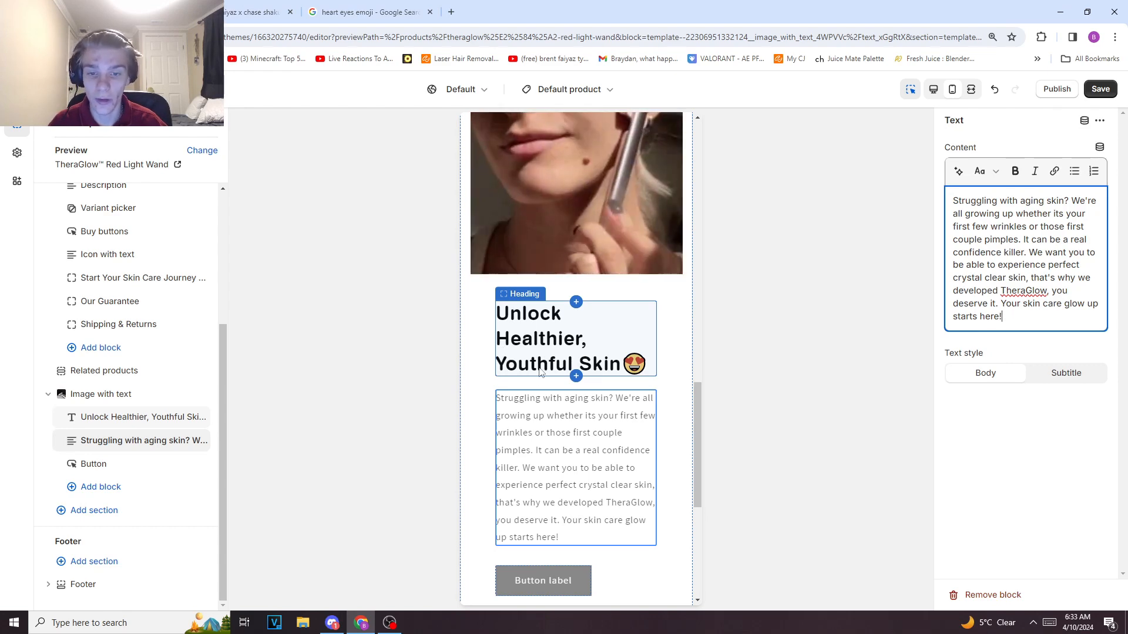
{"action": "scroll", "coordinate": [650, 223], "scroll_direction": "down", "scroll_amount": 3}
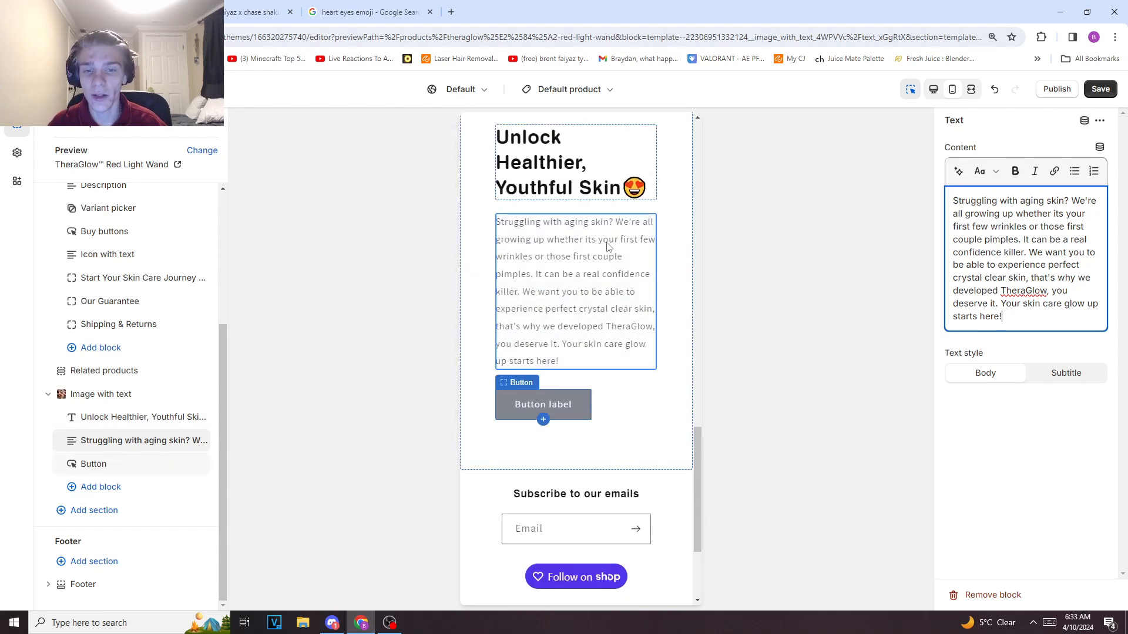
{"action": "left_click", "coordinate": [517, 235]}
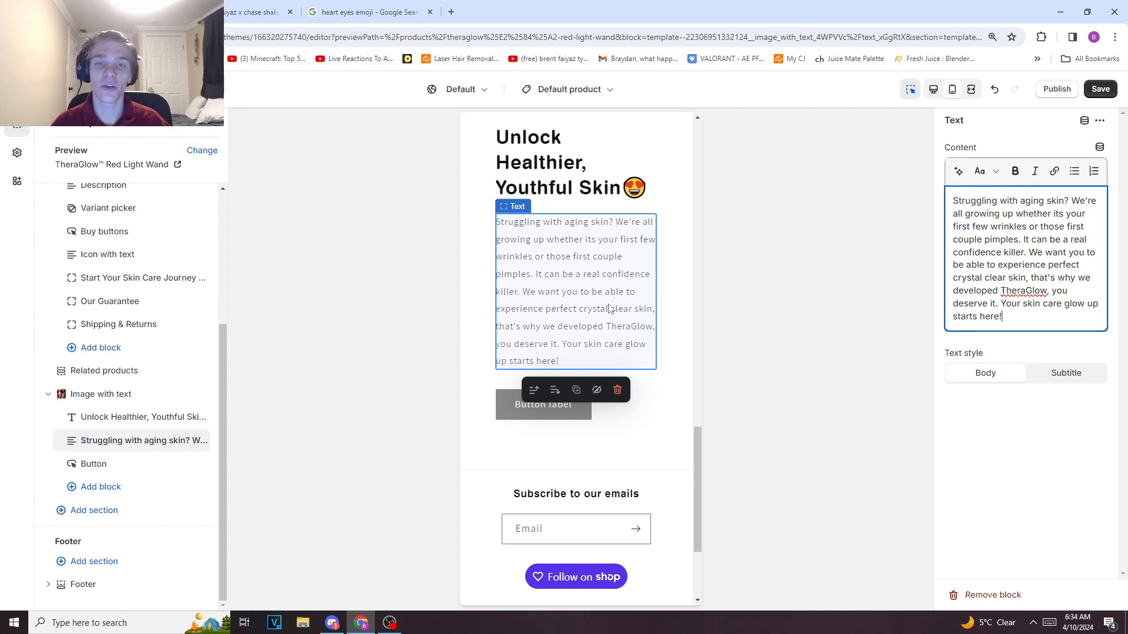
{"action": "scroll", "coordinate": [284, 310], "scroll_direction": "up", "scroll_amount": 7}
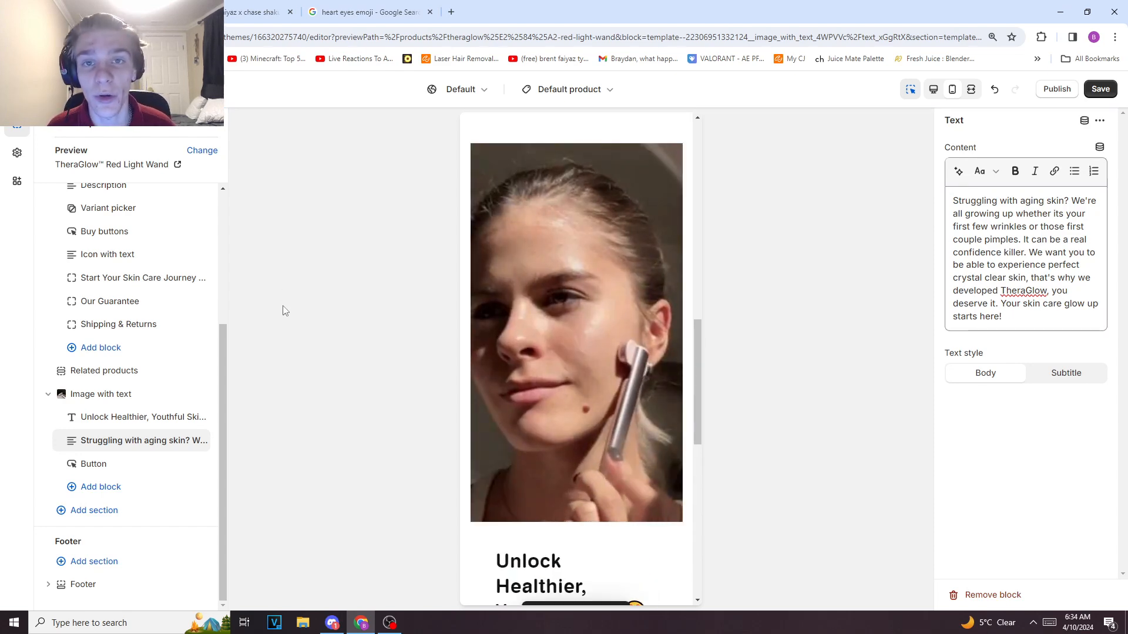
{"action": "scroll", "coordinate": [647, 417], "scroll_direction": "down", "scroll_amount": 8}
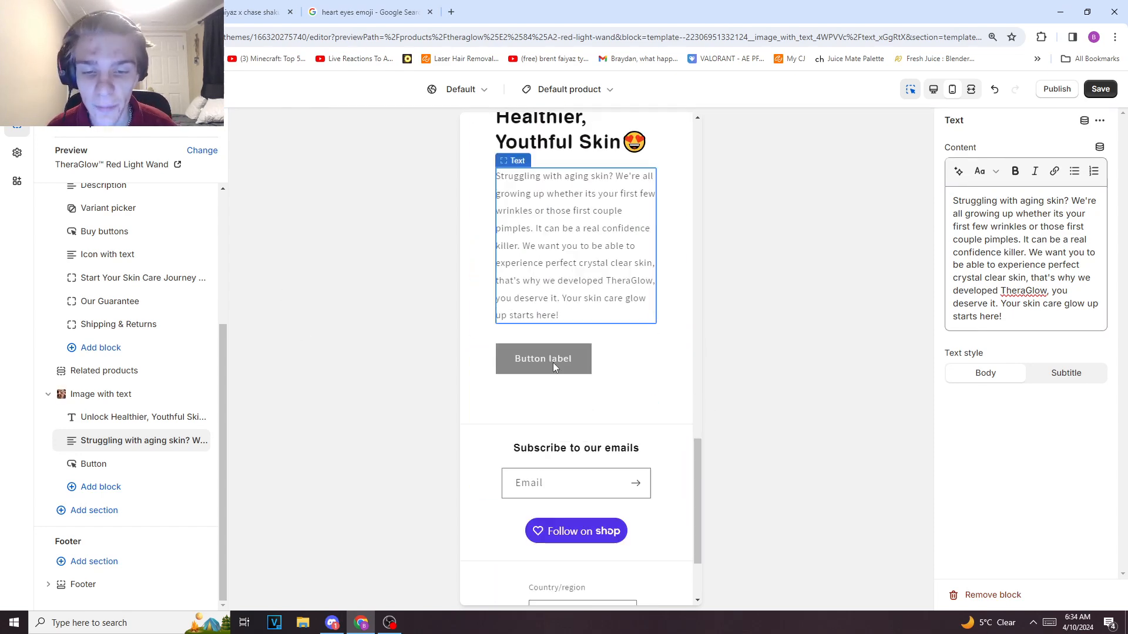
Select the Image with text section and examine its placeholder button together with the GIF and text above it.
{"action": "left_click", "coordinate": [657, 356]}
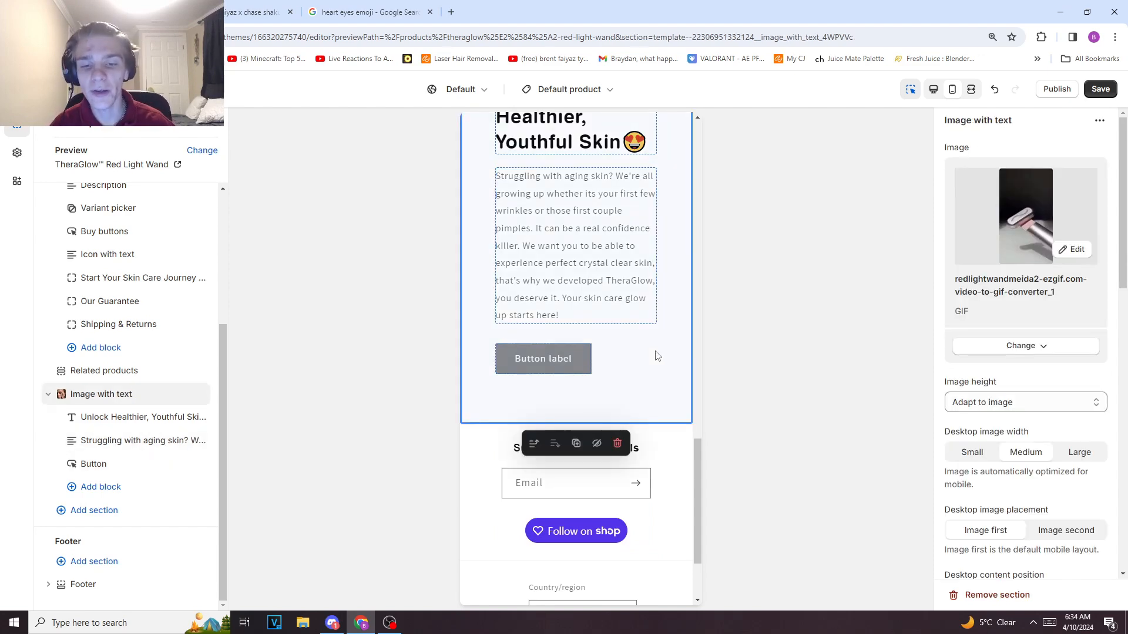
{"action": "scroll", "coordinate": [548, 379], "scroll_direction": "up", "scroll_amount": 4}
{"action": "scroll", "coordinate": [541, 370], "scroll_direction": "down", "scroll_amount": 4}
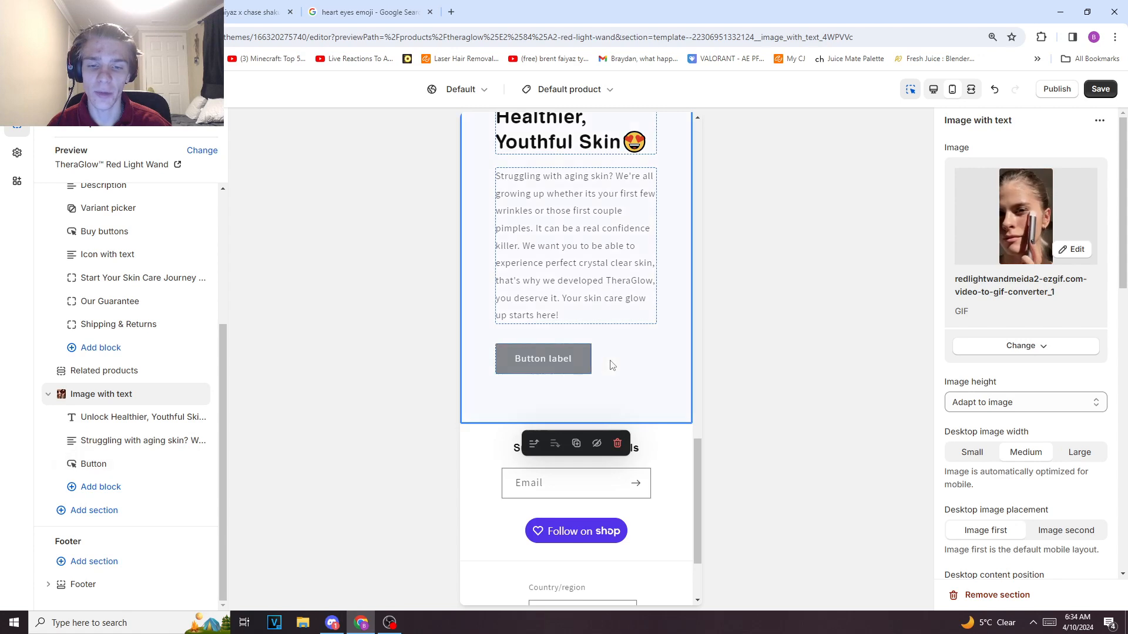
{"action": "scroll", "coordinate": [559, 369], "scroll_direction": "up", "scroll_amount": 3}
{"action": "scroll", "coordinate": [581, 405], "scroll_direction": "down", "scroll_amount": 2}
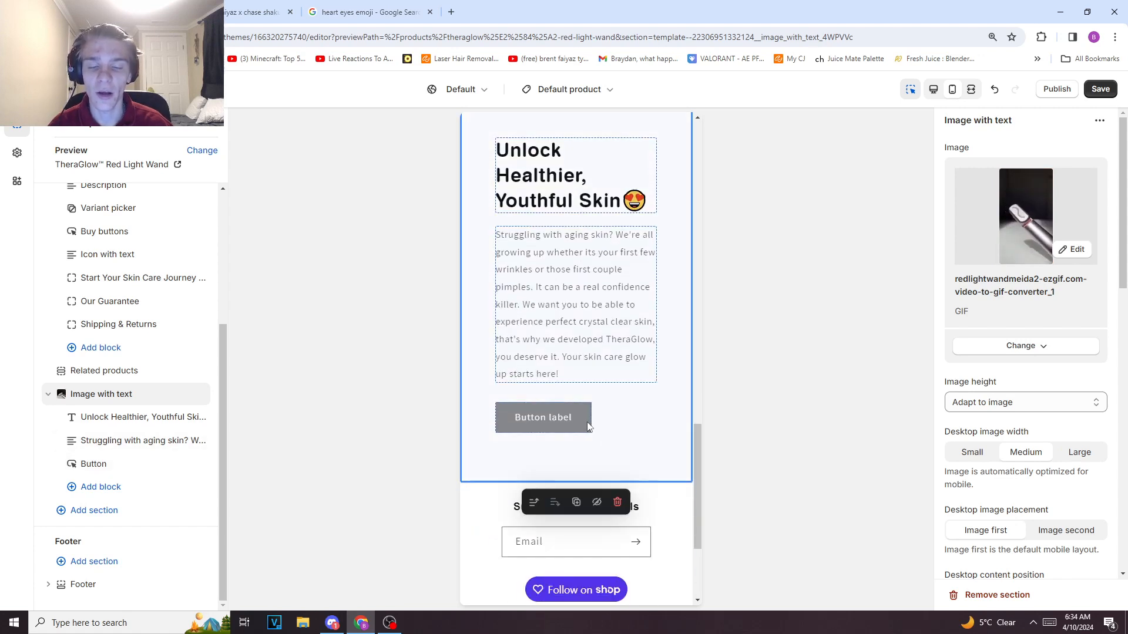
{"action": "scroll", "coordinate": [587, 418], "scroll_direction": "up", "scroll_amount": 1}
{"action": "scroll", "coordinate": [587, 418], "scroll_direction": "up", "scroll_amount": 1}
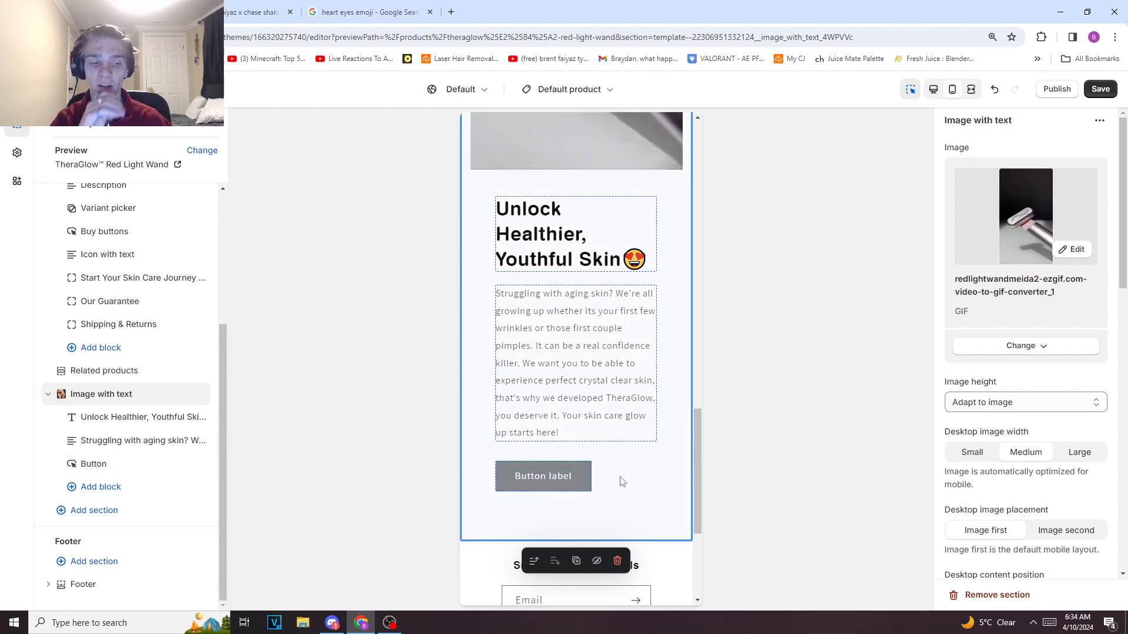
{"action": "scroll", "coordinate": [613, 470], "scroll_direction": "up", "scroll_amount": 3}
{"action": "scroll", "coordinate": [614, 468], "scroll_direction": "down", "scroll_amount": 4}
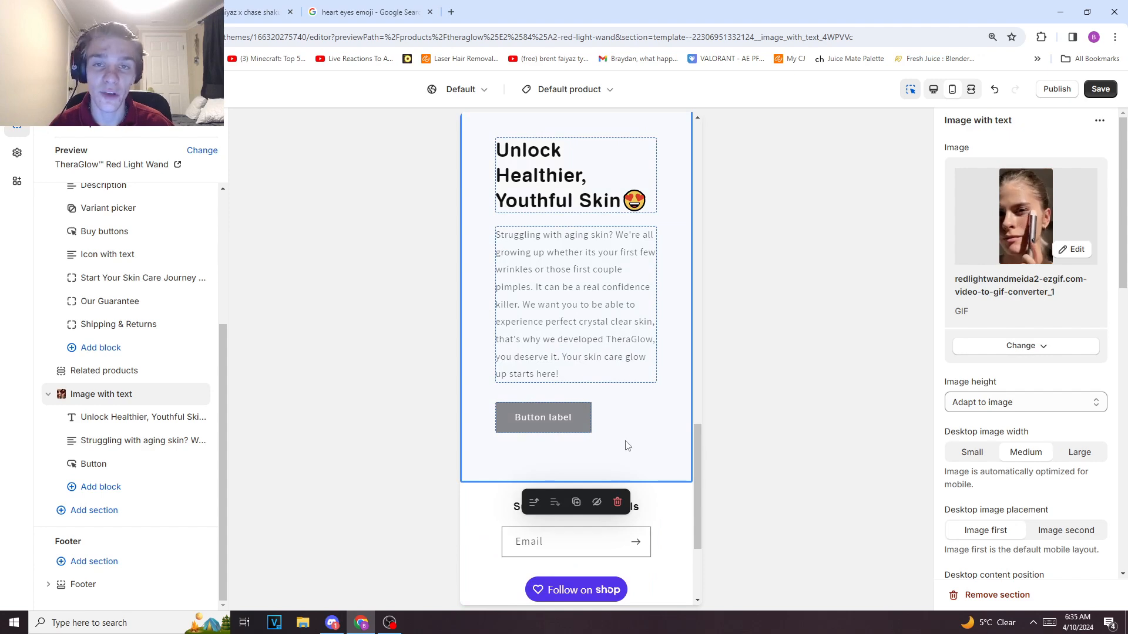
{"action": "scroll", "coordinate": [626, 446], "scroll_direction": "up", "scroll_amount": 5}
{"action": "scroll", "coordinate": [623, 442], "scroll_direction": "down", "scroll_amount": 4}
{"action": "scroll", "coordinate": [617, 437], "scroll_direction": "up", "scroll_amount": 5}
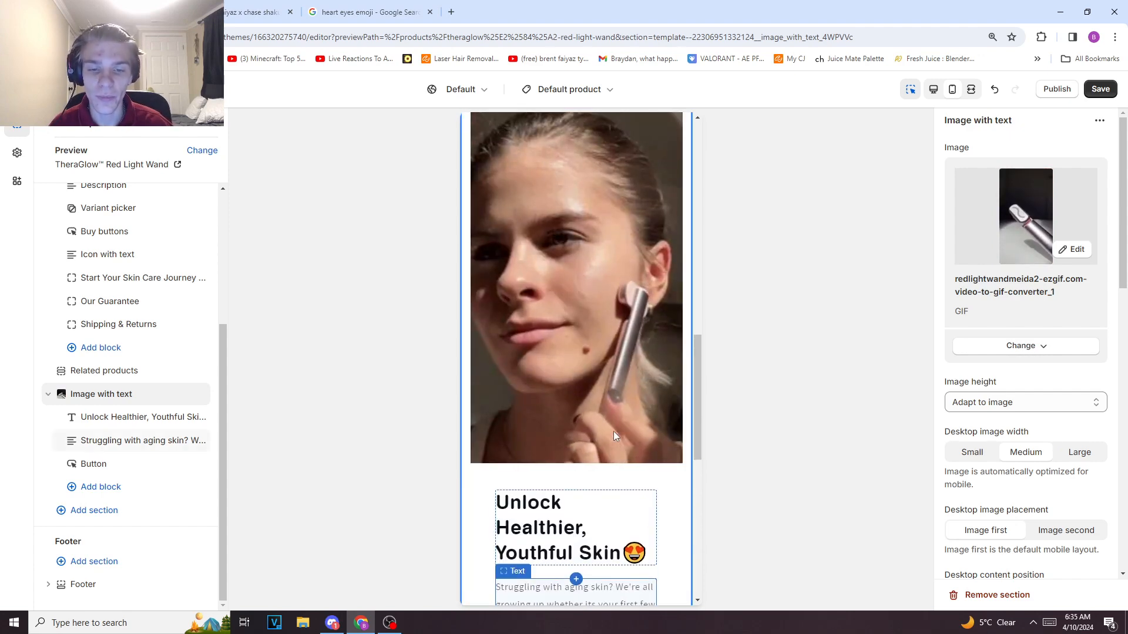
{"action": "scroll", "coordinate": [613, 436], "scroll_direction": "down", "scroll_amount": 5}
Check the product page preview from the main product image down to the Image with text section's button.
{"action": "scroll", "coordinate": [614, 423], "scroll_direction": "up", "scroll_amount": 10}
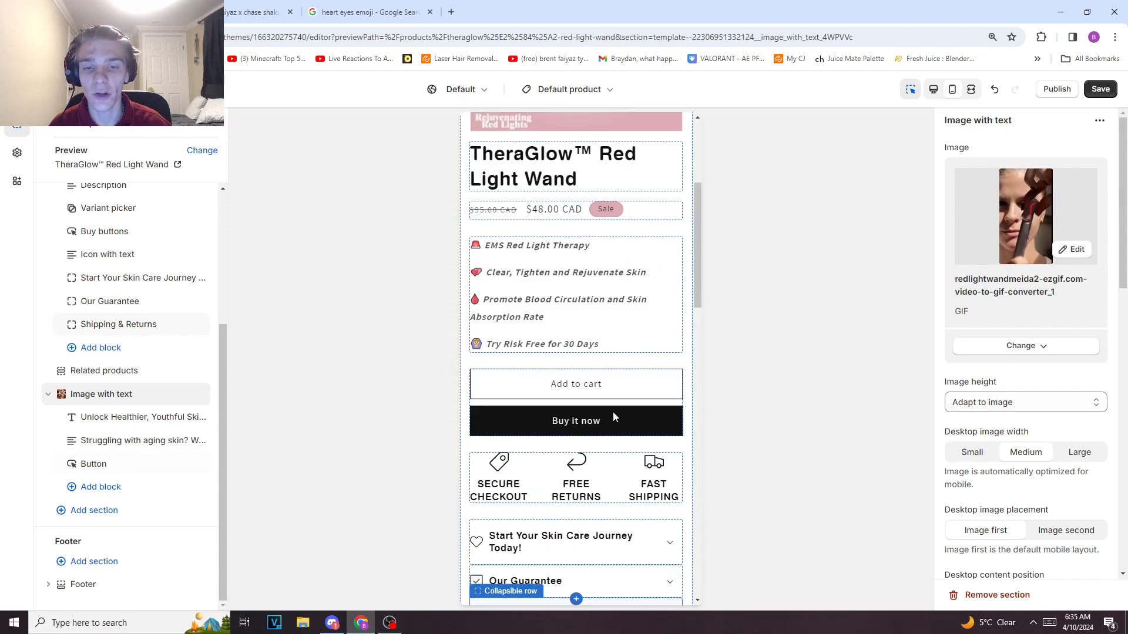
{"action": "scroll", "coordinate": [615, 417], "scroll_direction": "up", "scroll_amount": 6}
{"action": "scroll", "coordinate": [615, 417], "scroll_direction": "down", "scroll_amount": 5}
{"action": "scroll", "coordinate": [614, 416], "scroll_direction": "up", "scroll_amount": 5}
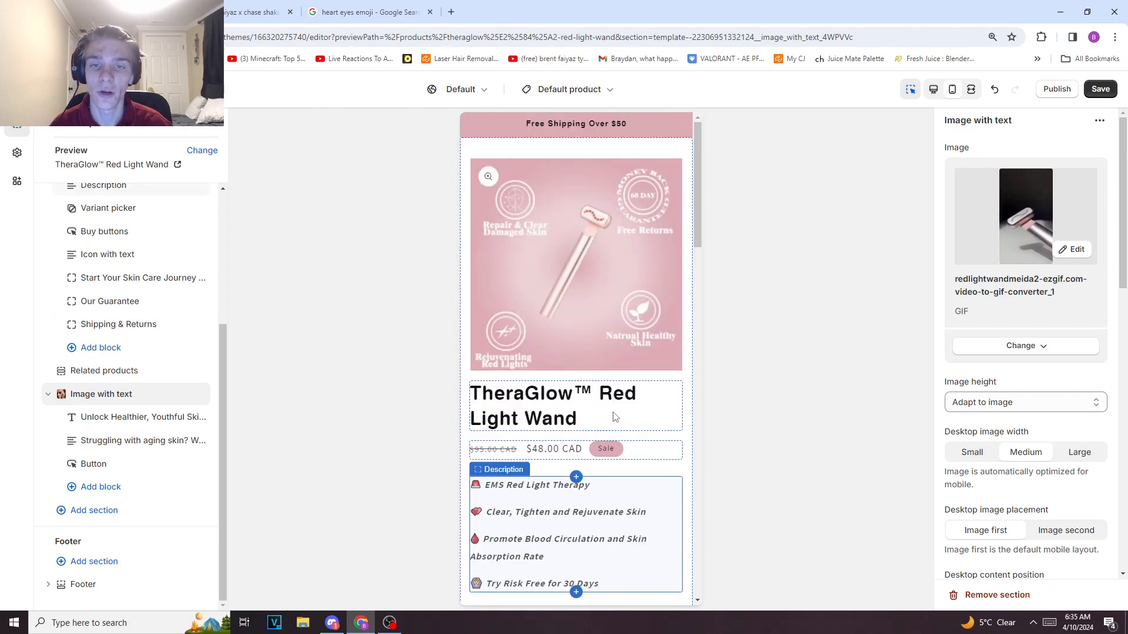
{"action": "scroll", "coordinate": [614, 417], "scroll_direction": "down", "scroll_amount": 5}
{"action": "scroll", "coordinate": [623, 393], "scroll_direction": "up", "scroll_amount": 3}
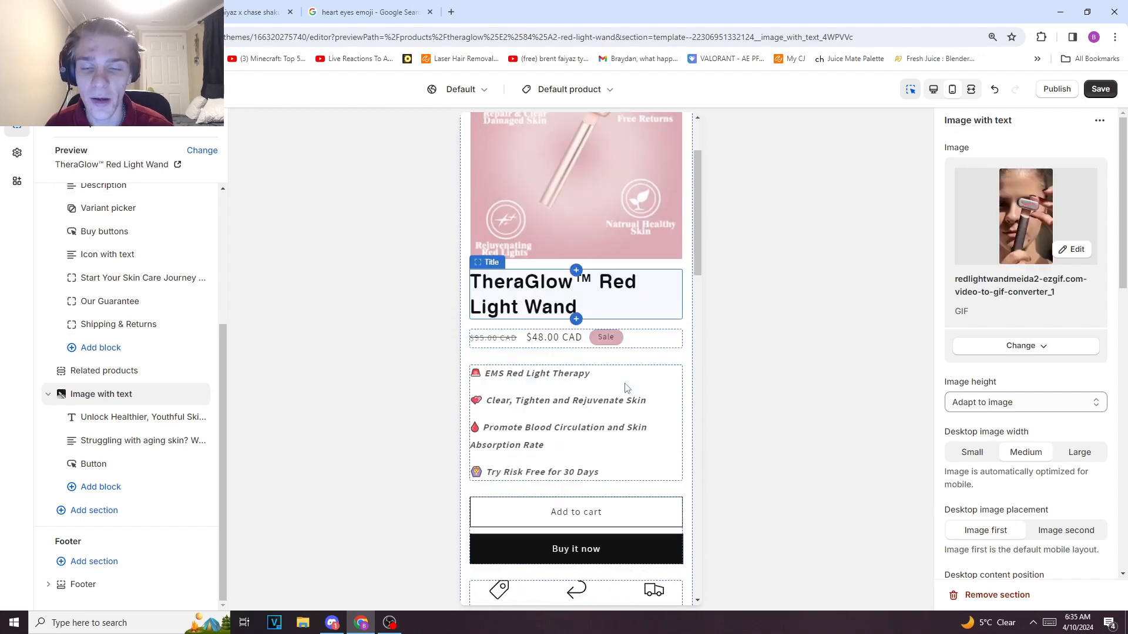
{"action": "scroll", "coordinate": [626, 388], "scroll_direction": "up", "scroll_amount": 3}
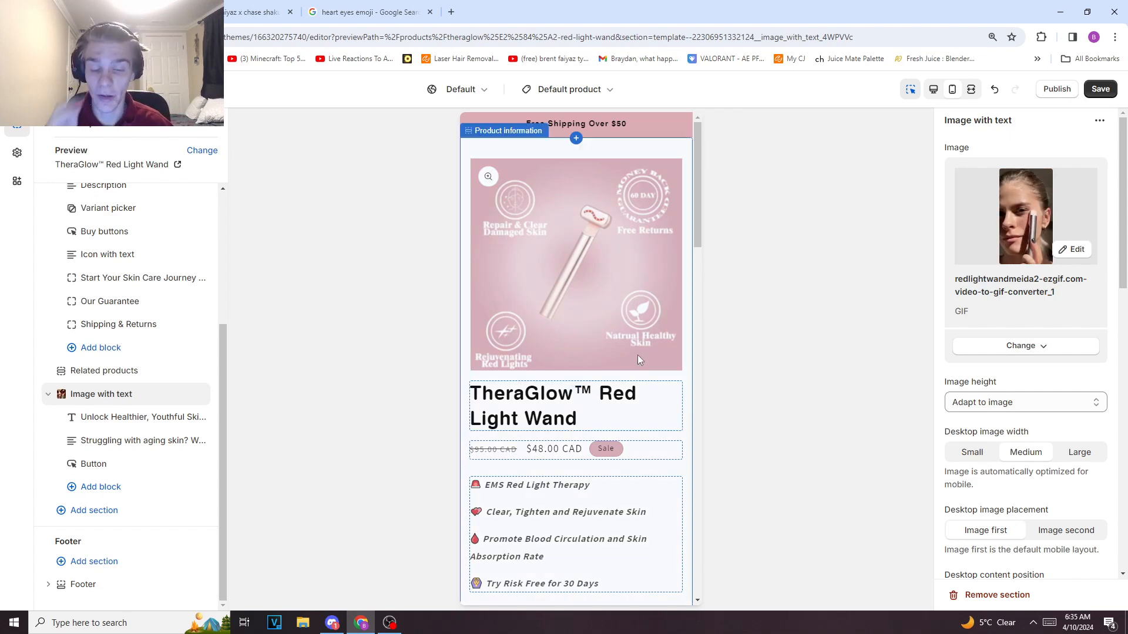
{"action": "scroll", "coordinate": [636, 355], "scroll_direction": "down", "scroll_amount": 3}
{"action": "scroll", "coordinate": [620, 302], "scroll_direction": "down", "scroll_amount": 2}
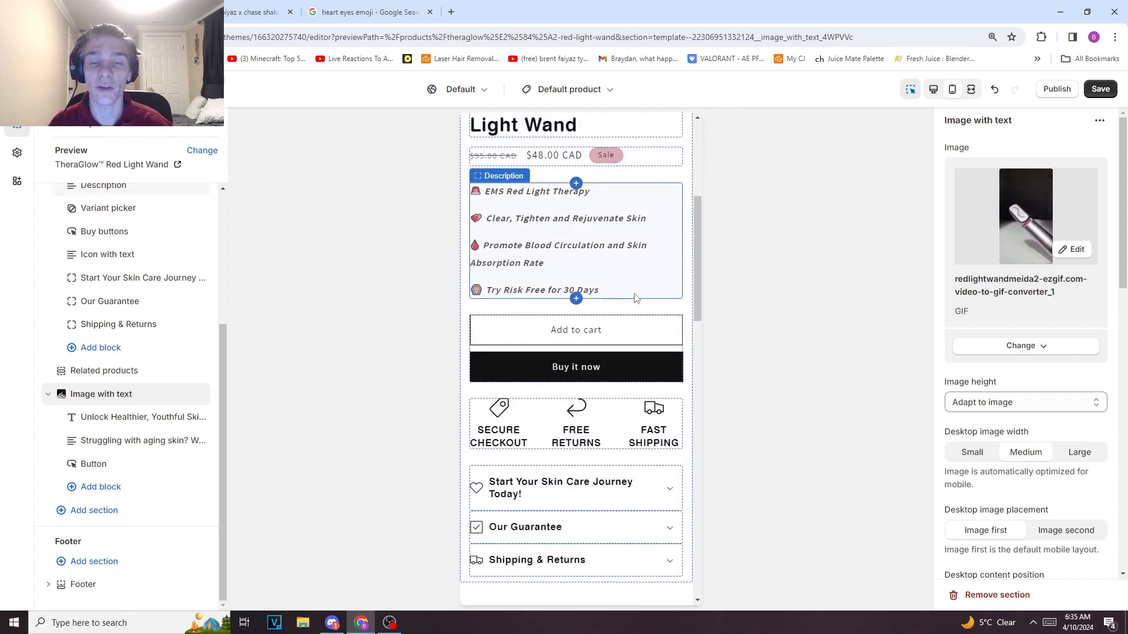
{"action": "scroll", "coordinate": [632, 288], "scroll_direction": "down", "scroll_amount": 10}
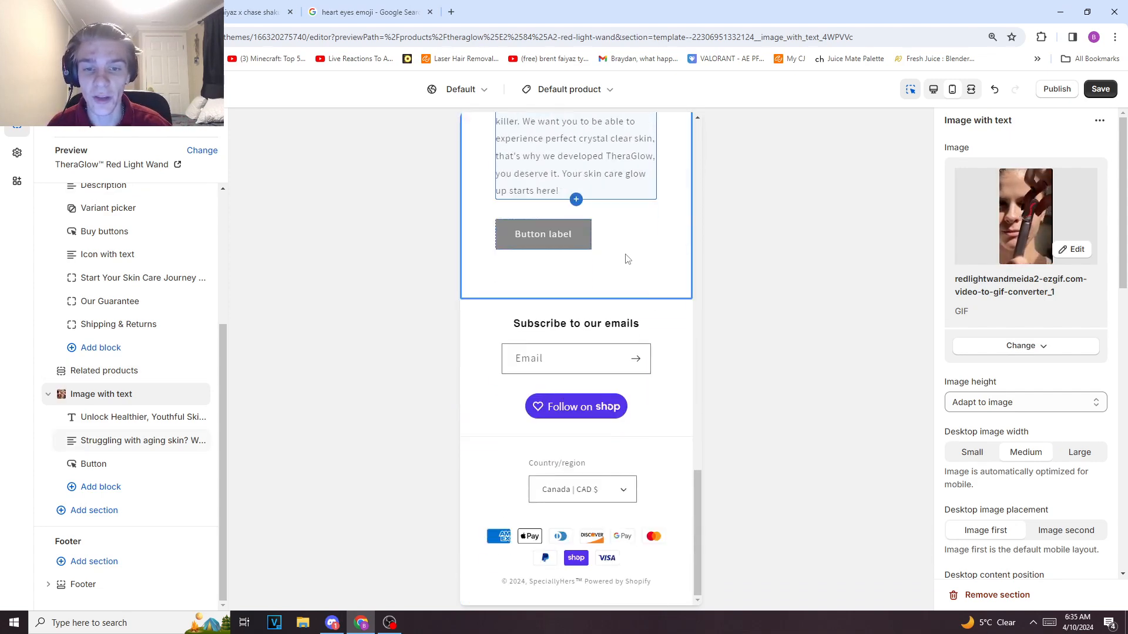
Label the Image with text section's button "Claim now!", link it to the TheraGlow Red Light Wand product and save the theme.
{"action": "left_click", "coordinate": [112, 465]}
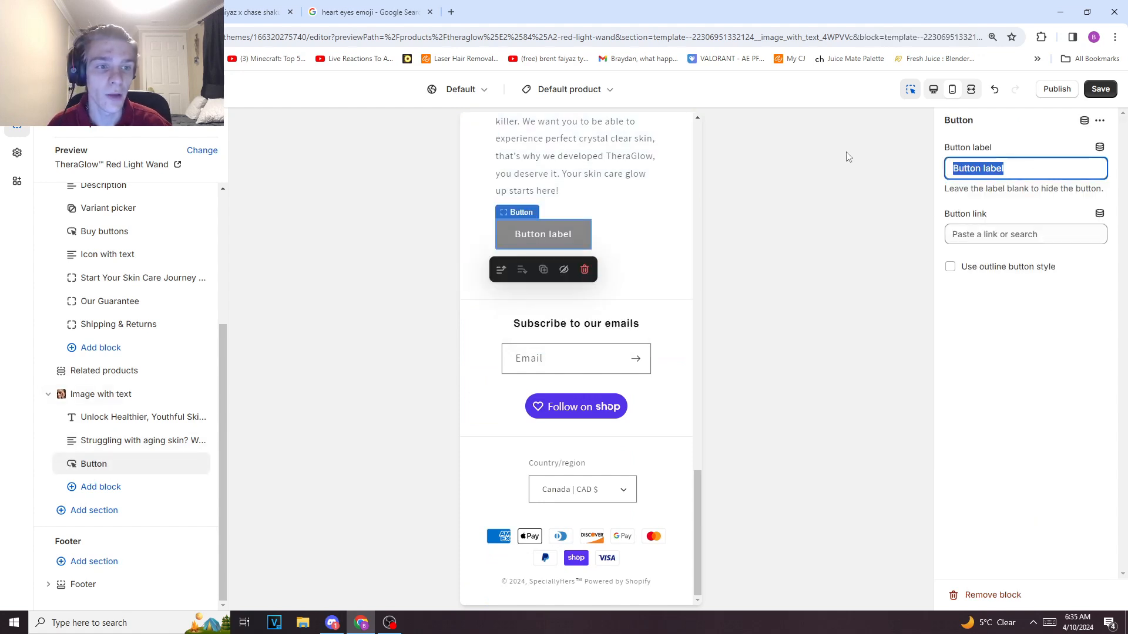
{"action": "type", "text": "Claim now!"}
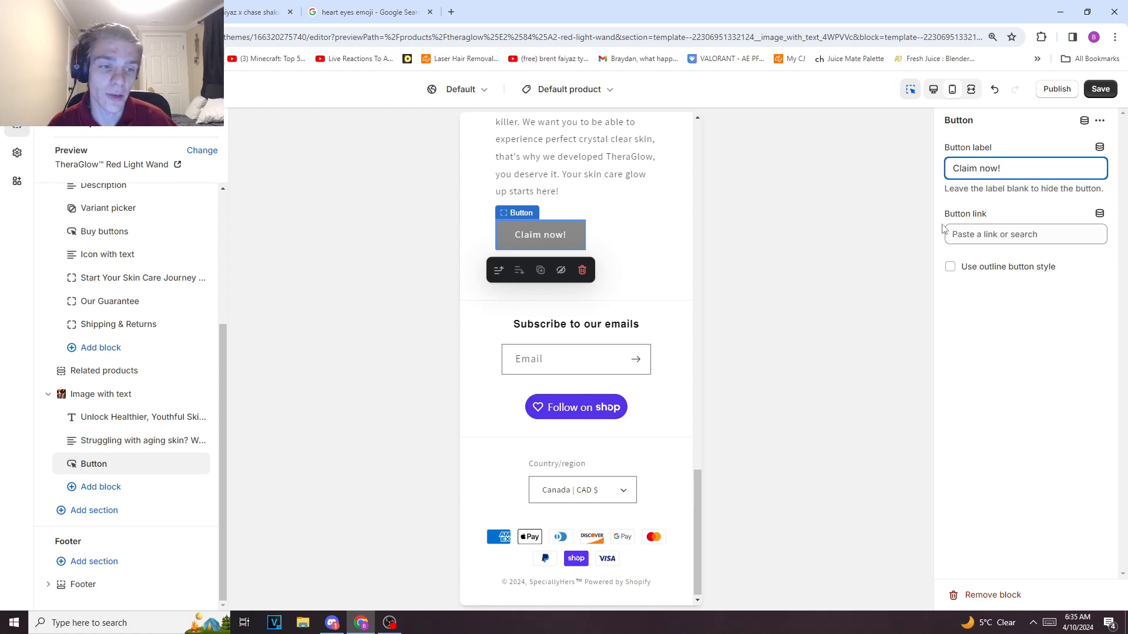
{"action": "left_click", "coordinate": [978, 234]}
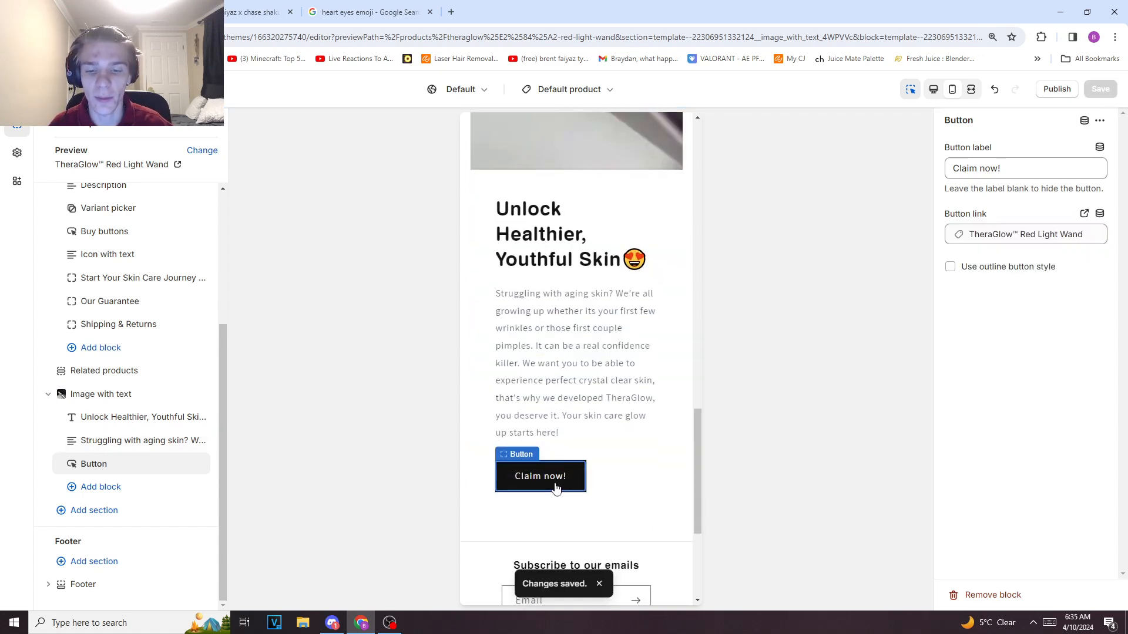
Test the "Claim now!" button's link in the preview and look over the page down to the Image with text section.
{"action": "left_click", "coordinate": [554, 484]}
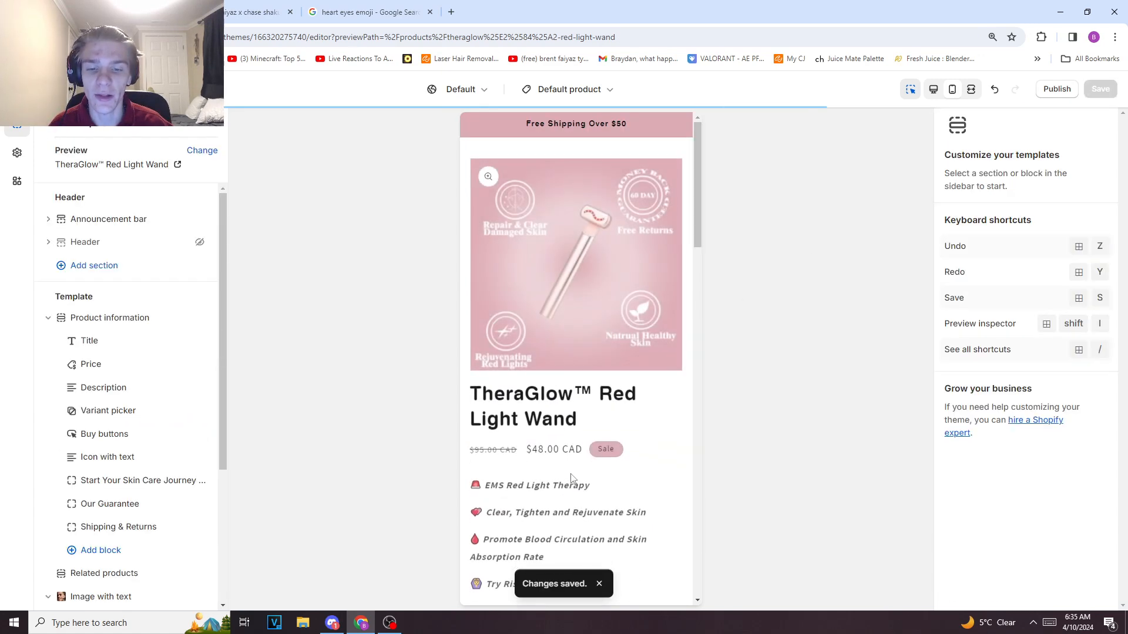
{"action": "scroll", "coordinate": [571, 479], "scroll_direction": "down", "scroll_amount": 3}
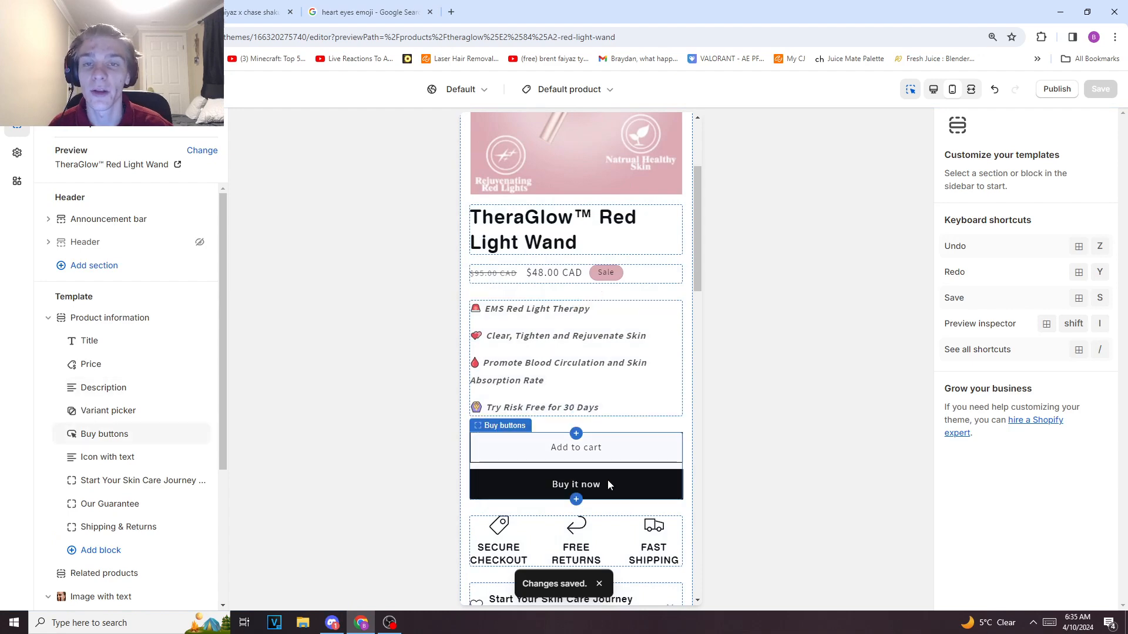
{"action": "scroll", "coordinate": [632, 478], "scroll_direction": "down", "scroll_amount": 10}
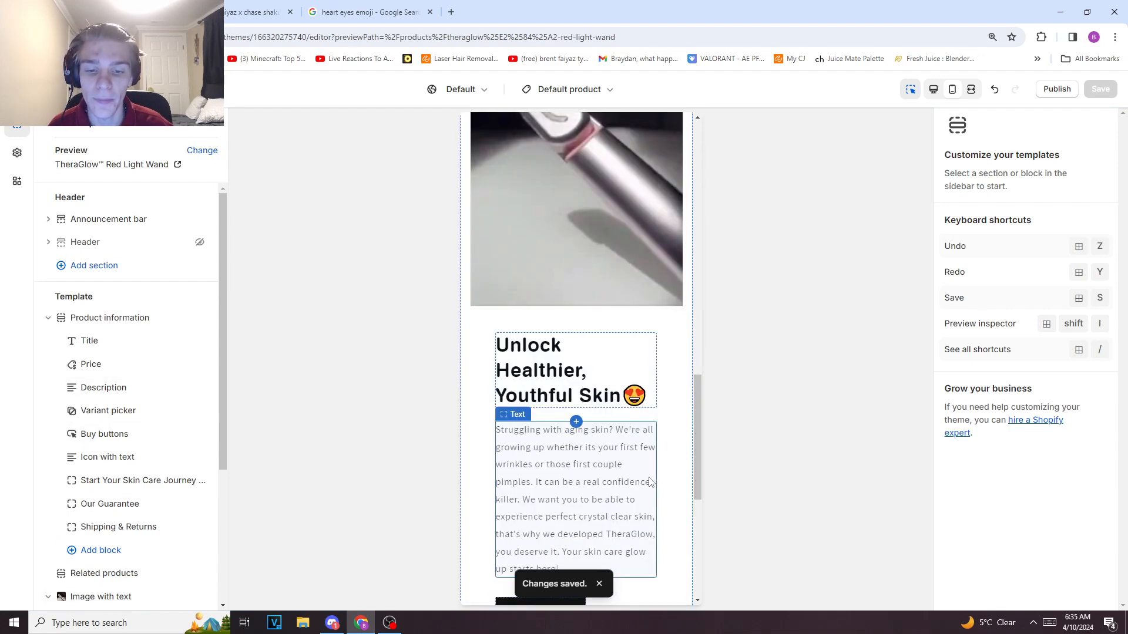
{"action": "scroll", "coordinate": [646, 471], "scroll_direction": "up", "scroll_amount": 2}
Set the Image with text section's container color scheme to Scheme 6.
{"action": "left_click", "coordinate": [659, 503]}
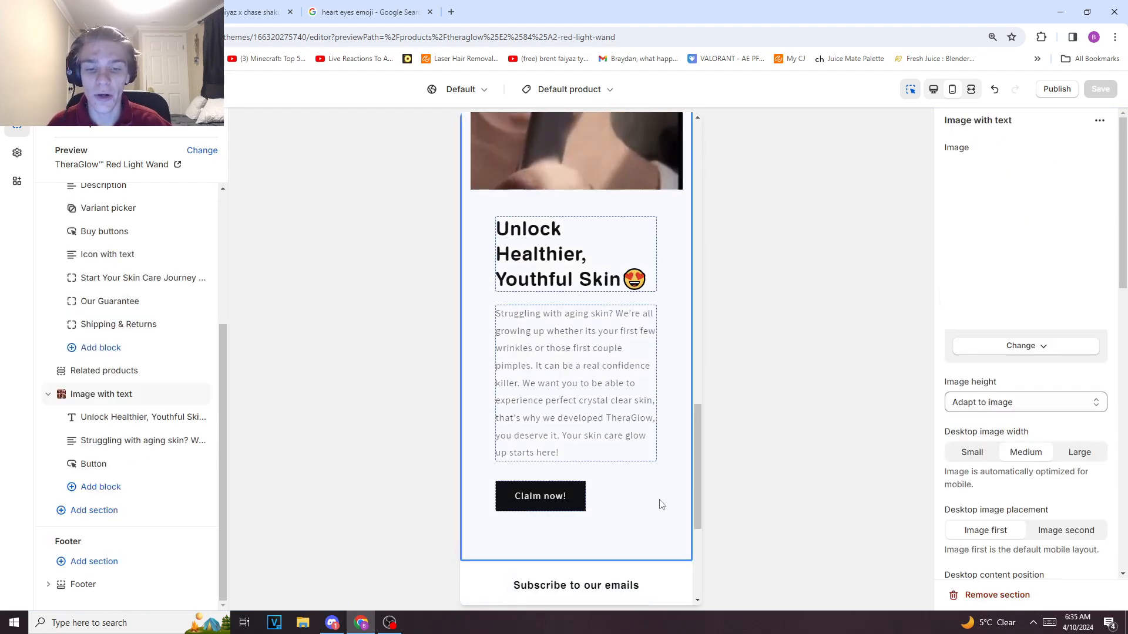
{"action": "scroll", "coordinate": [997, 439], "scroll_direction": "down", "scroll_amount": 5}
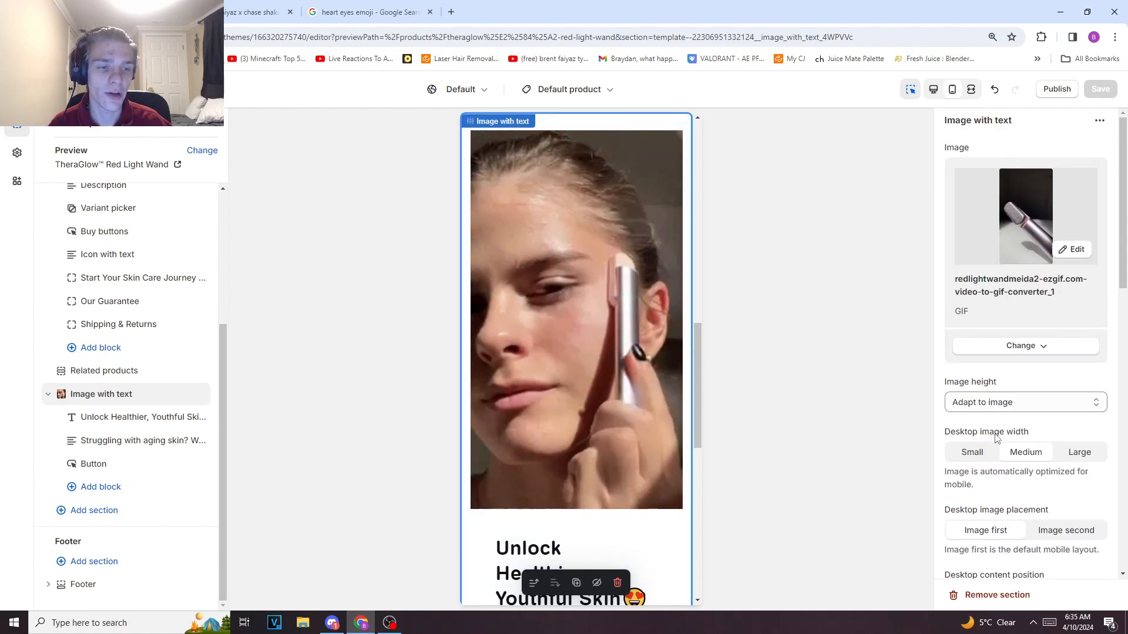
{"action": "scroll", "coordinate": [996, 438], "scroll_direction": "down", "scroll_amount": 5}
{"action": "scroll", "coordinate": [997, 438], "scroll_direction": "down", "scroll_amount": 5}
{"action": "left_click", "coordinate": [1014, 338]}
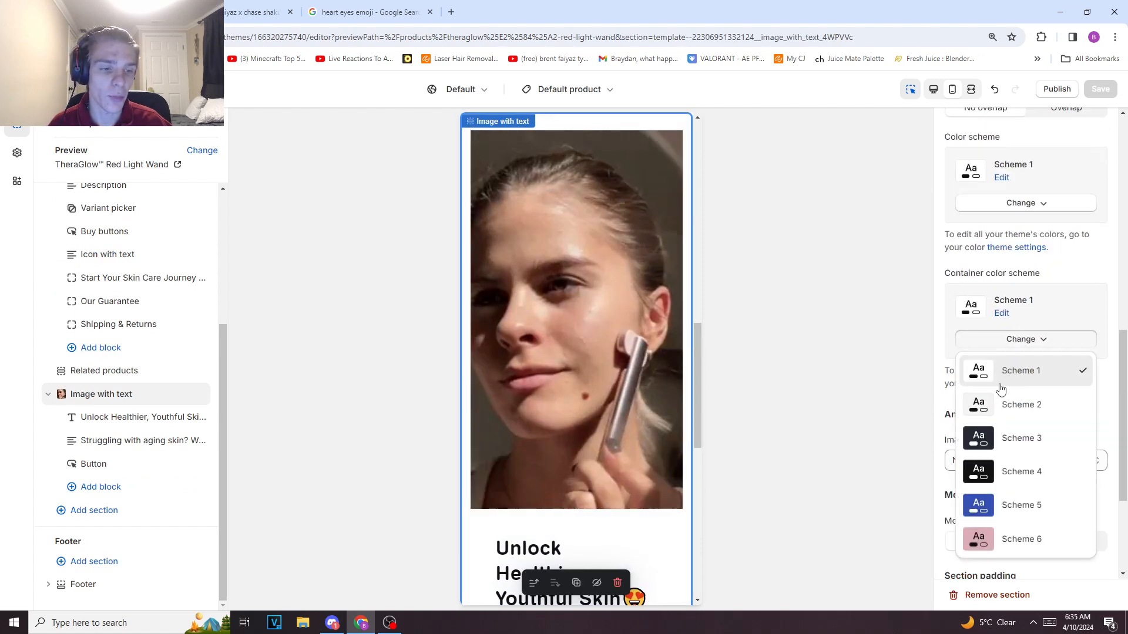
{"action": "left_click", "coordinate": [1022, 539]}
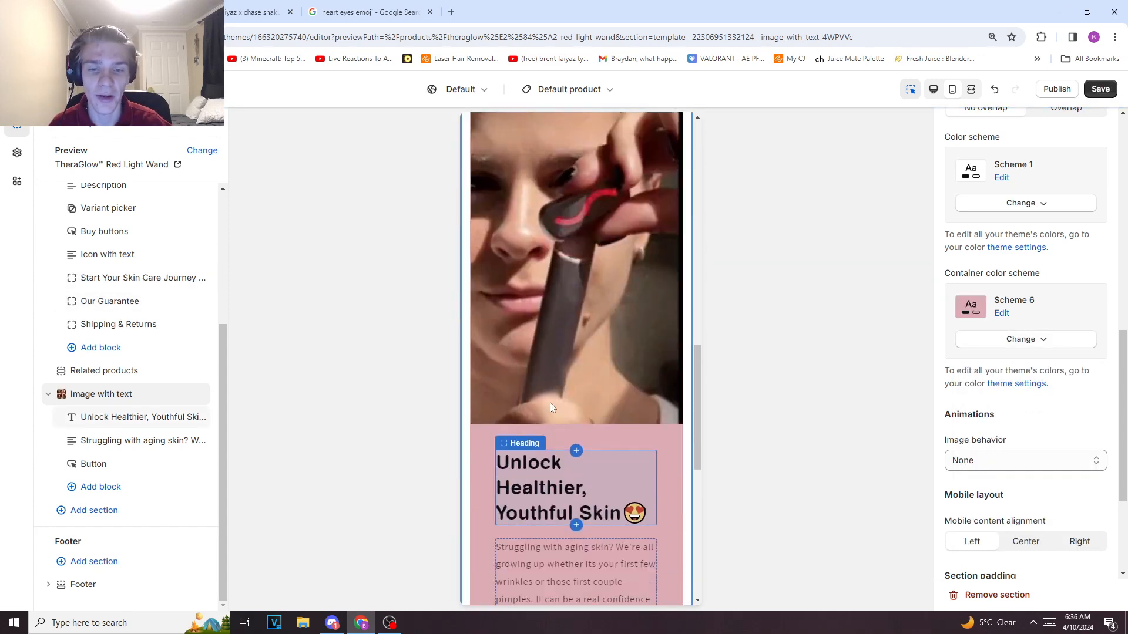
Set the Image with text section's image height to Large.
{"action": "scroll", "coordinate": [1008, 384], "scroll_direction": "up", "scroll_amount": 10}
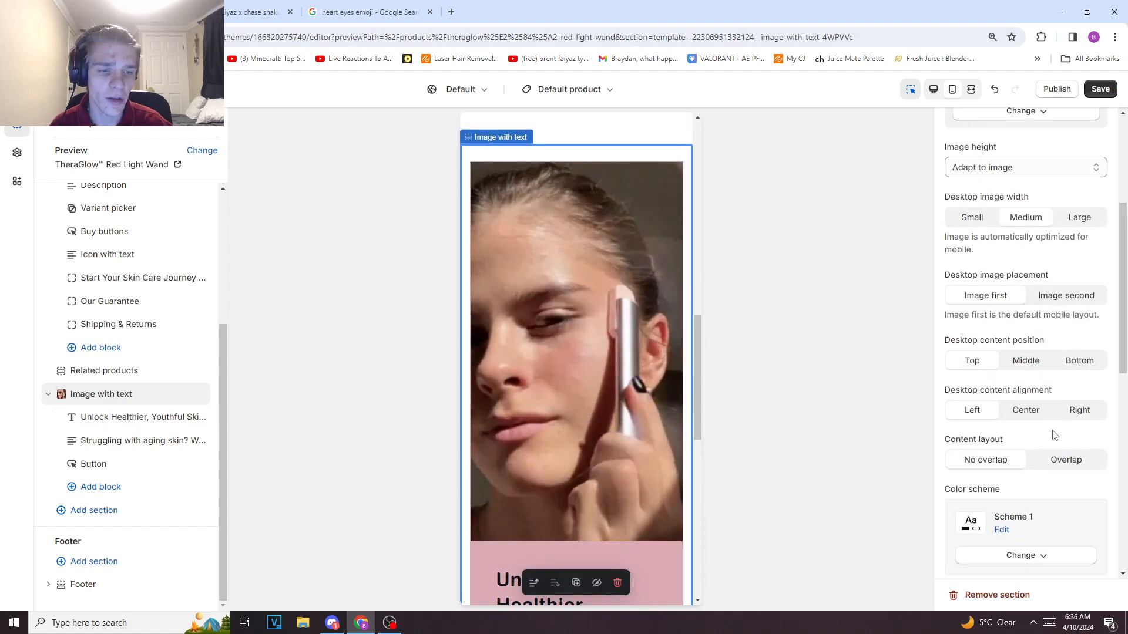
{"action": "left_click", "coordinate": [1007, 403]}
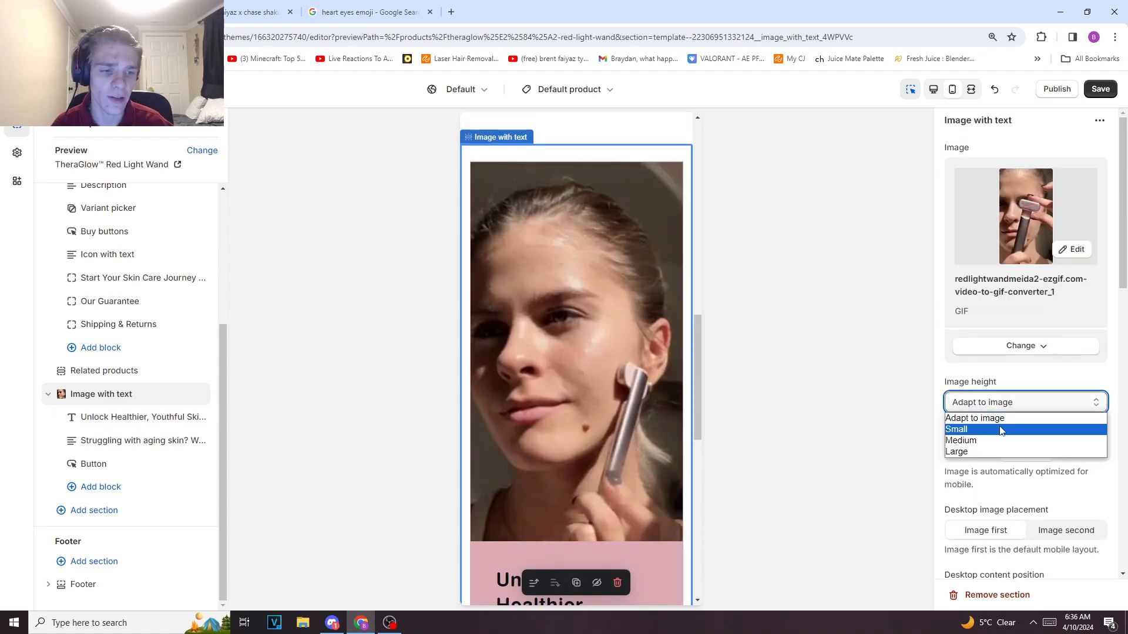
{"action": "left_click", "coordinate": [989, 451]}
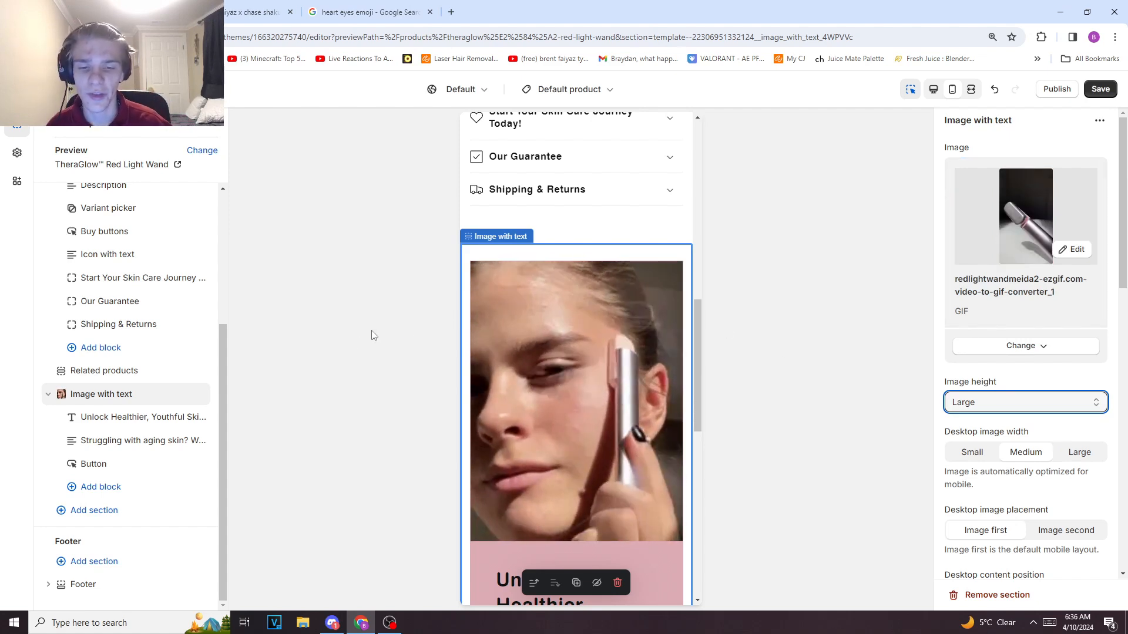
Look over the Image with text section in the preview, from its GIF down to the container's lower edge below the button.
{"action": "scroll", "coordinate": [558, 317], "scroll_direction": "down", "scroll_amount": 2}
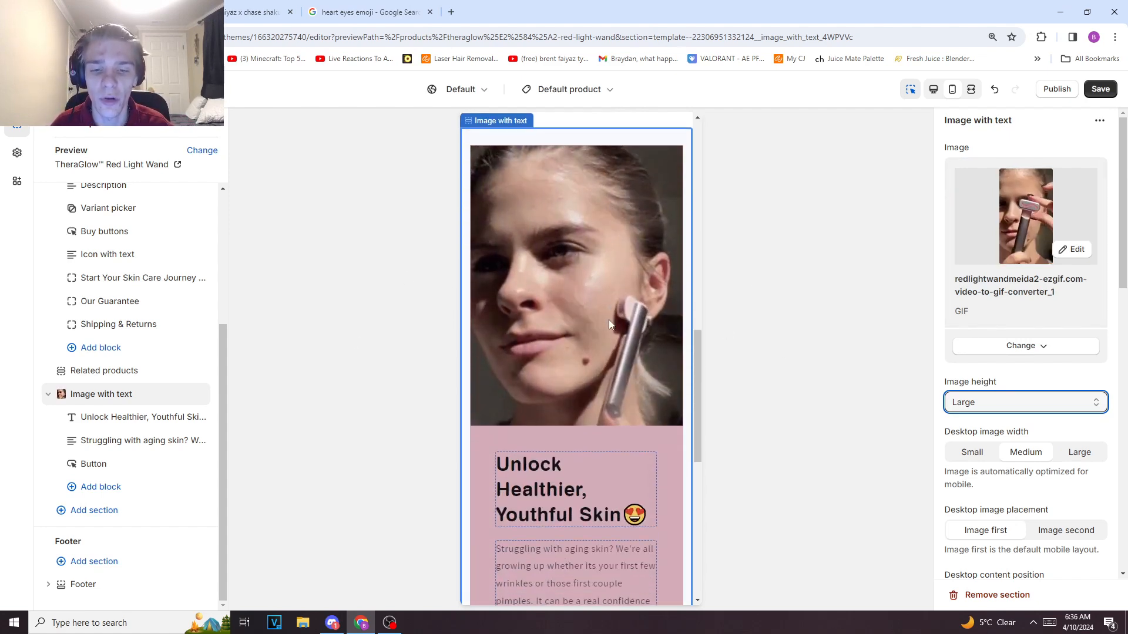
{"action": "scroll", "coordinate": [639, 348], "scroll_direction": "down", "scroll_amount": 5}
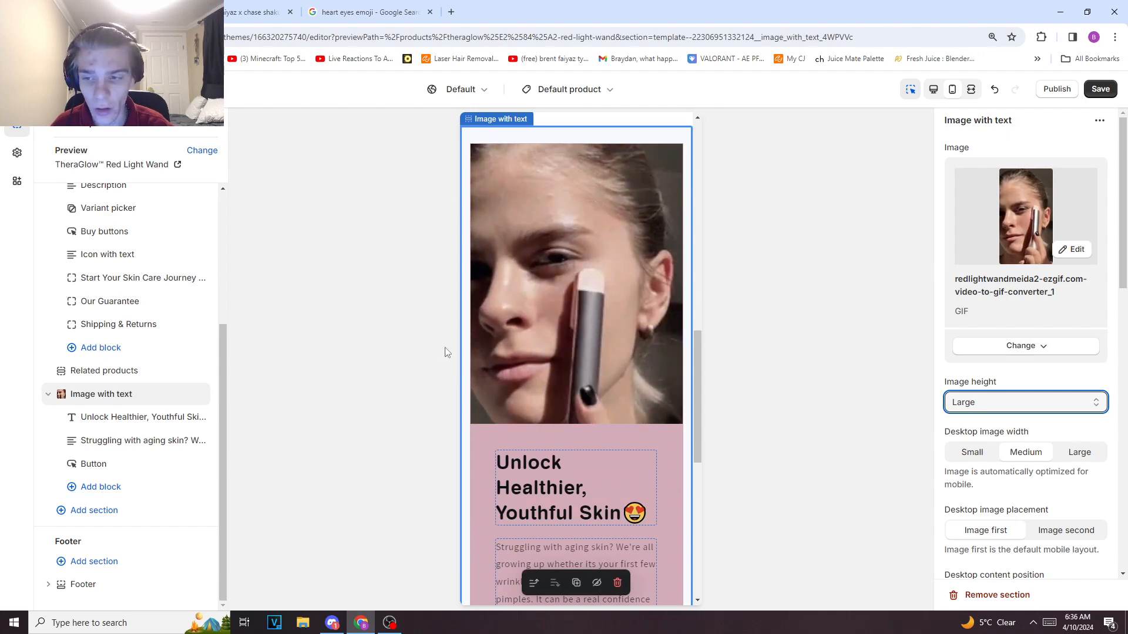
{"action": "scroll", "coordinate": [660, 378], "scroll_direction": "down", "scroll_amount": 5}
{"action": "scroll", "coordinate": [605, 443], "scroll_direction": "up", "scroll_amount": 6}
{"action": "scroll", "coordinate": [529, 464], "scroll_direction": "down", "scroll_amount": 3}
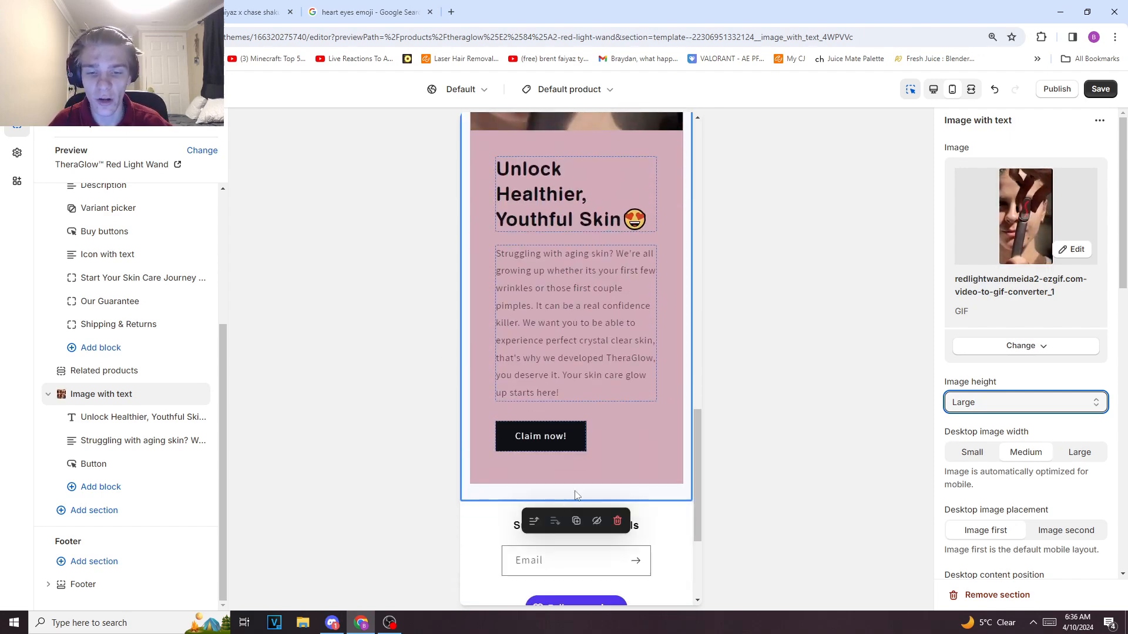
{"action": "scroll", "coordinate": [480, 448], "scroll_direction": "up", "scroll_amount": 3}
{"action": "scroll", "coordinate": [491, 441], "scroll_direction": "down", "scroll_amount": 5}
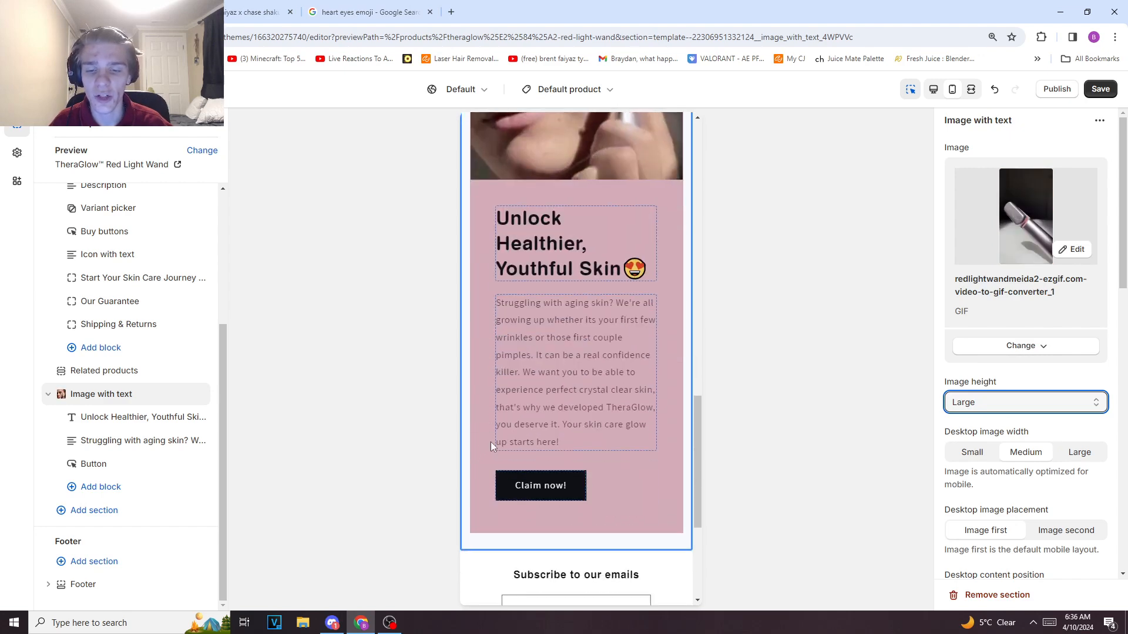
{"action": "scroll", "coordinate": [493, 445], "scroll_direction": "up", "scroll_amount": 3}
{"action": "scroll", "coordinate": [492, 441], "scroll_direction": "down", "scroll_amount": 2}
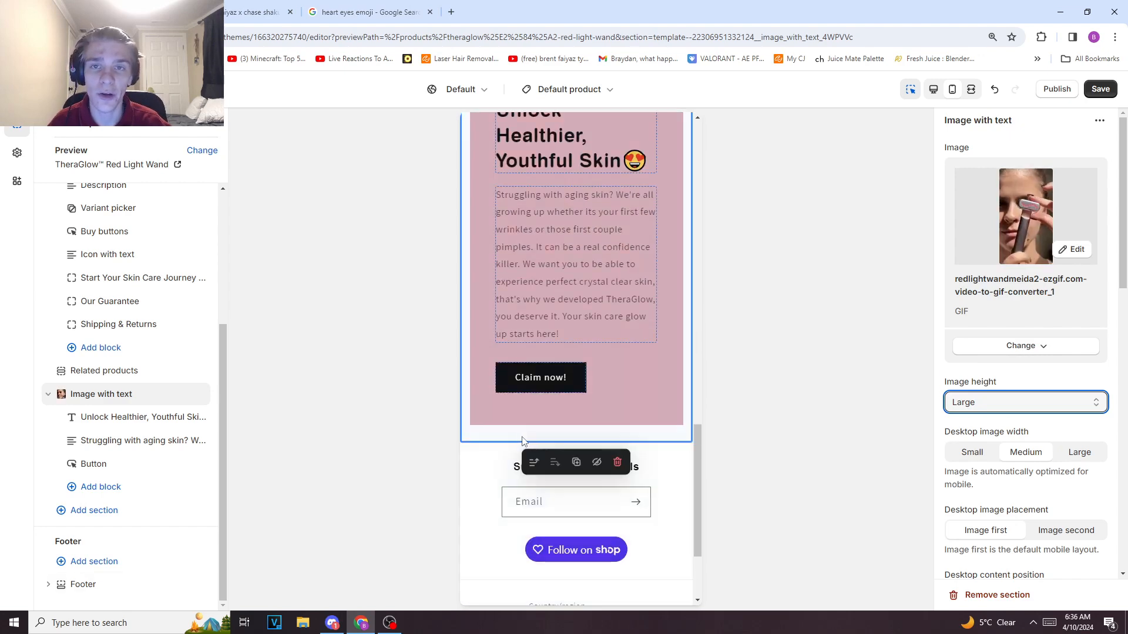
In the theme settings, set the content containers' border corner radius to 18 px and check the text container's corners in the preview.
{"action": "left_click", "coordinate": [17, 153]}
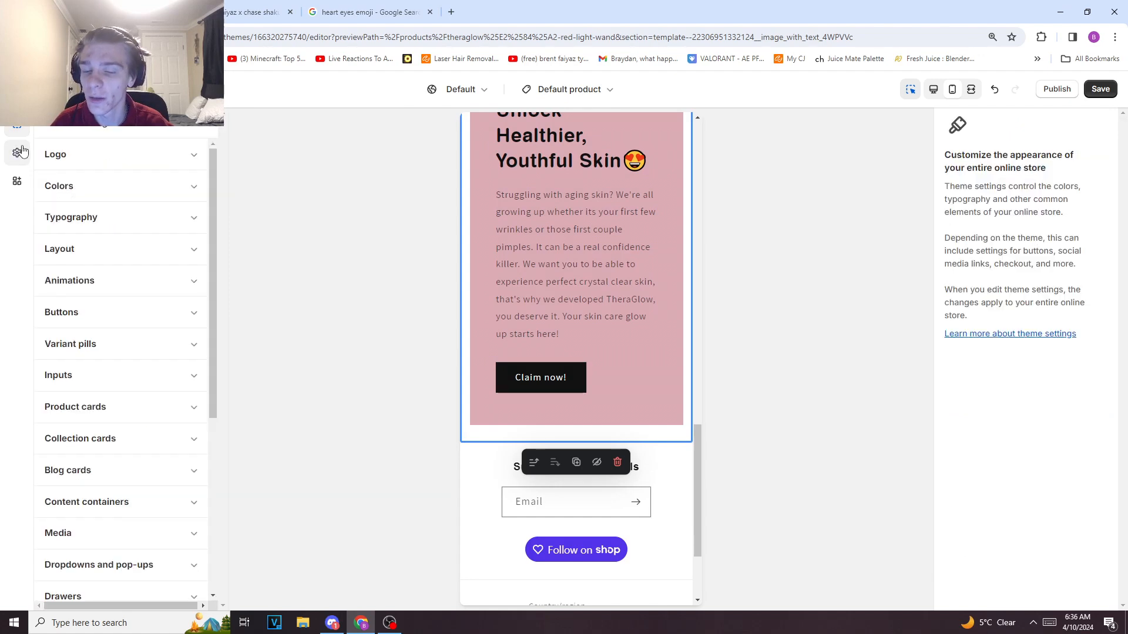
{"action": "scroll", "coordinate": [88, 338], "scroll_direction": "down", "scroll_amount": 2}
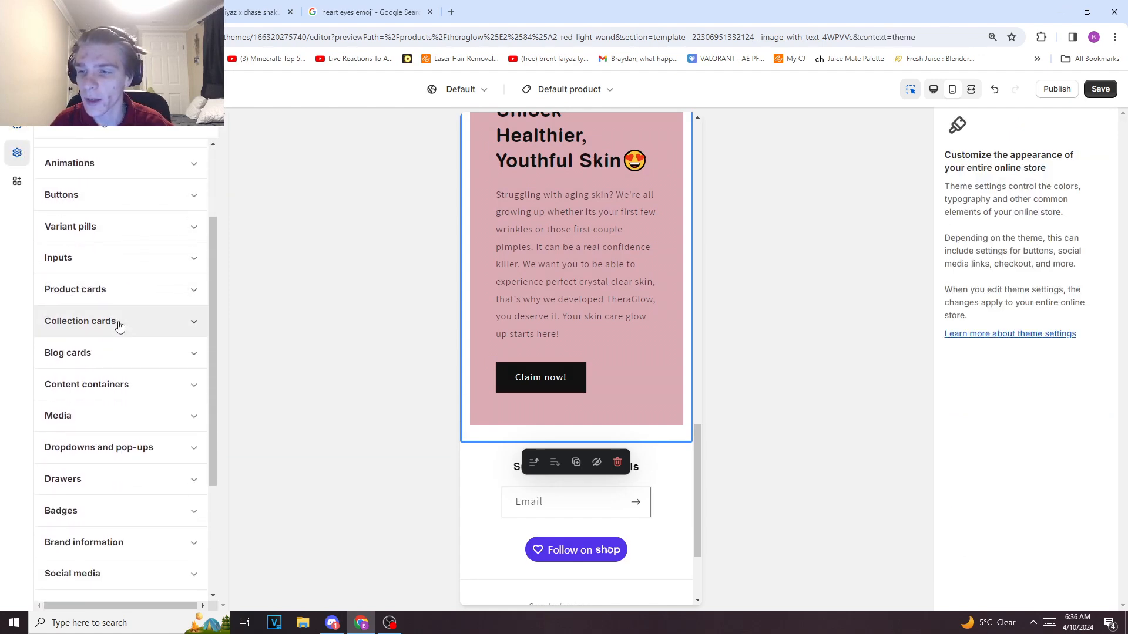
{"action": "left_click", "coordinate": [118, 323]}
{"action": "left_click", "coordinate": [117, 323]}
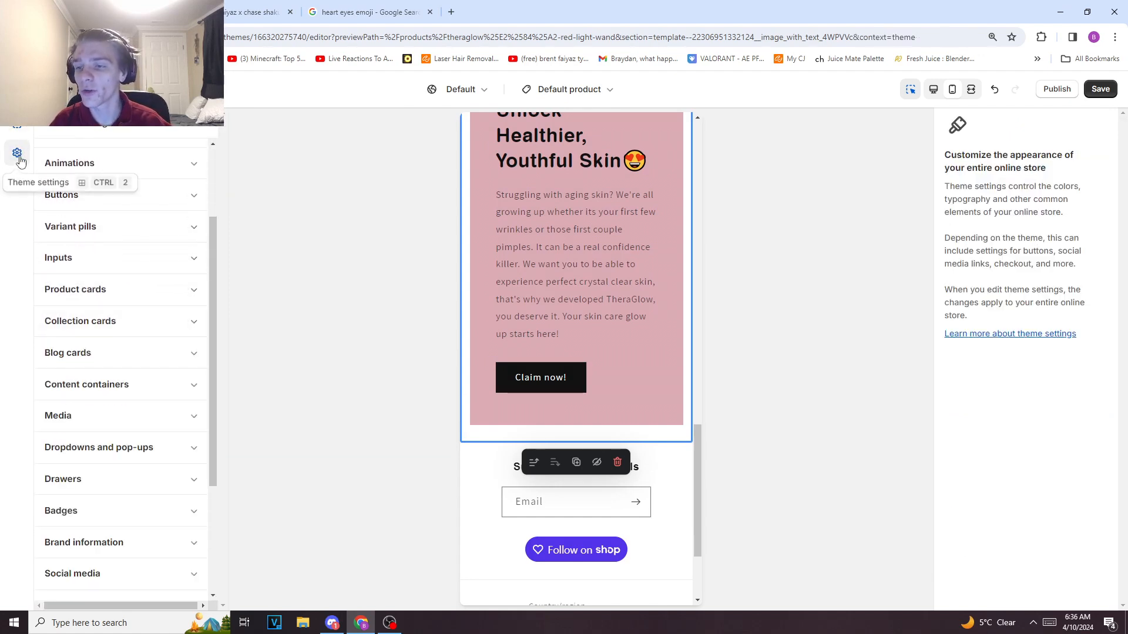
{"action": "left_click", "coordinate": [136, 331]}
{"action": "scroll", "coordinate": [101, 433], "scroll_direction": "down", "scroll_amount": 3}
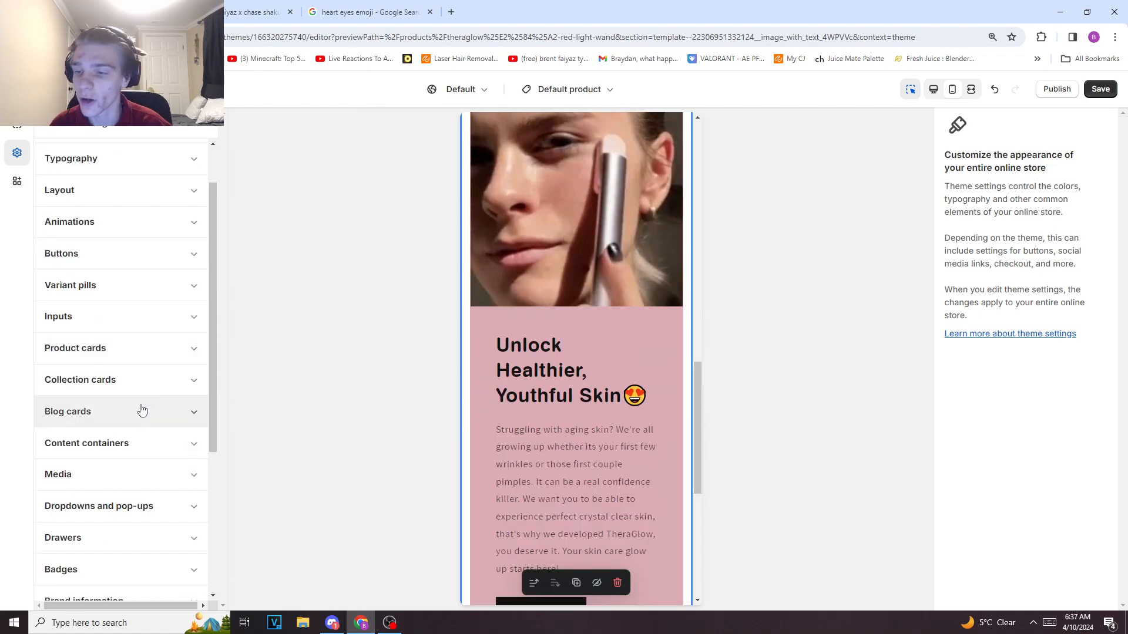
{"action": "left_click", "coordinate": [121, 443]}
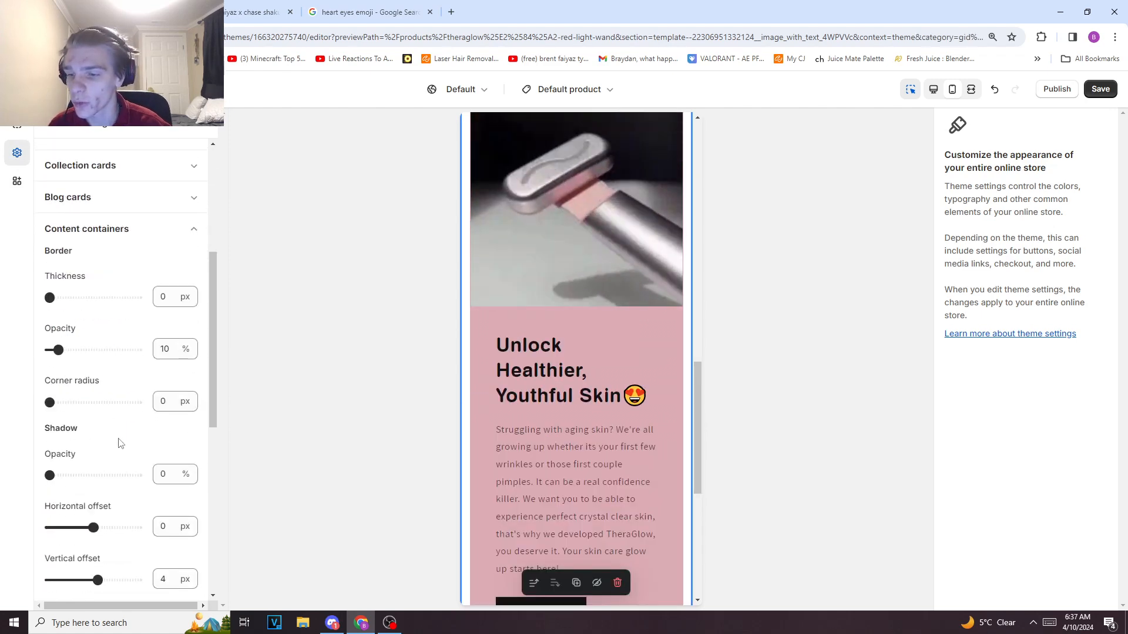
{"action": "left_click", "coordinate": [175, 385]}
{"action": "type", "text": "18"}
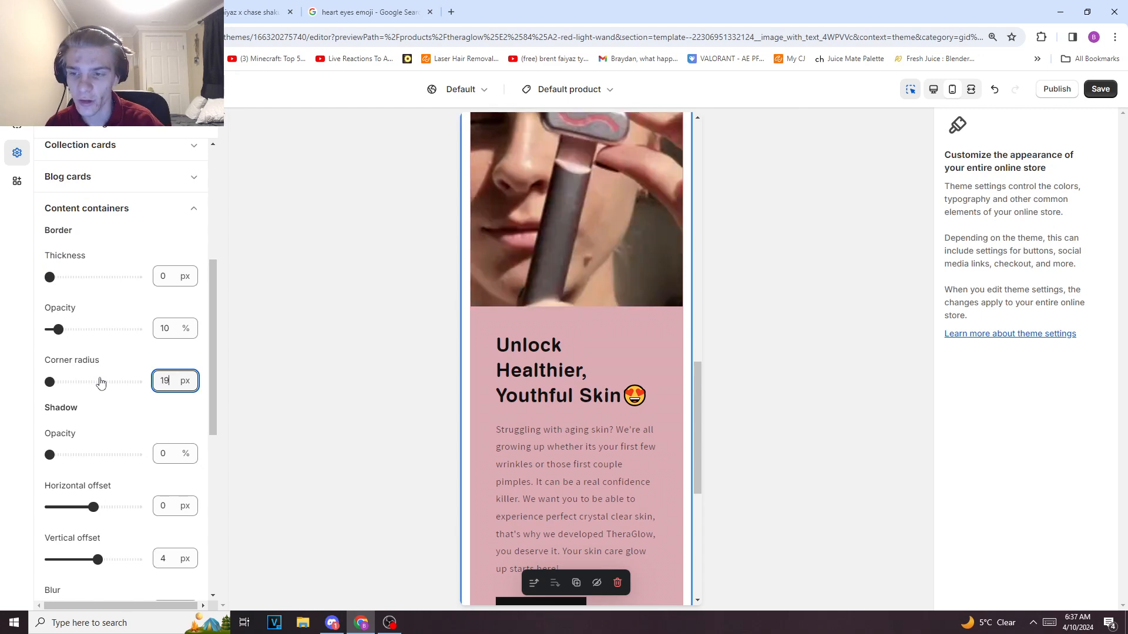
{"action": "left_click", "coordinate": [283, 321]}
{"action": "scroll", "coordinate": [616, 383], "scroll_direction": "down", "scroll_amount": 7}
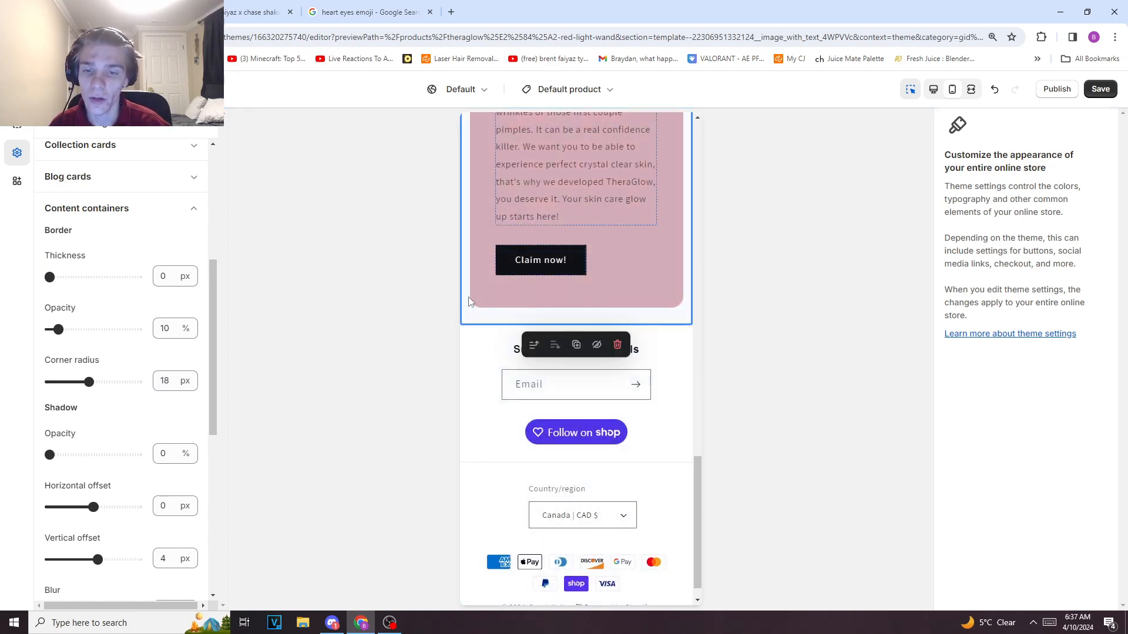
{"action": "scroll", "coordinate": [482, 313], "scroll_direction": "up", "scroll_amount": 10}
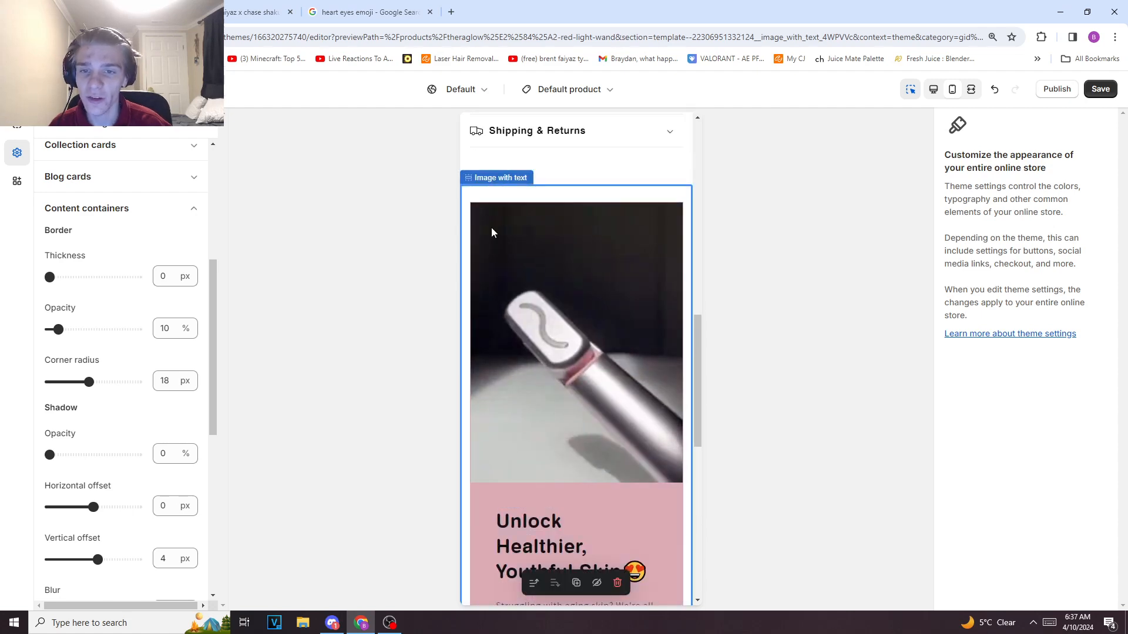
Set the media border's corner radius to 18 px in the theme settings.
{"action": "left_click", "coordinate": [191, 210]}
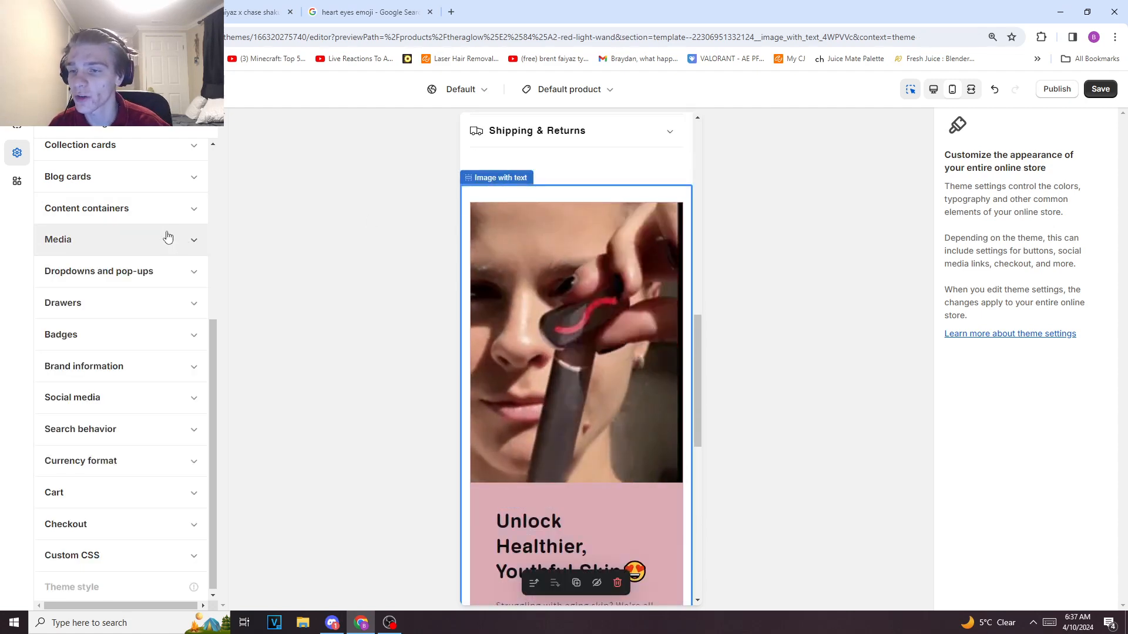
{"action": "left_click", "coordinate": [179, 240]}
{"action": "left_click", "coordinate": [163, 413]}
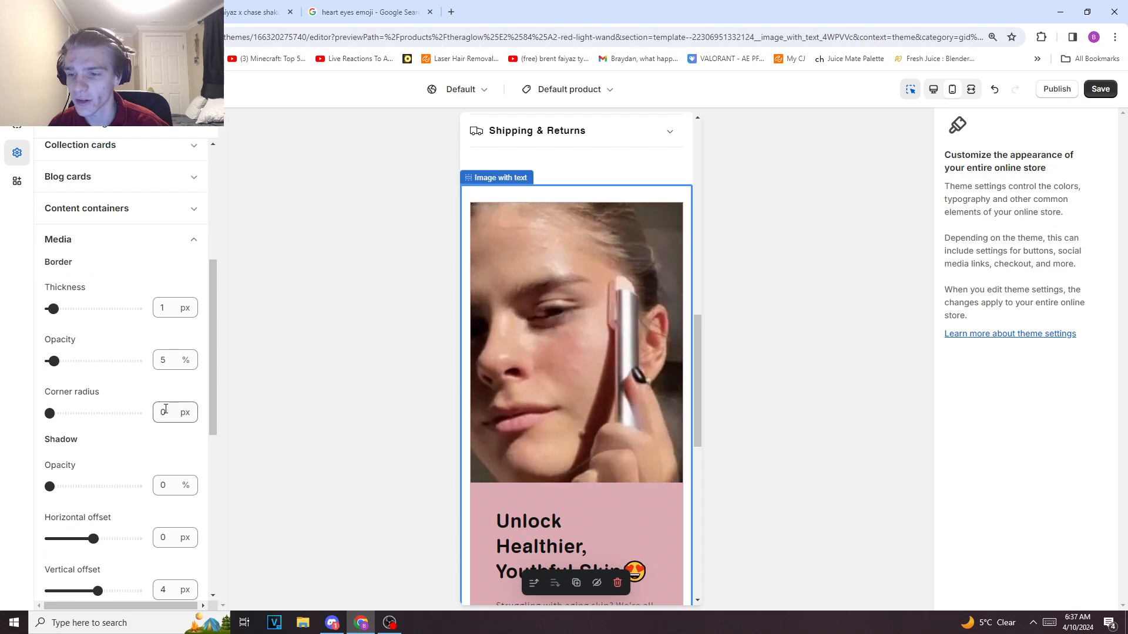
{"action": "type", "text": "18"}
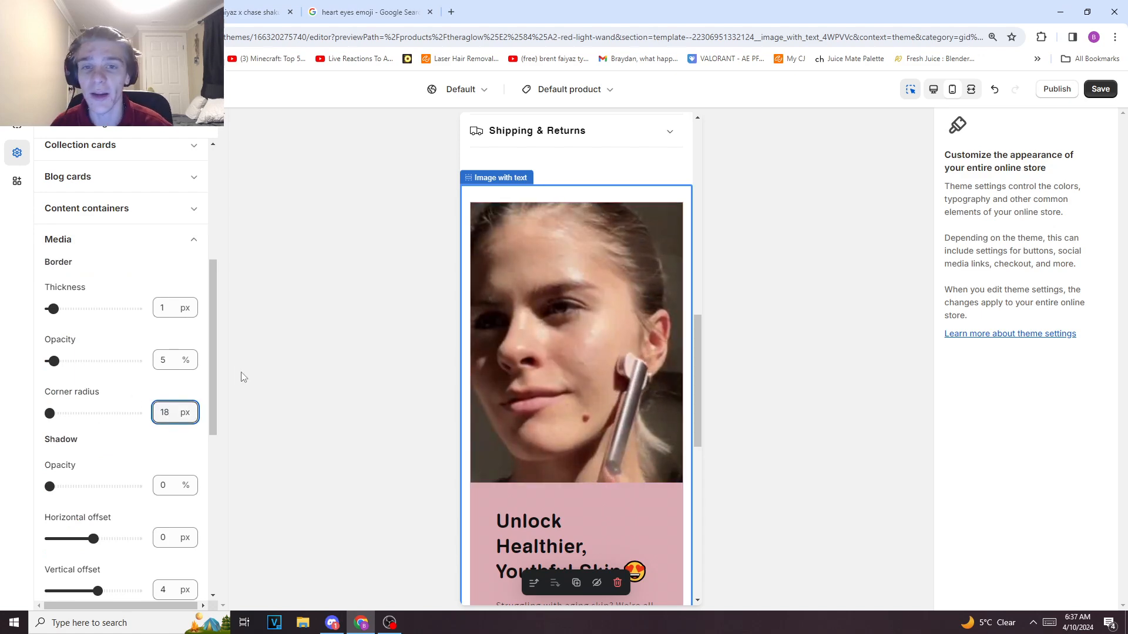
{"action": "left_click", "coordinate": [291, 430]}
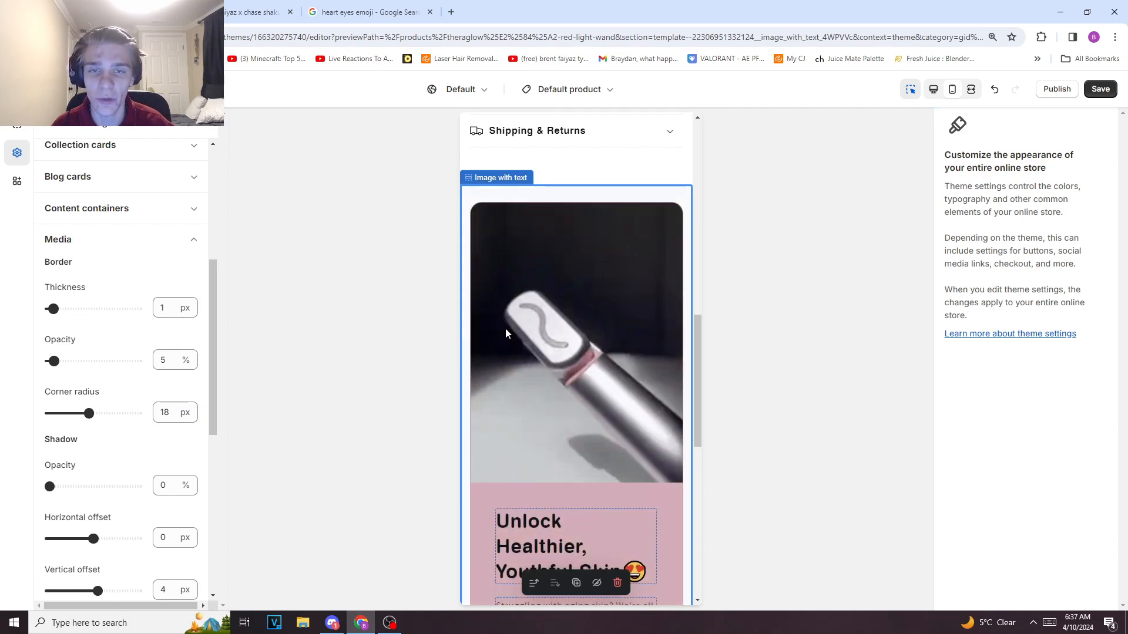
Examine the rounded corners and overall look of the Image with text section together with the trust icons and collapsible rows above it.
{"action": "scroll", "coordinate": [593, 351], "scroll_direction": "down", "scroll_amount": 2}
{"action": "scroll", "coordinate": [603, 355], "scroll_direction": "up", "scroll_amount": 4}
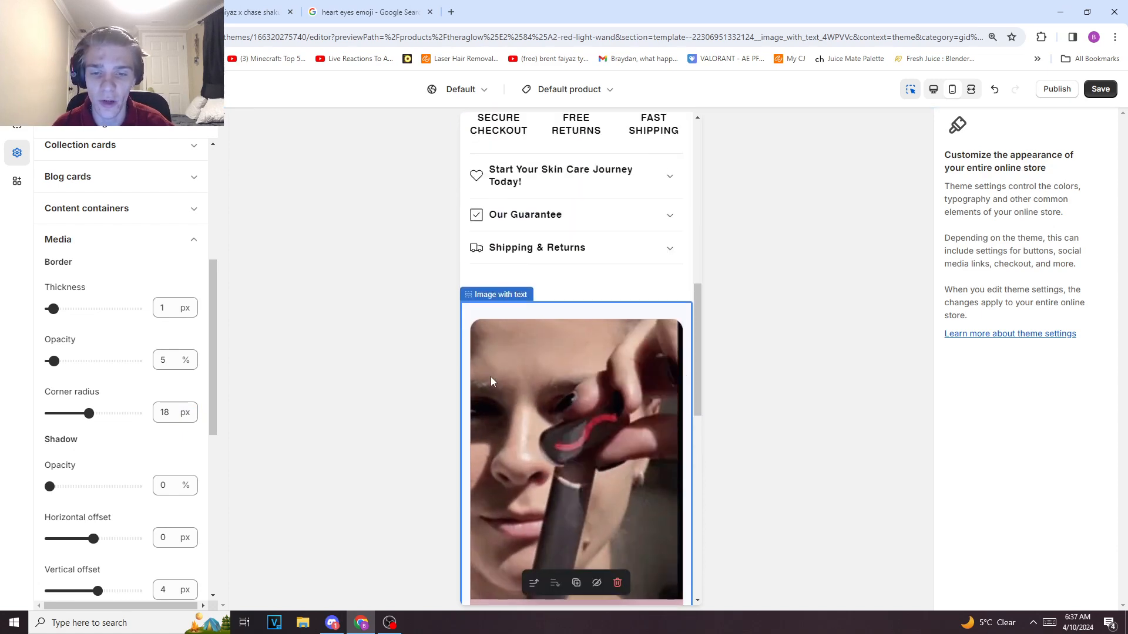
{"action": "scroll", "coordinate": [481, 393], "scroll_direction": "down", "scroll_amount": 4}
{"action": "scroll", "coordinate": [466, 416], "scroll_direction": "down", "scroll_amount": 4}
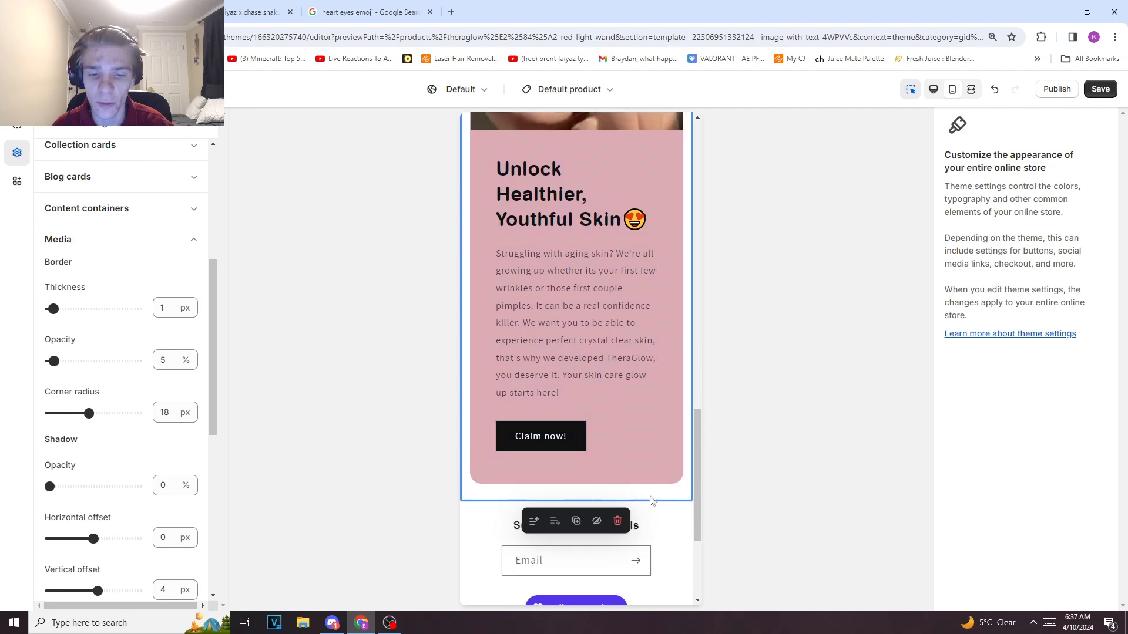
{"action": "scroll", "coordinate": [640, 452], "scroll_direction": "up", "scroll_amount": 1}
{"action": "scroll", "coordinate": [587, 489], "scroll_direction": "up", "scroll_amount": 3}
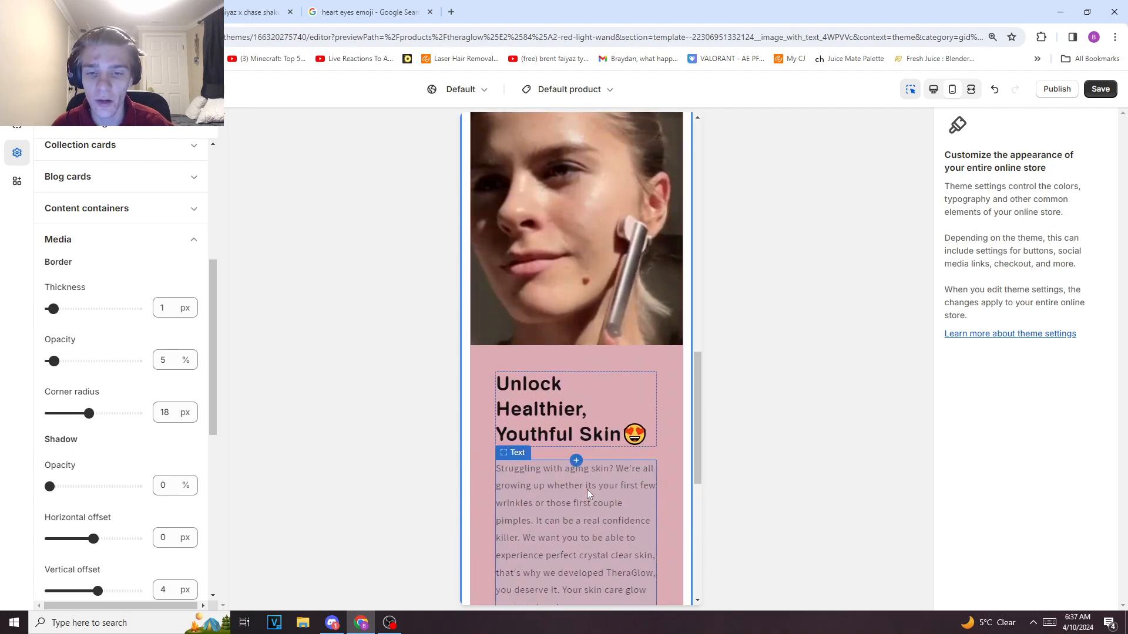
{"action": "scroll", "coordinate": [587, 487], "scroll_direction": "down", "scroll_amount": 2}
{"action": "mouse_move", "coordinate": [586, 485]}
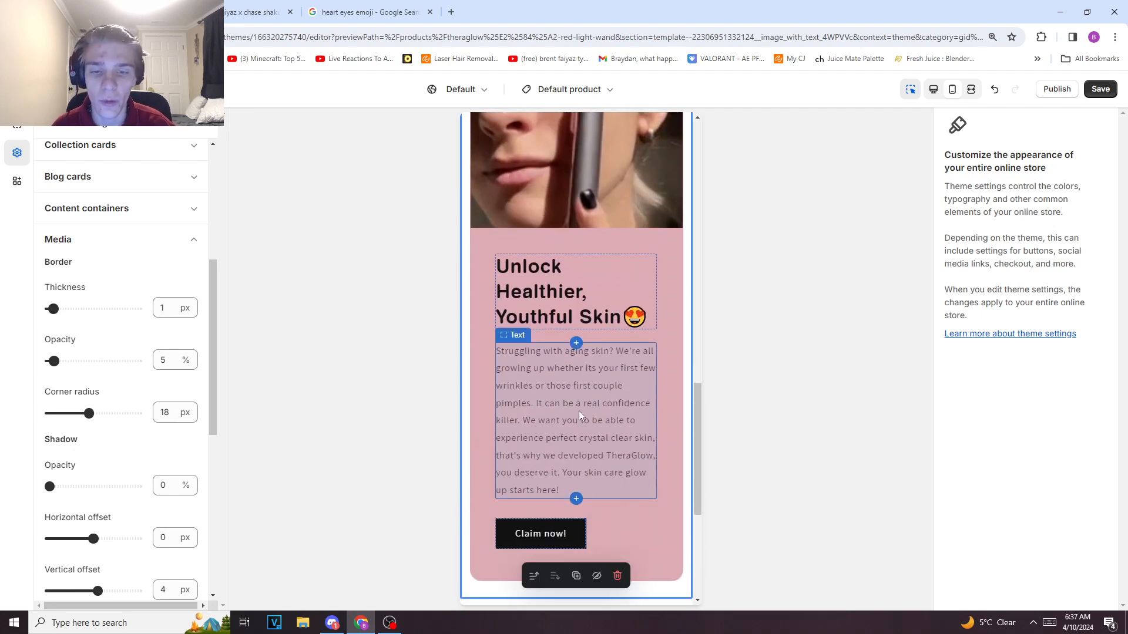
{"action": "scroll", "coordinate": [578, 411], "scroll_direction": "up", "scroll_amount": 3}
{"action": "scroll", "coordinate": [621, 493], "scroll_direction": "down", "scroll_amount": 3}
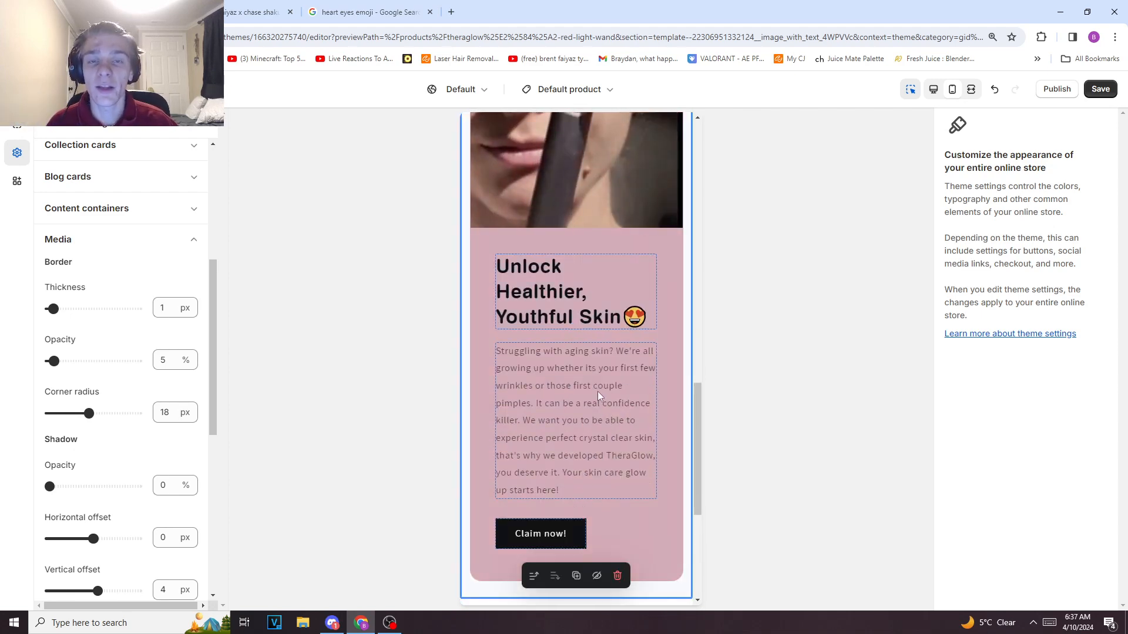
{"action": "scroll", "coordinate": [598, 392], "scroll_direction": "up", "scroll_amount": 3}
{"action": "scroll", "coordinate": [587, 390], "scroll_direction": "down", "scroll_amount": 4}
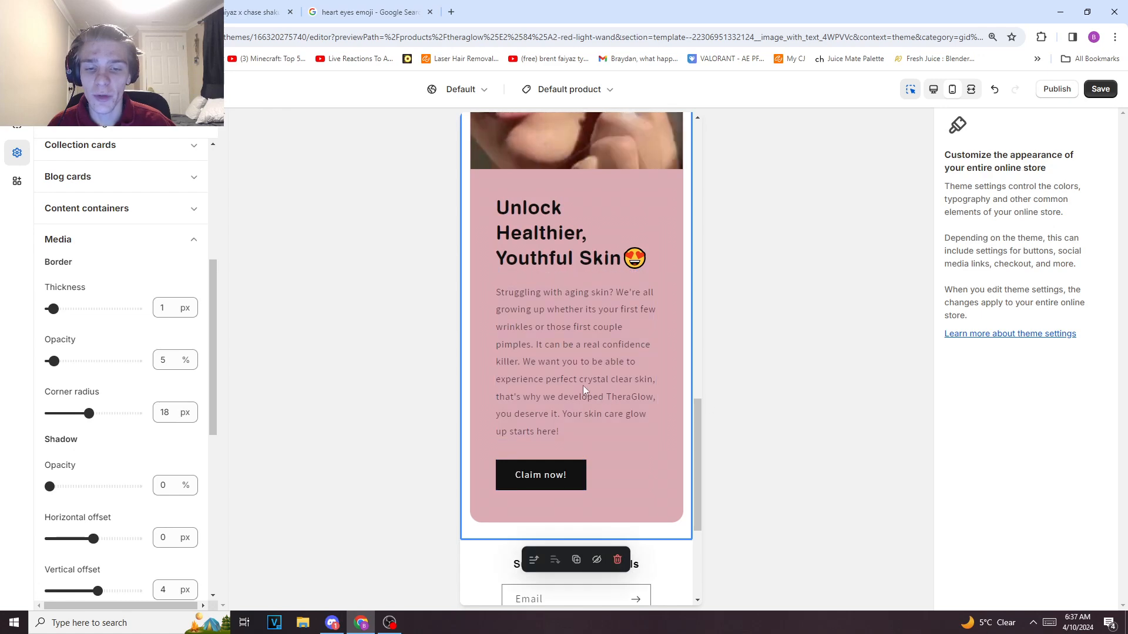
{"action": "scroll", "coordinate": [636, 379], "scroll_direction": "up", "scroll_amount": 15}
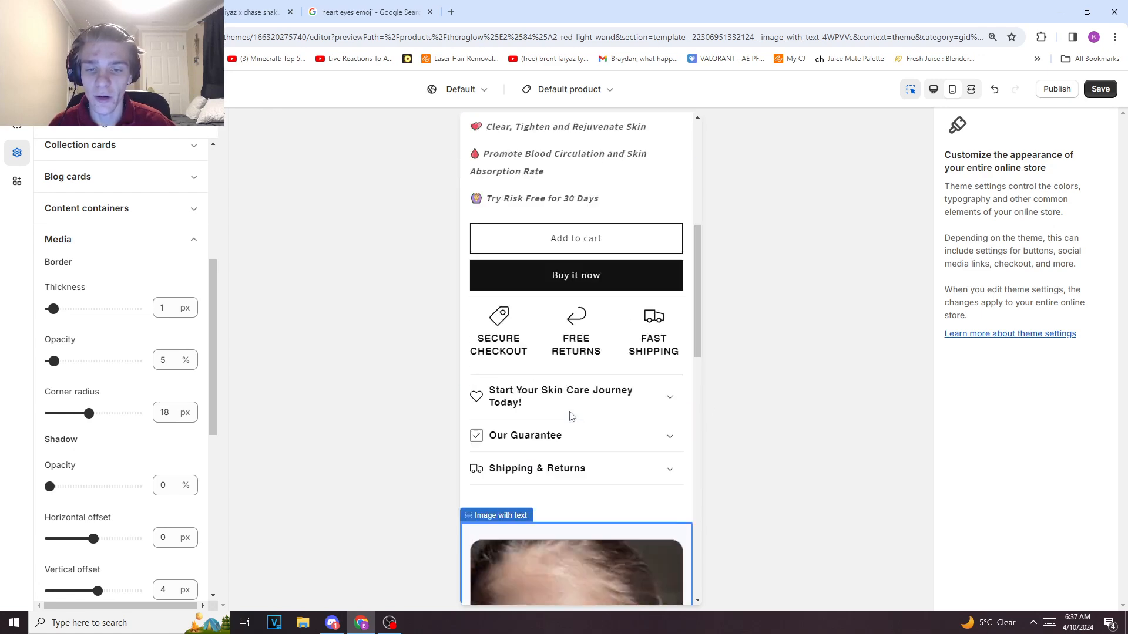
{"action": "scroll", "coordinate": [581, 431], "scroll_direction": "down", "scroll_amount": 2}
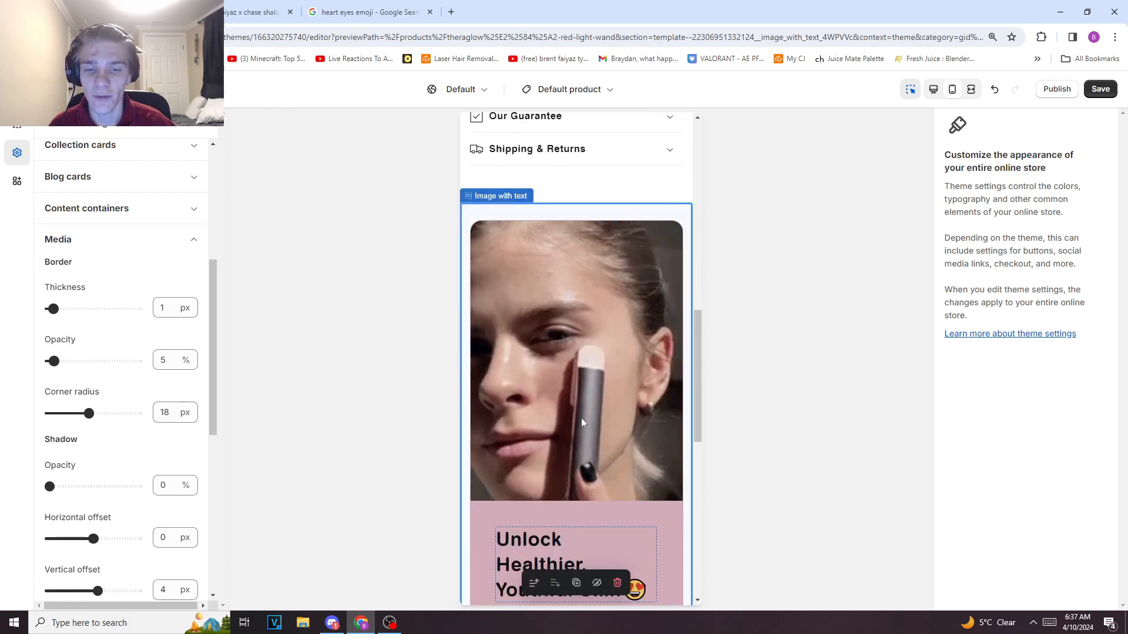
{"action": "scroll", "coordinate": [580, 417], "scroll_direction": "down", "scroll_amount": 6}
{"action": "scroll", "coordinate": [575, 418], "scroll_direction": "up", "scroll_amount": 4}
{"action": "scroll", "coordinate": [573, 414], "scroll_direction": "up", "scroll_amount": 10}
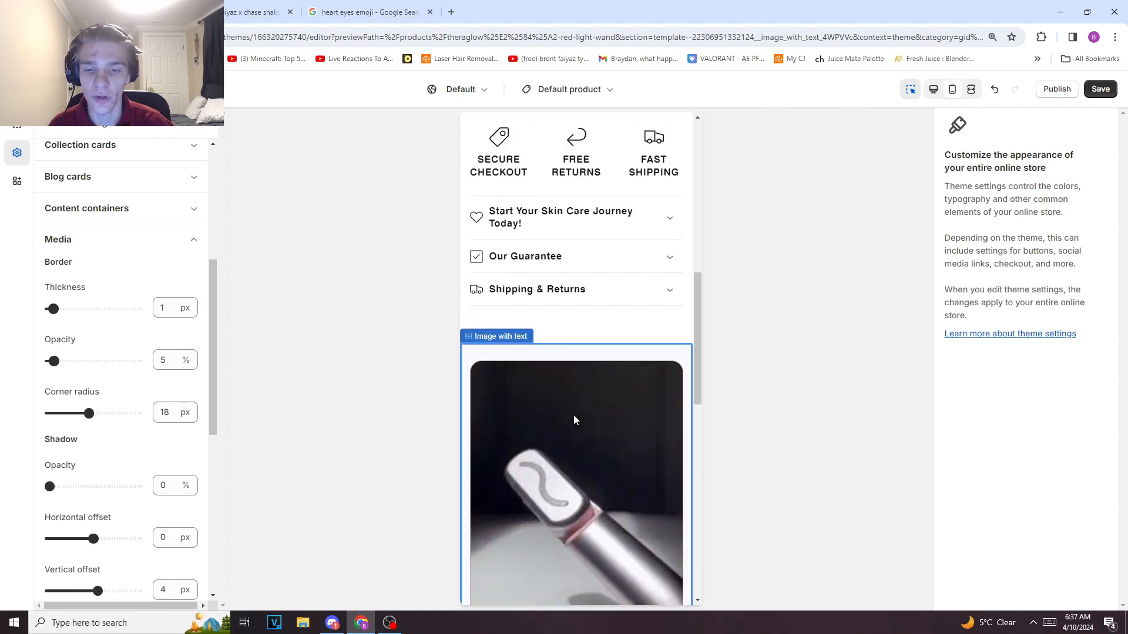
{"action": "scroll", "coordinate": [573, 414], "scroll_direction": "down", "scroll_amount": 5}
Return to the template's section list and view the page from its footer back up to the Image with text section.
{"action": "left_click", "coordinate": [20, 128]}
{"action": "scroll", "coordinate": [565, 365], "scroll_direction": "down", "scroll_amount": 12}
{"action": "scroll", "coordinate": [94, 364], "scroll_direction": "down", "scroll_amount": 3}
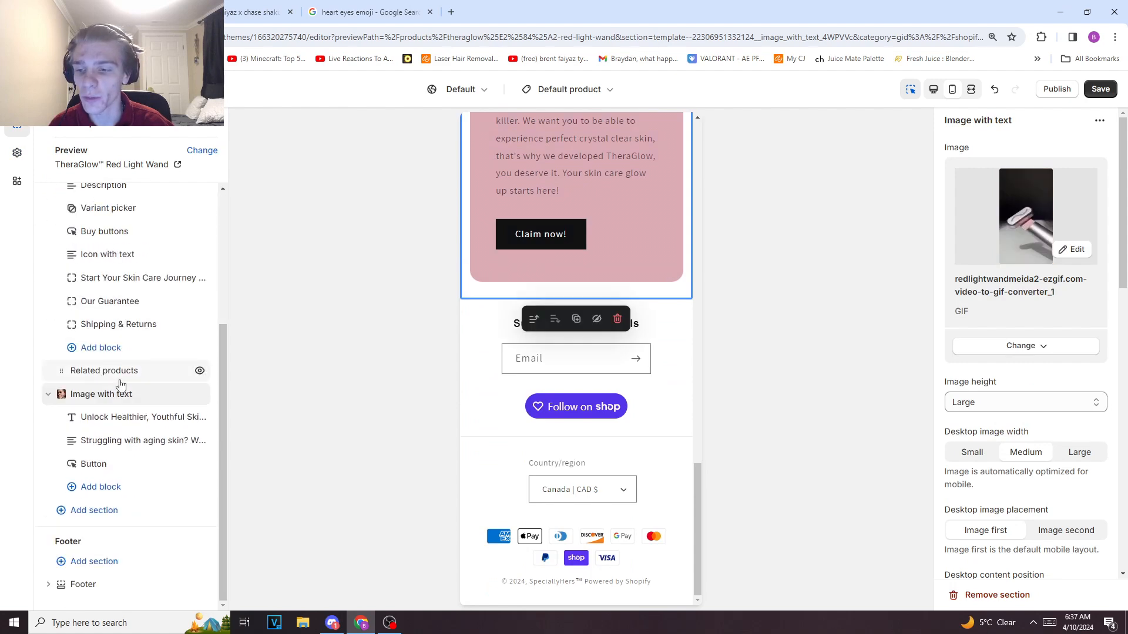
{"action": "scroll", "coordinate": [576, 381], "scroll_direction": "up", "scroll_amount": 9}
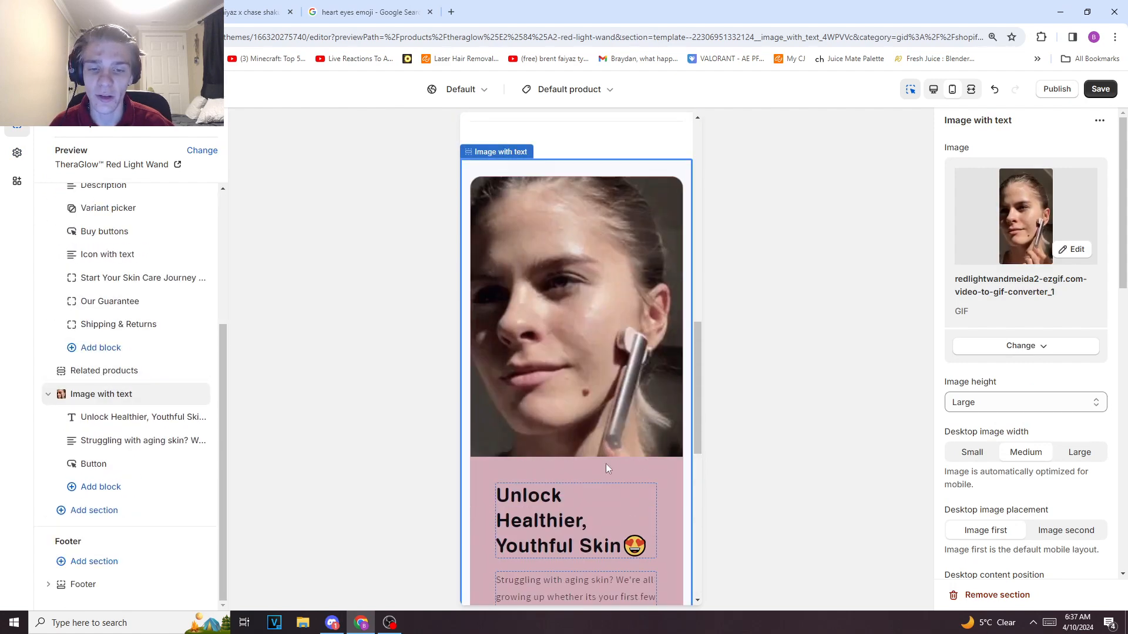
Add a second Image with text section below the existing "Unlock Healthier, Youthful Skin" section.
{"action": "scroll", "coordinate": [516, 467], "scroll_direction": "down", "scroll_amount": 6}
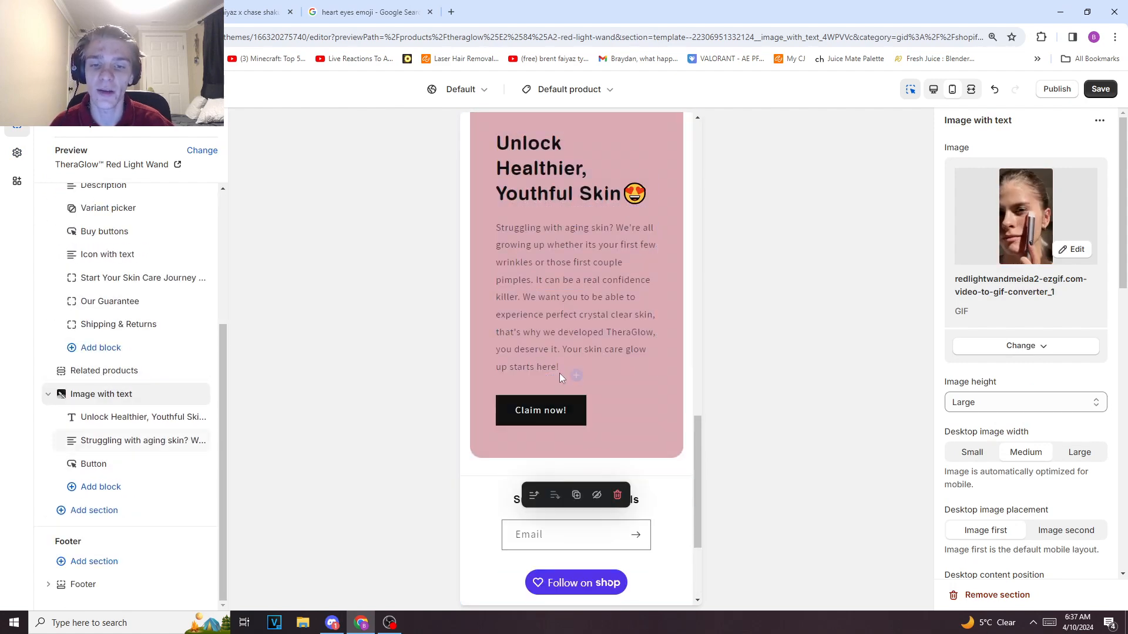
{"action": "scroll", "coordinate": [546, 399], "scroll_direction": "down", "scroll_amount": 3}
{"action": "scroll", "coordinate": [545, 401], "scroll_direction": "up", "scroll_amount": 4}
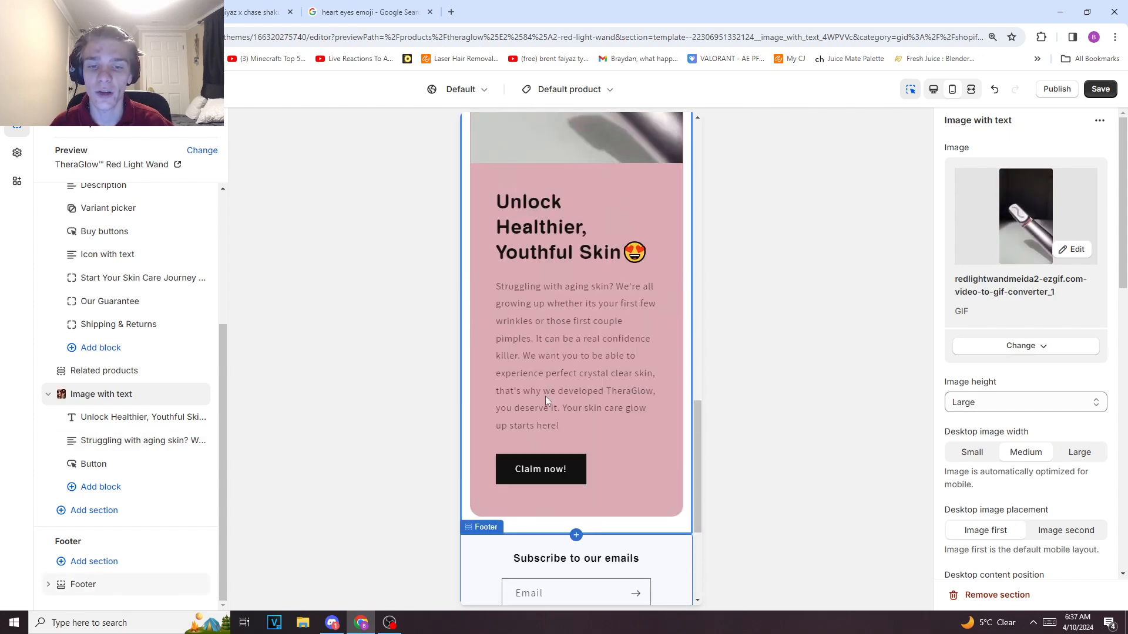
{"action": "scroll", "coordinate": [545, 401], "scroll_direction": "down", "scroll_amount": 3}
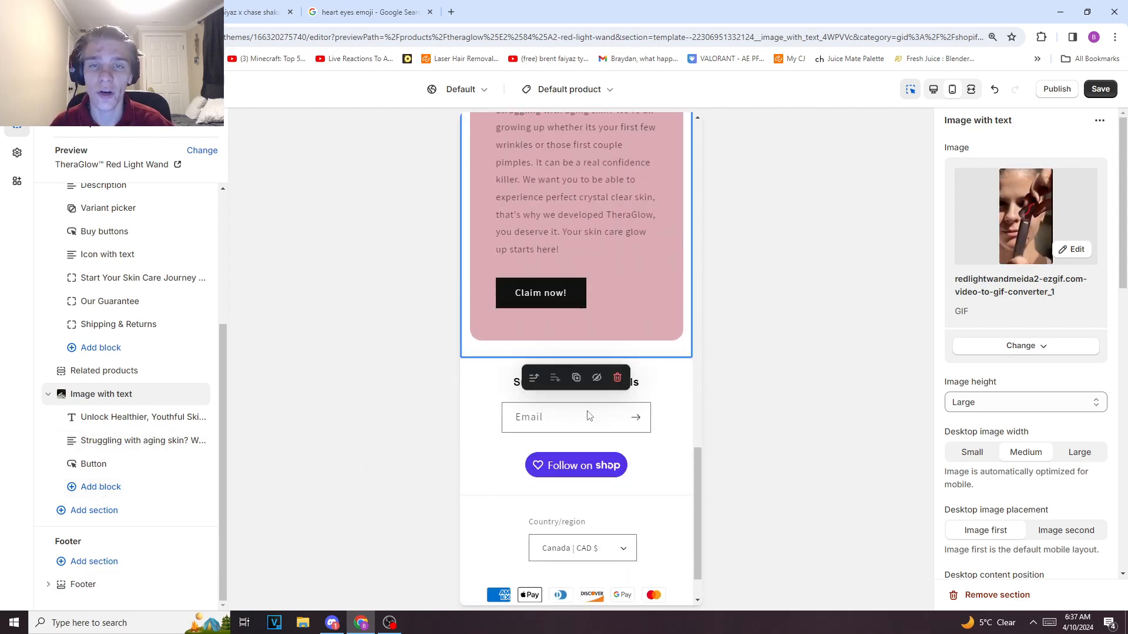
{"action": "scroll", "coordinate": [588, 416], "scroll_direction": "up", "scroll_amount": 4}
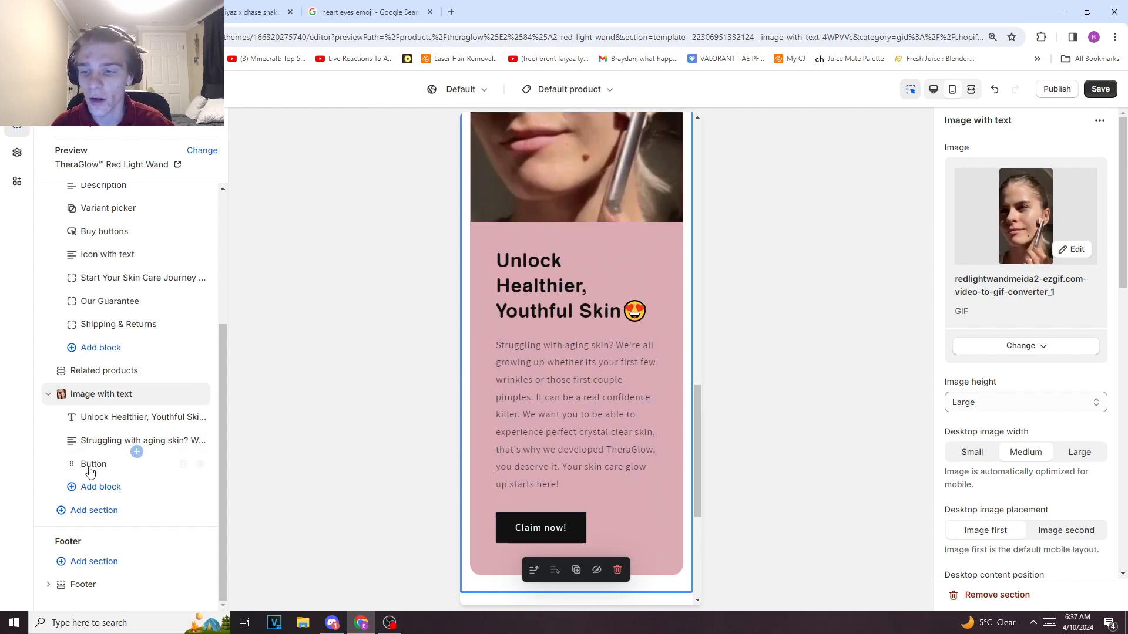
{"action": "left_click", "coordinate": [94, 510]}
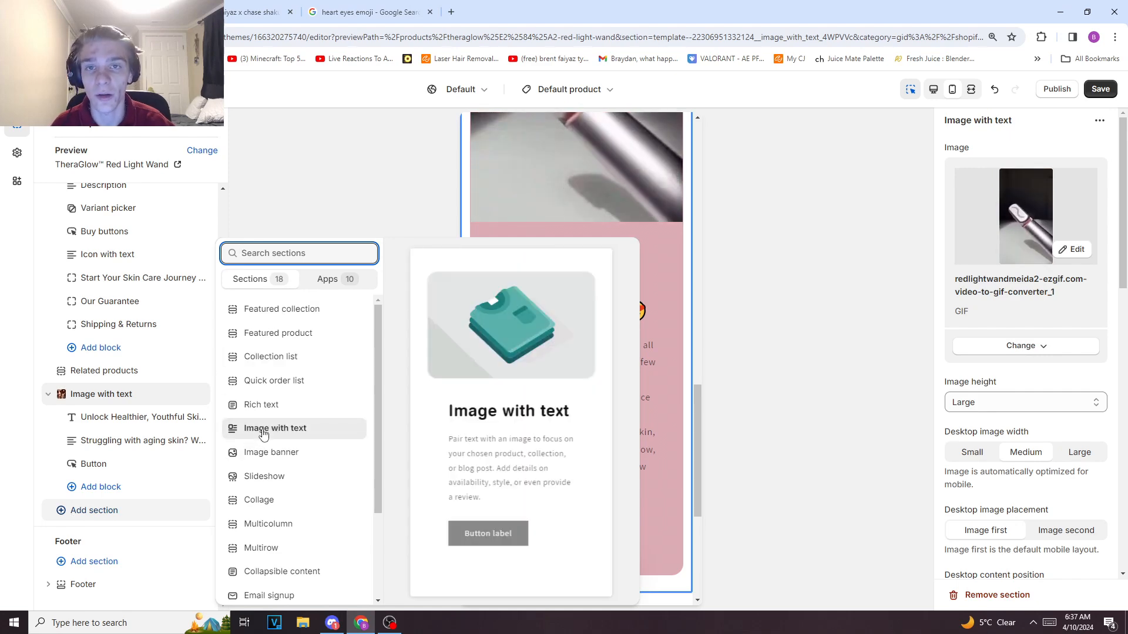
{"action": "left_click", "coordinate": [269, 429]}
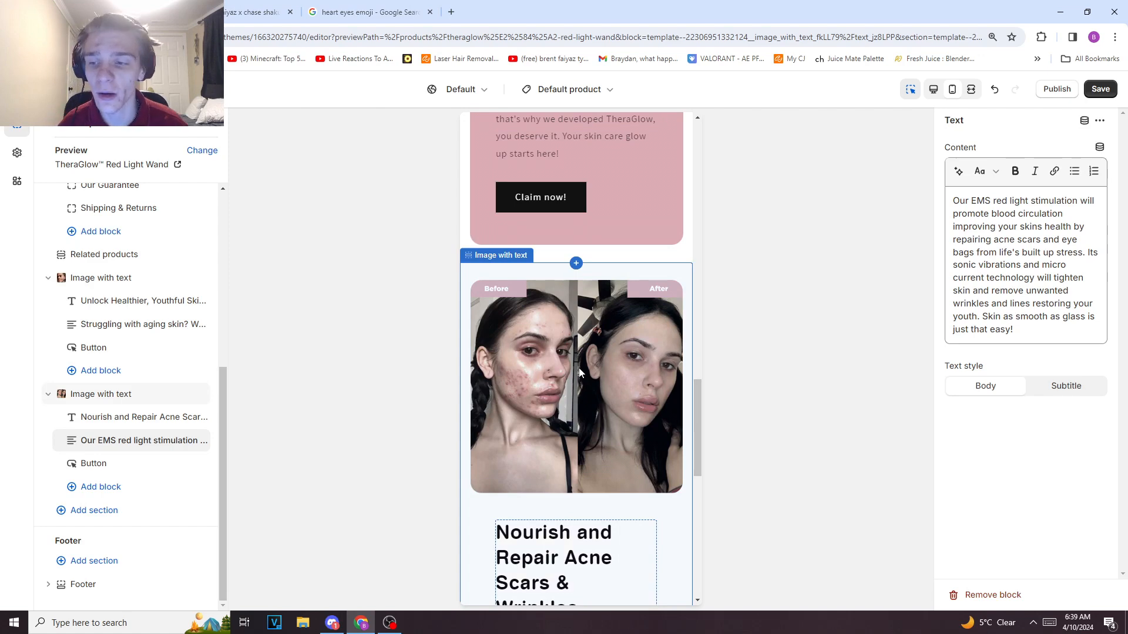
Select the new Image with text section and examine its before-and-after image, "Nourish and Repair Acne Scars & Wrinkles" heading, paragraph and placeholder button.
{"action": "scroll", "coordinate": [584, 383], "scroll_direction": "down", "scroll_amount": 1}
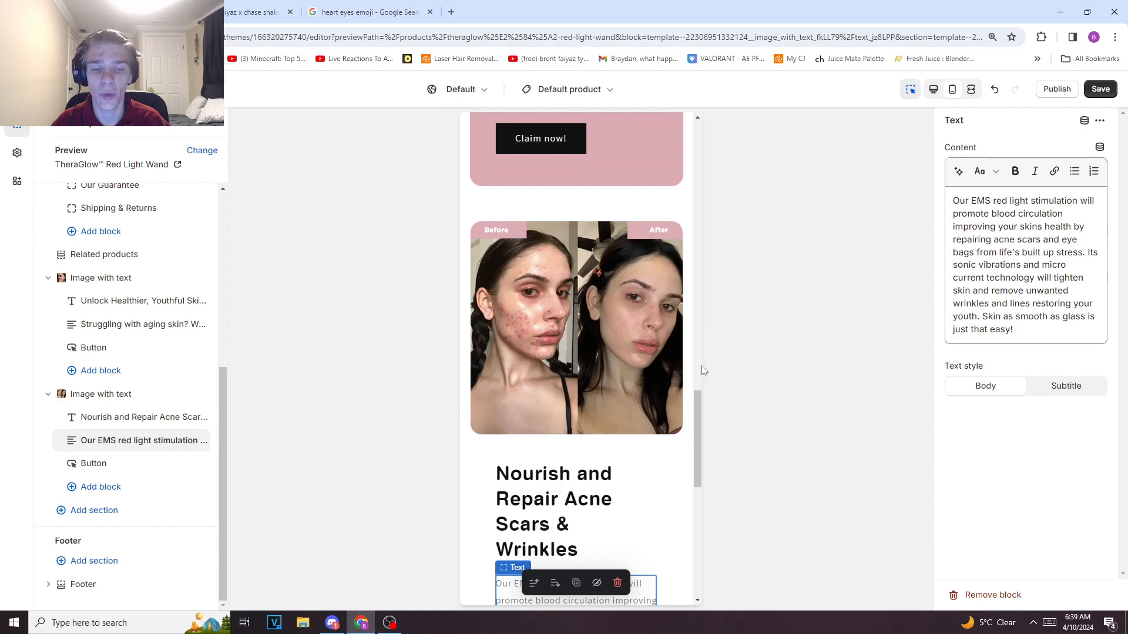
{"action": "left_click_drag", "start_coordinate": [700, 410], "coordinate": [699, 407]}
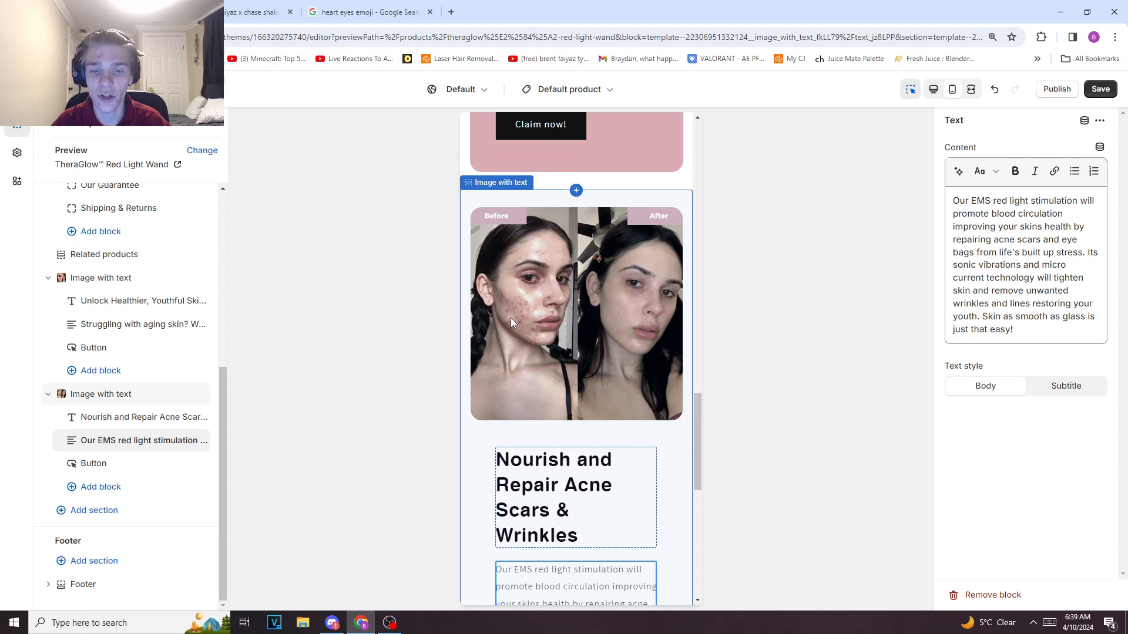
{"action": "scroll", "coordinate": [522, 370], "scroll_direction": "down", "scroll_amount": 2}
{"action": "scroll", "coordinate": [523, 407], "scroll_direction": "up", "scroll_amount": 3}
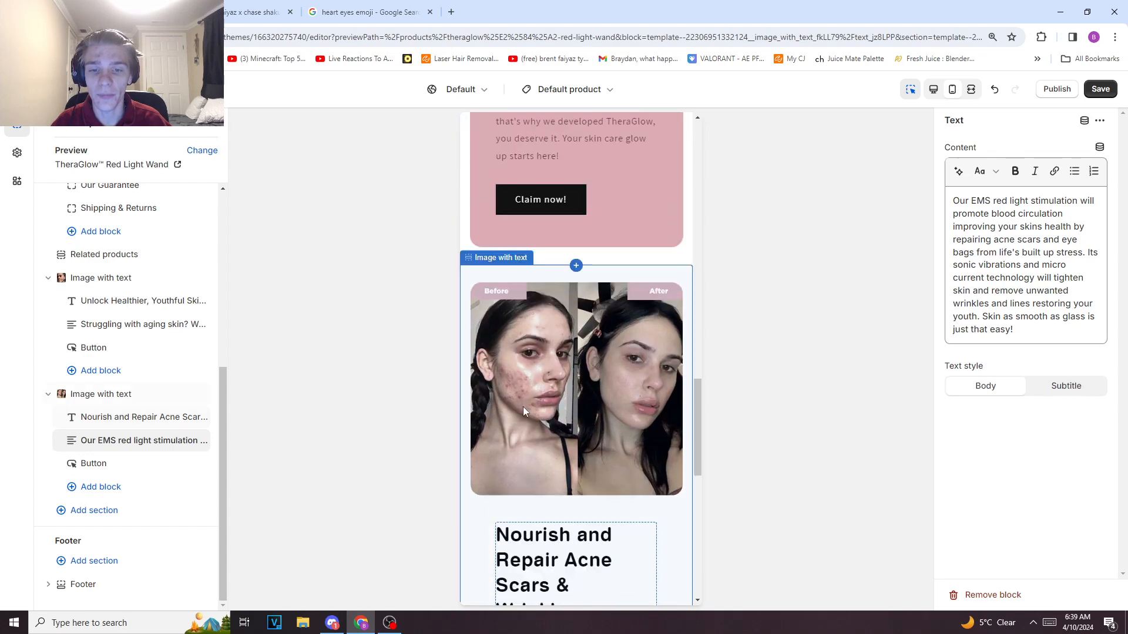
{"action": "scroll", "coordinate": [523, 406], "scroll_direction": "down", "scroll_amount": 2}
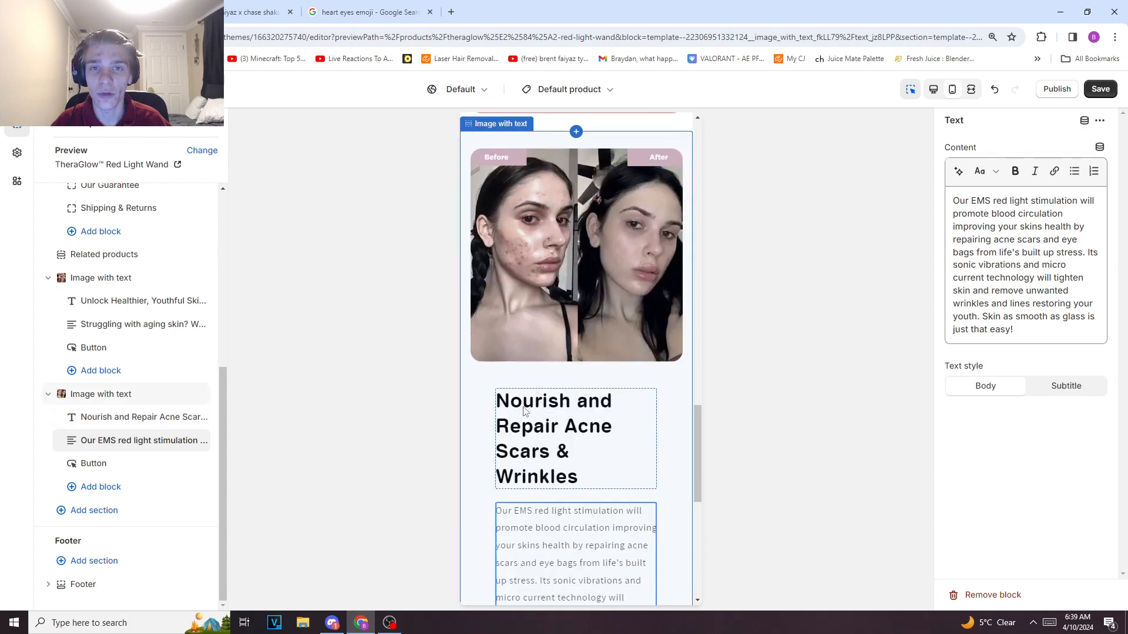
{"action": "left_click", "coordinate": [677, 397]}
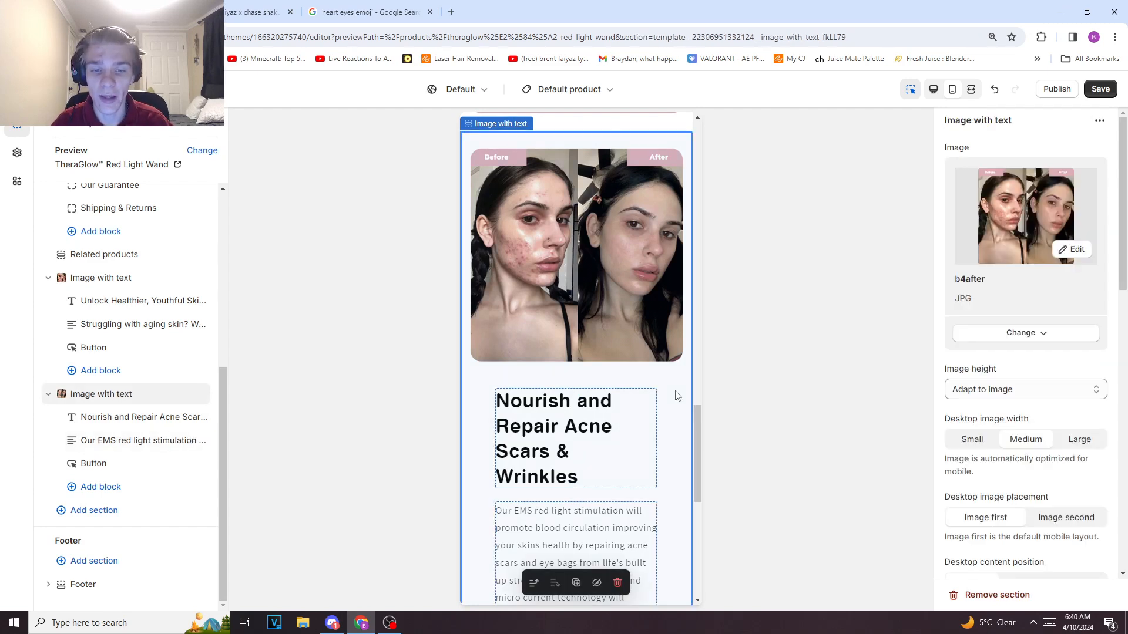
{"action": "scroll", "coordinate": [673, 391], "scroll_direction": "down", "scroll_amount": 3}
{"action": "scroll", "coordinate": [641, 376], "scroll_direction": "up", "scroll_amount": 8}
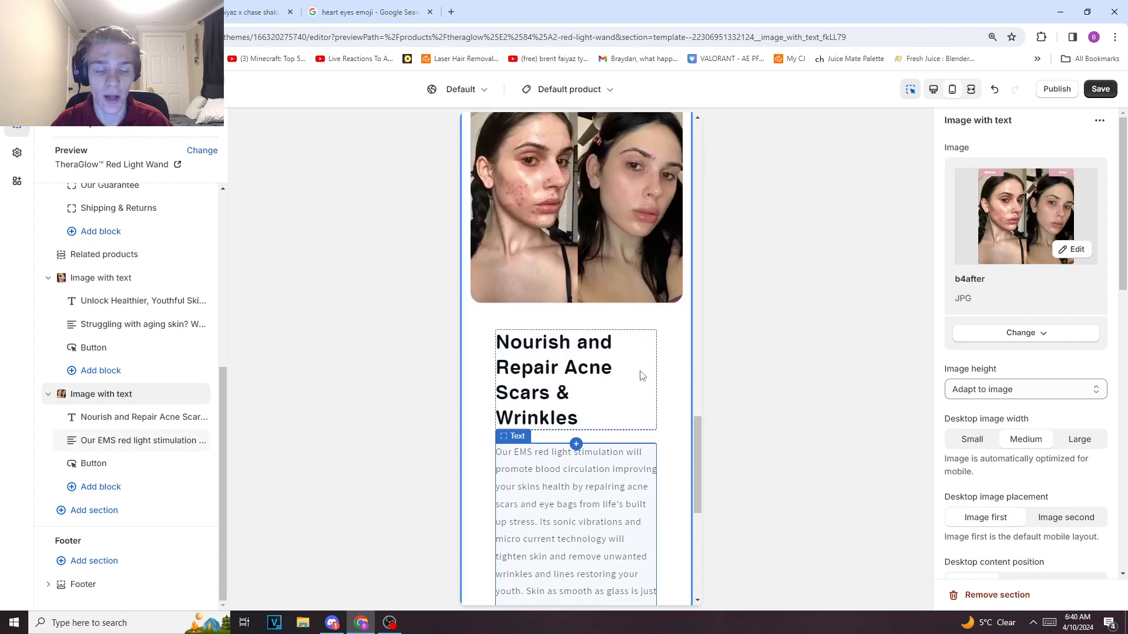
{"action": "scroll", "coordinate": [643, 381], "scroll_direction": "down", "scroll_amount": 7}
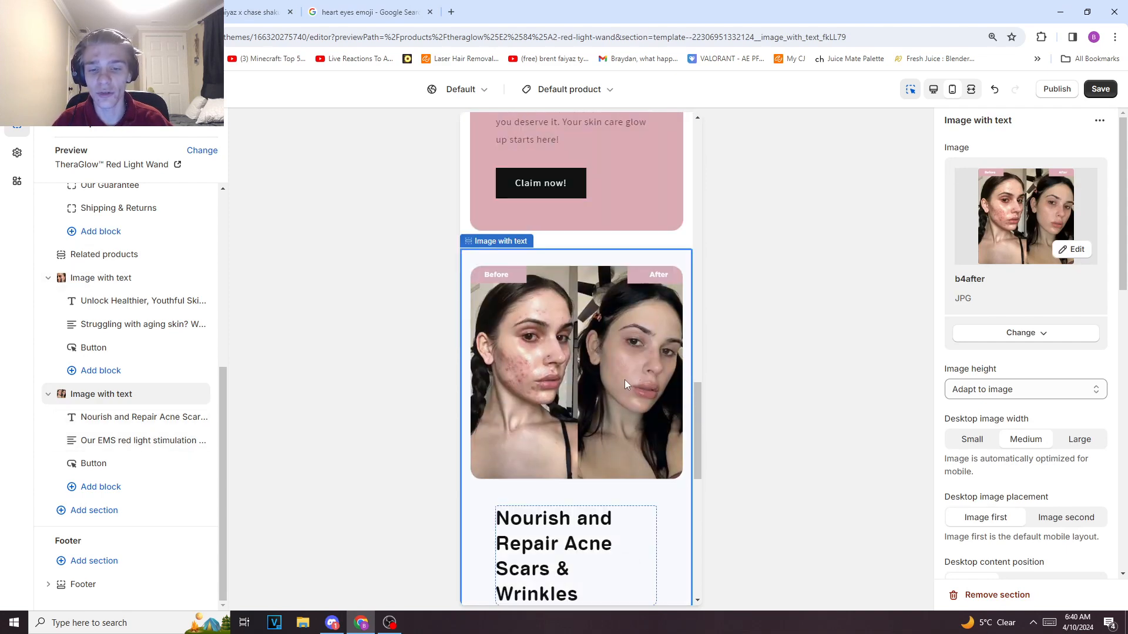
{"action": "scroll", "coordinate": [624, 276], "scroll_direction": "up", "scroll_amount": 2}
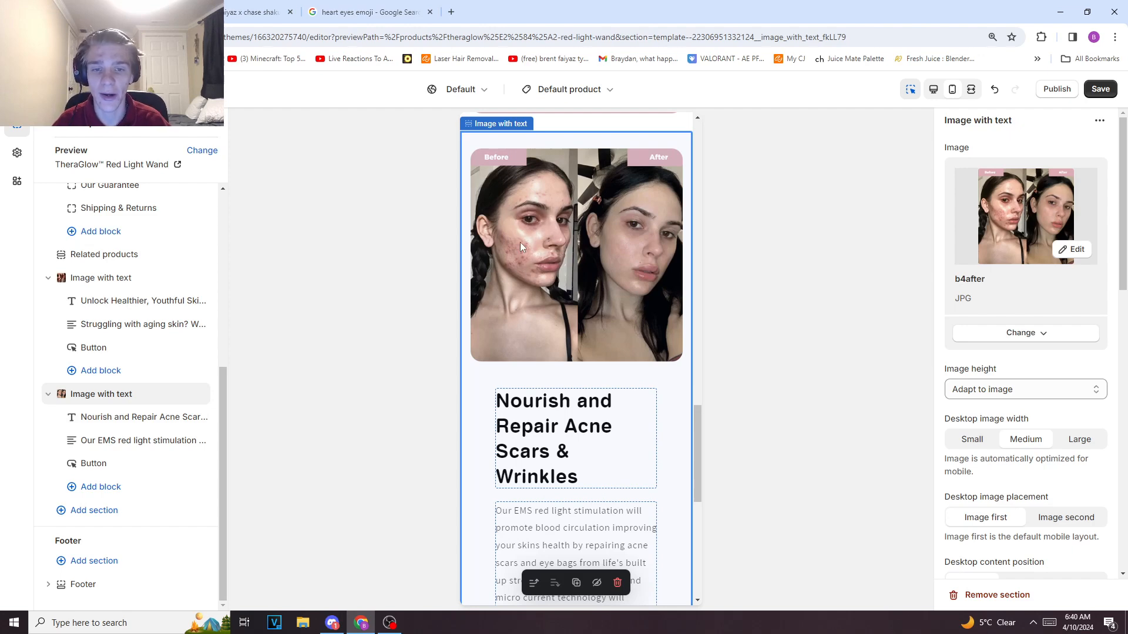
{"action": "scroll", "coordinate": [526, 326], "scroll_direction": "down", "scroll_amount": 2}
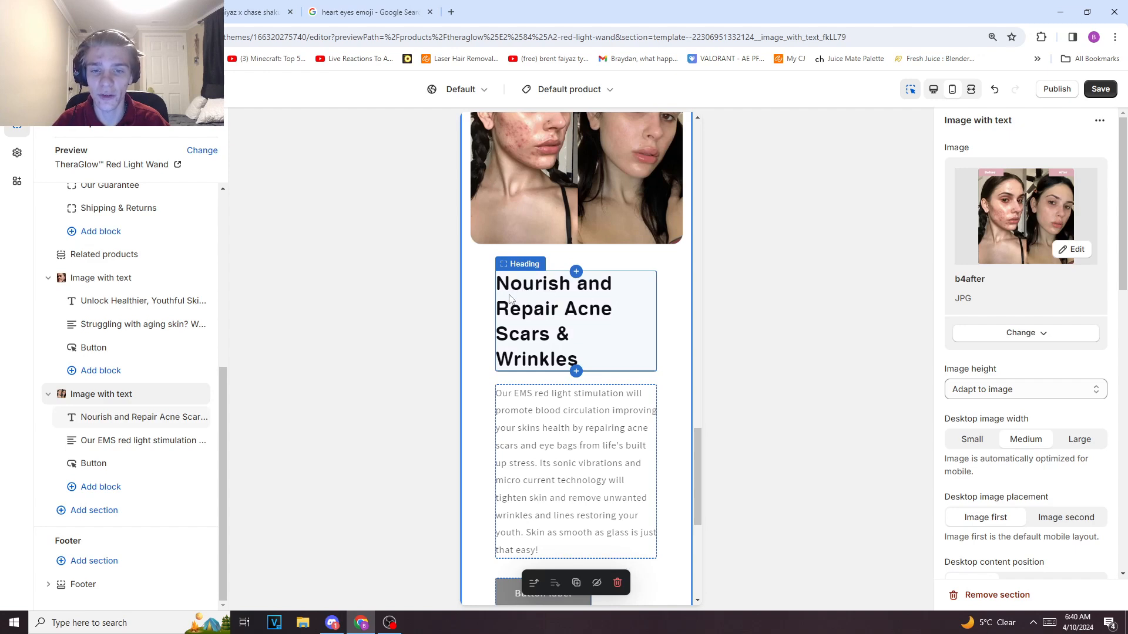
{"action": "scroll", "coordinate": [544, 348], "scroll_direction": "down", "scroll_amount": 2}
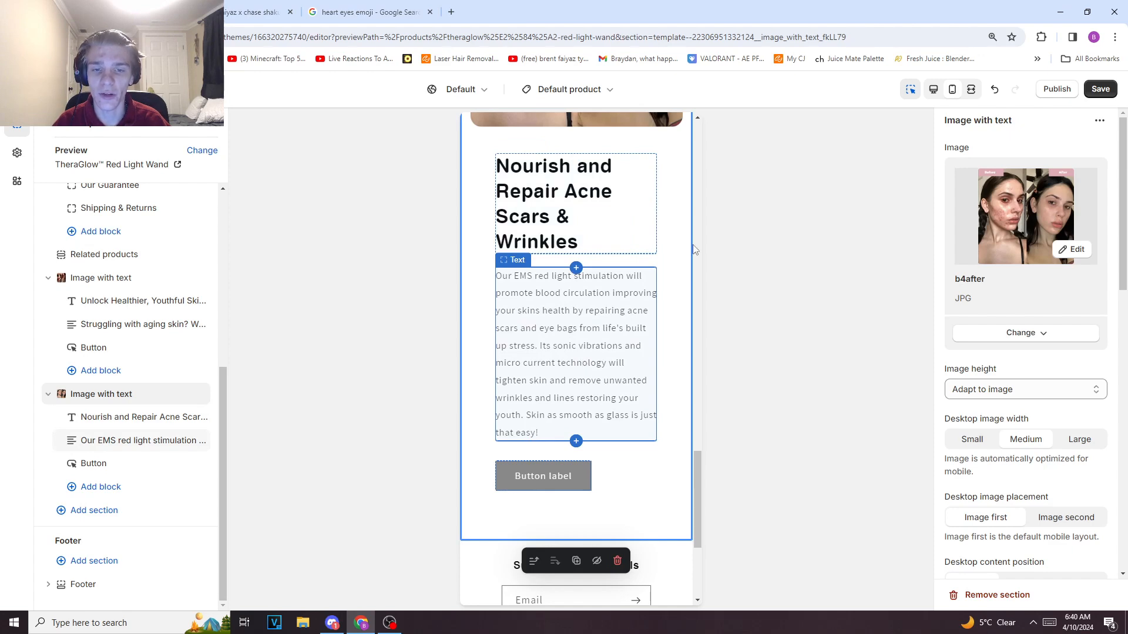
{"action": "scroll", "coordinate": [675, 308], "scroll_direction": "up", "scroll_amount": 2}
{"action": "scroll", "coordinate": [674, 310], "scroll_direction": "down", "scroll_amount": 3}
{"action": "scroll", "coordinate": [673, 311], "scroll_direction": "up", "scroll_amount": 6}
{"action": "scroll", "coordinate": [671, 312], "scroll_direction": "down", "scroll_amount": 5}
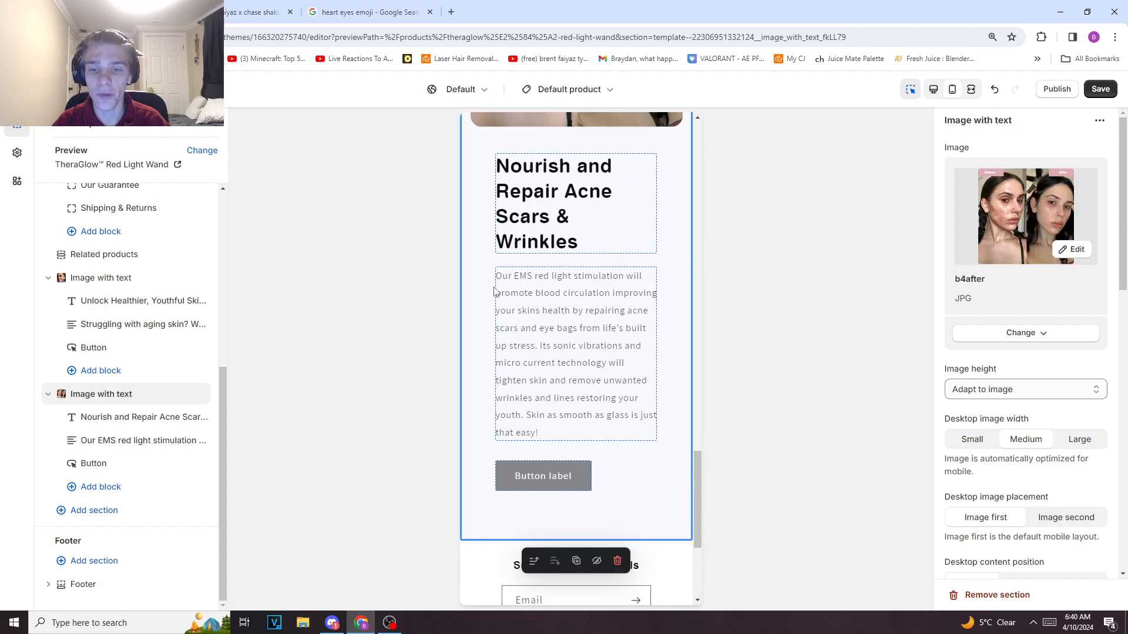
Set the container color scheme of the before-and-after Image with text section to Scheme 6.
{"action": "scroll", "coordinate": [1034, 435], "scroll_direction": "down", "scroll_amount": 5}
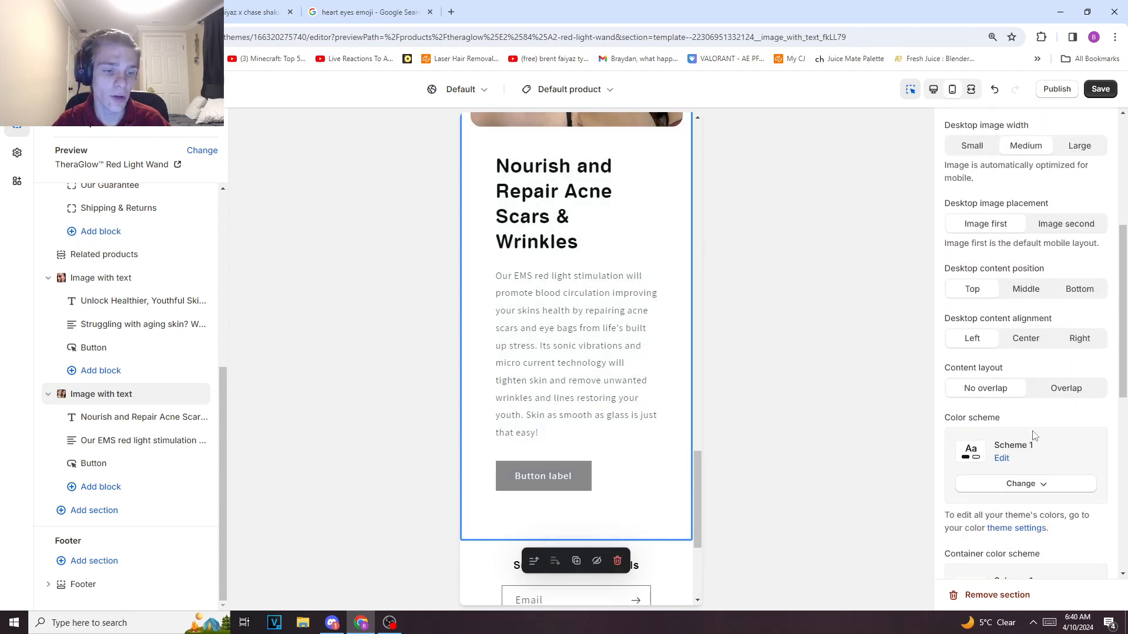
{"action": "scroll", "coordinate": [1020, 487], "scroll_direction": "down", "scroll_amount": 3}
{"action": "left_click", "coordinate": [1020, 444]}
{"action": "left_click", "coordinate": [1011, 413]}
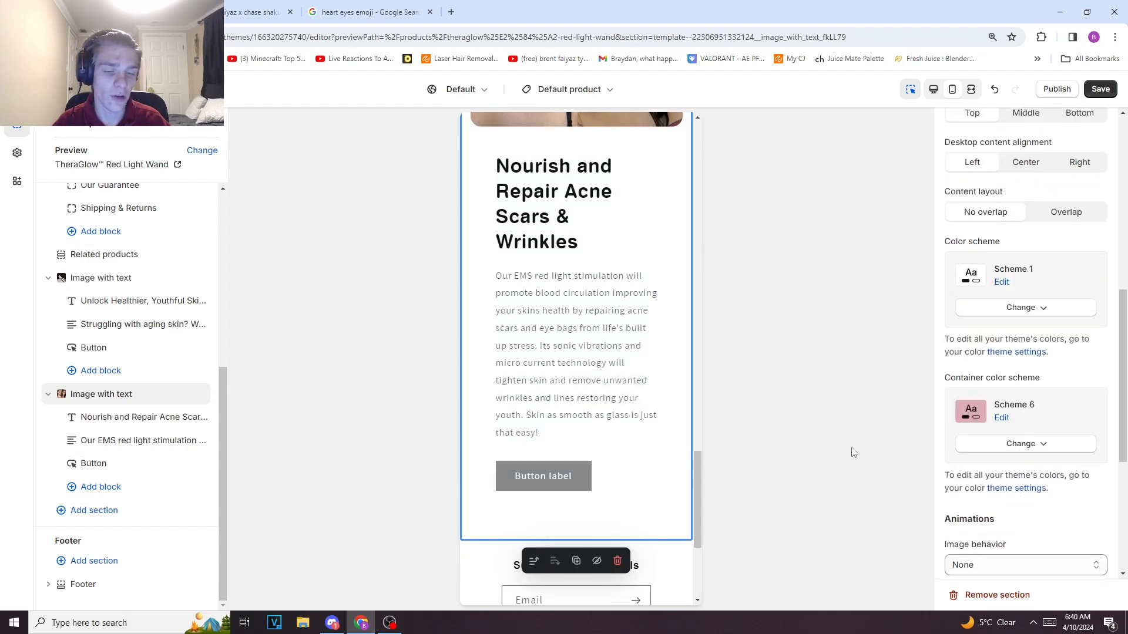
Compare the recolored before-and-after section with the first Image with text section in the preview.
{"action": "scroll", "coordinate": [648, 429], "scroll_direction": "down", "scroll_amount": 6}
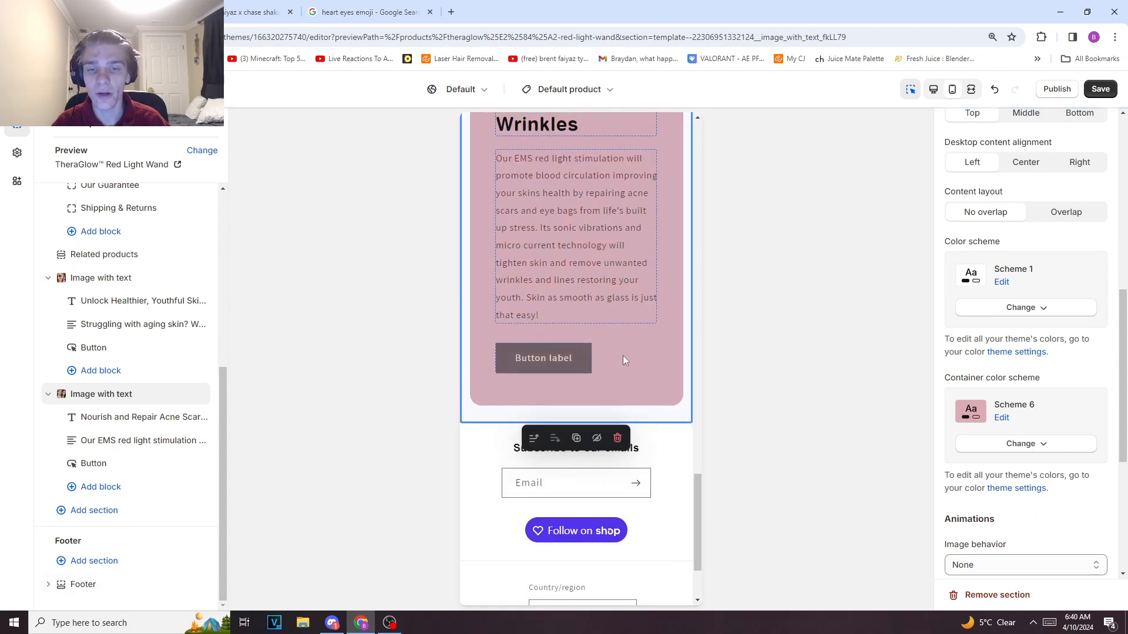
{"action": "scroll", "coordinate": [622, 355], "scroll_direction": "up", "scroll_amount": 15}
{"action": "scroll", "coordinate": [619, 359], "scroll_direction": "down", "scroll_amount": 5}
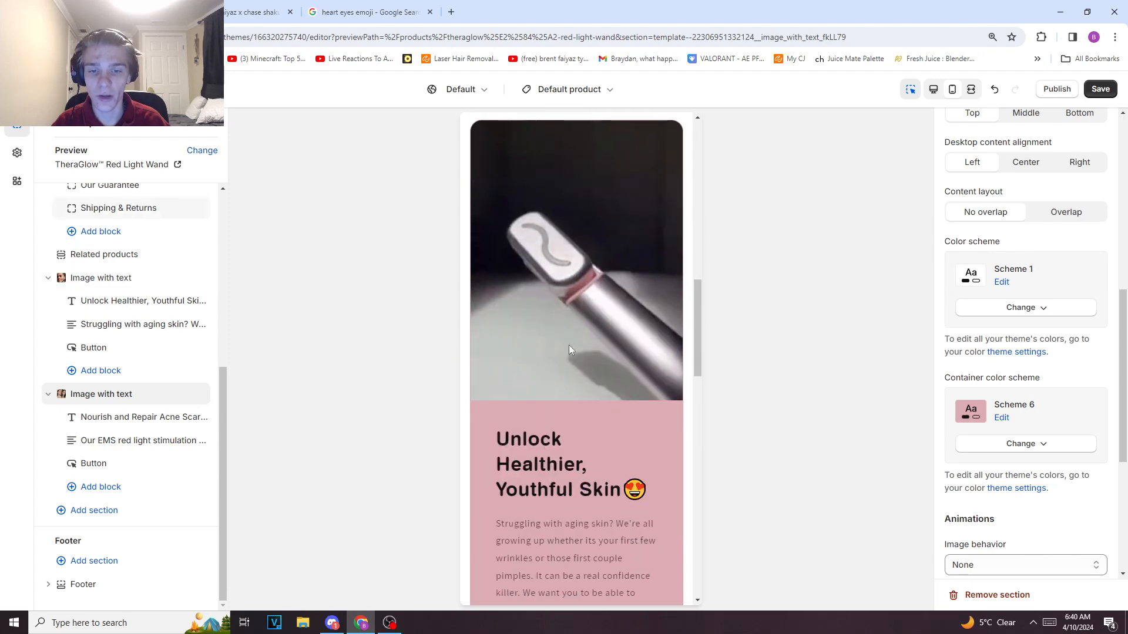
{"action": "scroll", "coordinate": [562, 261], "scroll_direction": "down", "scroll_amount": 3}
{"action": "scroll", "coordinate": [562, 260], "scroll_direction": "up", "scroll_amount": 4}
{"action": "scroll", "coordinate": [562, 259], "scroll_direction": "down", "scroll_amount": 10}
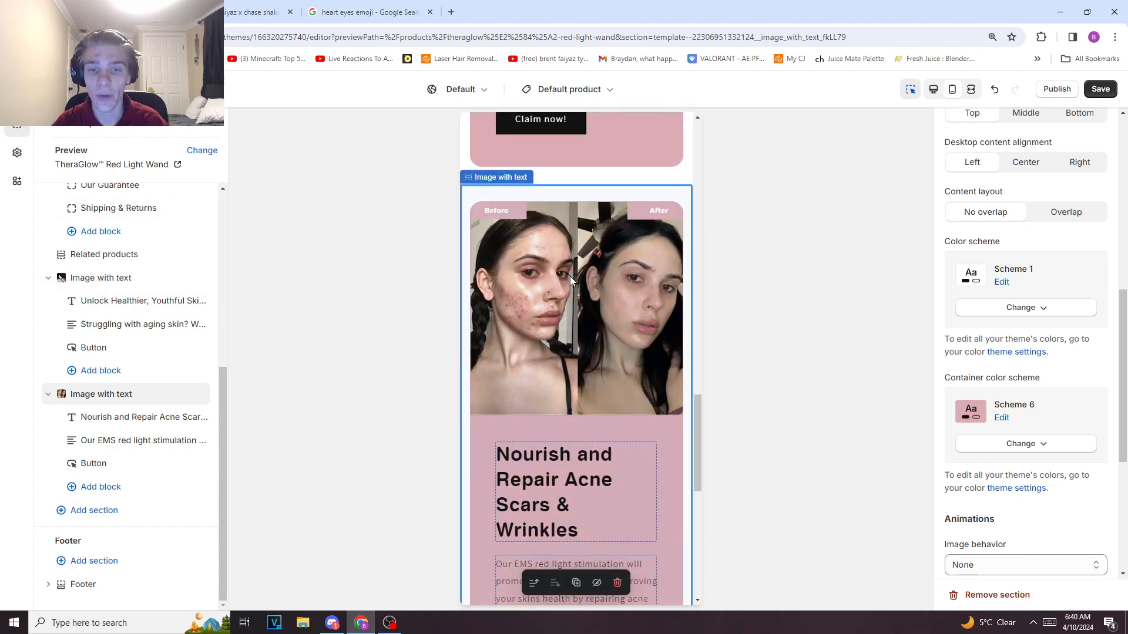
{"action": "scroll", "coordinate": [567, 276], "scroll_direction": "down", "scroll_amount": 3}
{"action": "scroll", "coordinate": [567, 277], "scroll_direction": "up", "scroll_amount": 12}
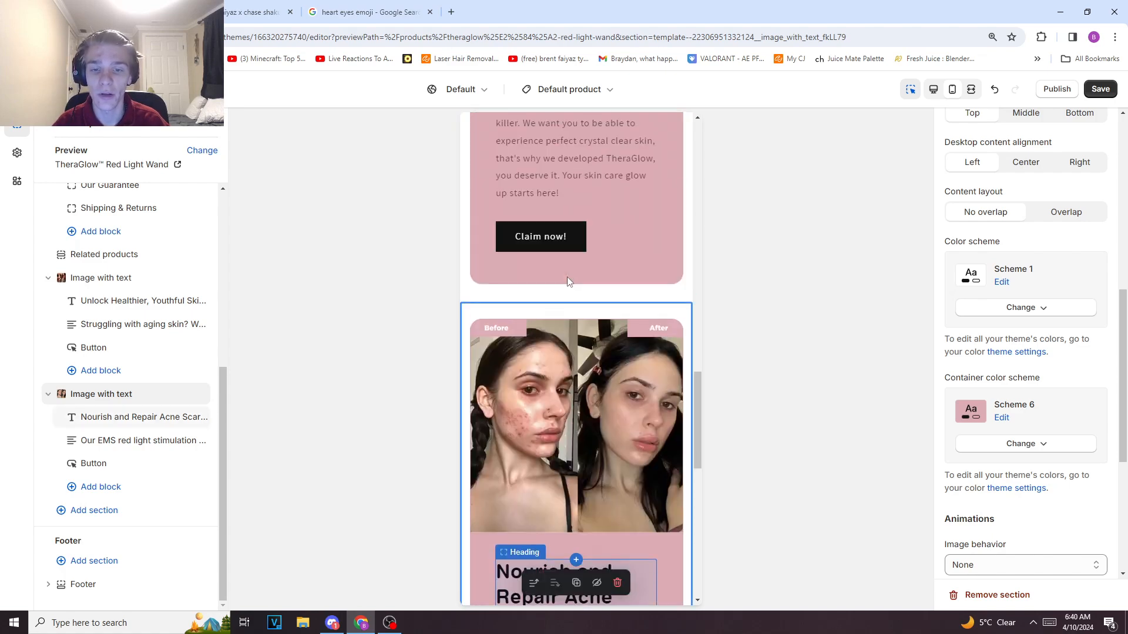
{"action": "scroll", "coordinate": [567, 281], "scroll_direction": "up", "scroll_amount": 8}
{"action": "scroll", "coordinate": [567, 282], "scroll_direction": "down", "scroll_amount": 20}
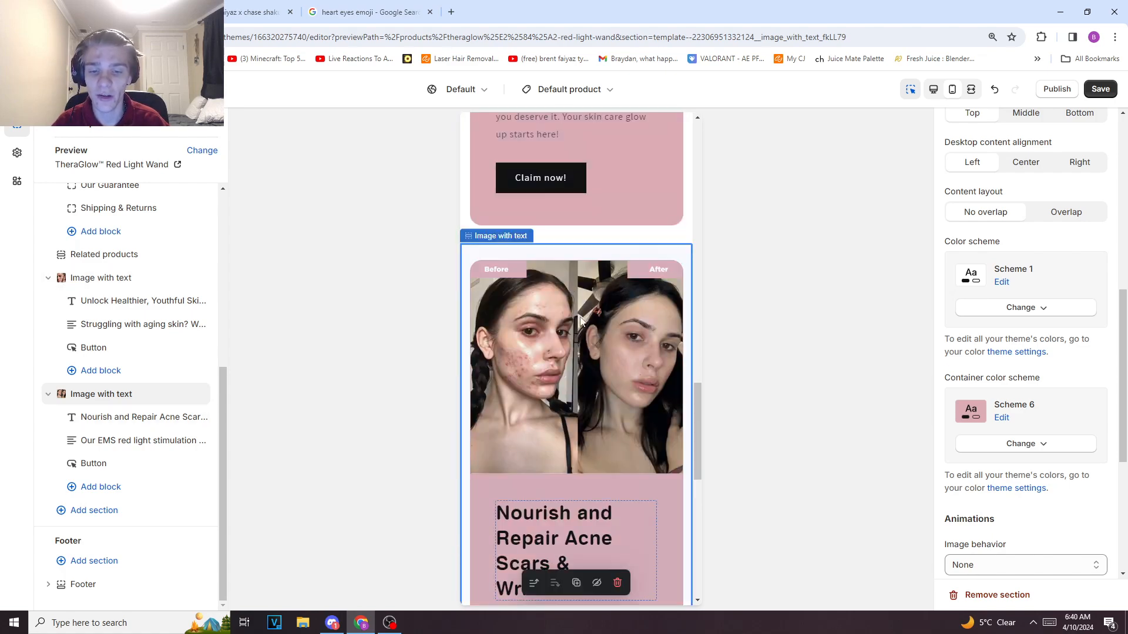
Remove the placeholder Button block from the before-and-after Image with text section and check the section in the preview.
{"action": "scroll", "coordinate": [581, 441], "scroll_direction": "down", "scroll_amount": 3}
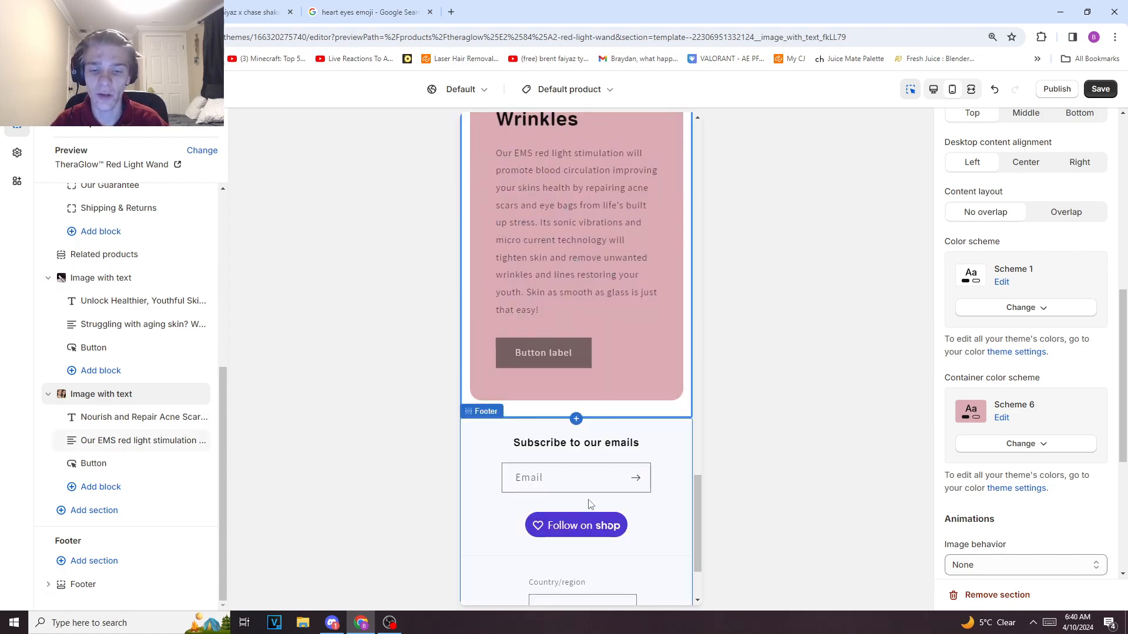
{"action": "left_click", "coordinate": [184, 464]}
{"action": "scroll", "coordinate": [588, 494], "scroll_direction": "up", "scroll_amount": 10}
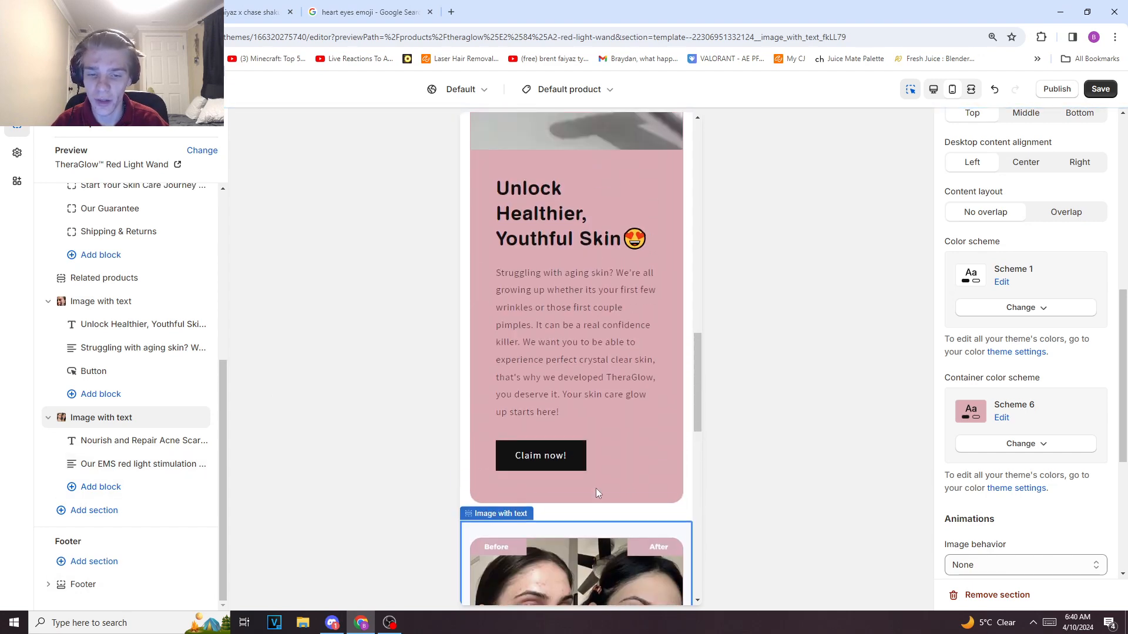
{"action": "scroll", "coordinate": [596, 496], "scroll_direction": "down", "scroll_amount": 14}
{"action": "scroll", "coordinate": [521, 359], "scroll_direction": "up", "scroll_amount": 7}
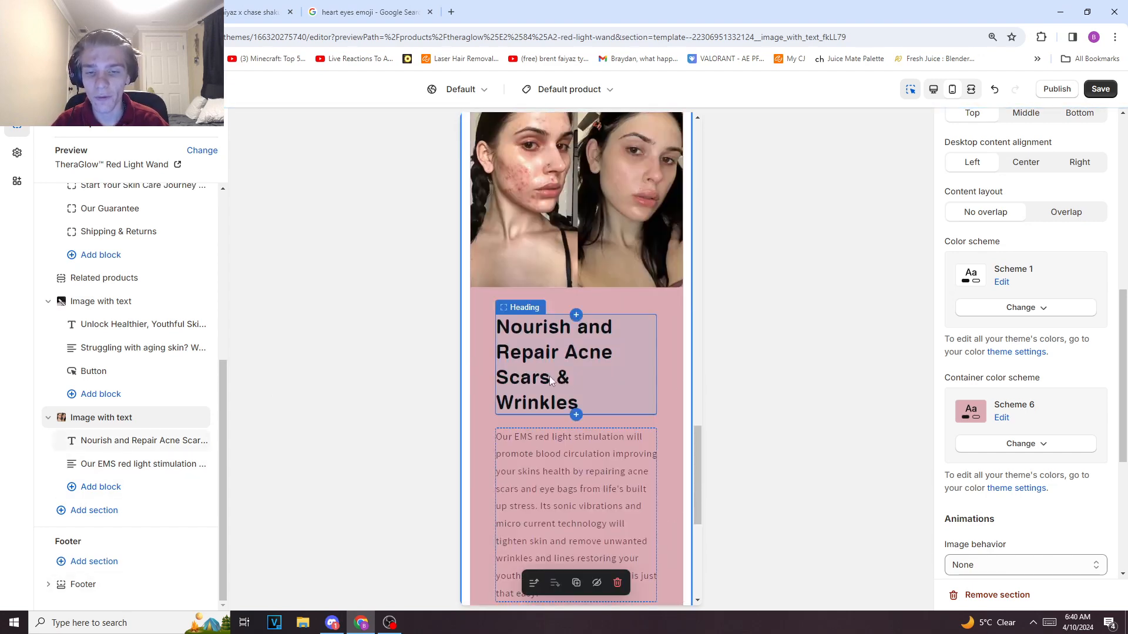
Add a Rich text section below the before-and-after Image with text section.
{"action": "scroll", "coordinate": [590, 365], "scroll_direction": "down", "scroll_amount": 5}
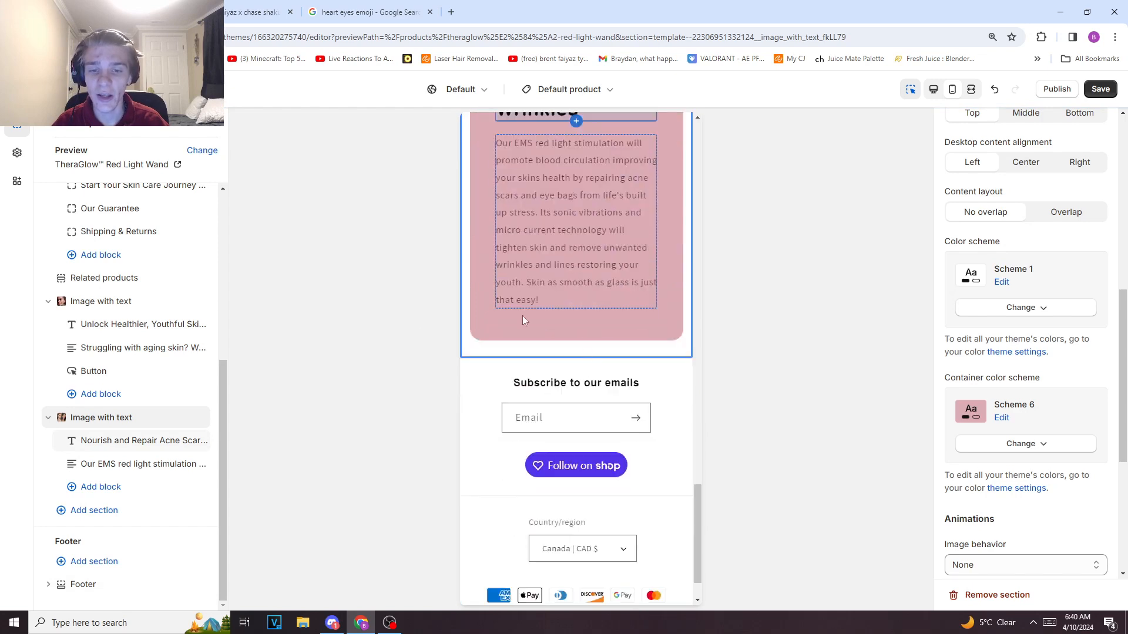
{"action": "left_click", "coordinate": [128, 513]}
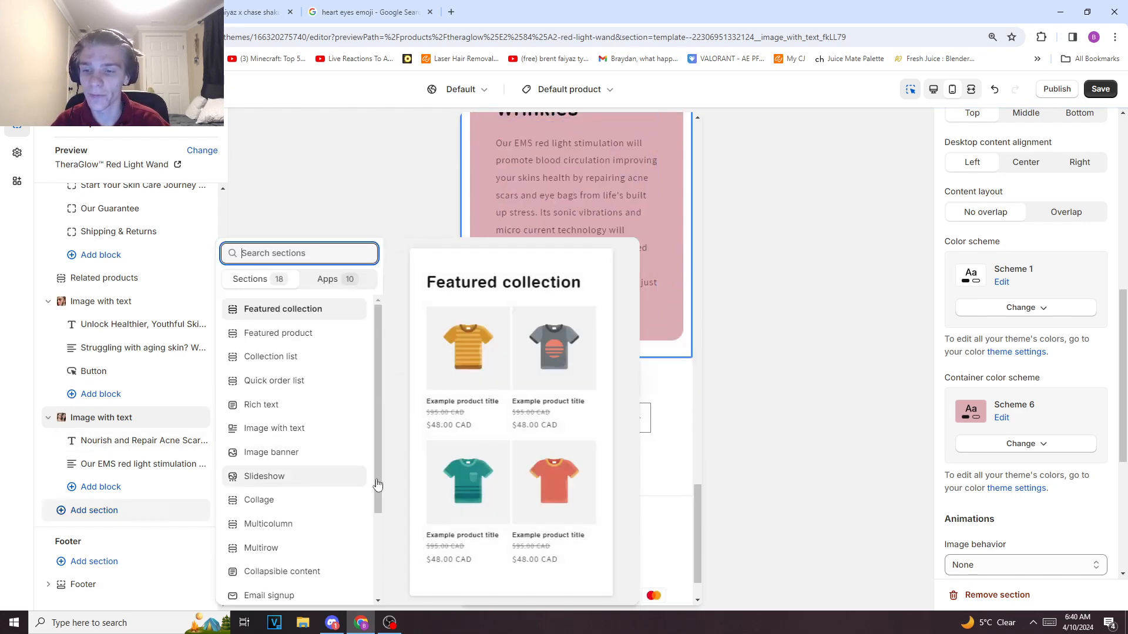
{"action": "left_click", "coordinate": [277, 406]}
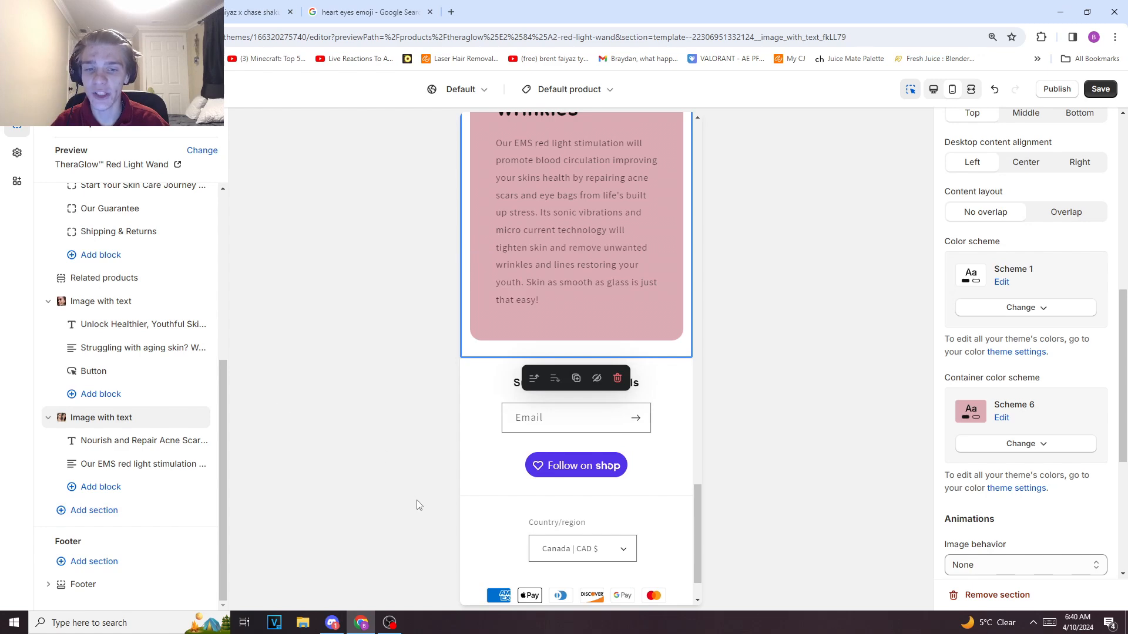
Review the page from the trust icons and collapsible rows down through both Image with text sections.
{"action": "scroll", "coordinate": [559, 452], "scroll_direction": "up", "scroll_amount": 10}
{"action": "scroll", "coordinate": [552, 441], "scroll_direction": "up", "scroll_amount": 6}
{"action": "scroll", "coordinate": [569, 441], "scroll_direction": "down", "scroll_amount": 6}
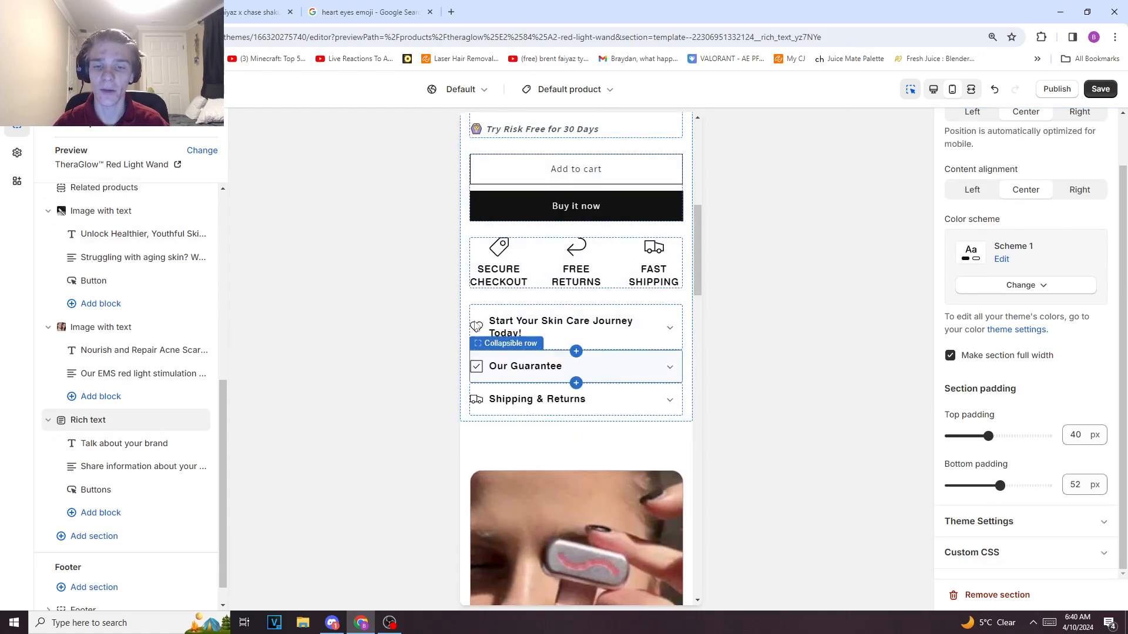
{"action": "scroll", "coordinate": [672, 309], "scroll_direction": "down", "scroll_amount": 1}
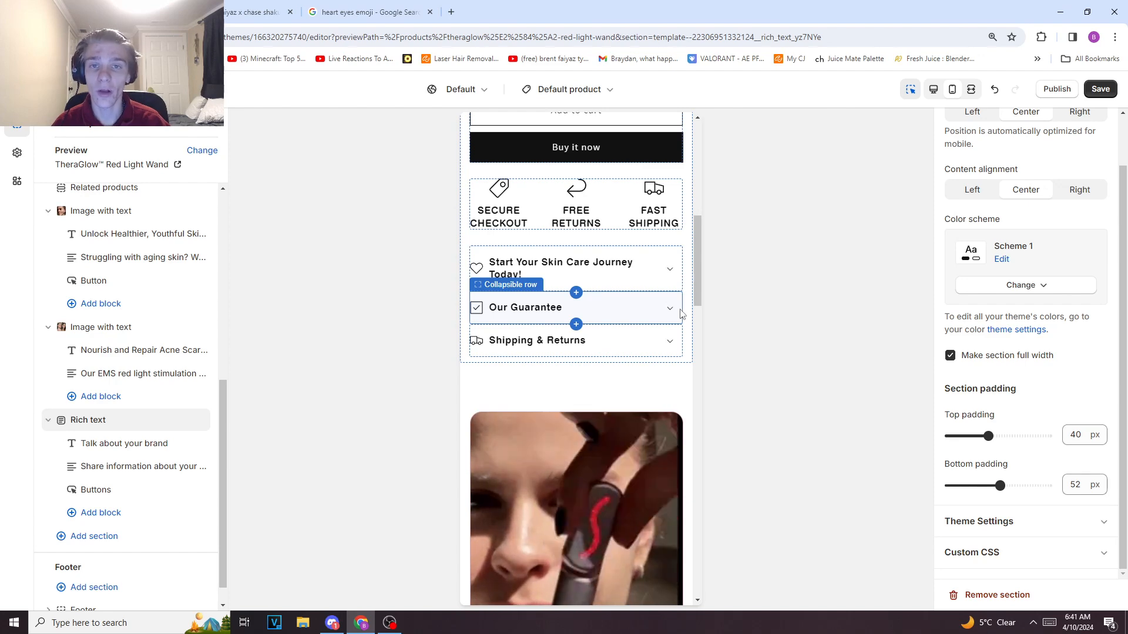
{"action": "scroll", "coordinate": [673, 320], "scroll_direction": "down", "scroll_amount": 1}
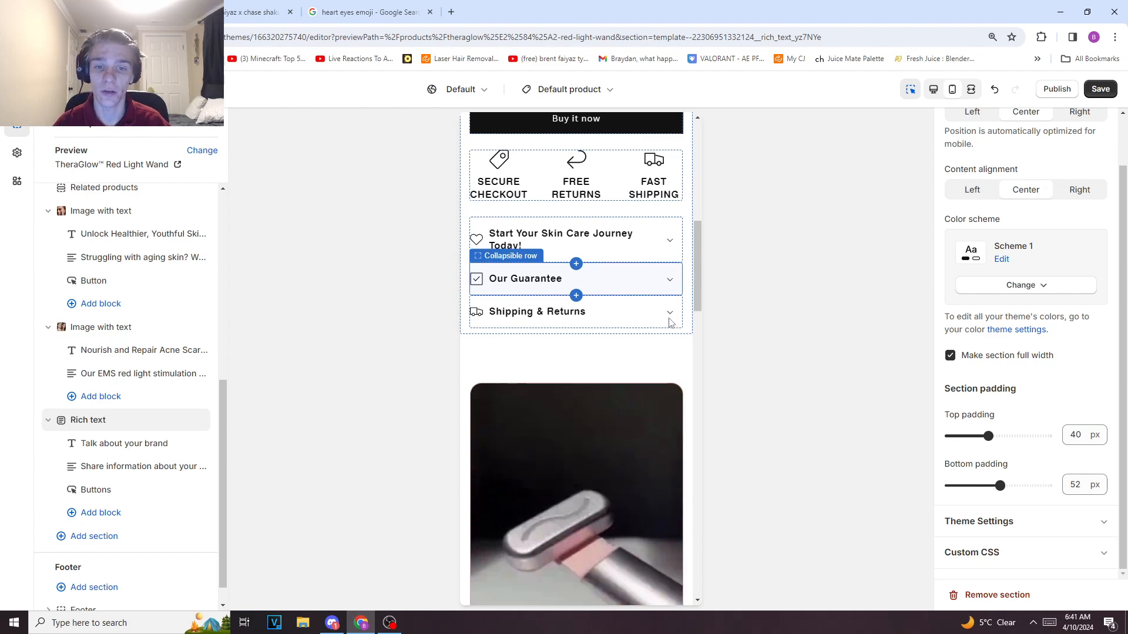
{"action": "scroll", "coordinate": [663, 314], "scroll_direction": "down", "scroll_amount": 10}
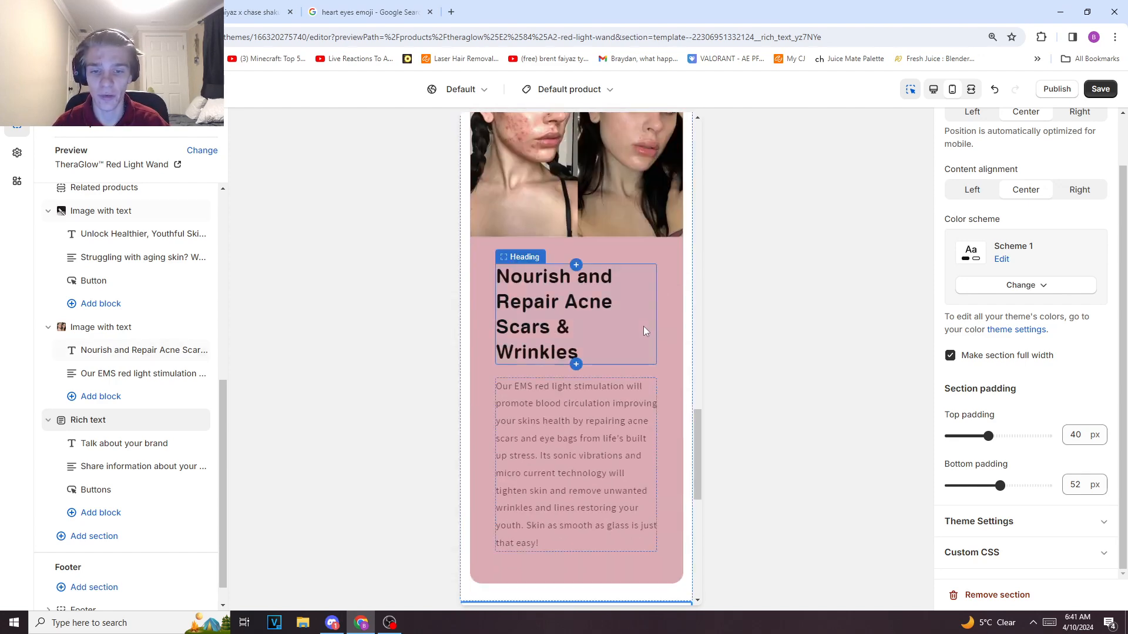
{"action": "scroll", "coordinate": [645, 332], "scroll_direction": "up", "scroll_amount": 12}
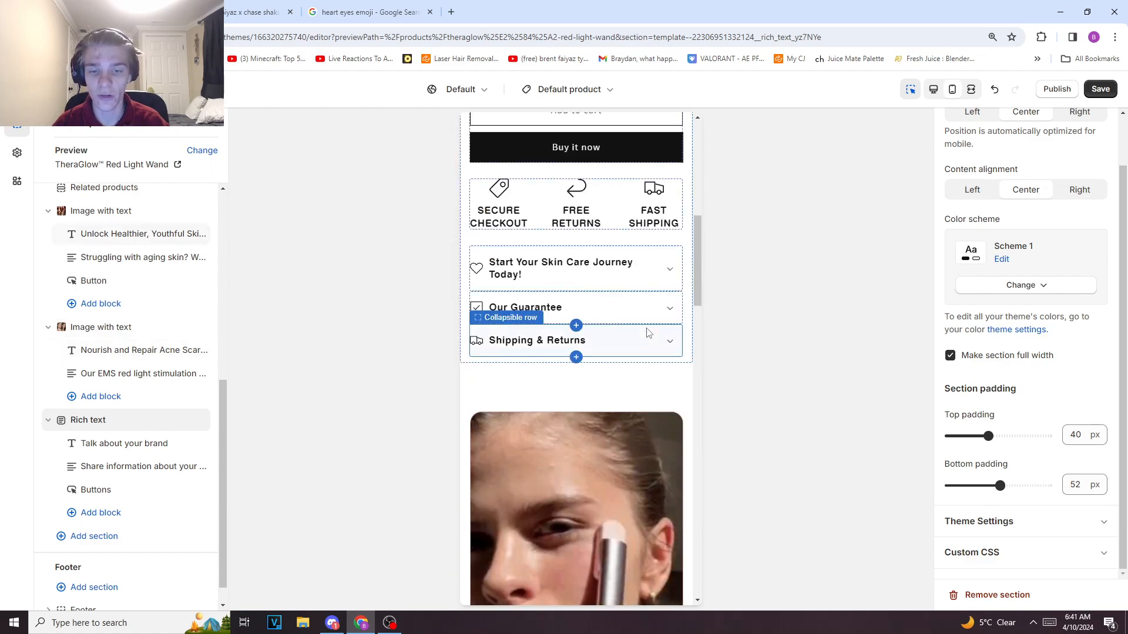
Replace the placeholder heading of the Rich text section with "30 Day Stress Free Guarantee" and a pink heart emoji.
{"action": "scroll", "coordinate": [647, 333], "scroll_direction": "down", "scroll_amount": 12}
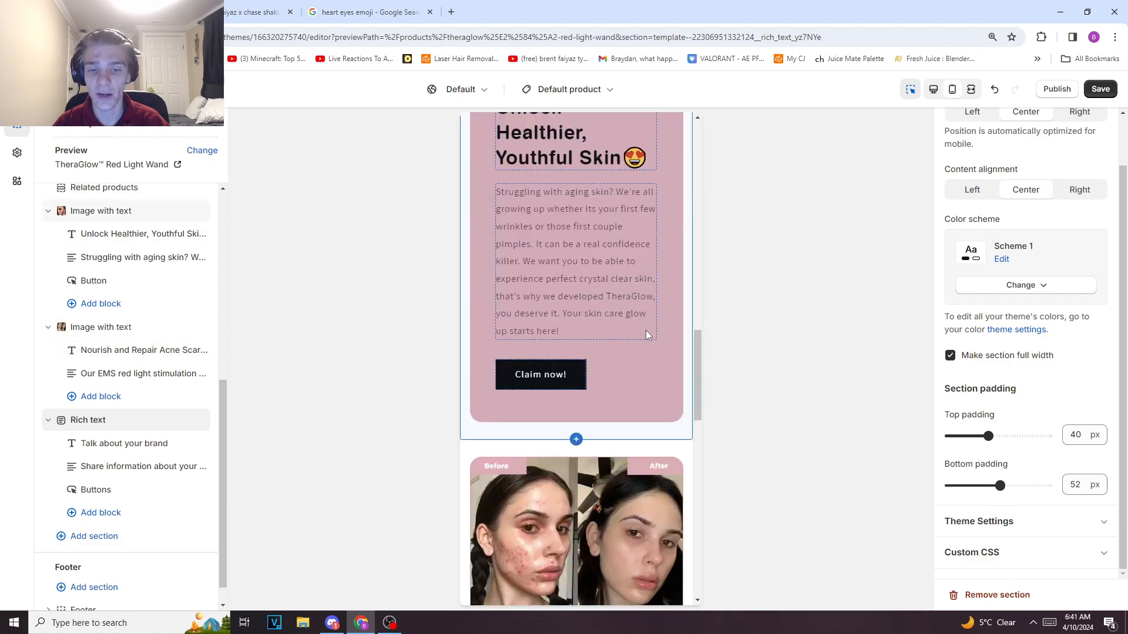
{"action": "scroll", "coordinate": [646, 330], "scroll_direction": "down", "scroll_amount": 8}
{"action": "scroll", "coordinate": [641, 322], "scroll_direction": "up", "scroll_amount": 3}
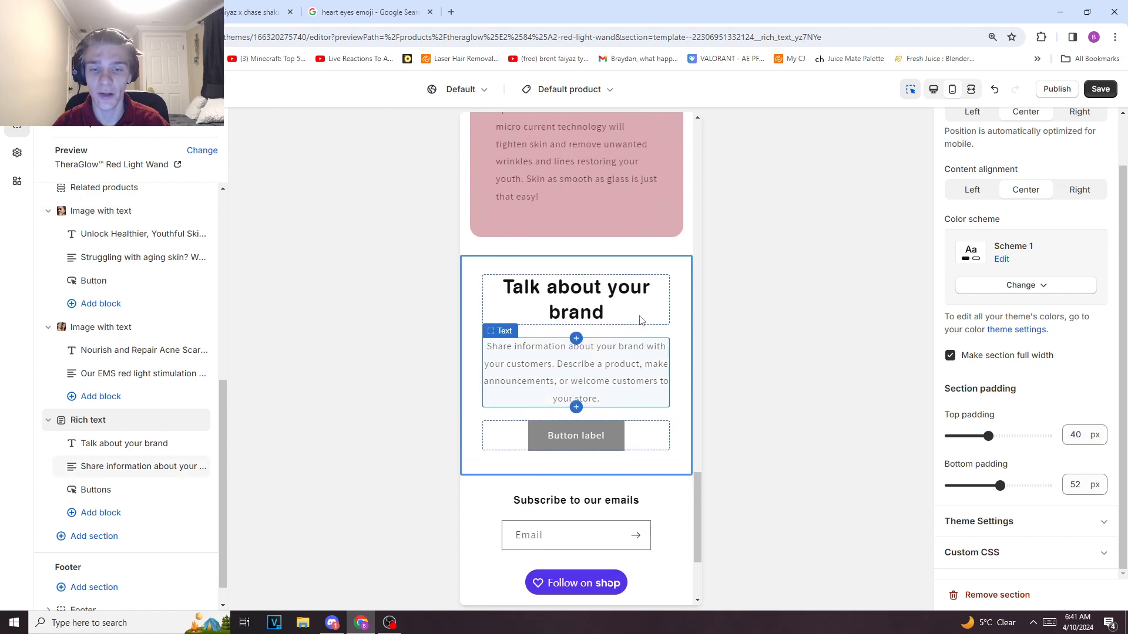
{"action": "scroll", "coordinate": [631, 339], "scroll_direction": "down", "scroll_amount": 2}
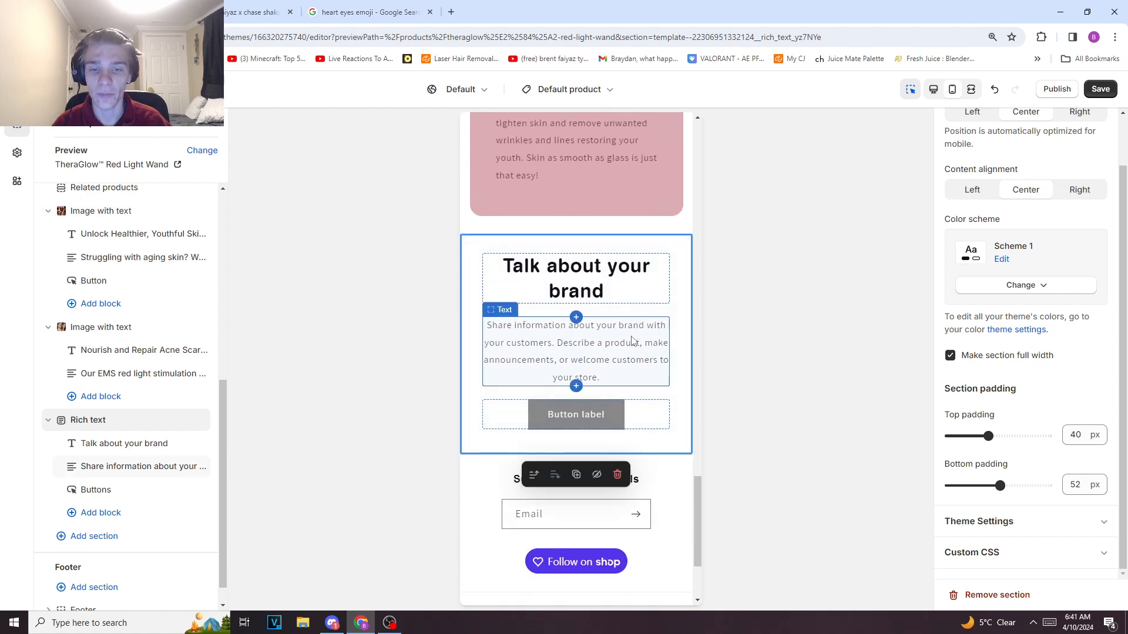
{"action": "left_click", "coordinate": [626, 292]}
{"action": "left_click_drag", "start_coordinate": [1096, 189], "coordinate": [861, 205]}
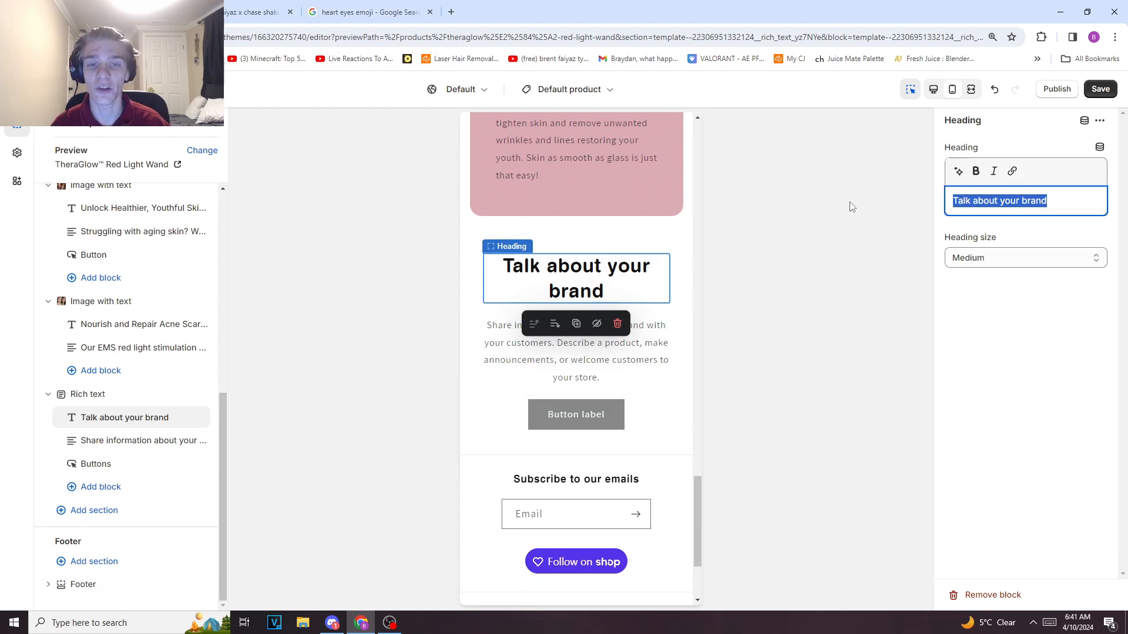
{"action": "key", "text": "BackSpace"}
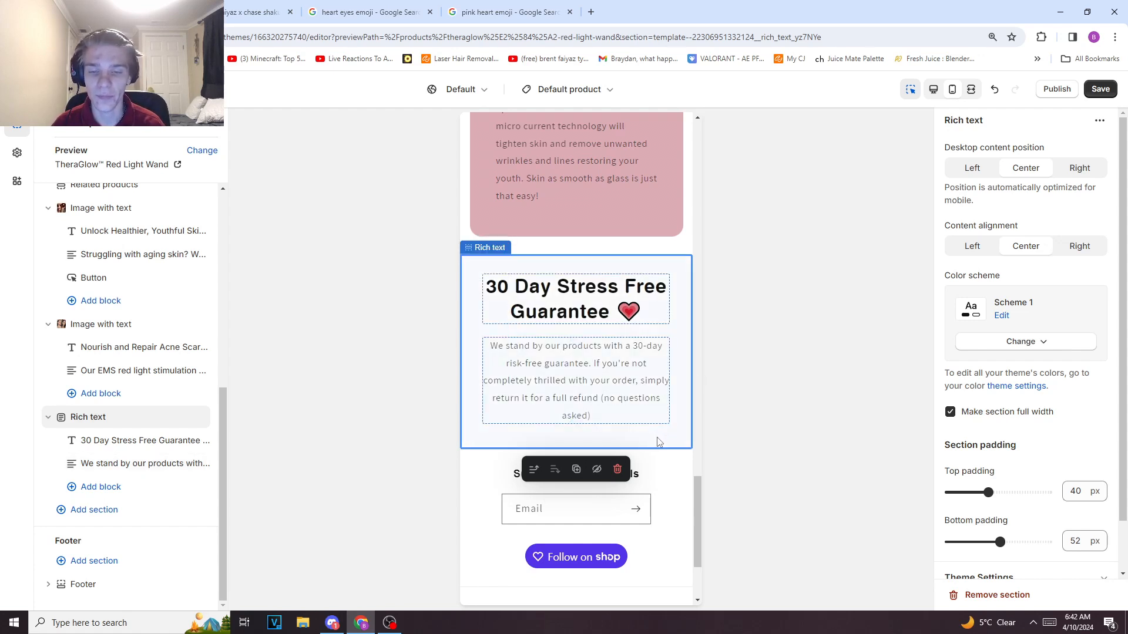
Apply color Scheme 6 to the Rich text guarantee section and check it against the neighbouring section in the preview.
{"action": "left_click", "coordinate": [994, 341]}
{"action": "left_click", "coordinate": [987, 537]}
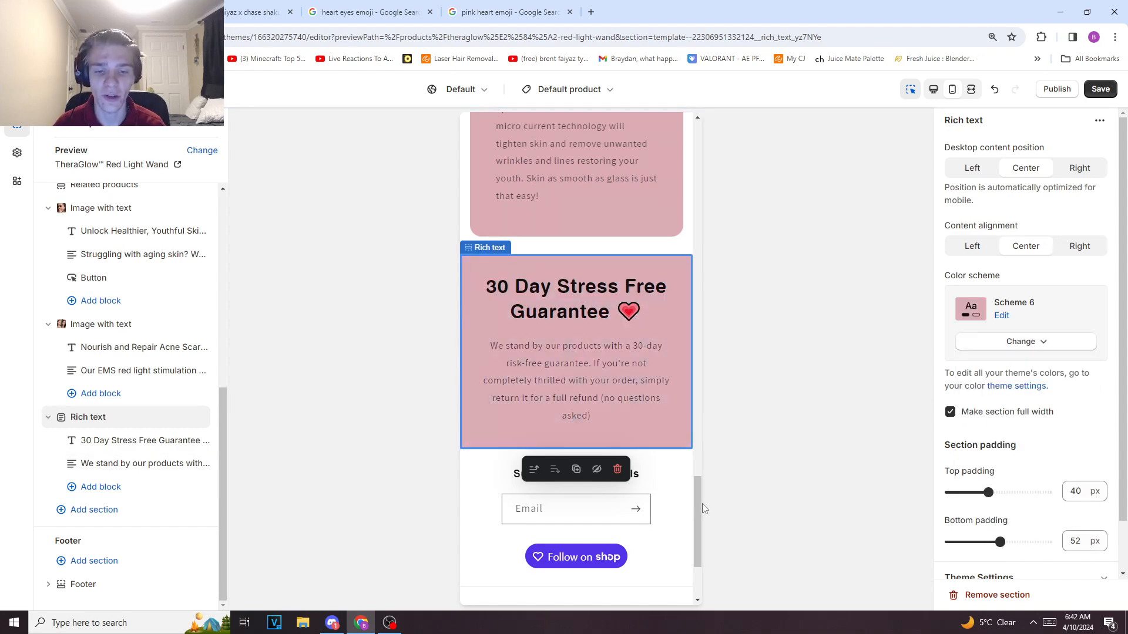
{"action": "left_click_drag", "start_coordinate": [698, 497], "coordinate": [696, 457]}
{"action": "scroll", "coordinate": [668, 441], "scroll_direction": "down", "scroll_amount": 4}
{"action": "mouse_move", "coordinate": [698, 497]}
{"action": "left_mouse_down"}
{"action": "mouse_move", "coordinate": [696, 292]}
{"action": "mouse_move", "coordinate": [672, 386]}
{"action": "mouse_move", "coordinate": [574, 359]}
{"action": "left_mouse_up"}
{"action": "scroll", "coordinate": [574, 359], "scroll_direction": "down", "scroll_amount": 10}
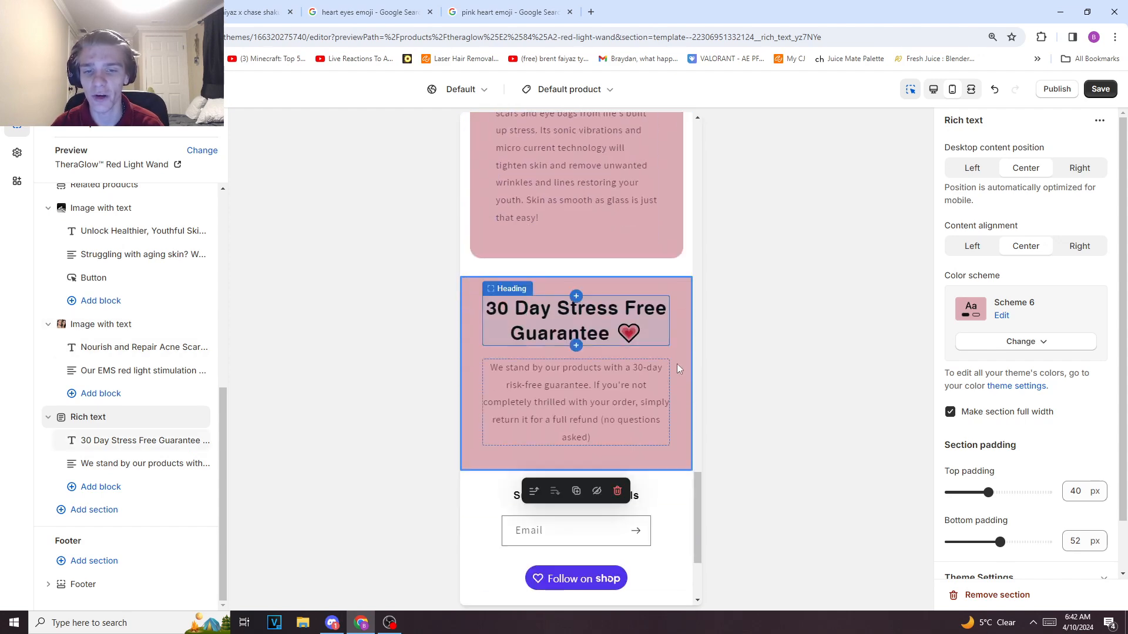
{"action": "scroll", "coordinate": [578, 385], "scroll_direction": "down", "scroll_amount": 3}
{"action": "scroll", "coordinate": [561, 400], "scroll_direction": "up", "scroll_amount": 4}
{"action": "scroll", "coordinate": [557, 392], "scroll_direction": "down", "scroll_amount": 2}
Add another Image with text section below the Rich text guarantee section.
{"action": "left_click", "coordinate": [556, 392]}
{"action": "left_click", "coordinate": [578, 271]}
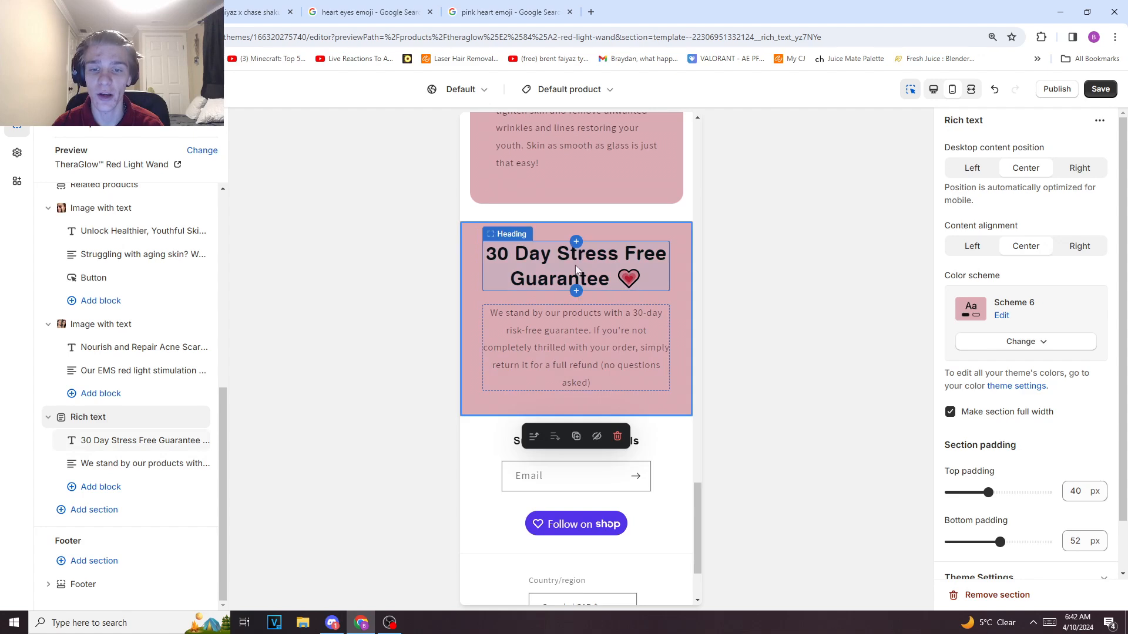
{"action": "left_click", "coordinate": [317, 311]}
{"action": "left_click", "coordinate": [103, 510]}
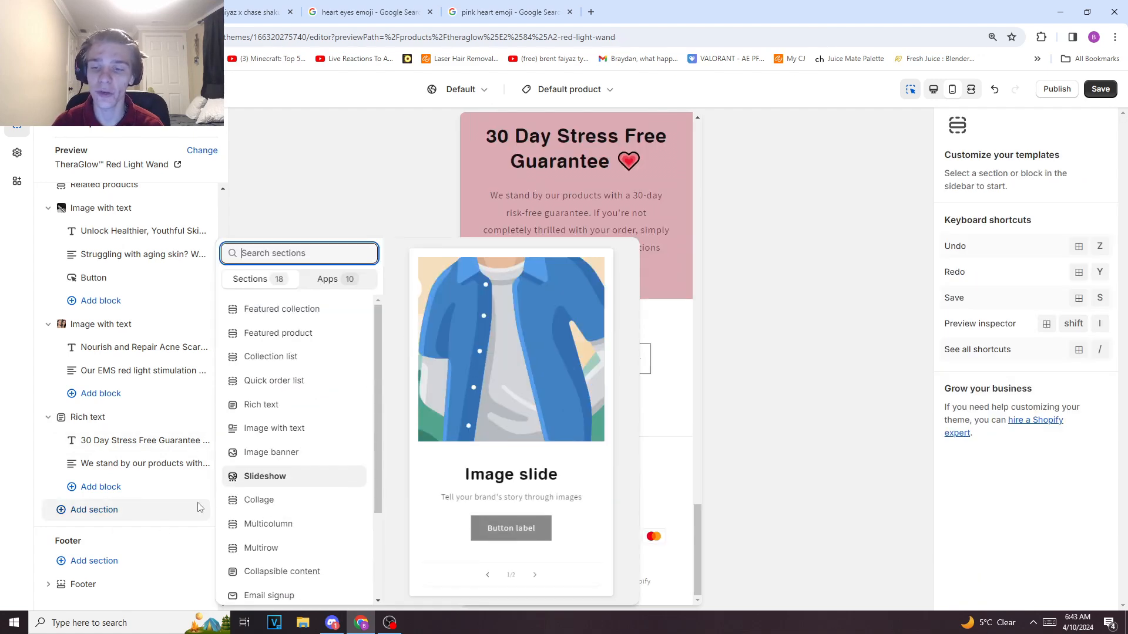
{"action": "left_click", "coordinate": [295, 434]}
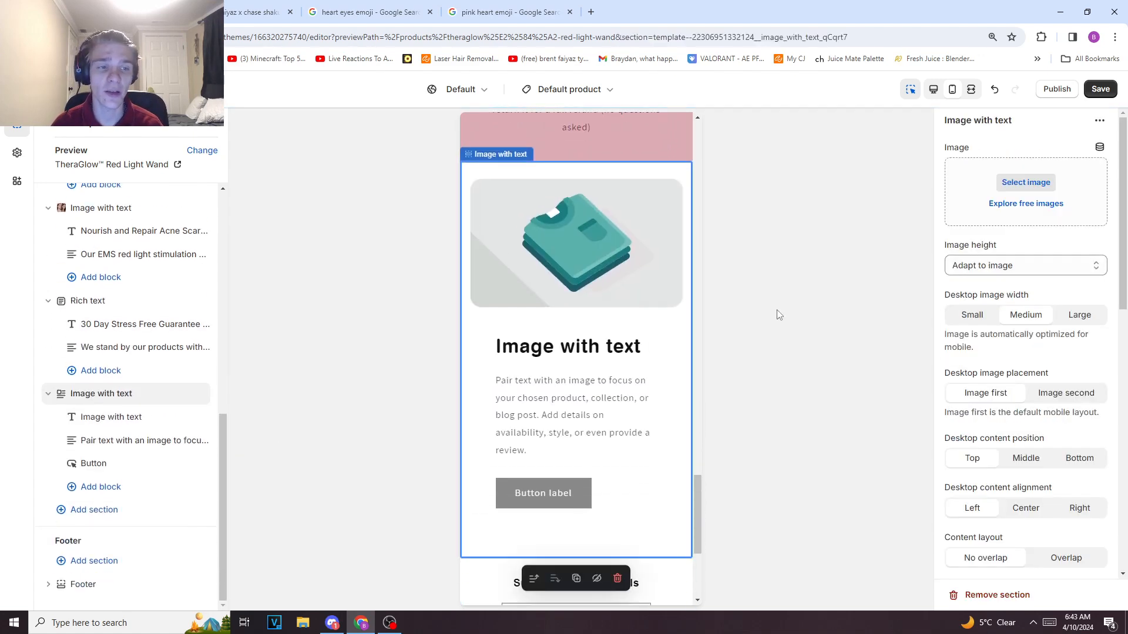
Set the new section's heading to "Join our 5,000+ Satisfied Customers" and open its placeholder text block.
{"action": "left_click", "coordinate": [590, 351]}
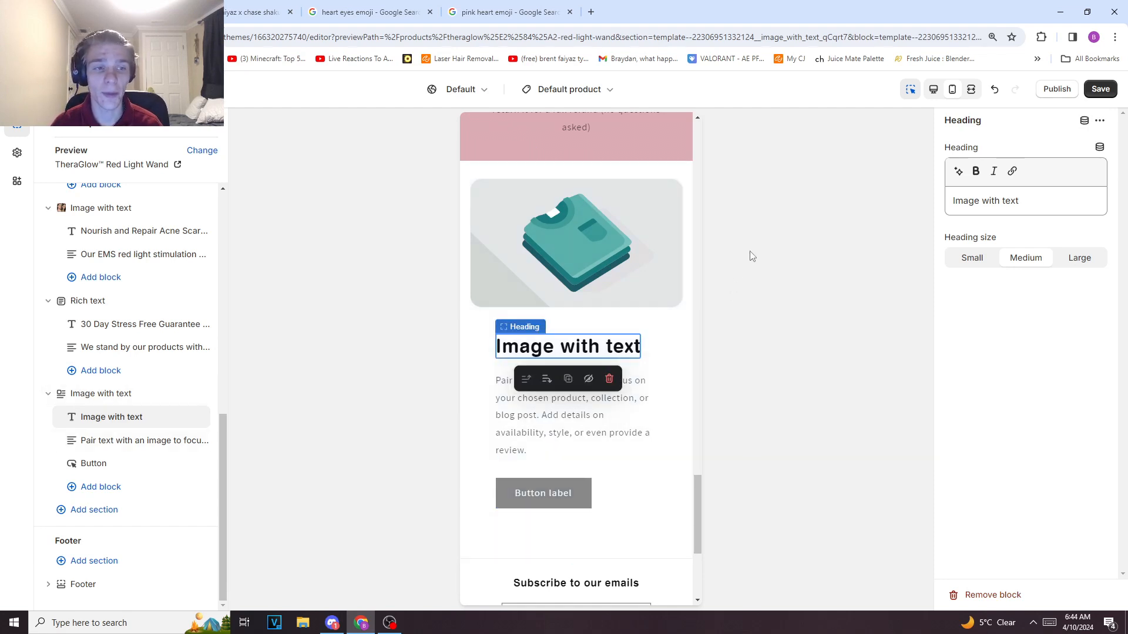
{"action": "triple_click", "coordinate": [1053, 207]}
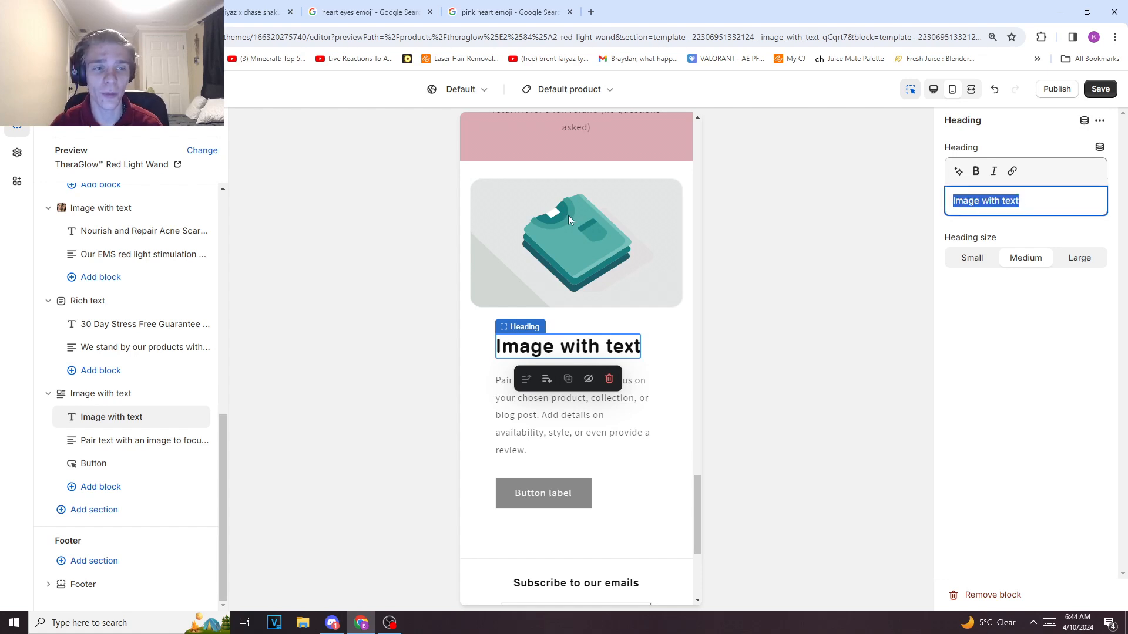
{"action": "type", "text": "OP"}
{"action": "key", "text": "BackSpace"}
{"action": "type", "text": "ur"}
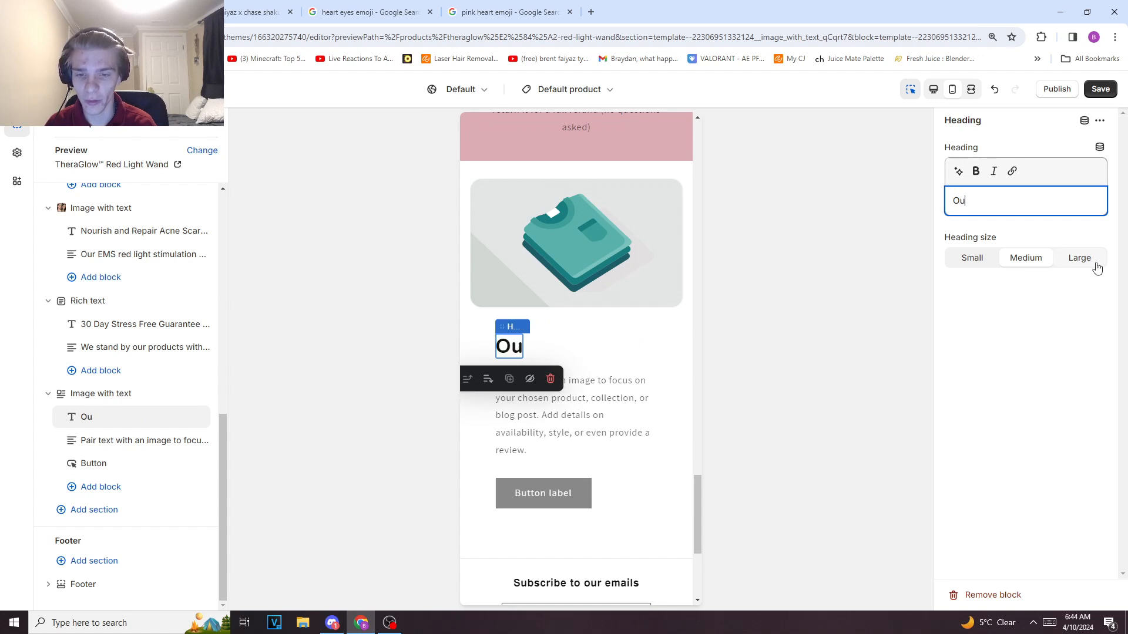
{"action": "key", "text": "BackSpace"}
{"action": "key", "text": "BackSpace"}
{"action": "key", "text": "BackSpace"}
{"action": "key", "text": "BackSpace"}
{"action": "type", "text": "Join our"}
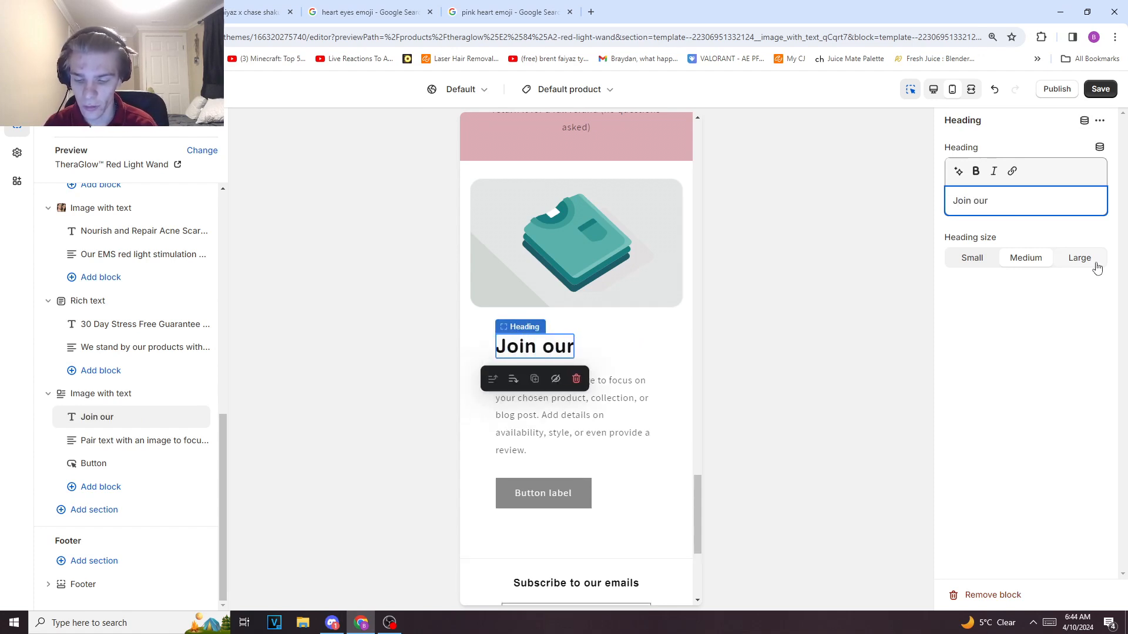
{"action": "type", "text": "50"}
{"action": "key", "text": "BackSpace"}
{"action": "key", "text": "BackSpace"}
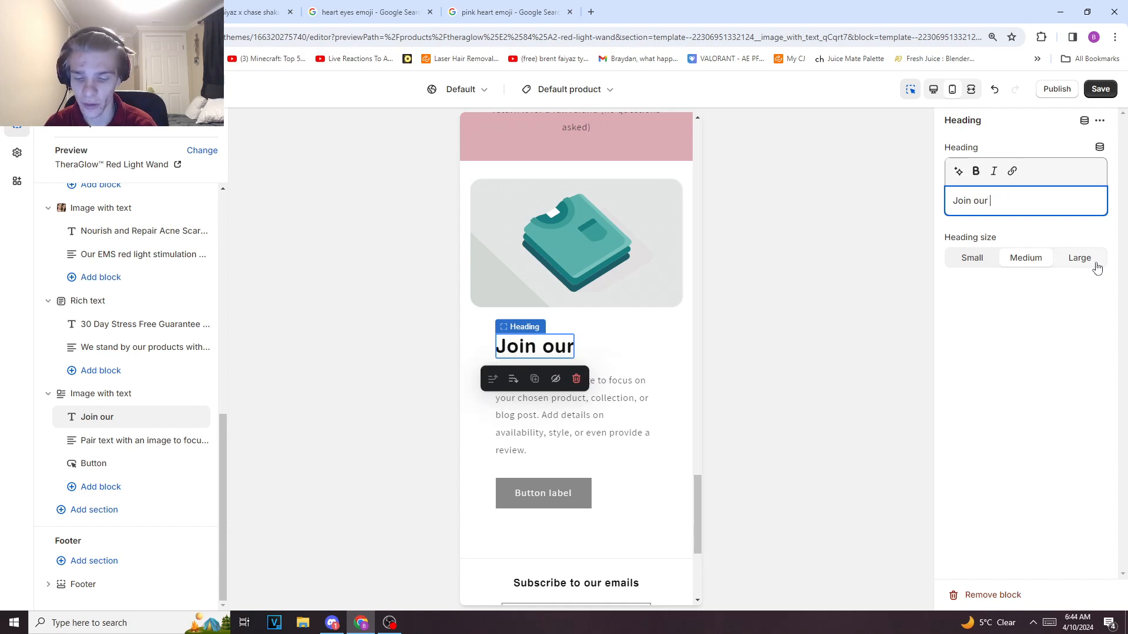
{"action": "type", "text": "5,000"}
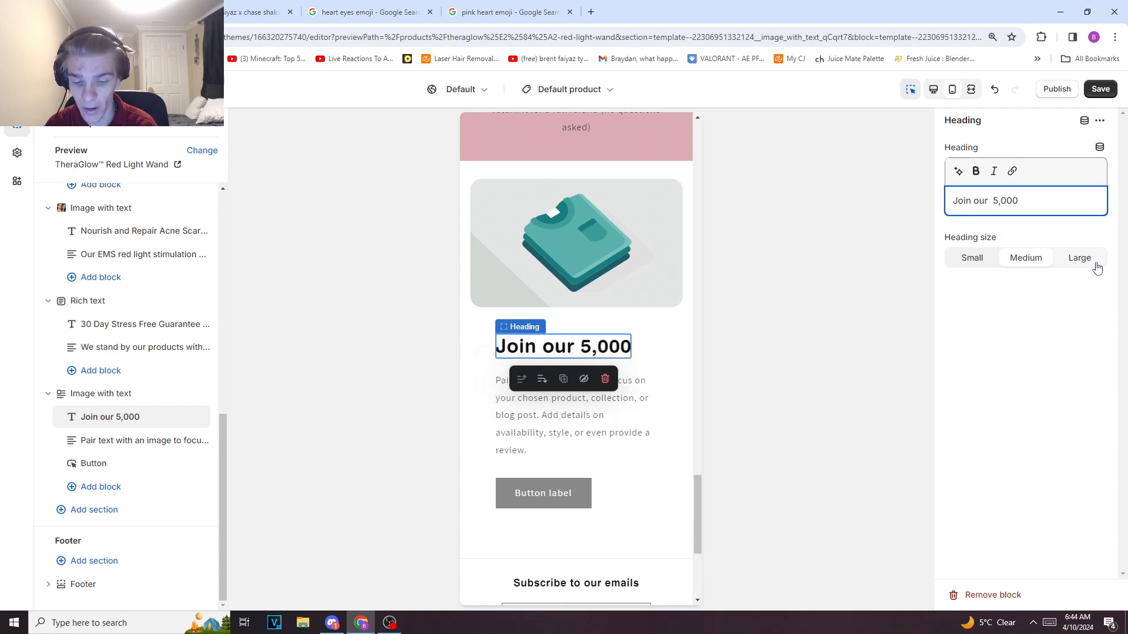
{"action": "type", "text": "+ Satif"}
{"action": "key", "text": "BackSpace"}
{"action": "type", "text": "s"}
{"action": "type", "text": "fgf"}
{"action": "key", "text": "BackSpace"}
{"action": "key", "text": "BackSpace"}
{"action": "type", "text": "ied "}
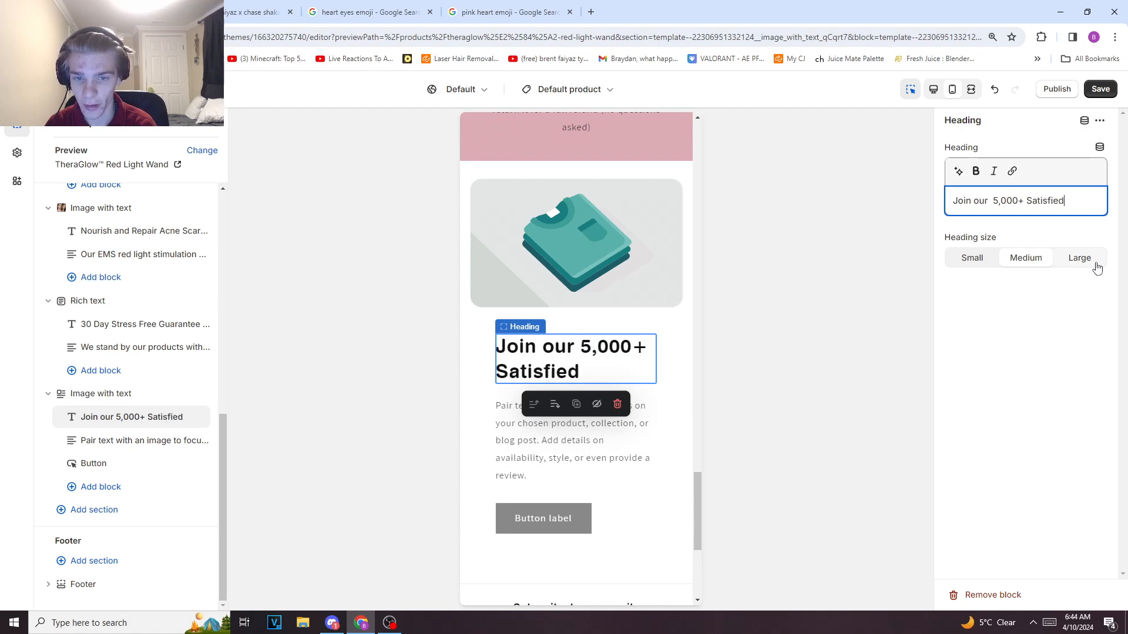
{"action": "type", "text": "Customers"}
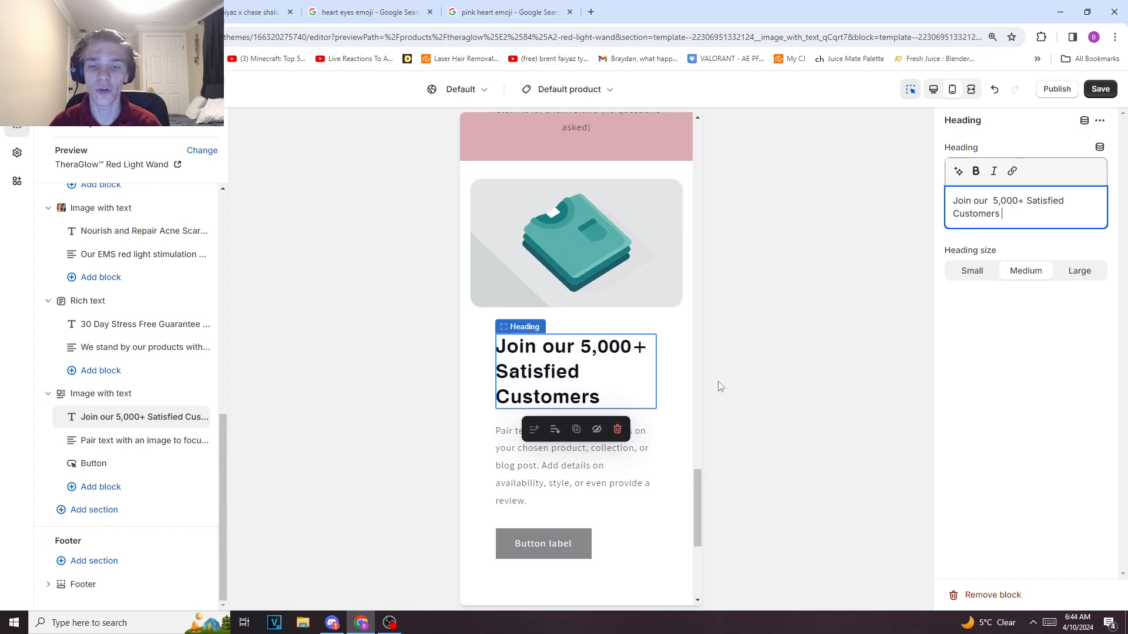
{"action": "left_click", "coordinate": [557, 487]}
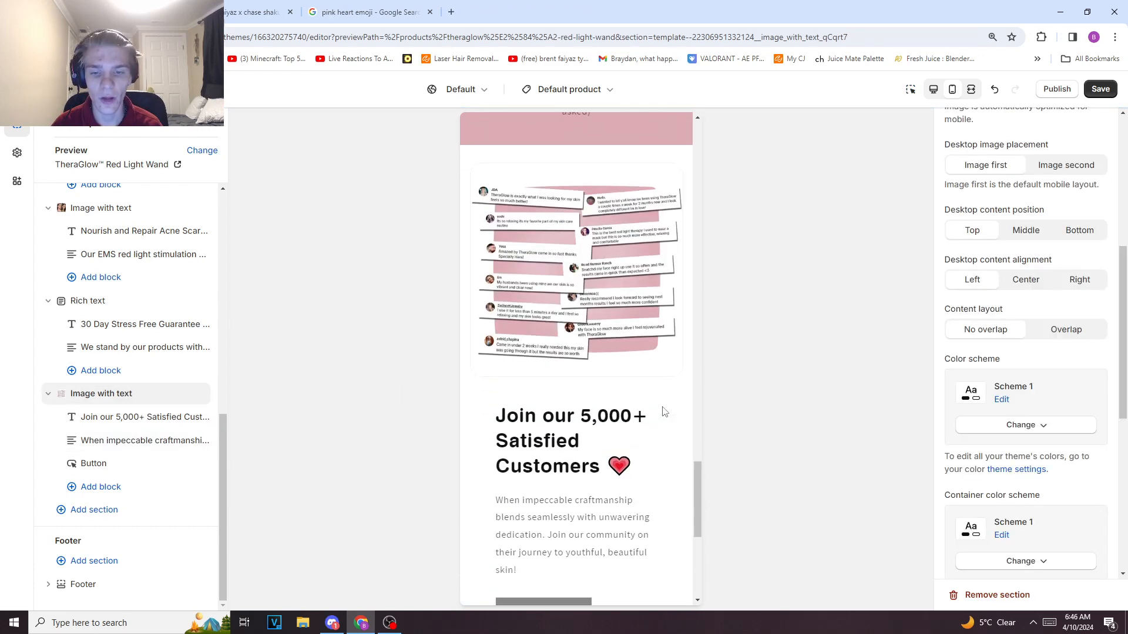
Set the container color scheme of the satisfied-customers Image with text section to Scheme 6.
{"action": "scroll", "coordinate": [605, 503], "scroll_direction": "down", "scroll_amount": 1}
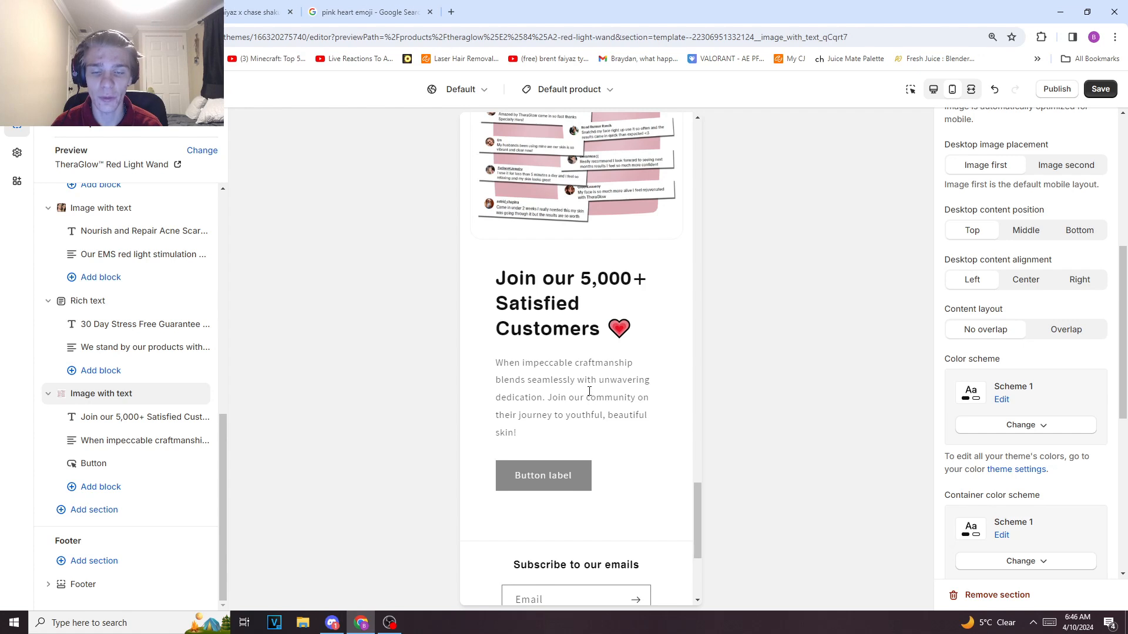
{"action": "scroll", "coordinate": [589, 391], "scroll_direction": "up", "scroll_amount": 2}
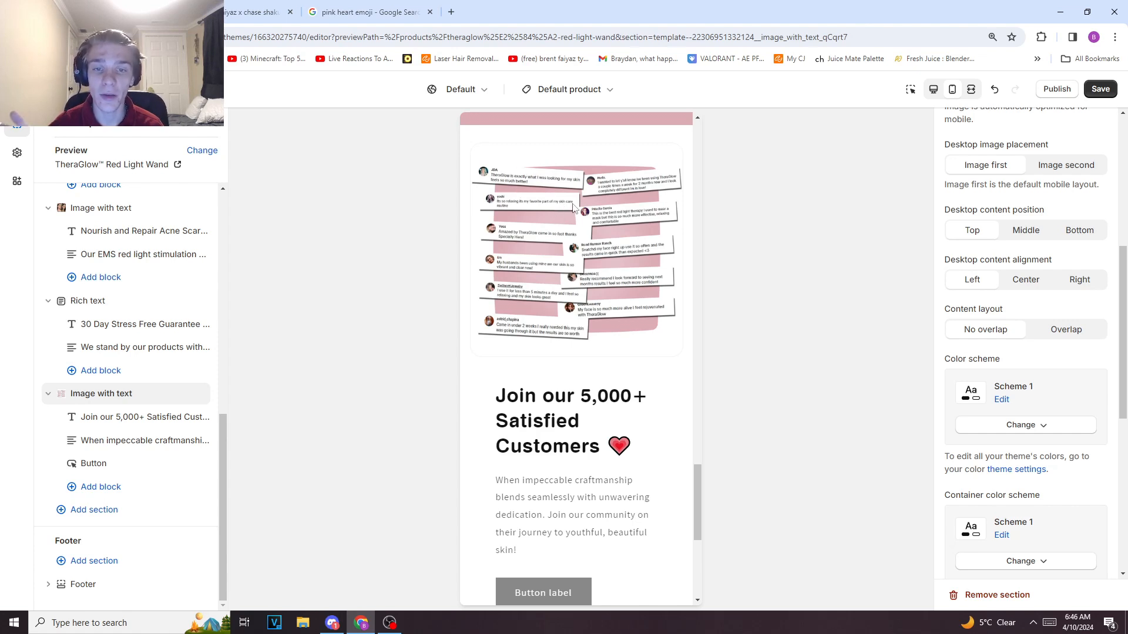
{"action": "scroll", "coordinate": [588, 297], "scroll_direction": "up", "scroll_amount": 1}
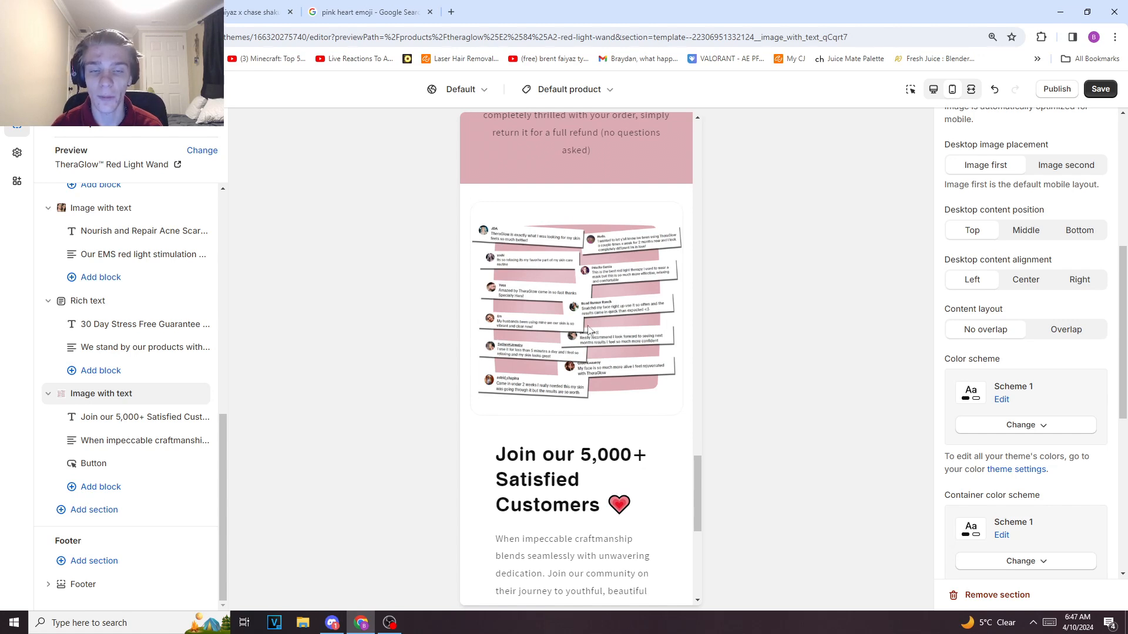
{"action": "scroll", "coordinate": [592, 342], "scroll_direction": "up", "scroll_amount": 2}
{"action": "scroll", "coordinate": [591, 344], "scroll_direction": "down", "scroll_amount": 2}
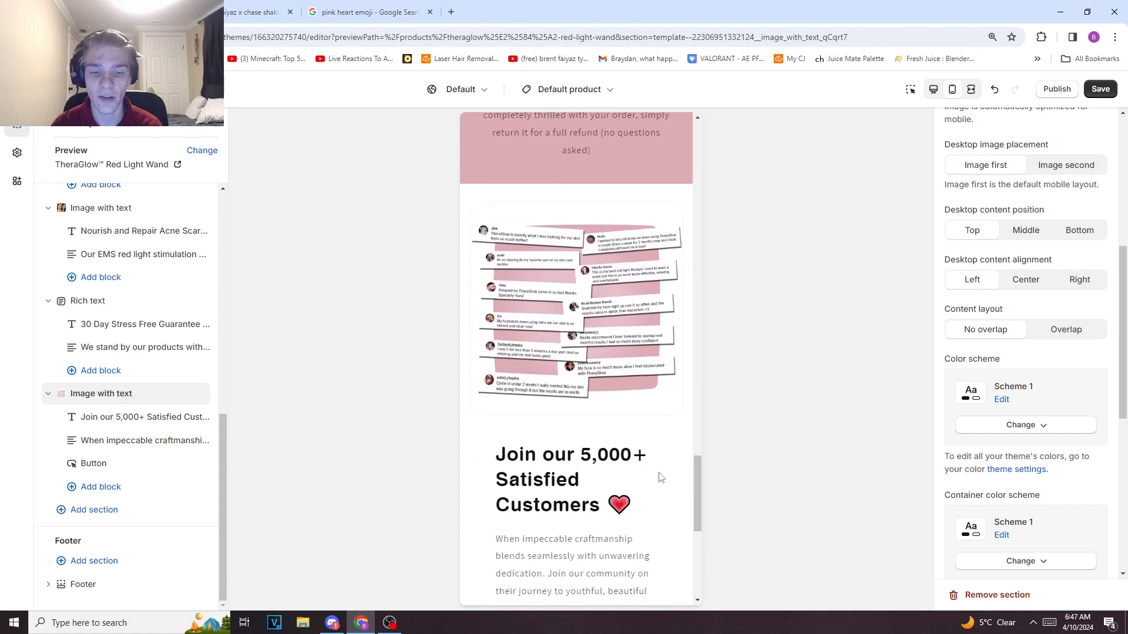
{"action": "scroll", "coordinate": [972, 435], "scroll_direction": "down", "scroll_amount": 4}
{"action": "left_click", "coordinate": [1032, 328]}
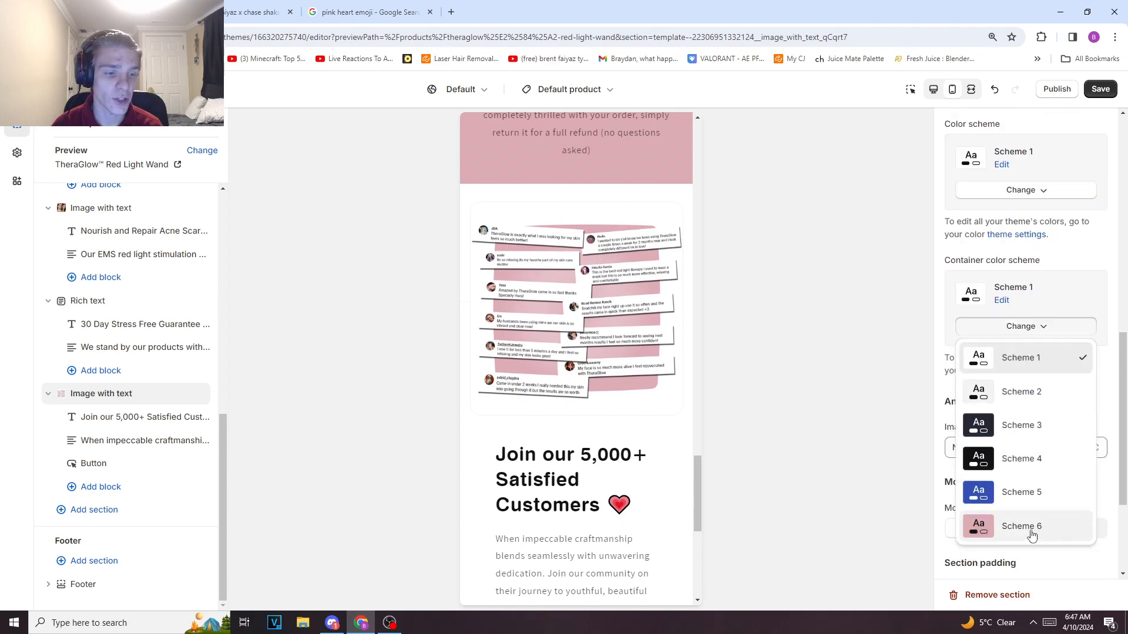
{"action": "left_click", "coordinate": [1028, 528]}
Examine the recolored satisfied-customers section, from its review image down to its placeholder button, in the preview.
{"action": "scroll", "coordinate": [599, 394], "scroll_direction": "down", "scroll_amount": 4}
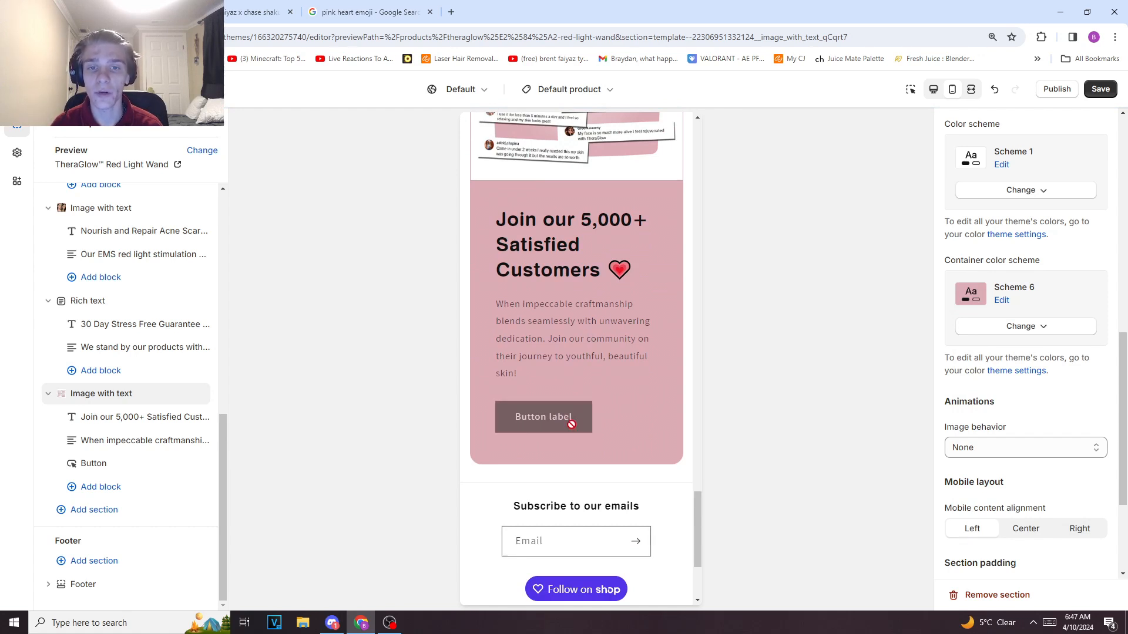
{"action": "scroll", "coordinate": [568, 418], "scroll_direction": "up", "scroll_amount": 1}
{"action": "scroll", "coordinate": [566, 470], "scroll_direction": "down", "scroll_amount": 4}
{"action": "scroll", "coordinate": [582, 420], "scroll_direction": "up", "scroll_amount": 5}
{"action": "scroll", "coordinate": [587, 414], "scroll_direction": "down", "scroll_amount": 3}
{"action": "scroll", "coordinate": [598, 404], "scroll_direction": "up", "scroll_amount": 3}
{"action": "scroll", "coordinate": [591, 391], "scroll_direction": "down", "scroll_amount": 4}
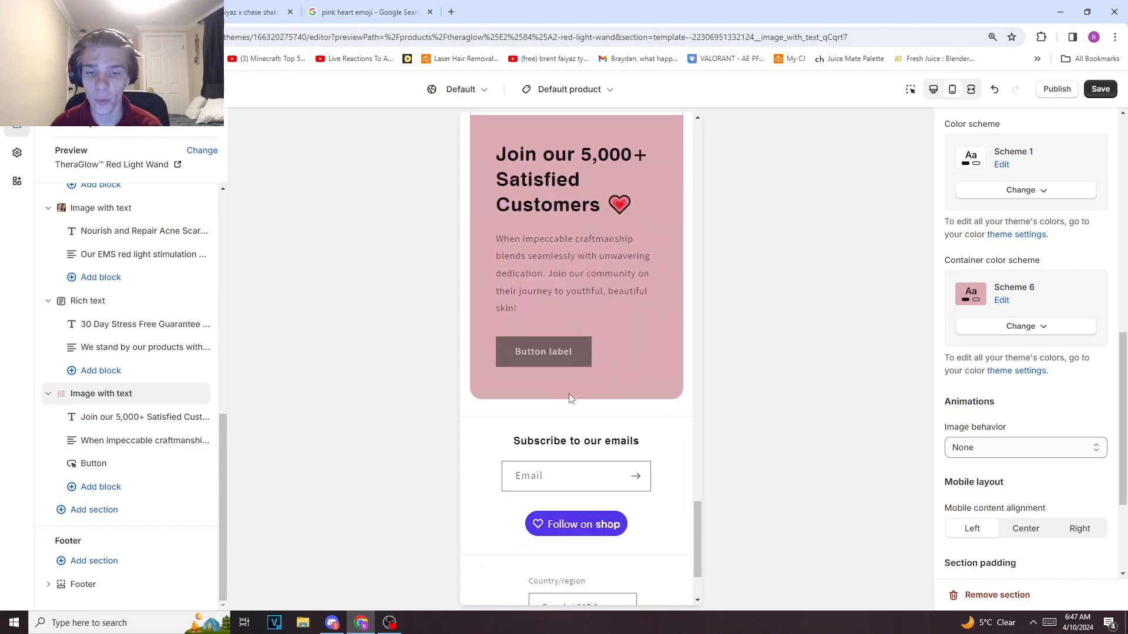
{"action": "scroll", "coordinate": [573, 400], "scroll_direction": "up", "scroll_amount": 2}
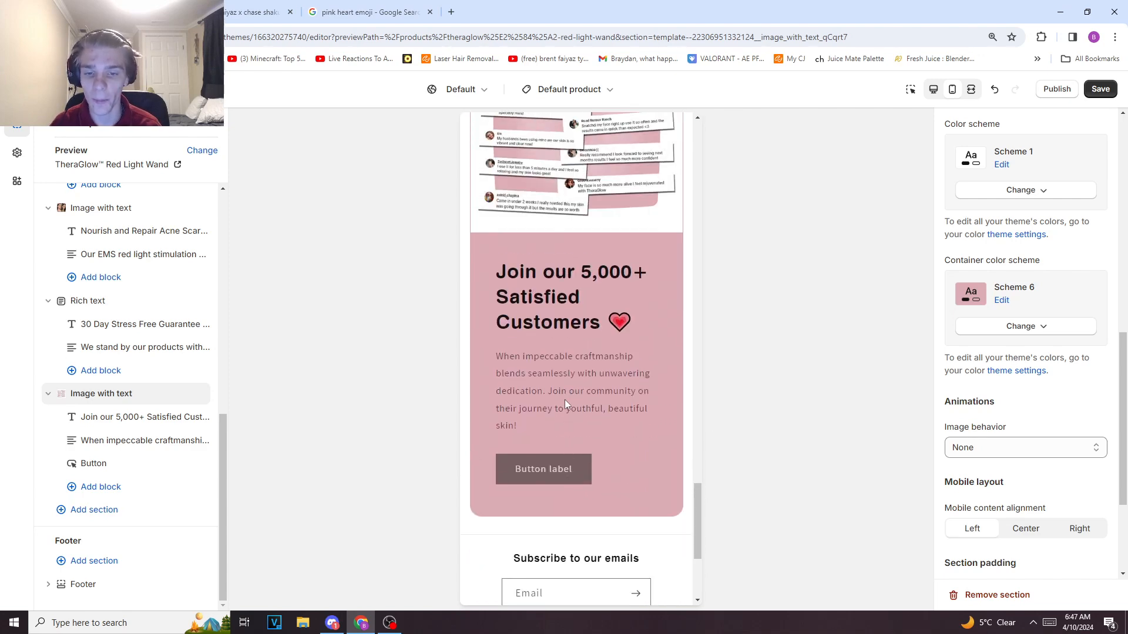
Set the button label in the satisfied-customers section to "Join Us!".
{"action": "left_click", "coordinate": [131, 467]}
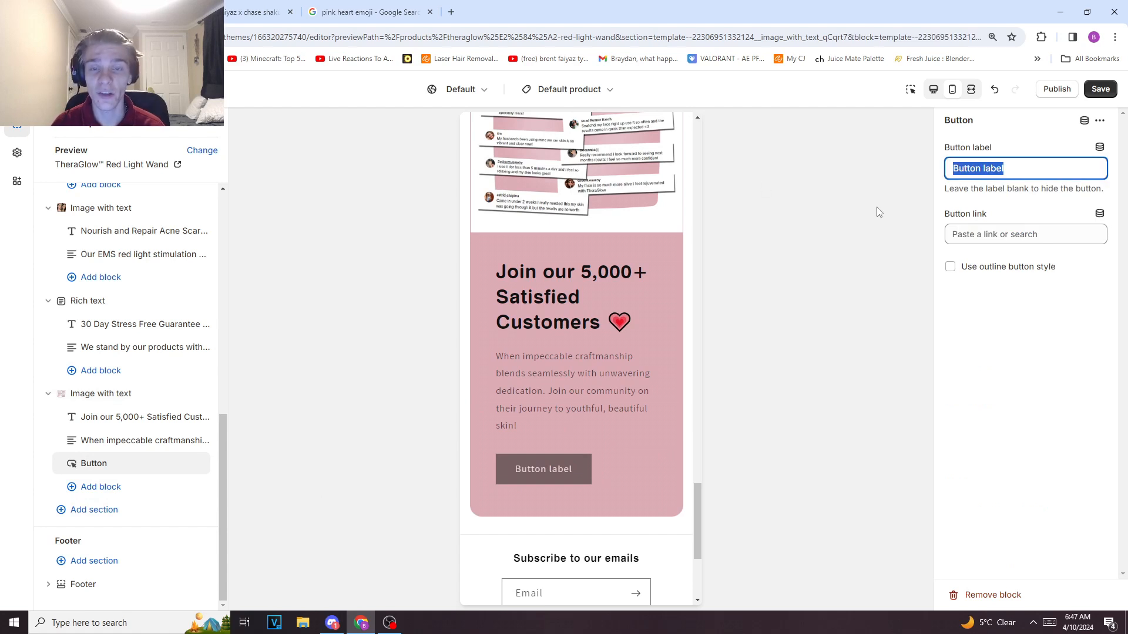
{"action": "key", "text": "BackSpace"}
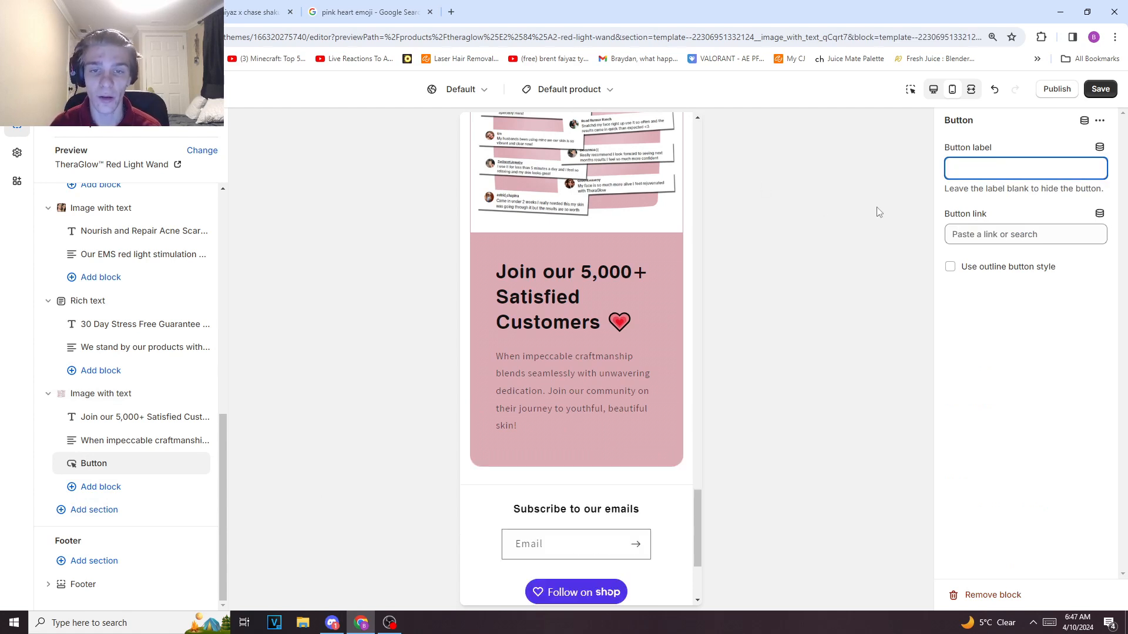
{"action": "type", "text": "Jo"}
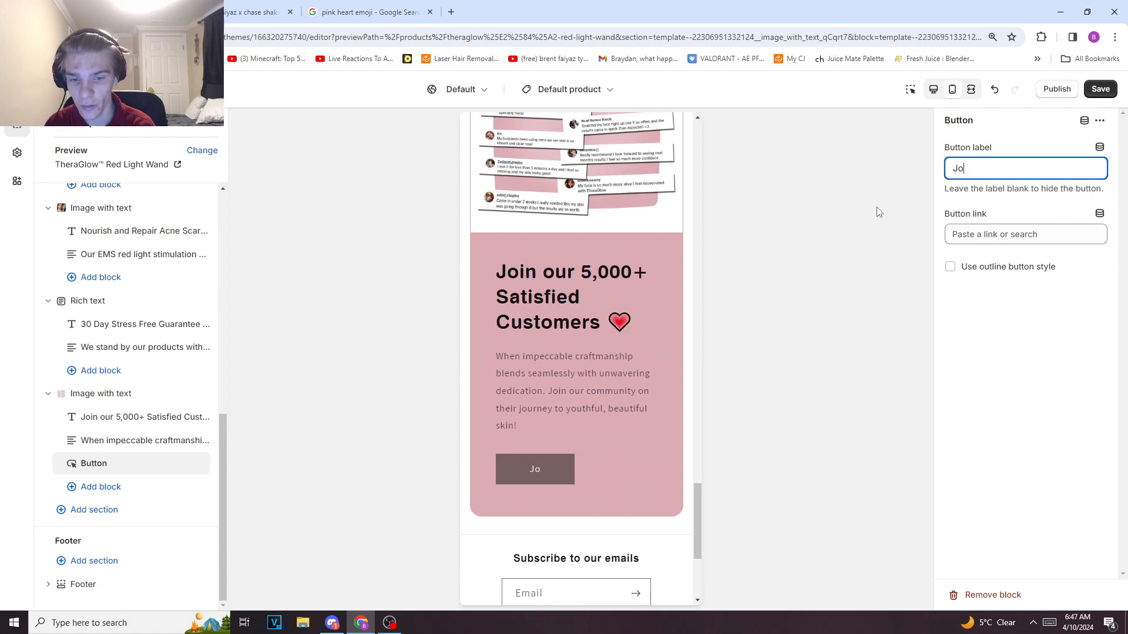
{"action": "type", "text": "in Us!"}
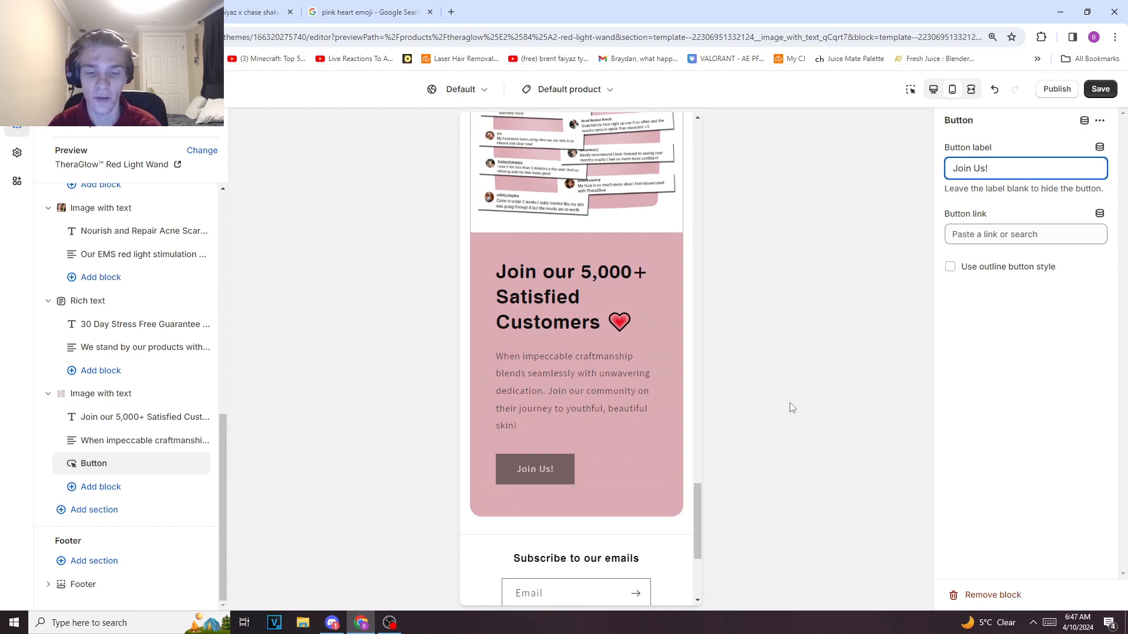
Review the product page in the preview, from the product details and collapsible rows down to the footer.
{"action": "scroll", "coordinate": [588, 476], "scroll_direction": "up", "scroll_amount": 1}
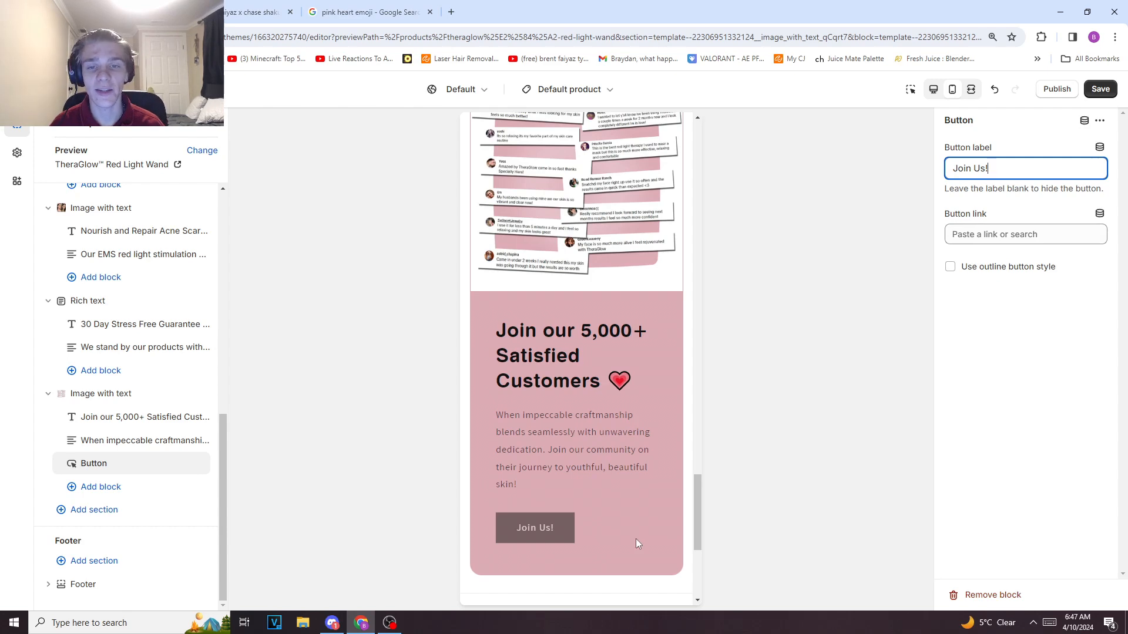
{"action": "scroll", "coordinate": [612, 504], "scroll_direction": "down", "scroll_amount": 3}
{"action": "scroll", "coordinate": [646, 458], "scroll_direction": "up", "scroll_amount": 10}
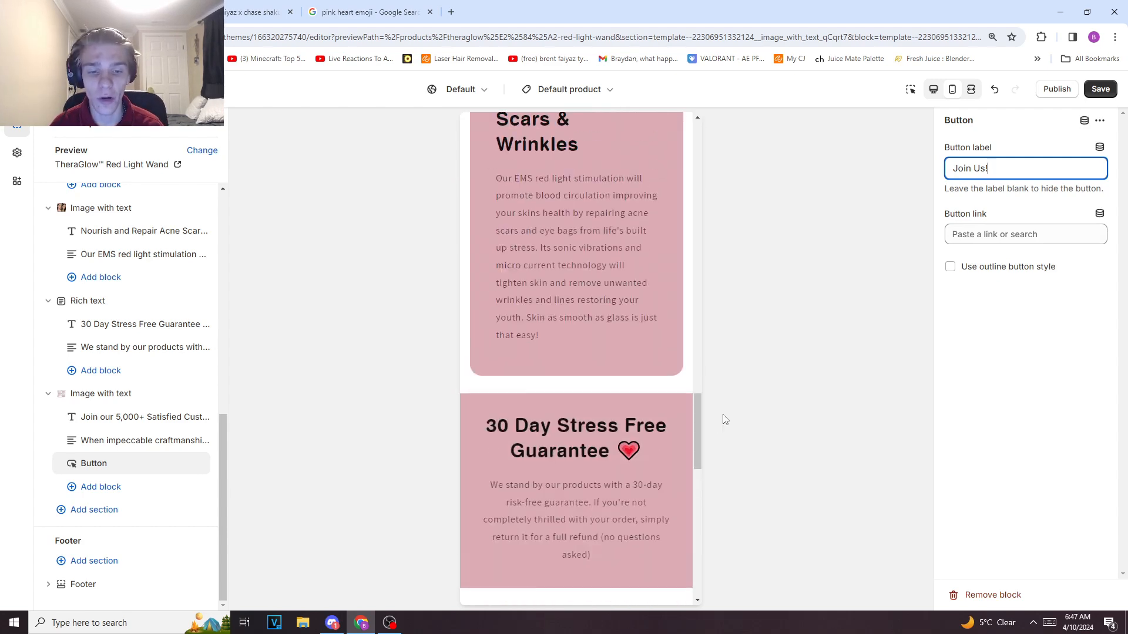
{"action": "left_click_drag", "start_coordinate": [694, 438], "coordinate": [696, 165]}
{"action": "scroll", "coordinate": [479, 354], "scroll_direction": "down", "scroll_amount": 5}
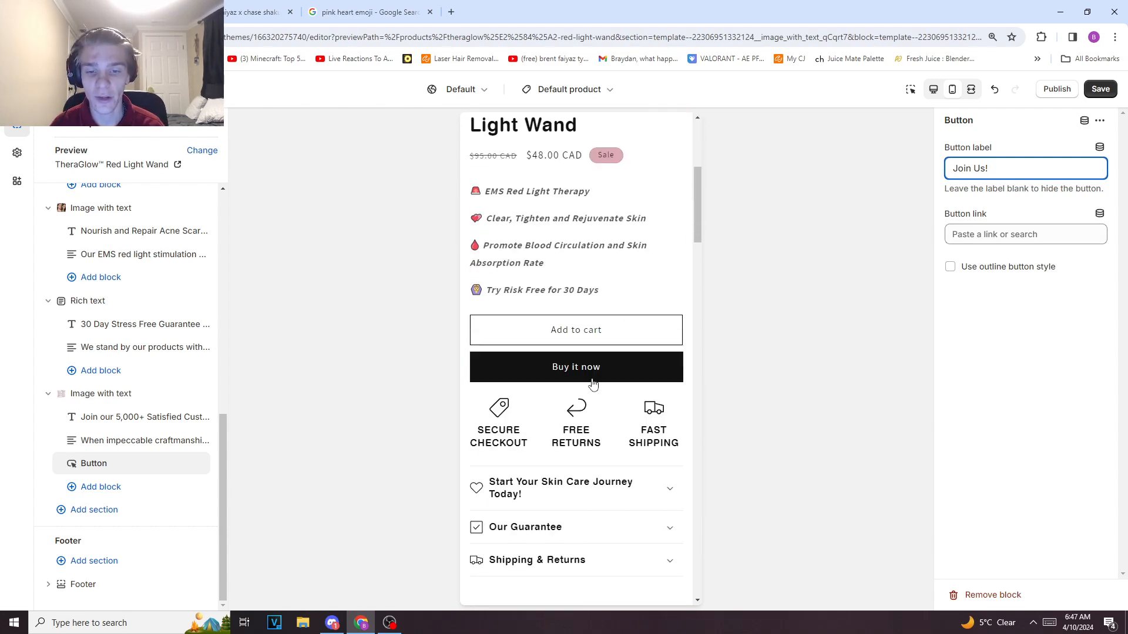
{"action": "left_click_drag", "start_coordinate": [697, 206], "coordinate": [697, 590]}
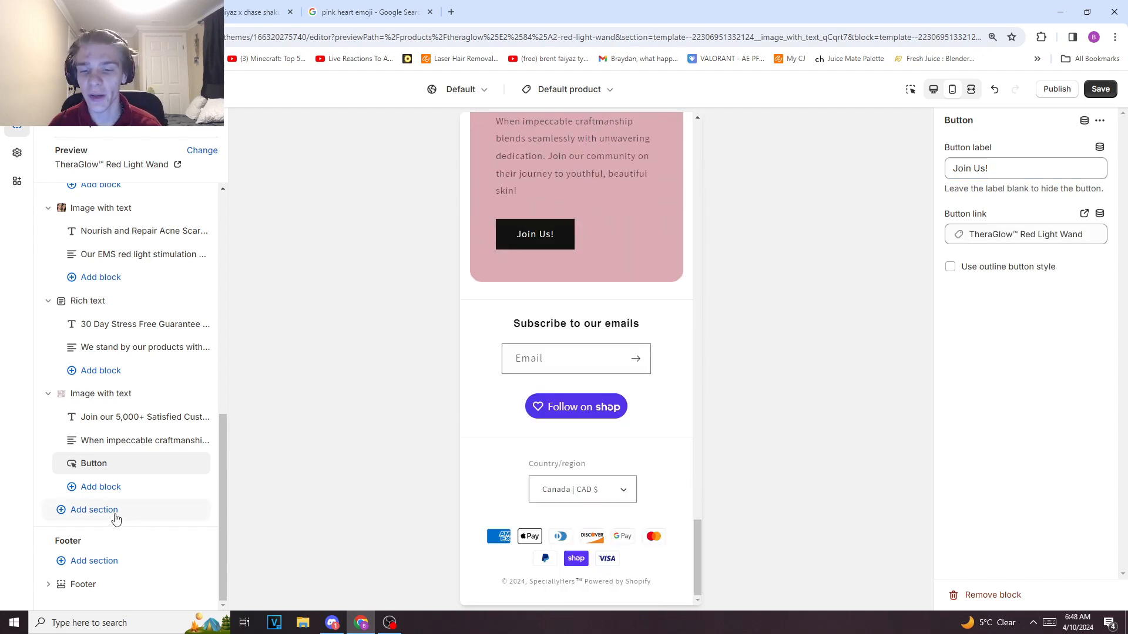
Add a Collapsible content section below the satisfied-customers Image with text section.
{"action": "left_click", "coordinate": [112, 510]}
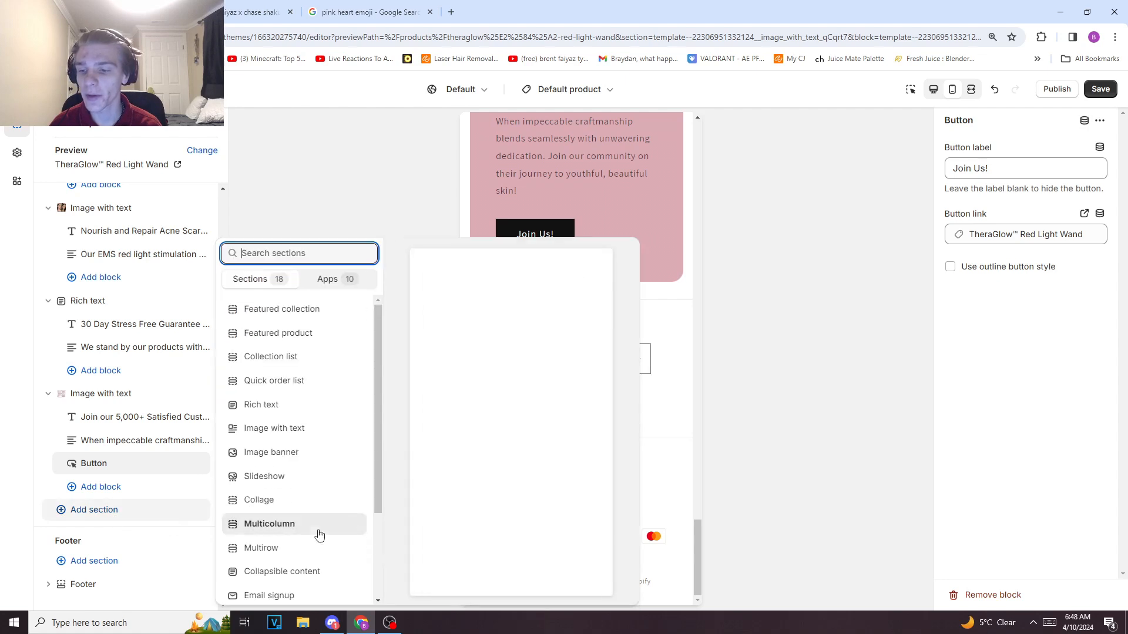
{"action": "scroll", "coordinate": [323, 528], "scroll_direction": "down", "scroll_amount": 2}
{"action": "left_click", "coordinate": [186, 346]}
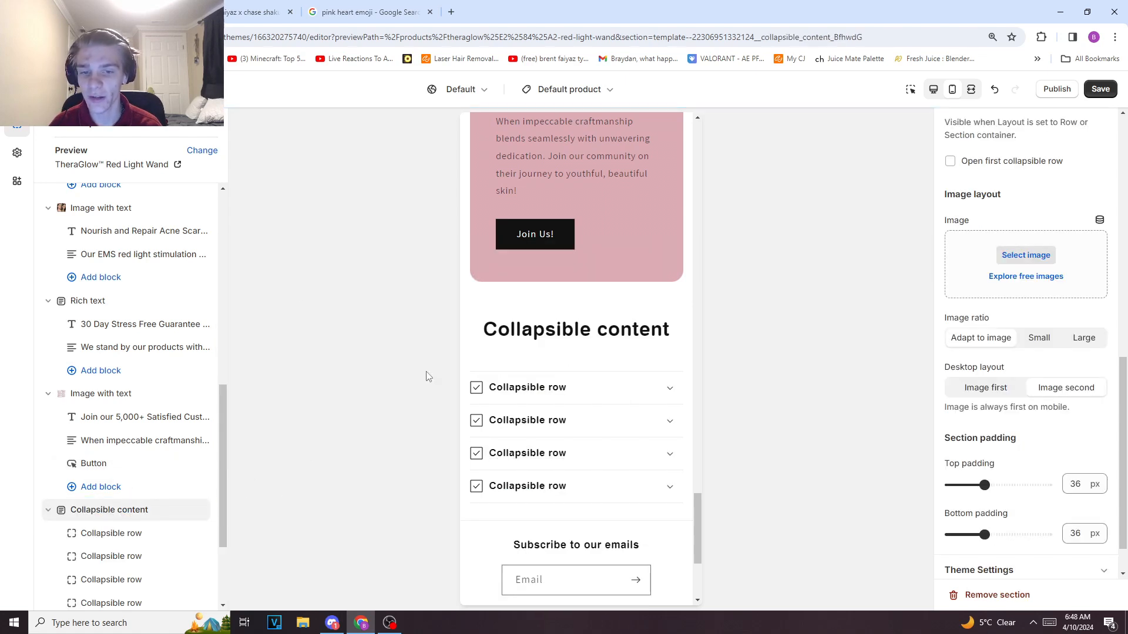
{"action": "mouse_move", "coordinate": [143, 507]}
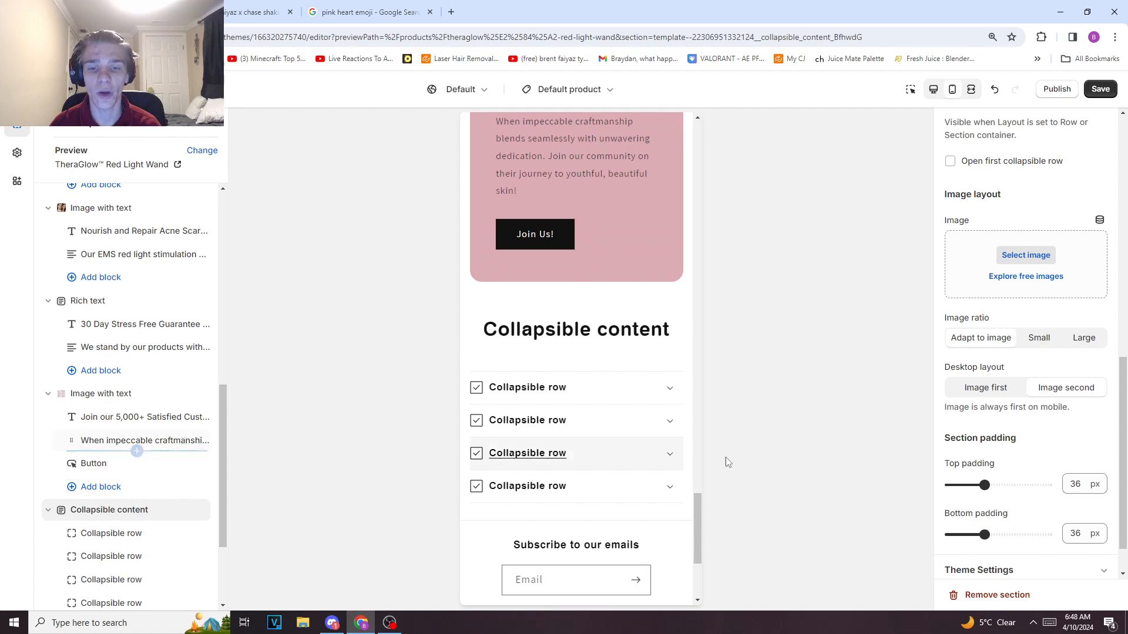
{"action": "left_click_drag", "start_coordinate": [696, 499], "coordinate": [700, 491]}
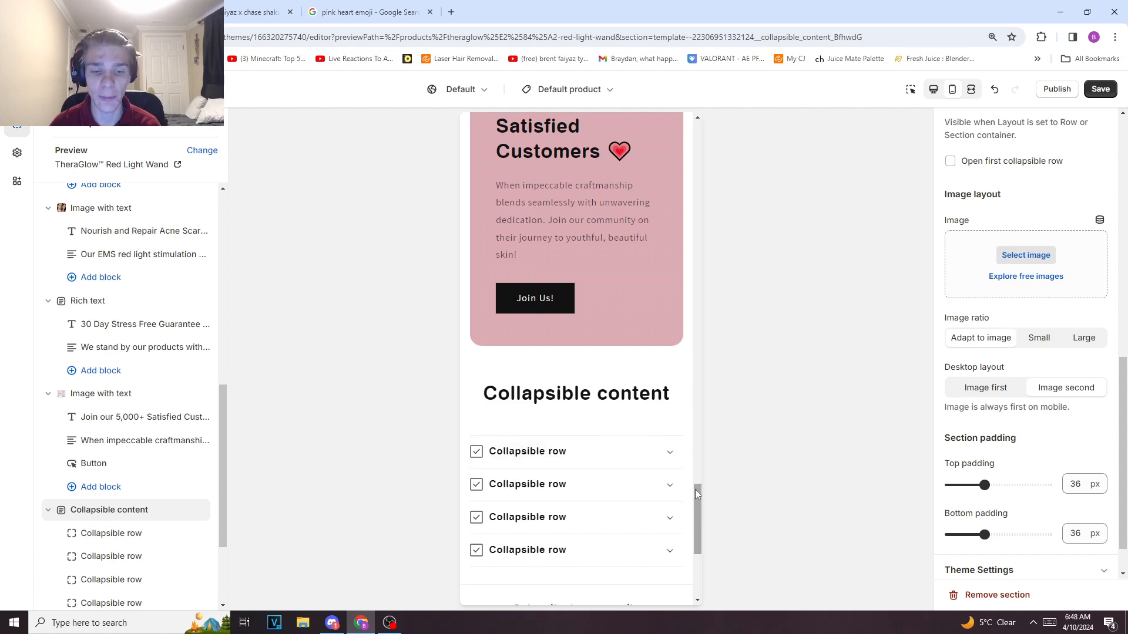
{"action": "left_click_drag", "start_coordinate": [695, 489], "coordinate": [697, 500]}
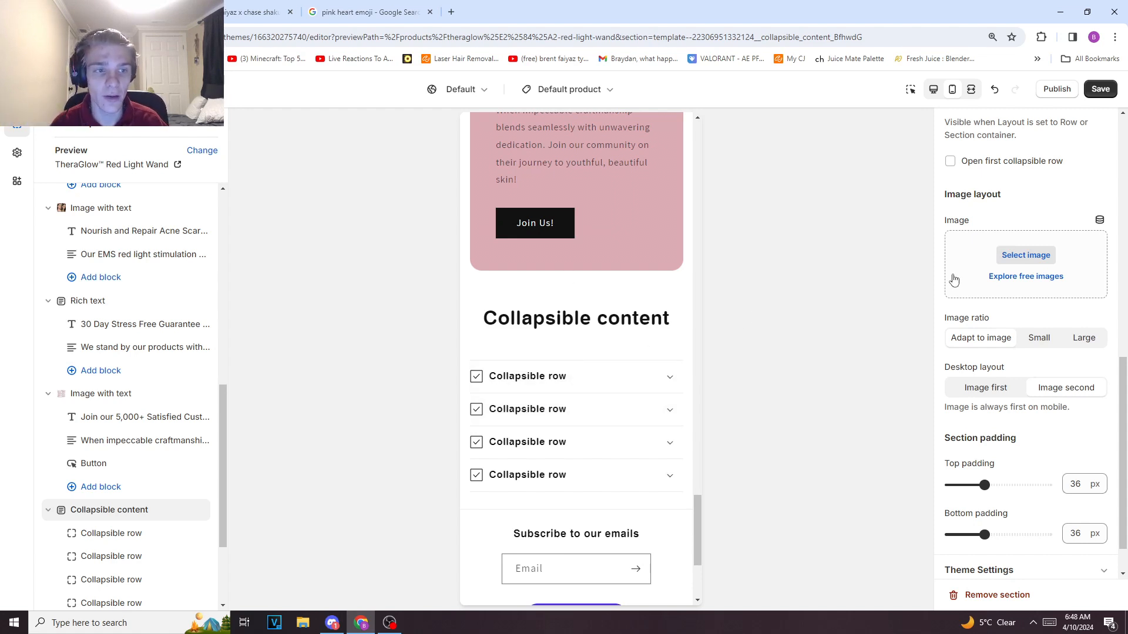
Set the heading of the new Collapsible content section to "FAQ's".
{"action": "scroll", "coordinate": [1016, 413], "scroll_direction": "up", "scroll_amount": 1}
{"action": "scroll", "coordinate": [1034, 329], "scroll_direction": "up", "scroll_amount": 7}
{"action": "triple_click", "coordinate": [1053, 258]}
{"action": "key", "text": "BackSpace"}
{"action": "type", "text": "F"}
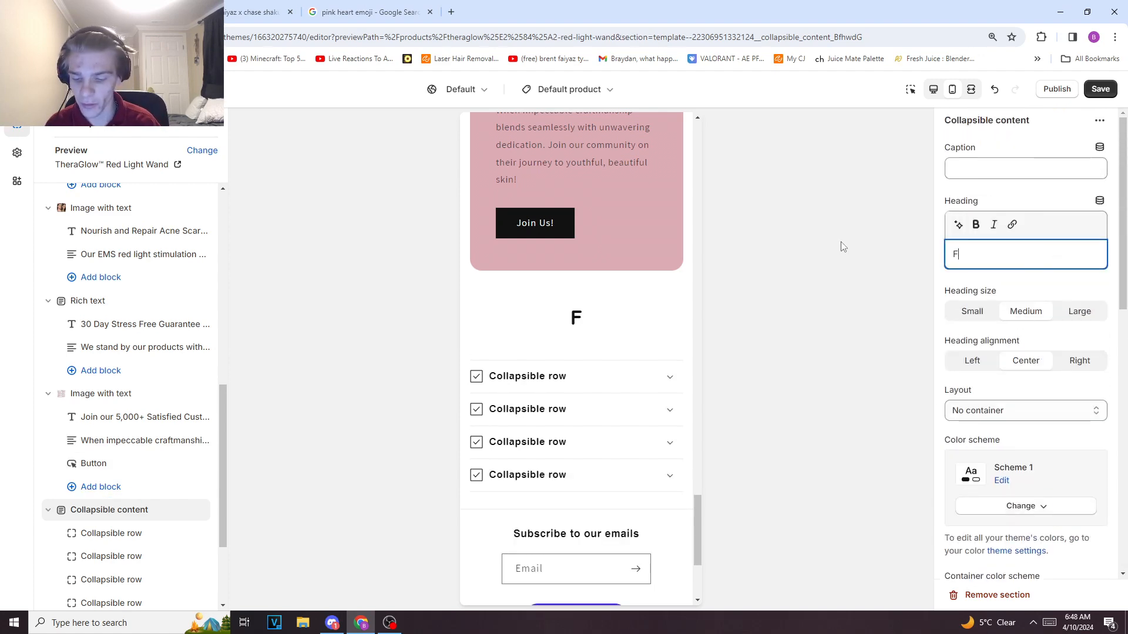
{"action": "type", "text": "AQ's"}
{"action": "scroll", "coordinate": [604, 390], "scroll_direction": "down", "scroll_amount": 1}
{"action": "triple_click", "coordinate": [975, 254]}
{"action": "key", "text": "BackSpace"}
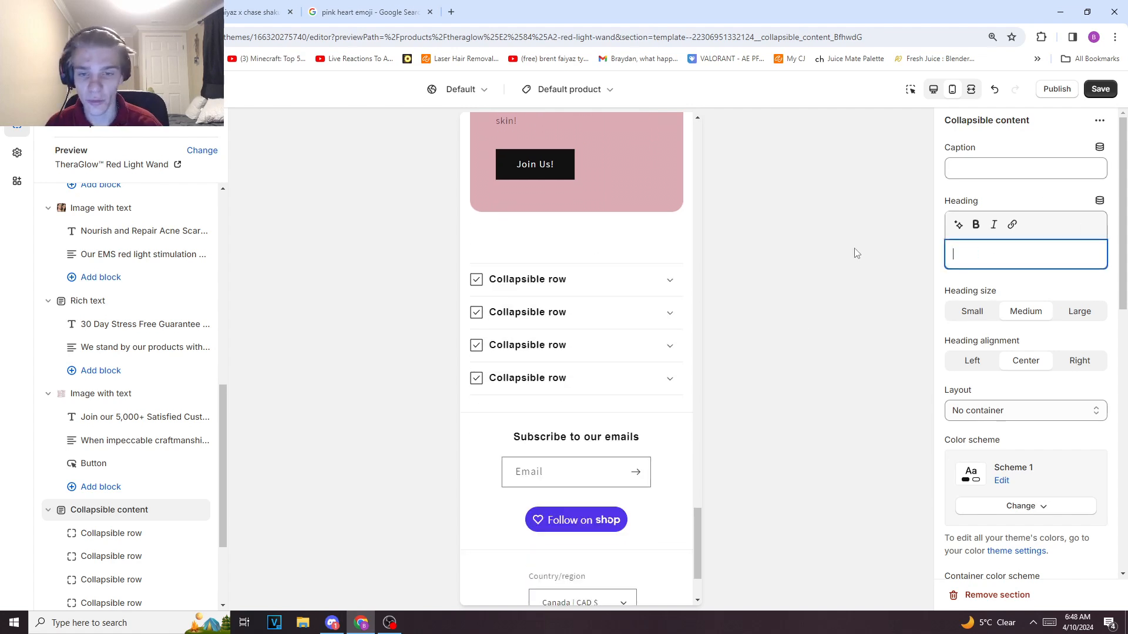
{"action": "type", "text": "Why am"}
{"action": "key", "text": "BackSpace"}
{"action": "key", "text": "BackSpace"}
{"action": "key", "text": "BackSpace"}
{"action": "key", "text": "BackSpace"}
{"action": "key", "text": "BackSpace"}
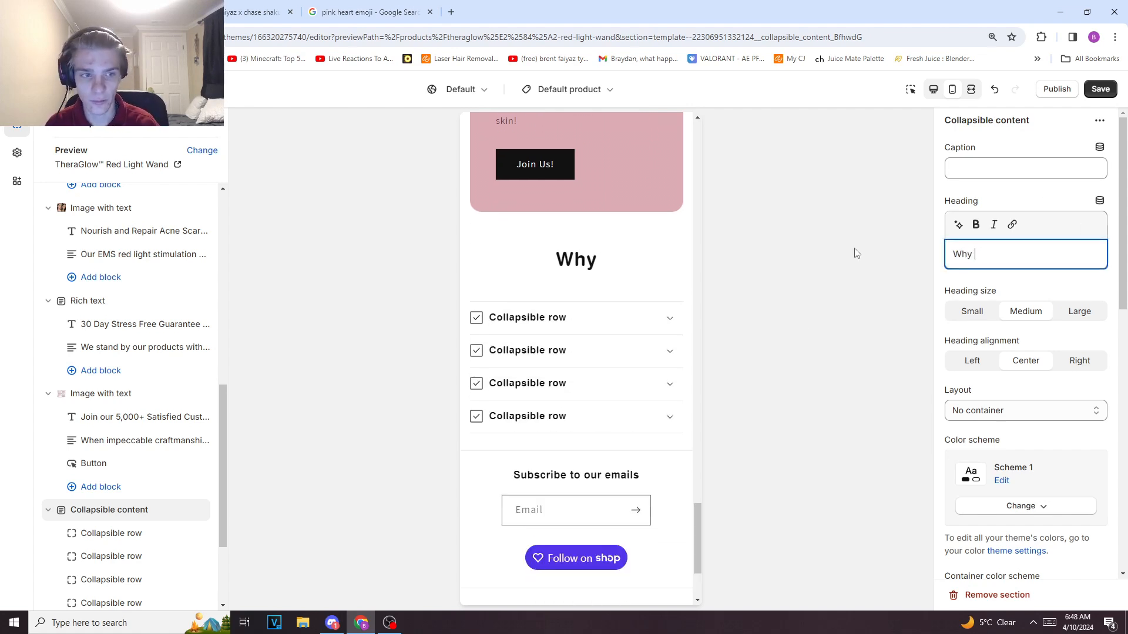
{"action": "key", "text": "BackSpace"}
{"action": "type", "text": "FAW"}
{"action": "key", "text": "BackSpace"}
{"action": "type", "text": "Q's"}
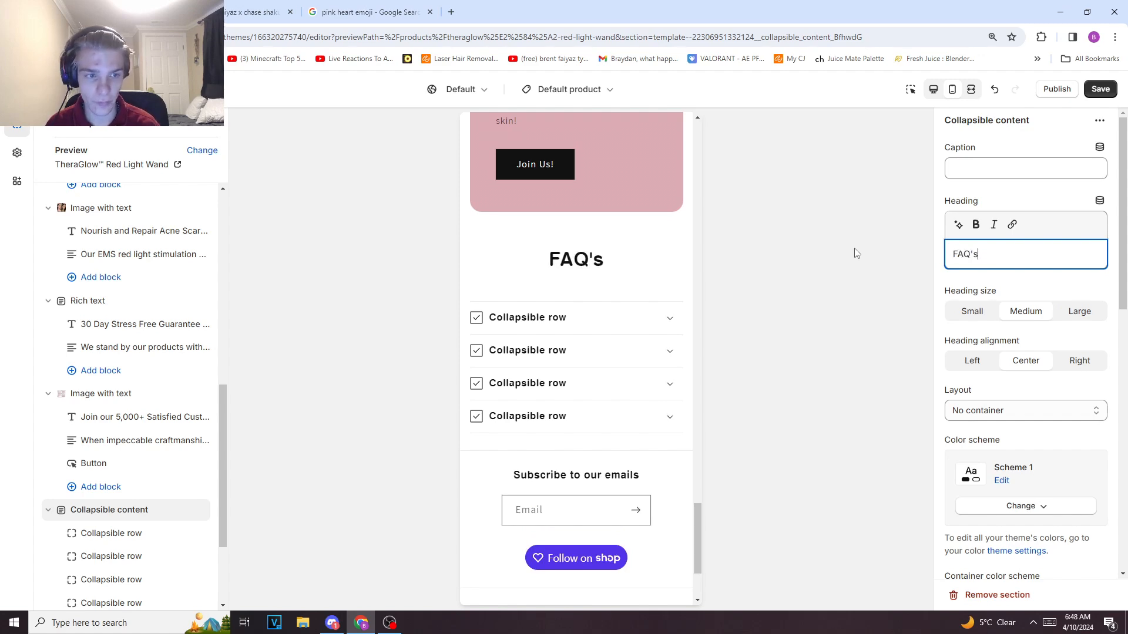
Set the heading of the first collapsible row in the FAQ's section to "Why am i ugly?".
{"action": "scroll", "coordinate": [1025, 353], "scroll_direction": "down", "scroll_amount": 8}
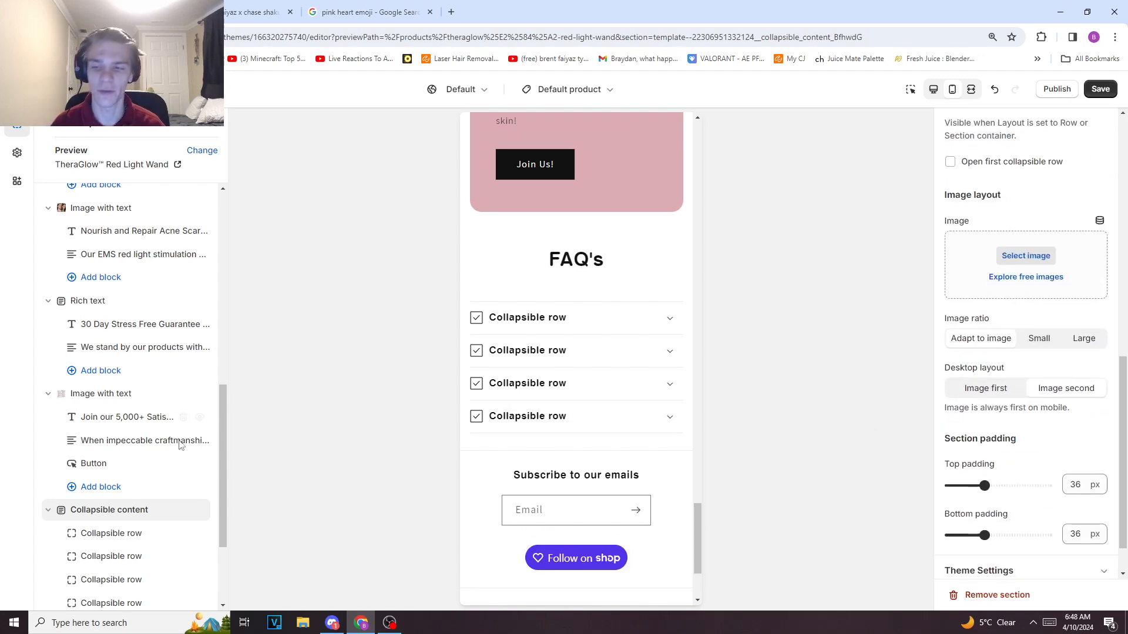
{"action": "left_click", "coordinate": [111, 533]}
{"action": "triple_click", "coordinate": [999, 169]}
{"action": "type", "text": "W"}
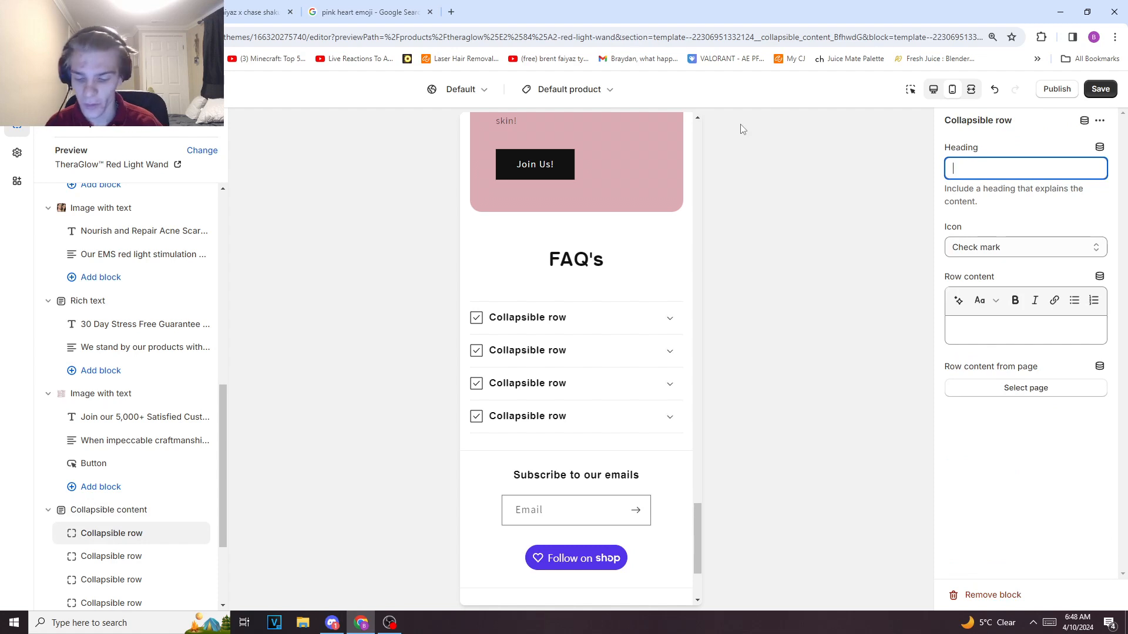
{"action": "type", "text": "hy am i ugly?"}
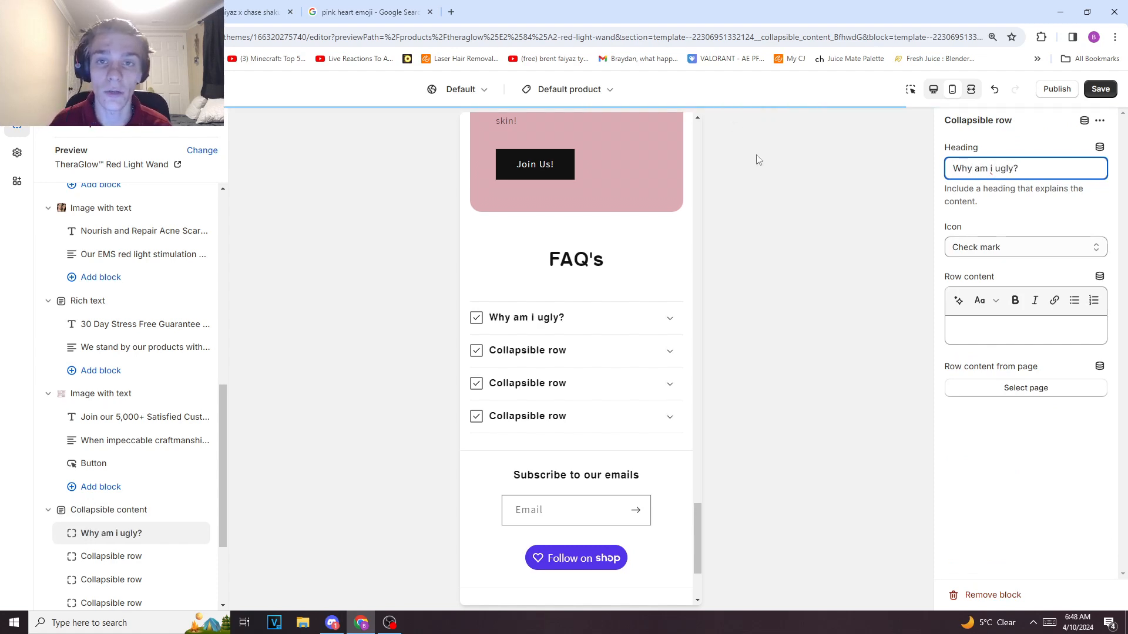
{"action": "scroll", "coordinate": [675, 217], "scroll_direction": "down", "scroll_amount": 3}
{"action": "scroll", "coordinate": [592, 252], "scroll_direction": "up", "scroll_amount": 3}
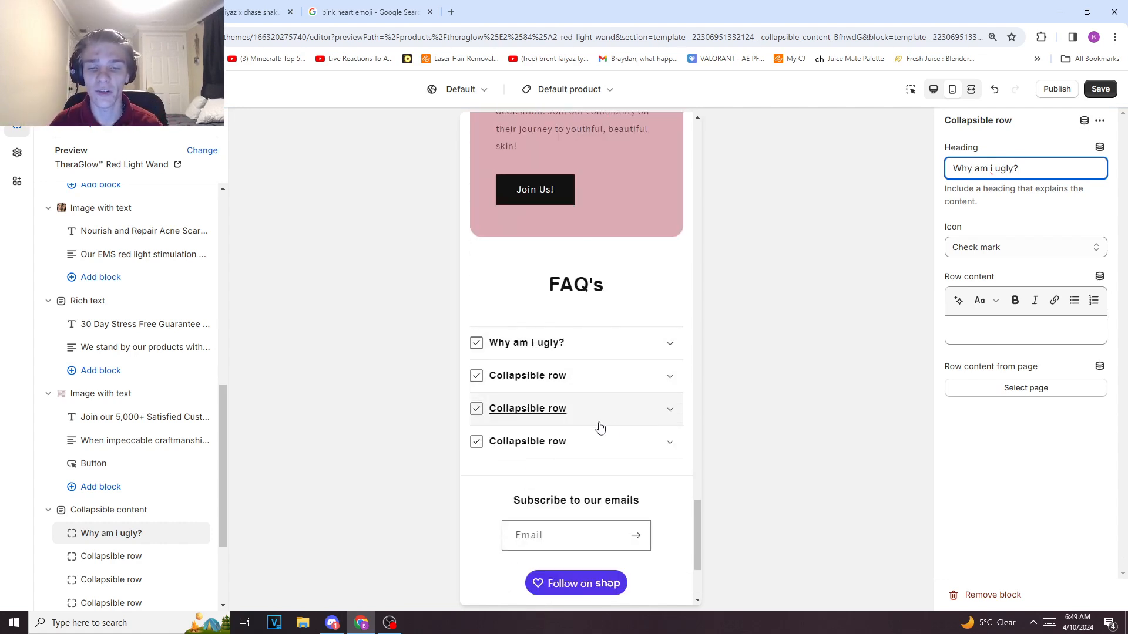
{"action": "left_click", "coordinate": [663, 312]}
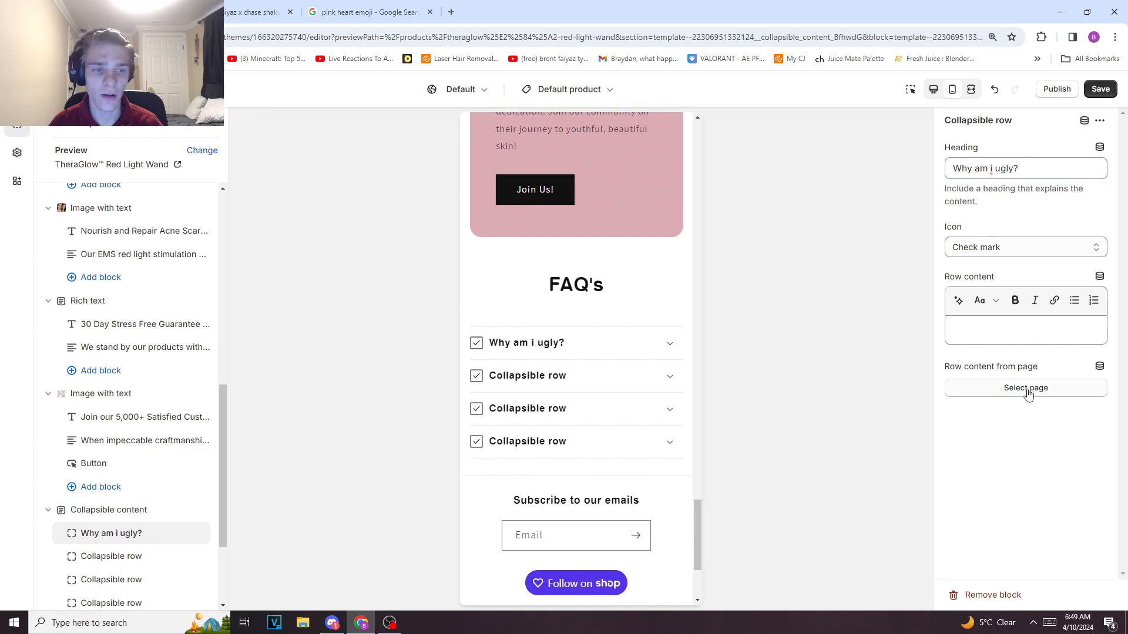
Try Scheme 2 on the FAQ's section and settle on Scheme 6 as its color scheme.
{"action": "left_click", "coordinate": [97, 511]}
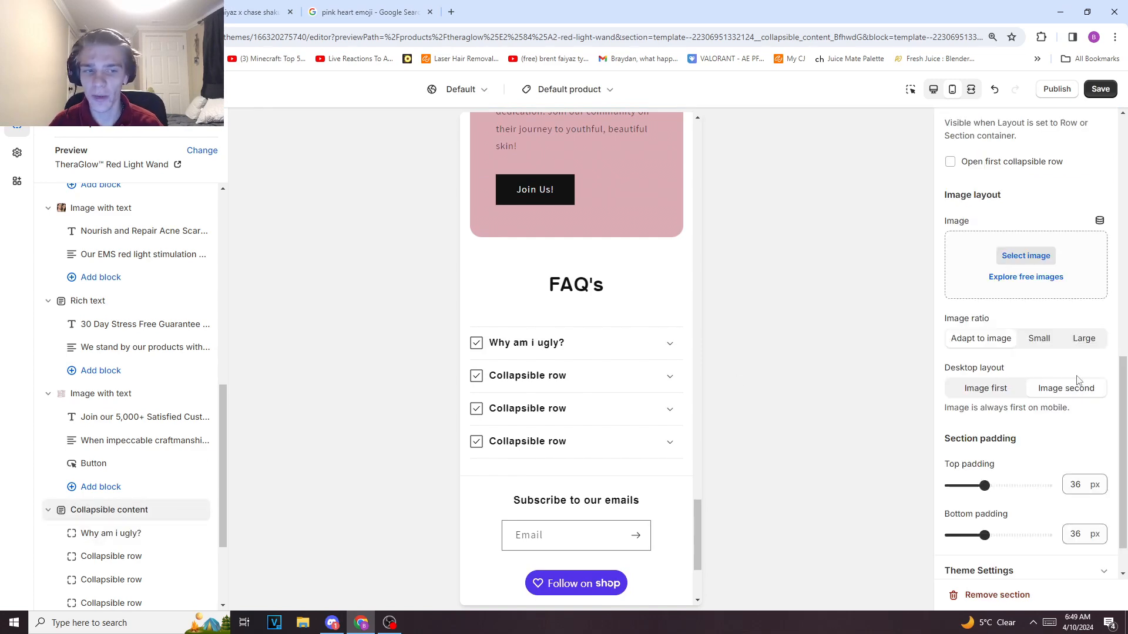
{"action": "scroll", "coordinate": [997, 388], "scroll_direction": "down", "scroll_amount": 1}
{"action": "scroll", "coordinate": [1010, 411], "scroll_direction": "up", "scroll_amount": 1}
{"action": "scroll", "coordinate": [1011, 417], "scroll_direction": "up", "scroll_amount": 5}
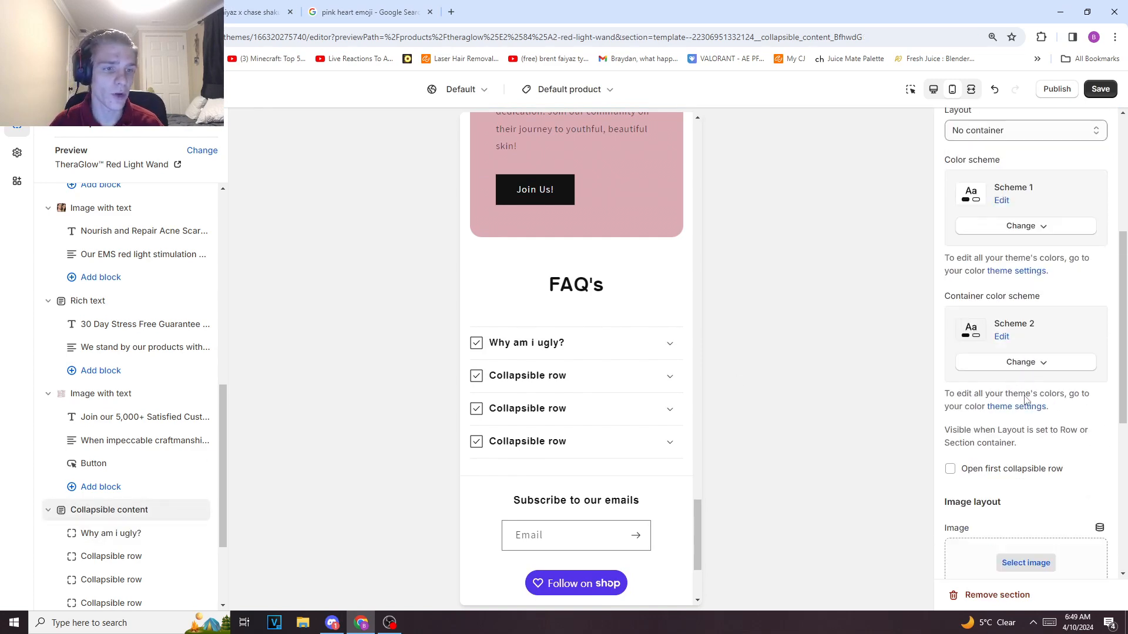
{"action": "left_click", "coordinate": [1020, 339]}
{"action": "left_click", "coordinate": [1022, 404]}
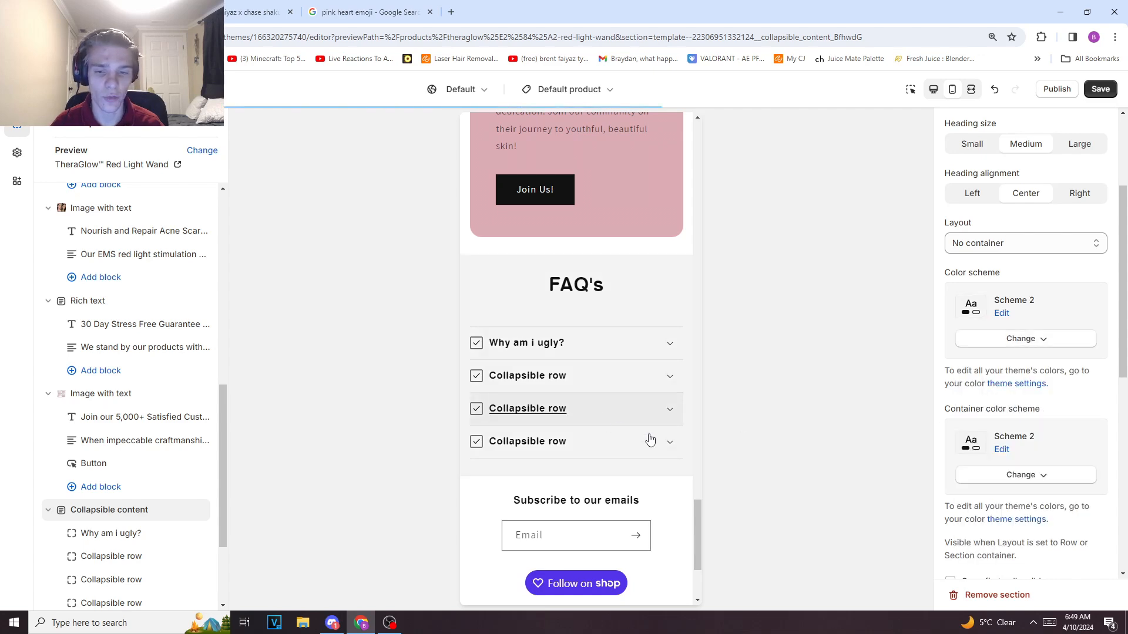
{"action": "mouse_move", "coordinate": [697, 530]}
{"action": "left_mouse_down"}
{"action": "mouse_move", "coordinate": [708, 517]}
{"action": "mouse_move", "coordinate": [704, 526]}
{"action": "left_mouse_up"}
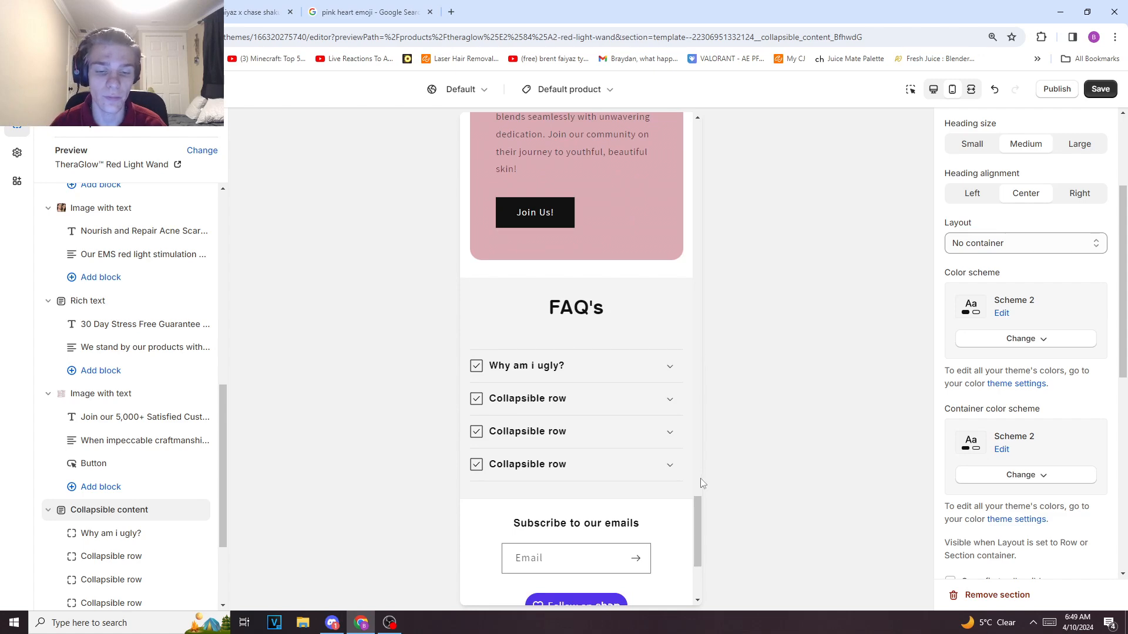
{"action": "left_click", "coordinate": [1020, 339]}
{"action": "left_click", "coordinate": [1021, 539]}
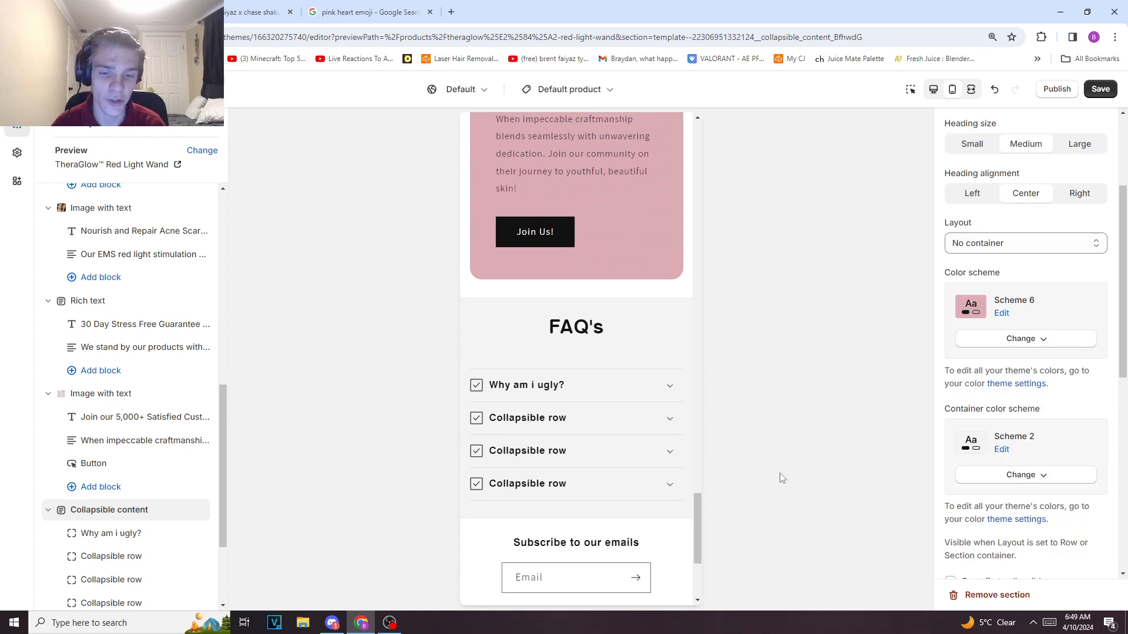
Review the whole product page in the preview, from the recolored FAQ's section and footer up to the product gallery.
{"action": "scroll", "coordinate": [587, 434], "scroll_direction": "up", "scroll_amount": 5}
{"action": "scroll", "coordinate": [604, 448], "scroll_direction": "up", "scroll_amount": 10}
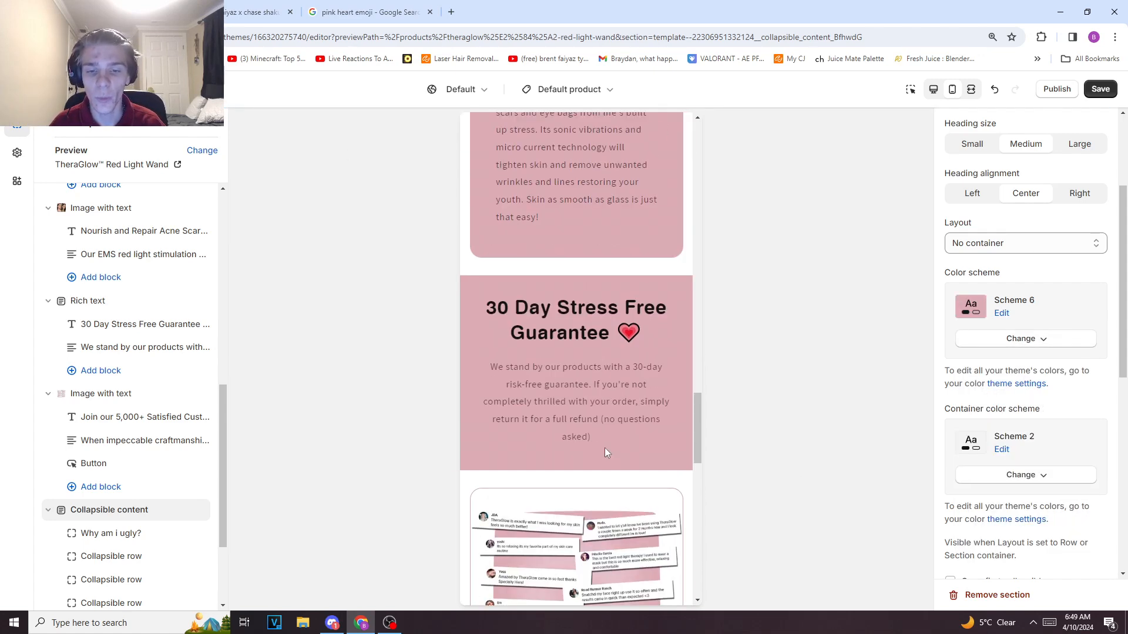
{"action": "scroll", "coordinate": [607, 450], "scroll_direction": "down", "scroll_amount": 9}
{"action": "scroll", "coordinate": [614, 452], "scroll_direction": "down", "scroll_amount": 10}
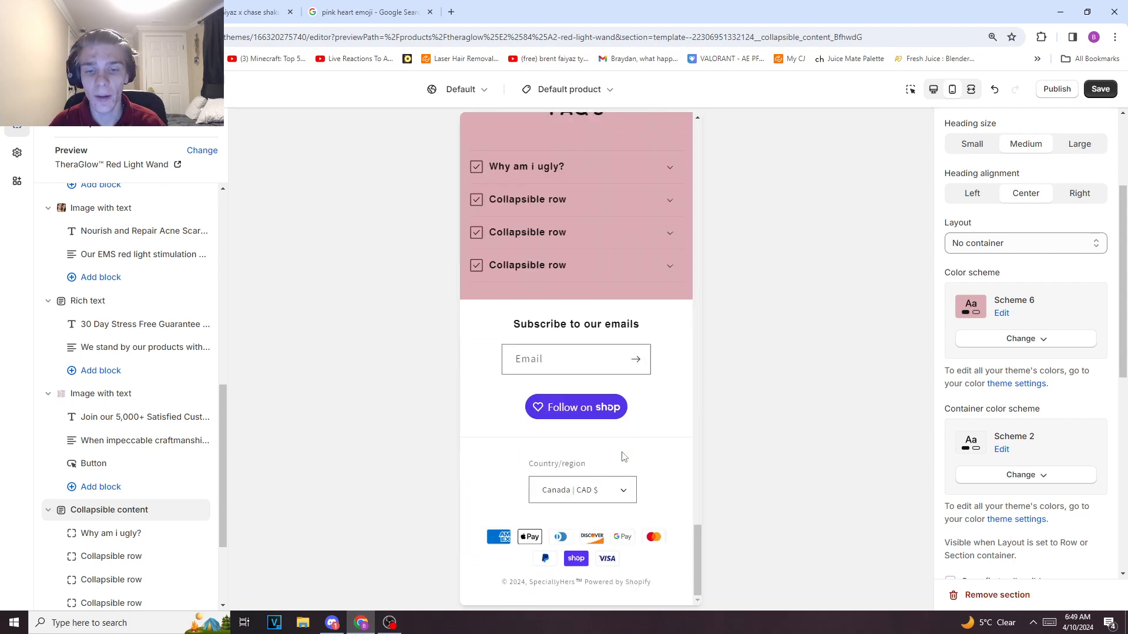
{"action": "scroll", "coordinate": [626, 465], "scroll_direction": "up", "scroll_amount": 5}
{"action": "scroll", "coordinate": [628, 469], "scroll_direction": "down", "scroll_amount": 4}
{"action": "scroll", "coordinate": [599, 417], "scroll_direction": "up", "scroll_amount": 4}
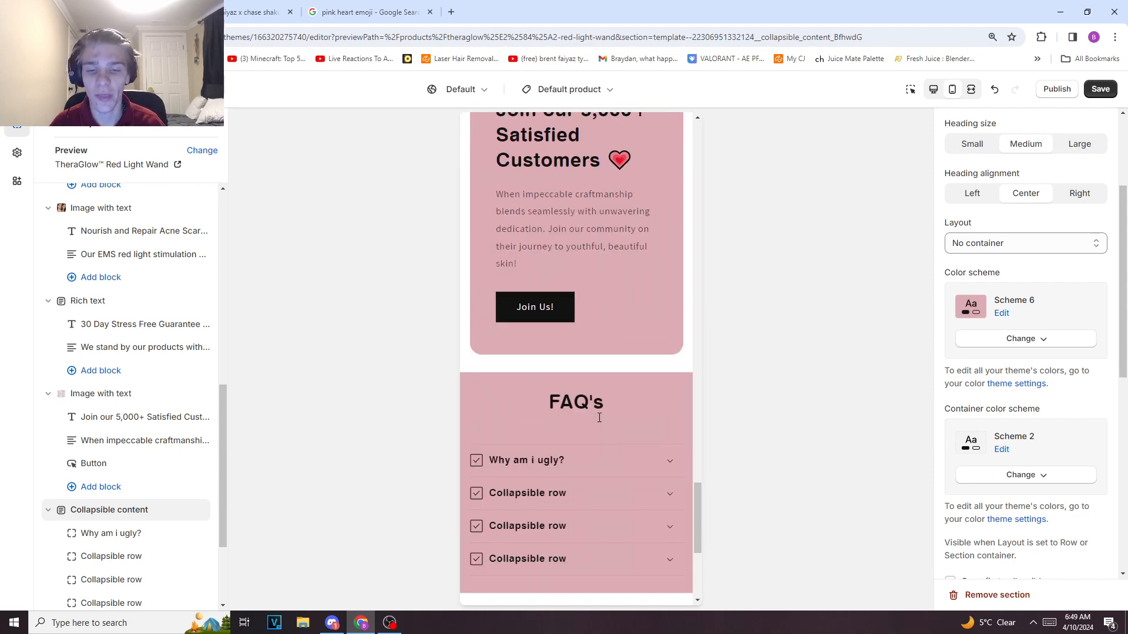
{"action": "scroll", "coordinate": [597, 416], "scroll_direction": "down", "scroll_amount": 3}
{"action": "scroll", "coordinate": [589, 407], "scroll_direction": "up", "scroll_amount": 7}
{"action": "scroll", "coordinate": [618, 433], "scroll_direction": "down", "scroll_amount": 4}
{"action": "scroll", "coordinate": [617, 438], "scroll_direction": "up", "scroll_amount": 8}
{"action": "scroll", "coordinate": [615, 447], "scroll_direction": "up", "scroll_amount": 15}
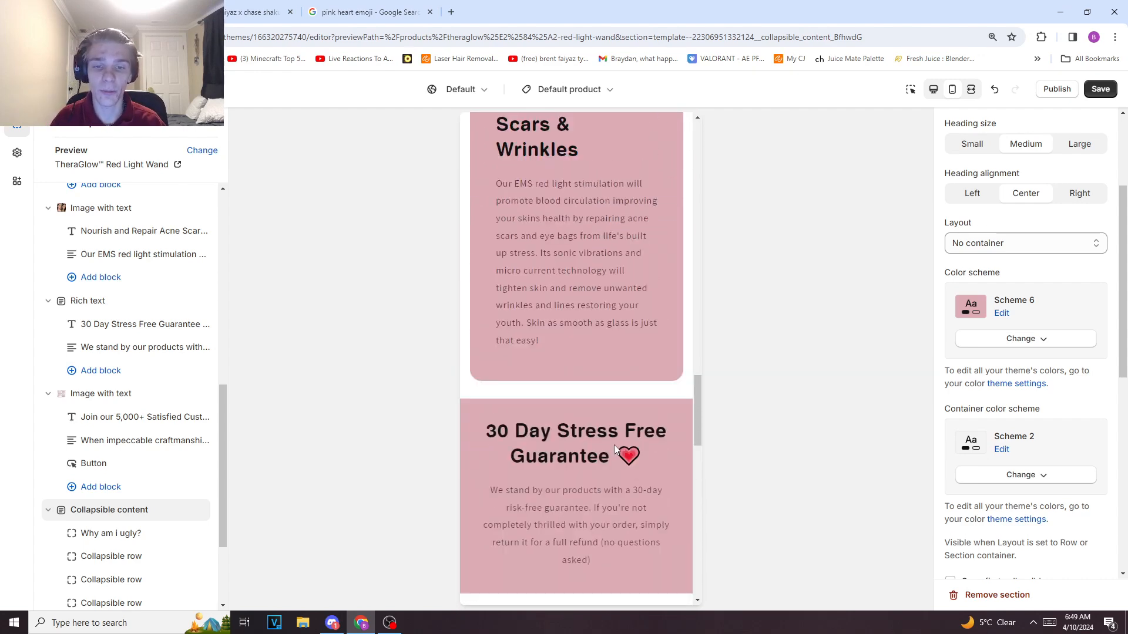
{"action": "scroll", "coordinate": [614, 458], "scroll_direction": "up", "scroll_amount": 15}
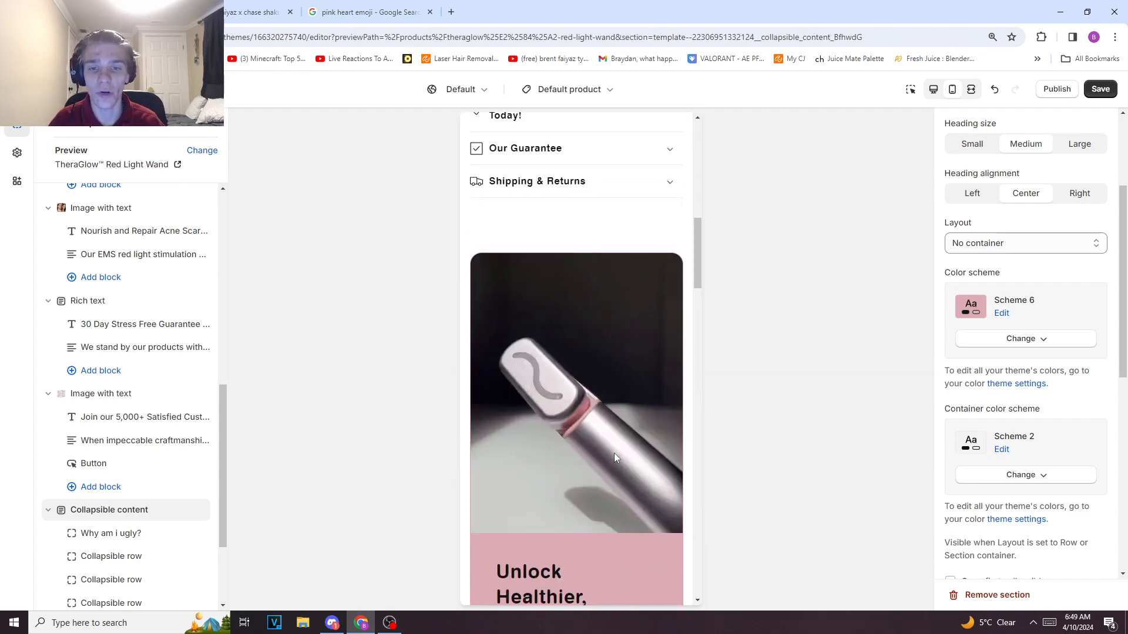
{"action": "scroll", "coordinate": [617, 463], "scroll_direction": "up", "scroll_amount": 1}
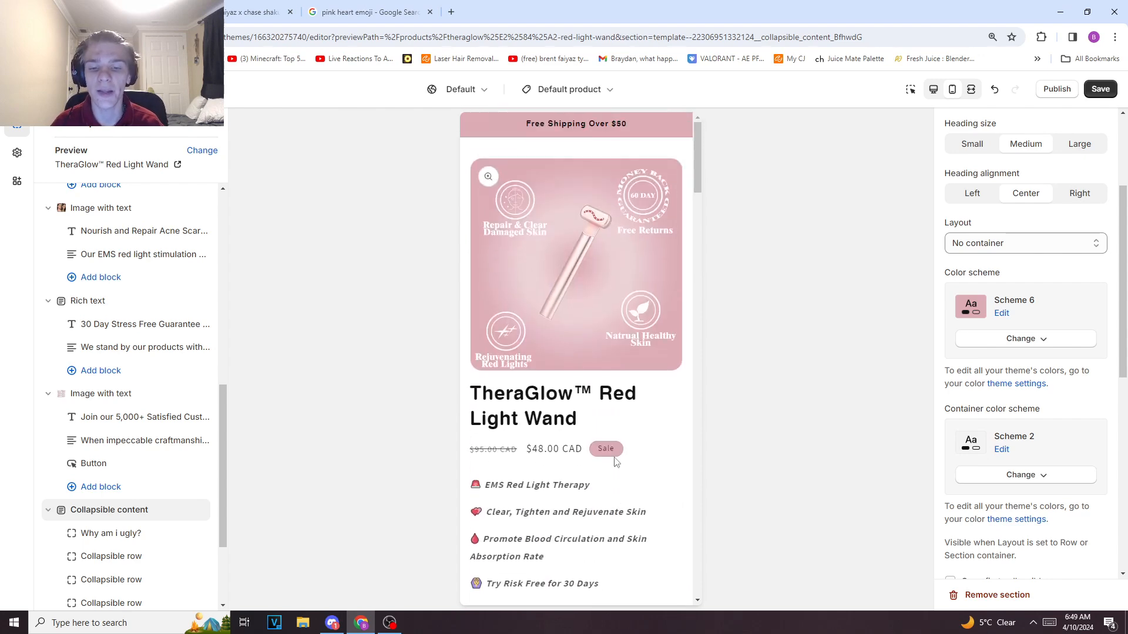
{"action": "scroll", "coordinate": [615, 458], "scroll_direction": "down", "scroll_amount": 5}
{"action": "scroll", "coordinate": [615, 455], "scroll_direction": "down", "scroll_amount": 15}
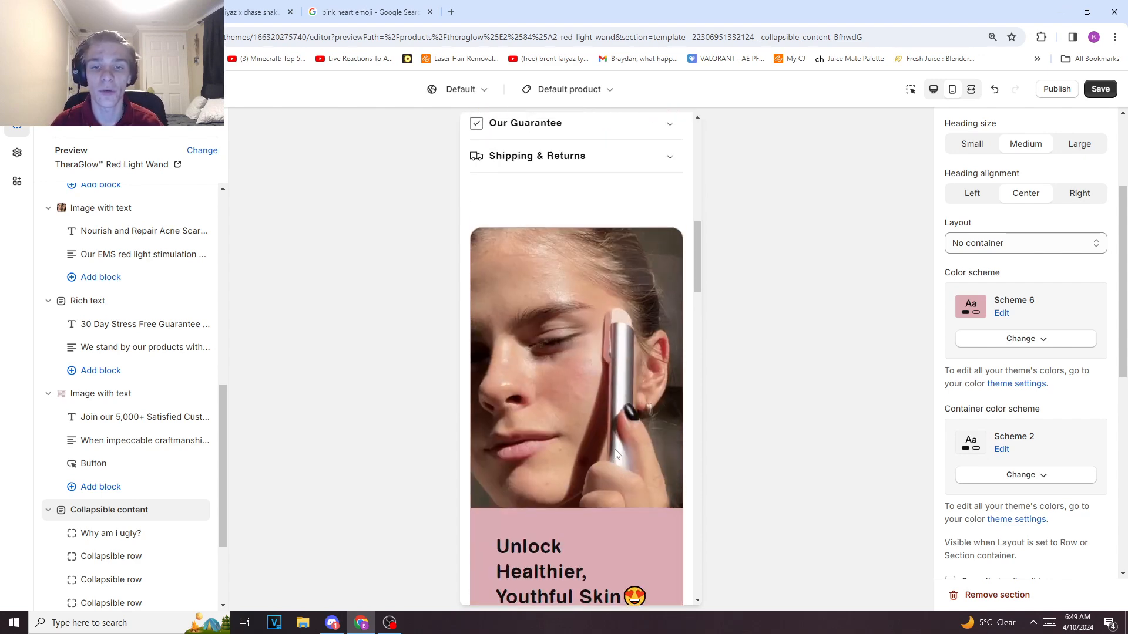
{"action": "scroll", "coordinate": [623, 446], "scroll_direction": "down", "scroll_amount": 5}
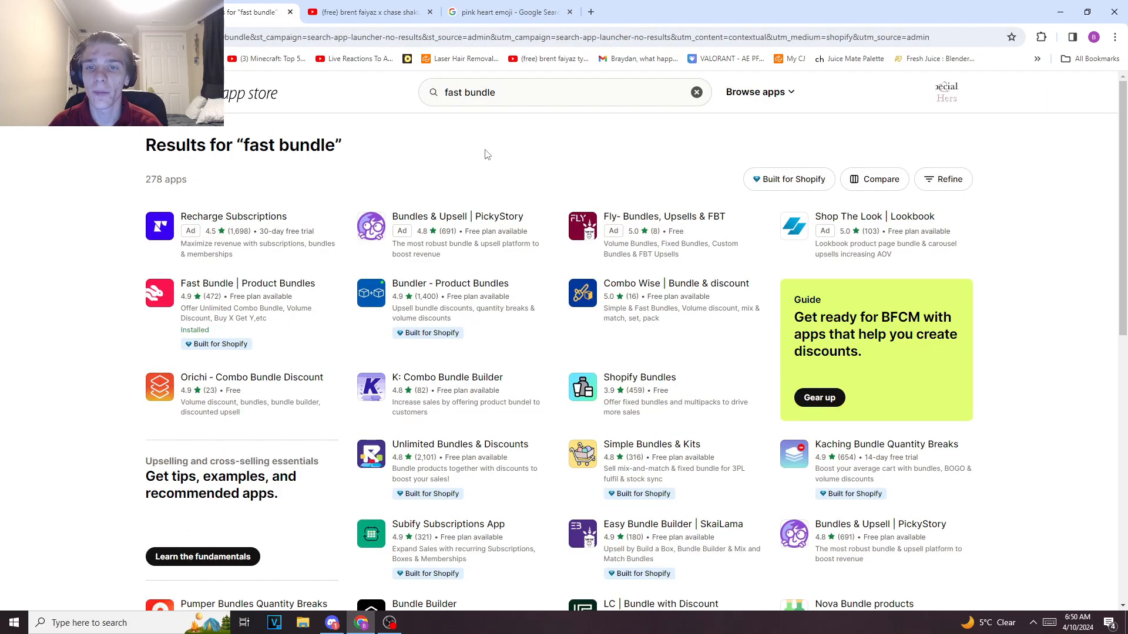
Switch to the Shopify App Store, view the Fast Bundle | Product Bundles listing from the results, and close it.
{"action": "left_click", "coordinate": [516, 101]}
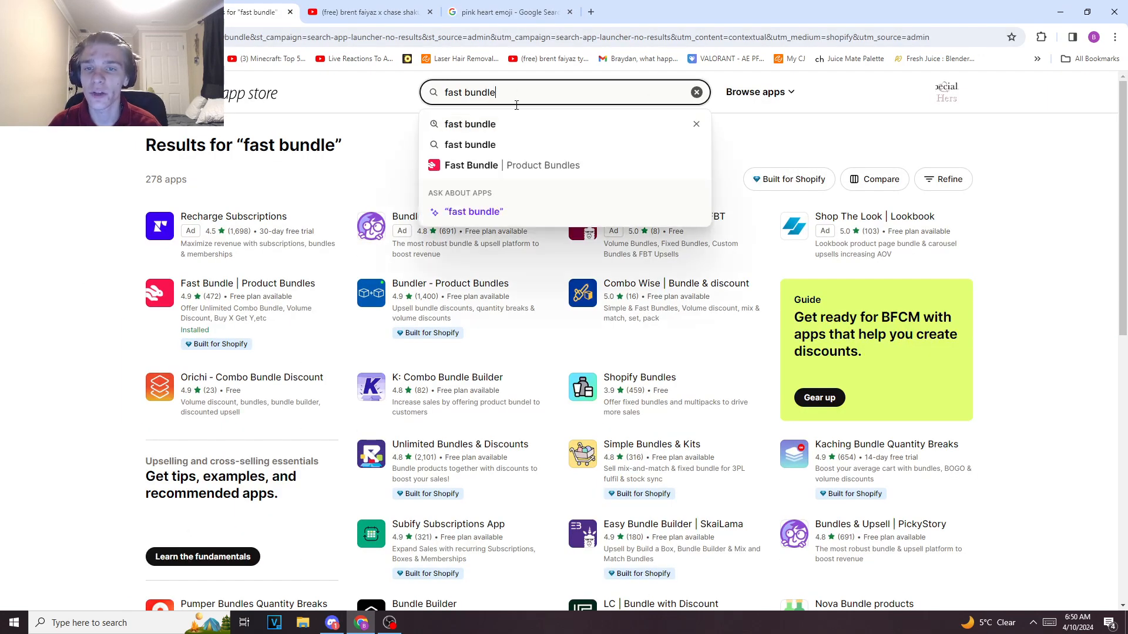
{"action": "left_click", "coordinate": [385, 156]}
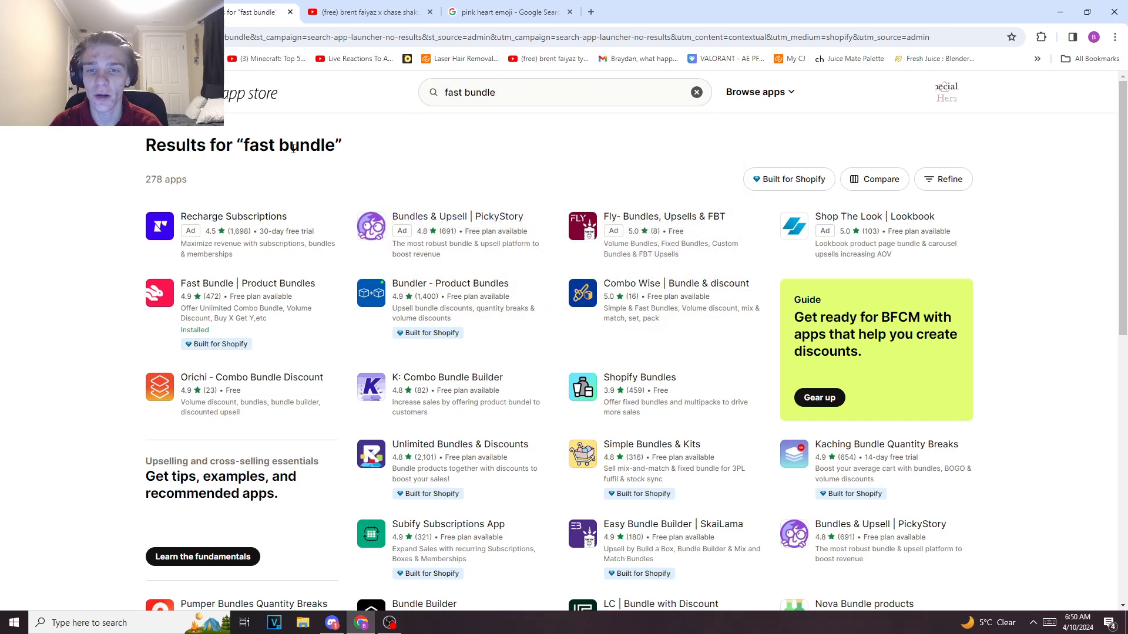
{"action": "left_click", "coordinate": [211, 284]}
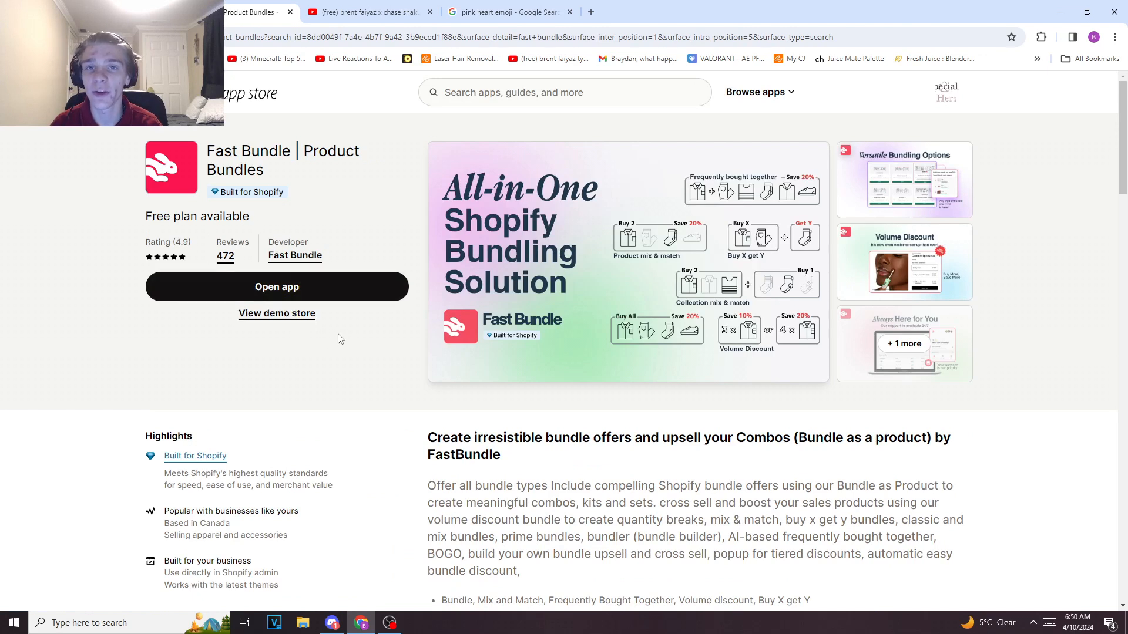
{"action": "left_click", "coordinate": [290, 13]}
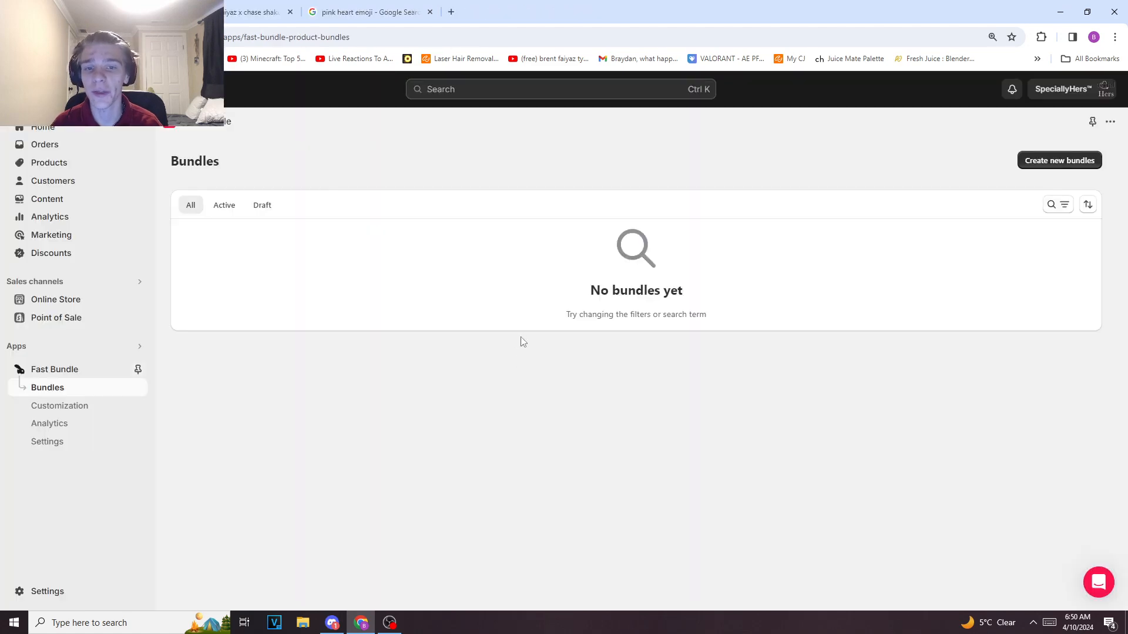
Start a new bundle in the Fast Bundle app using the Buy X get Y type.
{"action": "left_click", "coordinate": [1039, 165]}
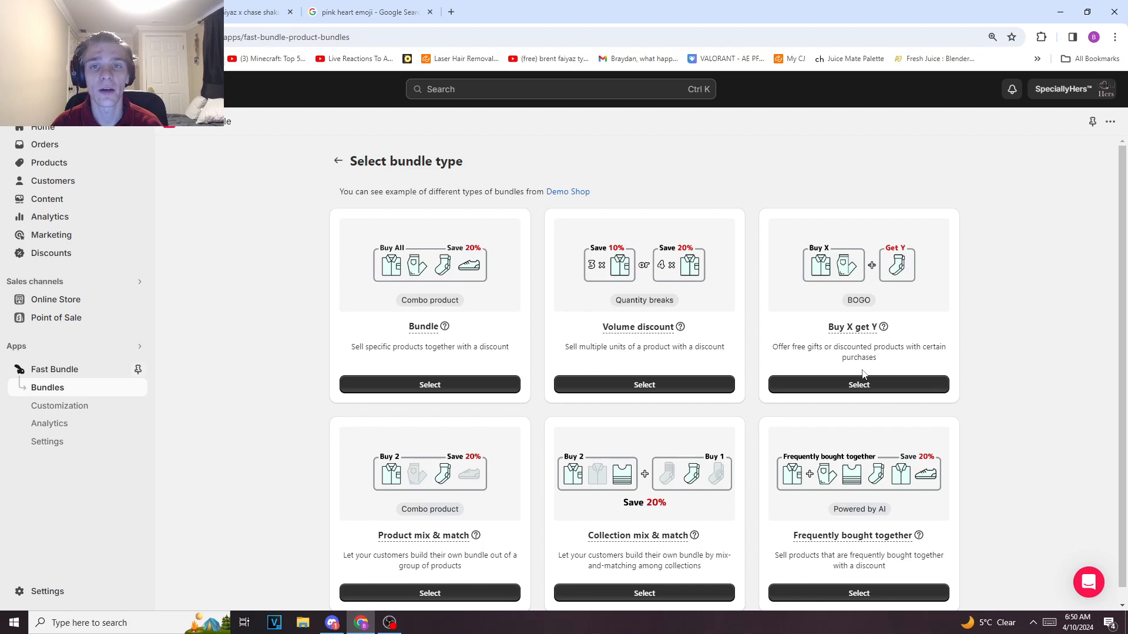
{"action": "scroll", "coordinate": [505, 356], "scroll_direction": "down", "scroll_amount": 1}
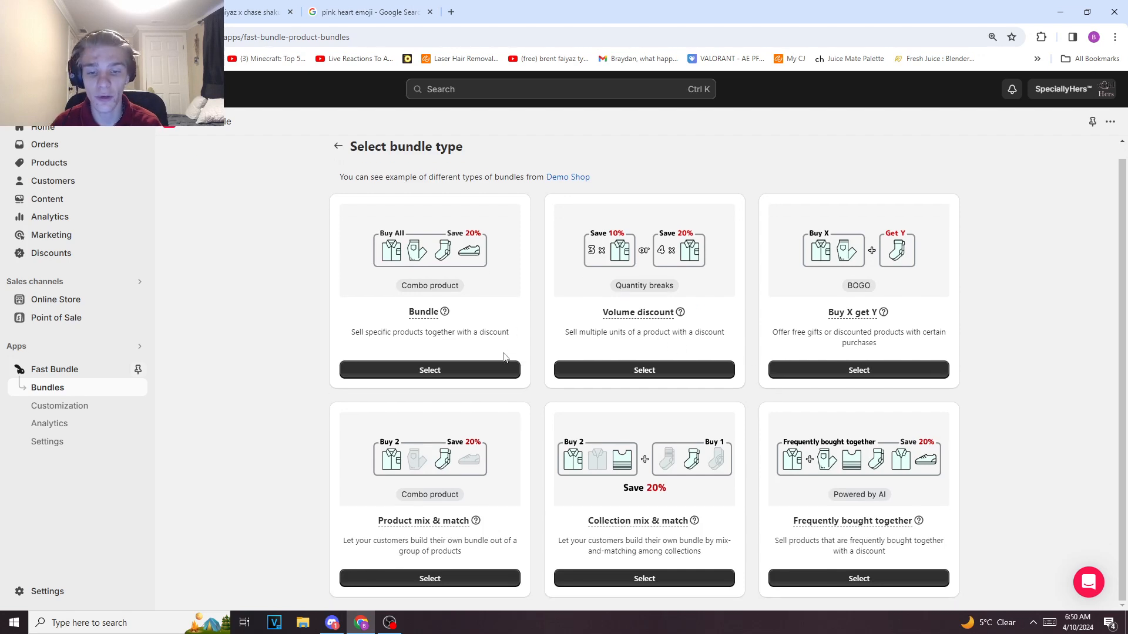
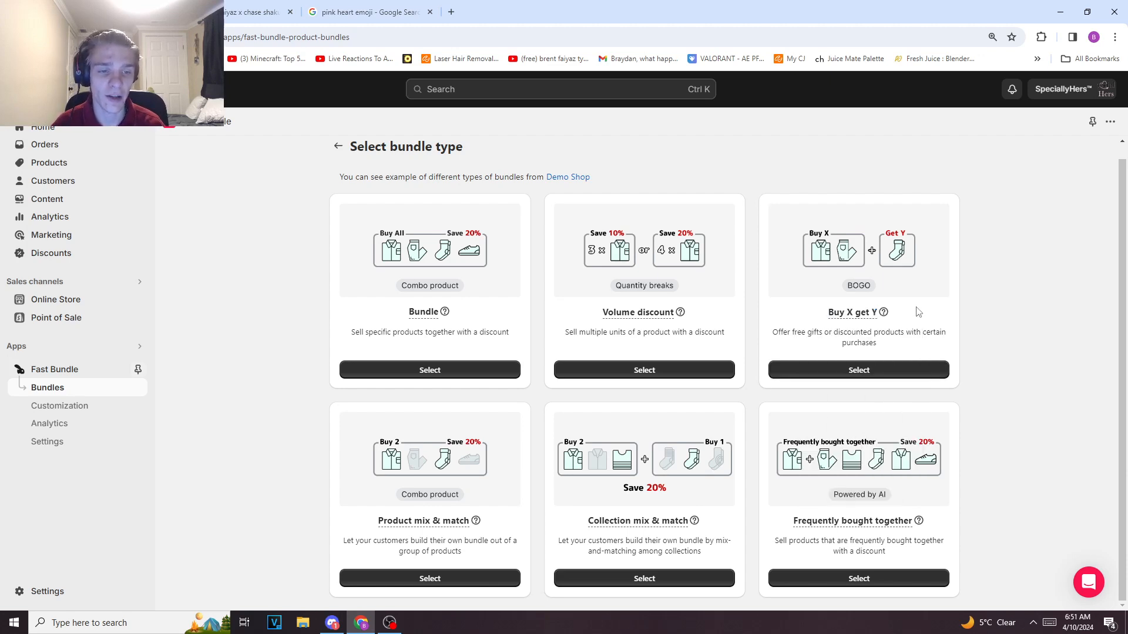
{"action": "left_click", "coordinate": [858, 370]}
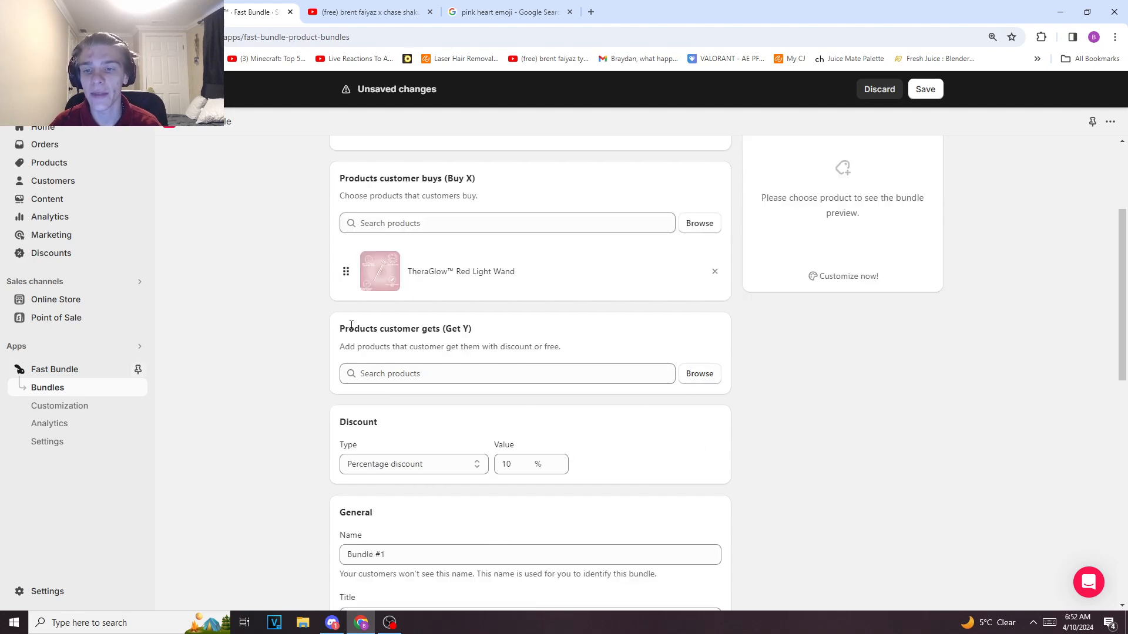
Add the Blueberry Skin Therapy Activation Serum as the product the customer gets and set its percentage discount to 100%.
{"action": "mouse_move", "coordinate": [341, 327]}
{"action": "left_mouse_down"}
{"action": "mouse_move", "coordinate": [539, 340]}
{"action": "mouse_move", "coordinate": [341, 329]}
{"action": "left_mouse_up"}
{"action": "left_click", "coordinate": [492, 332]}
{"action": "left_click", "coordinate": [341, 330]}
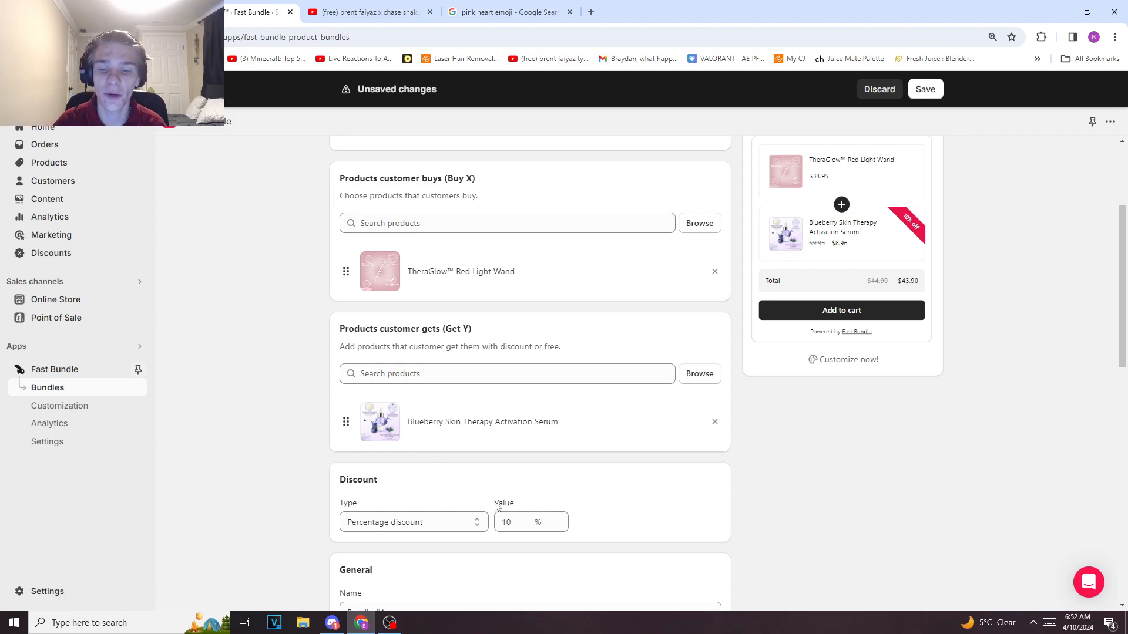
{"action": "left_click", "coordinate": [518, 522]}
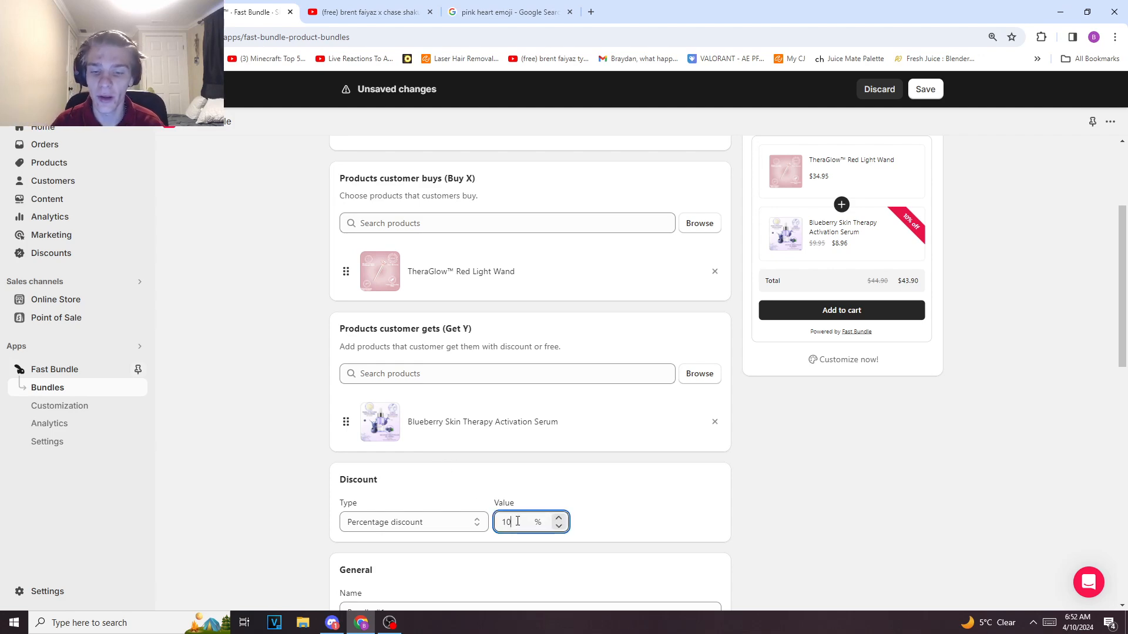
{"action": "type", "text": "0"}
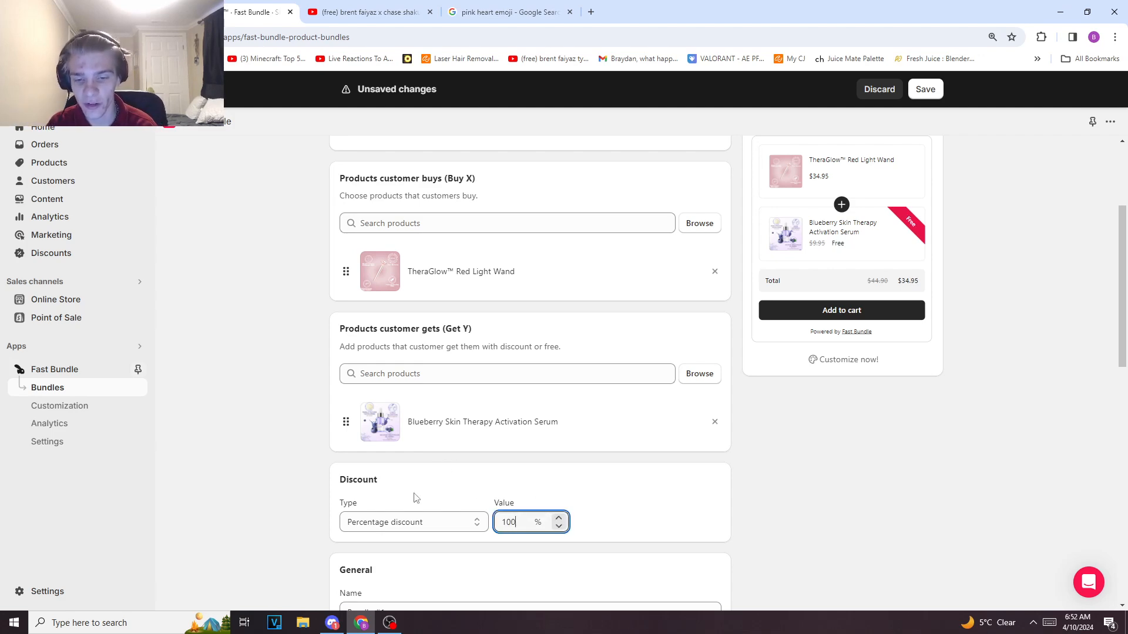
{"action": "left_click", "coordinate": [652, 553]}
{"action": "scroll", "coordinate": [831, 317], "scroll_direction": "up", "scroll_amount": 3}
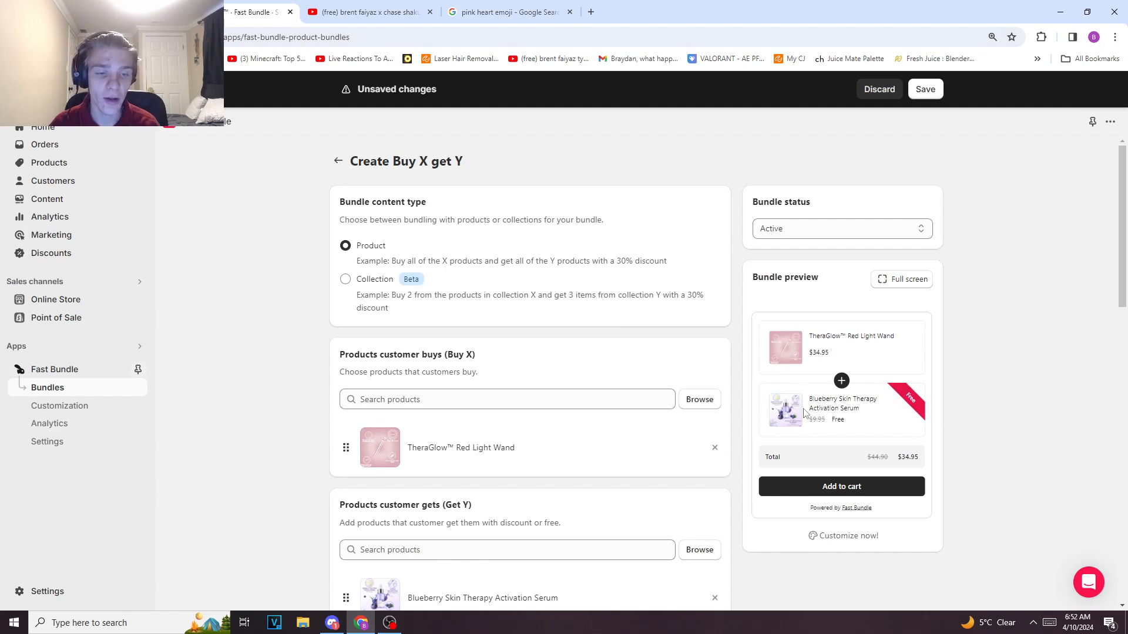
Check the bundle preview, save the Buy X get Y bundle, and open its customization.
{"action": "scroll", "coordinate": [805, 405], "scroll_direction": "down", "scroll_amount": 3}
{"action": "scroll", "coordinate": [805, 405], "scroll_direction": "up", "scroll_amount": 3}
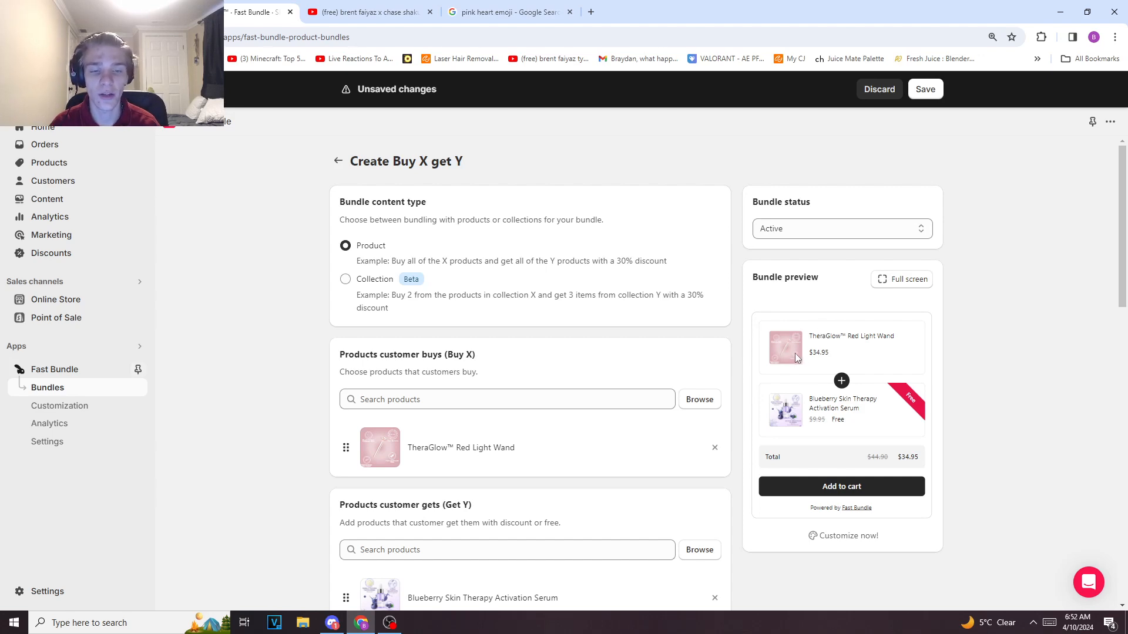
{"action": "scroll", "coordinate": [805, 577], "scroll_direction": "down", "scroll_amount": 1}
{"action": "scroll", "coordinate": [806, 578], "scroll_direction": "down", "scroll_amount": 3}
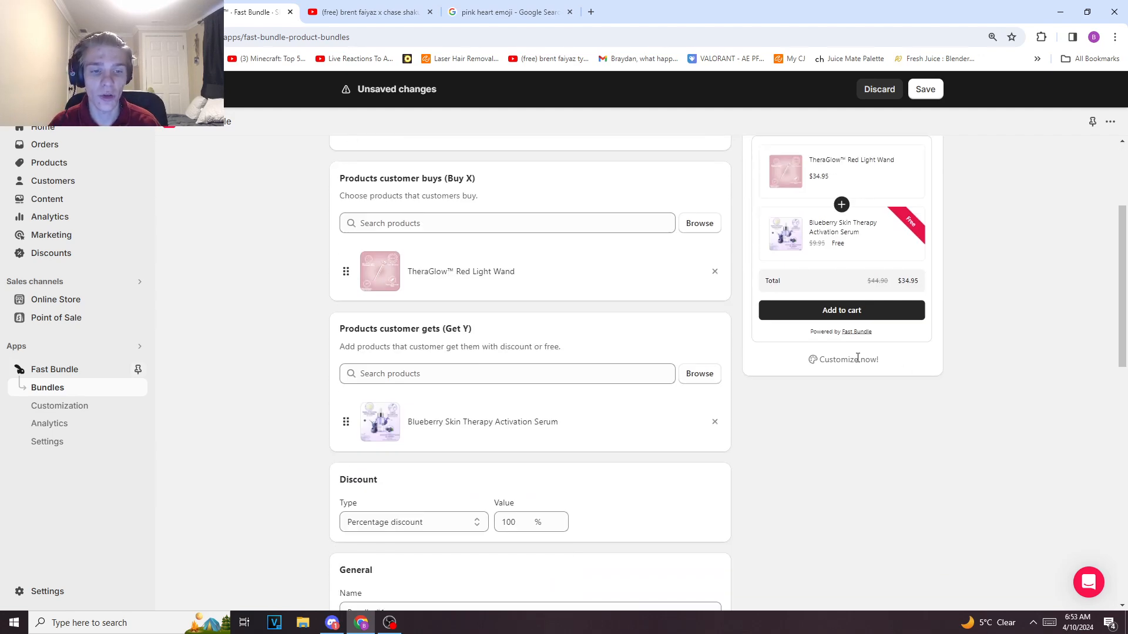
{"action": "left_click", "coordinate": [923, 90]}
{"action": "scroll", "coordinate": [840, 464], "scroll_direction": "down", "scroll_amount": 3}
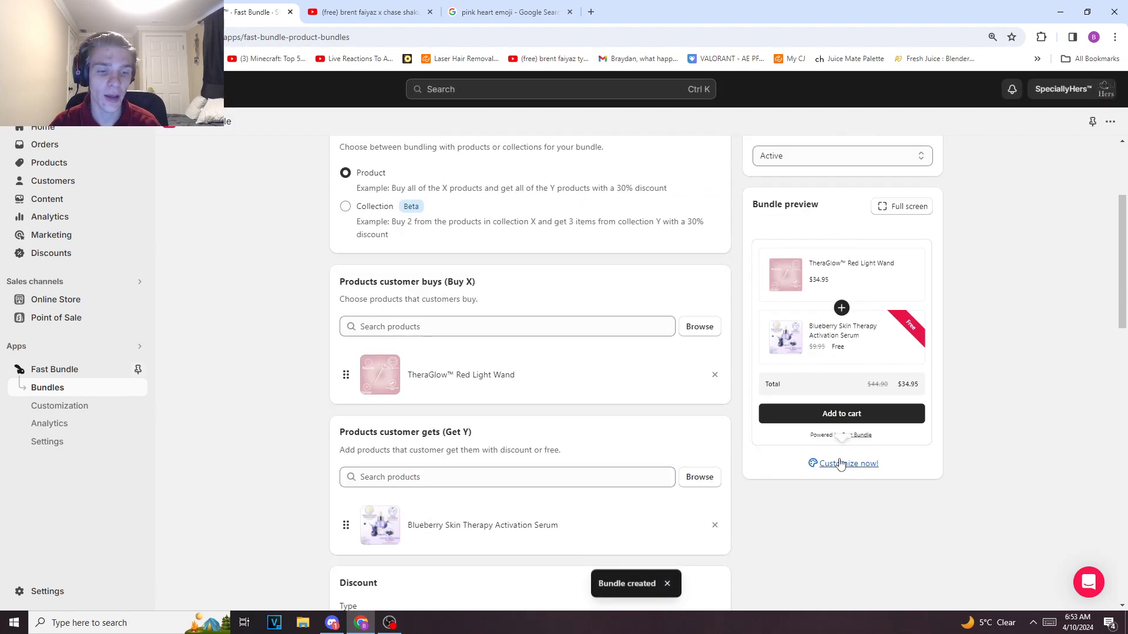
{"action": "scroll", "coordinate": [906, 506], "scroll_direction": "down", "scroll_amount": 3}
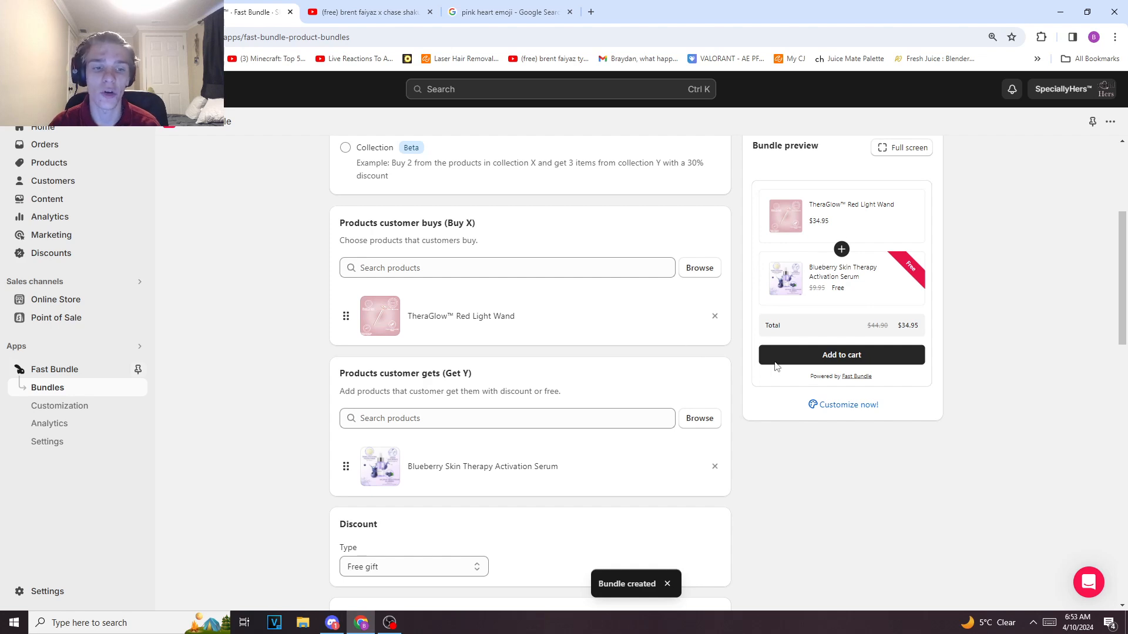
{"action": "left_click", "coordinate": [831, 406]}
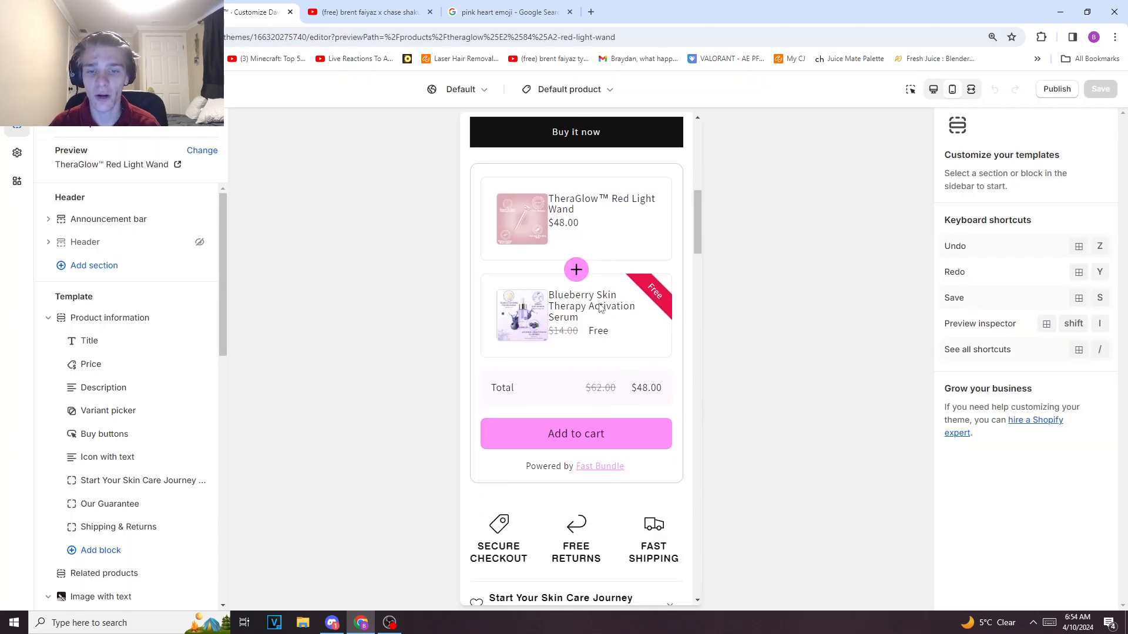
Examine the bundle widget and the surrounding sections of the TheraGlow Red Light Wand page in the theme editor's mobile preview.
{"action": "scroll", "coordinate": [600, 308], "scroll_direction": "up", "scroll_amount": 2}
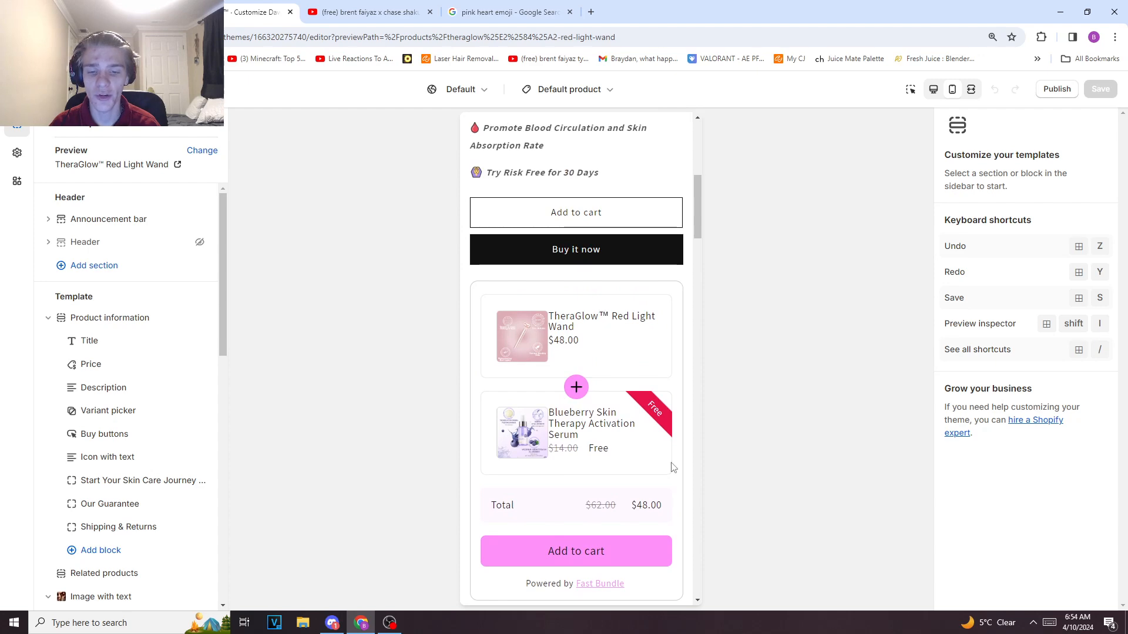
{"action": "scroll", "coordinate": [612, 393], "scroll_direction": "down", "scroll_amount": 4}
{"action": "scroll", "coordinate": [611, 390], "scroll_direction": "down", "scroll_amount": 3}
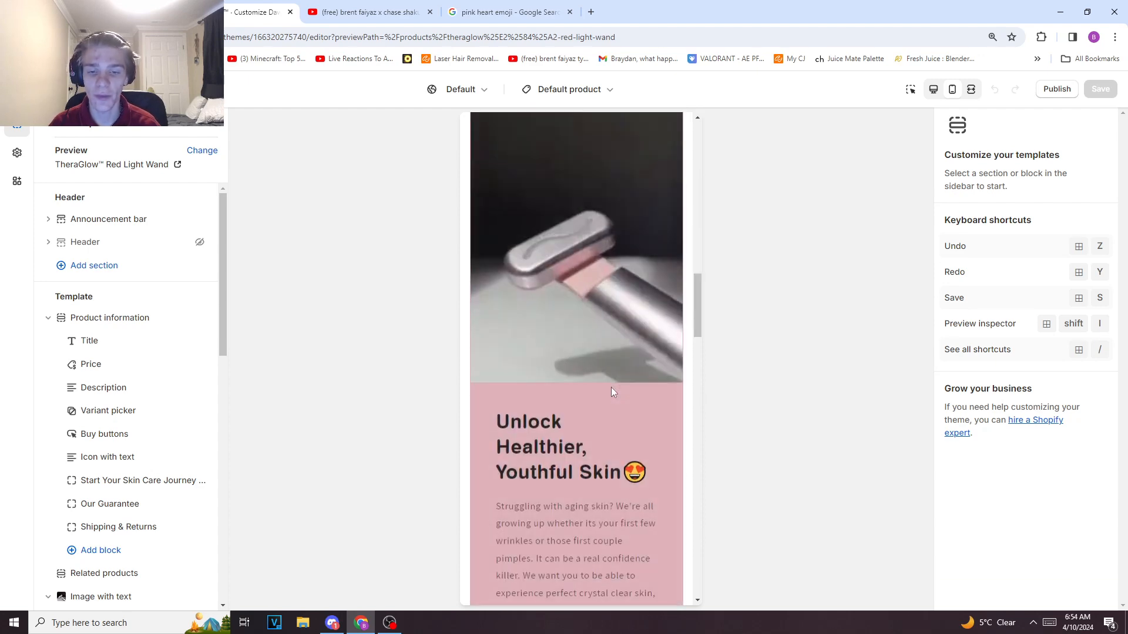
{"action": "scroll", "coordinate": [587, 399], "scroll_direction": "up", "scroll_amount": 8}
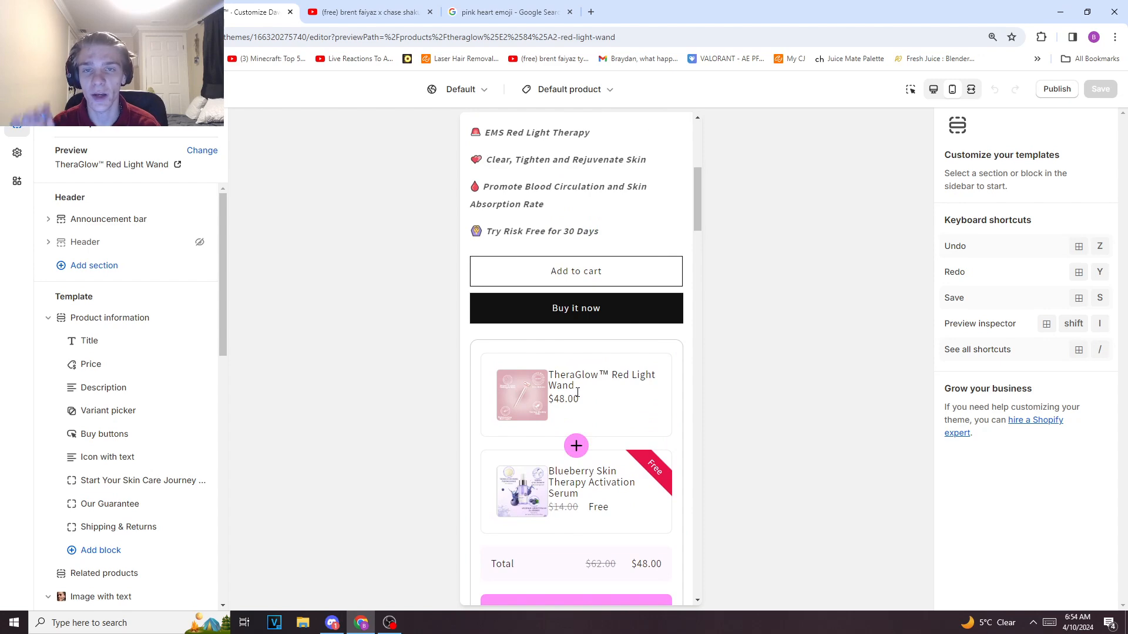
{"action": "scroll", "coordinate": [582, 405], "scroll_direction": "down", "scroll_amount": 2}
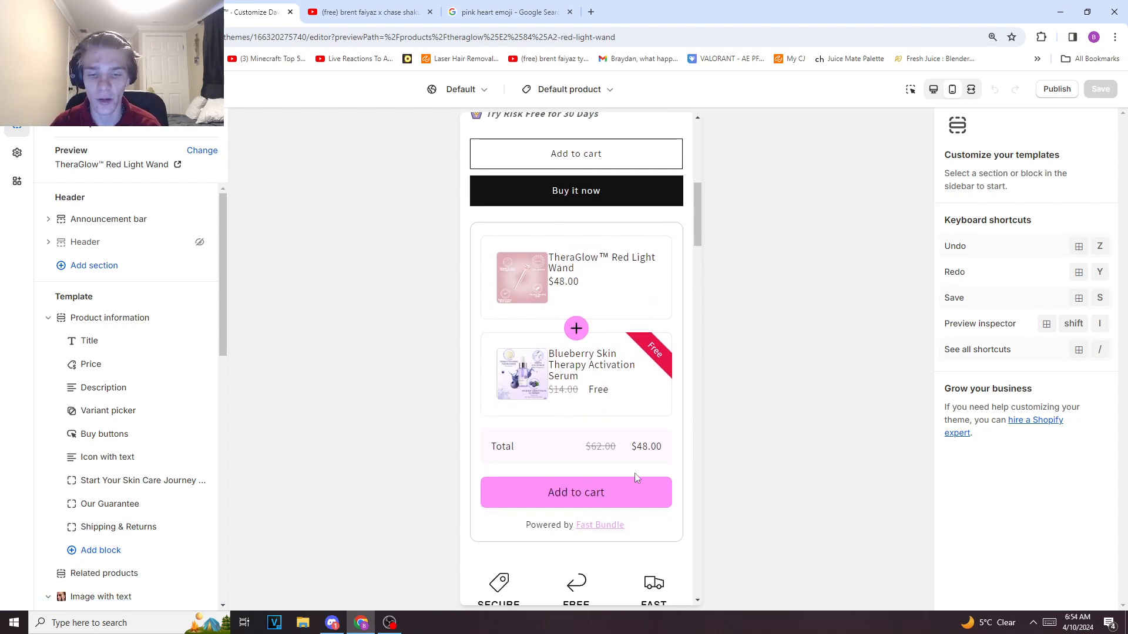
{"action": "scroll", "coordinate": [634, 473], "scroll_direction": "up", "scroll_amount": 1}
{"action": "scroll", "coordinate": [659, 473], "scroll_direction": "up", "scroll_amount": 1}
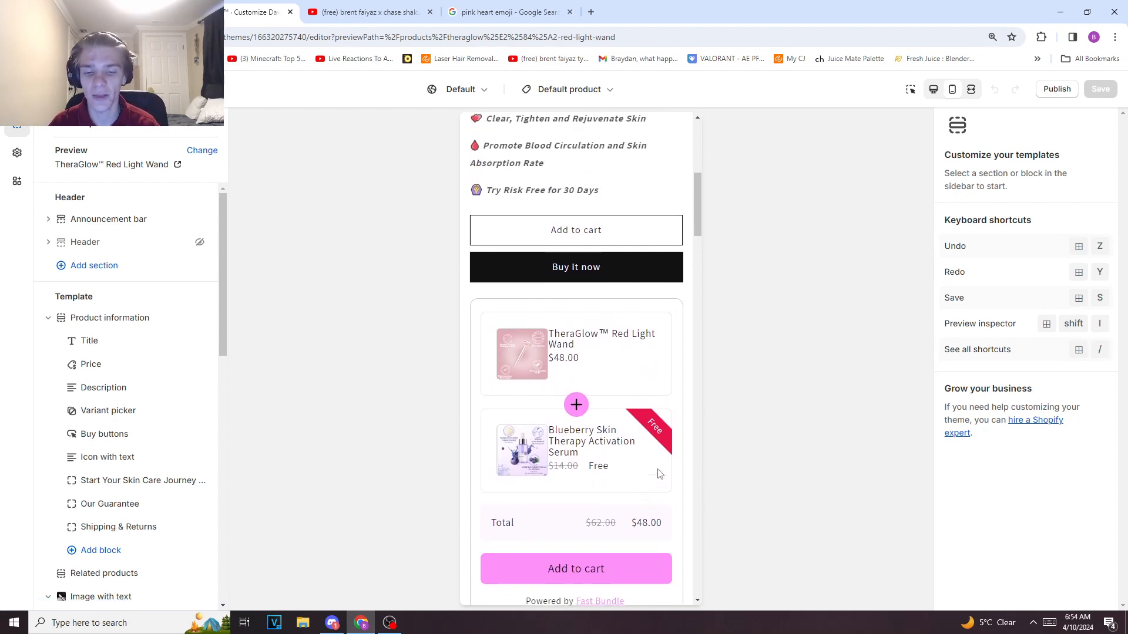
{"action": "scroll", "coordinate": [660, 464], "scroll_direction": "down", "scroll_amount": 10}
{"action": "scroll", "coordinate": [659, 460], "scroll_direction": "up", "scroll_amount": 14}
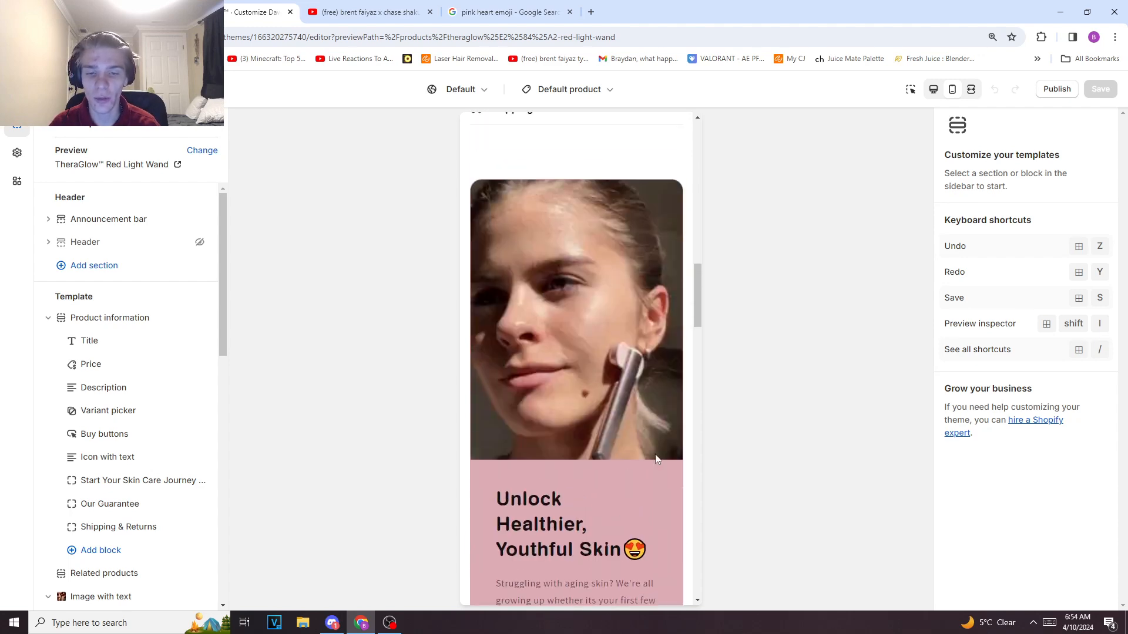
{"action": "scroll", "coordinate": [651, 430], "scroll_direction": "down", "scroll_amount": 7}
{"action": "scroll", "coordinate": [540, 364], "scroll_direction": "down", "scroll_amount": 5}
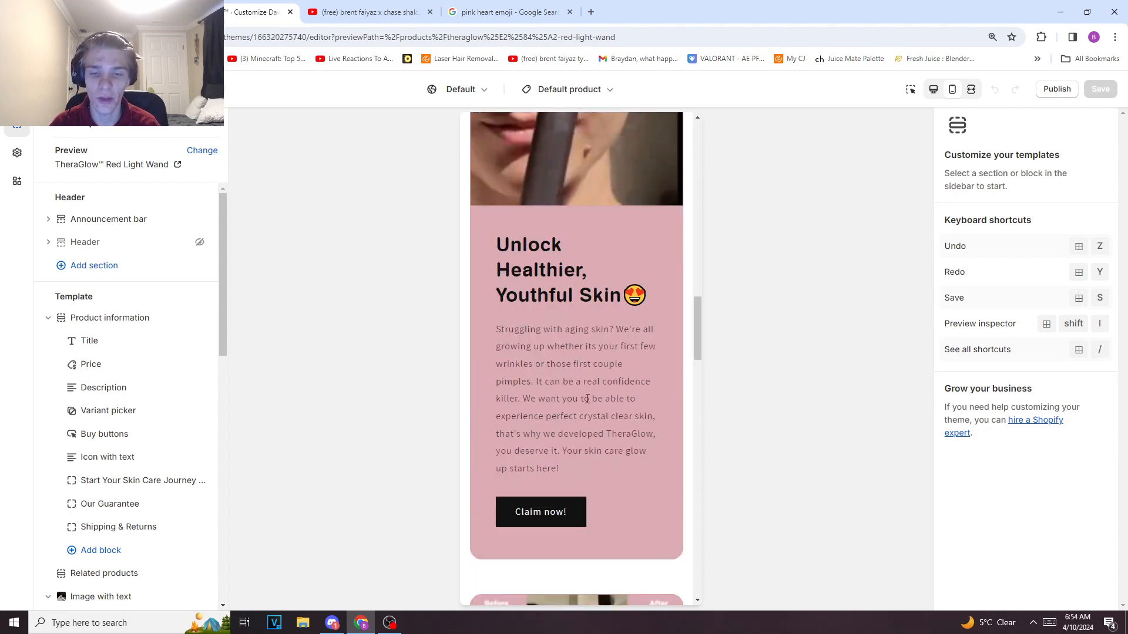
{"action": "scroll", "coordinate": [609, 451], "scroll_direction": "up", "scroll_amount": 18}
{"action": "scroll", "coordinate": [610, 461], "scroll_direction": "down", "scroll_amount": 5}
{"action": "scroll", "coordinate": [611, 459], "scroll_direction": "up", "scroll_amount": 2}
{"action": "scroll", "coordinate": [622, 487], "scroll_direction": "down", "scroll_amount": 11}
{"action": "scroll", "coordinate": [587, 487], "scroll_direction": "up", "scroll_amount": 5}
{"action": "scroll", "coordinate": [574, 472], "scroll_direction": "up", "scroll_amount": 8}
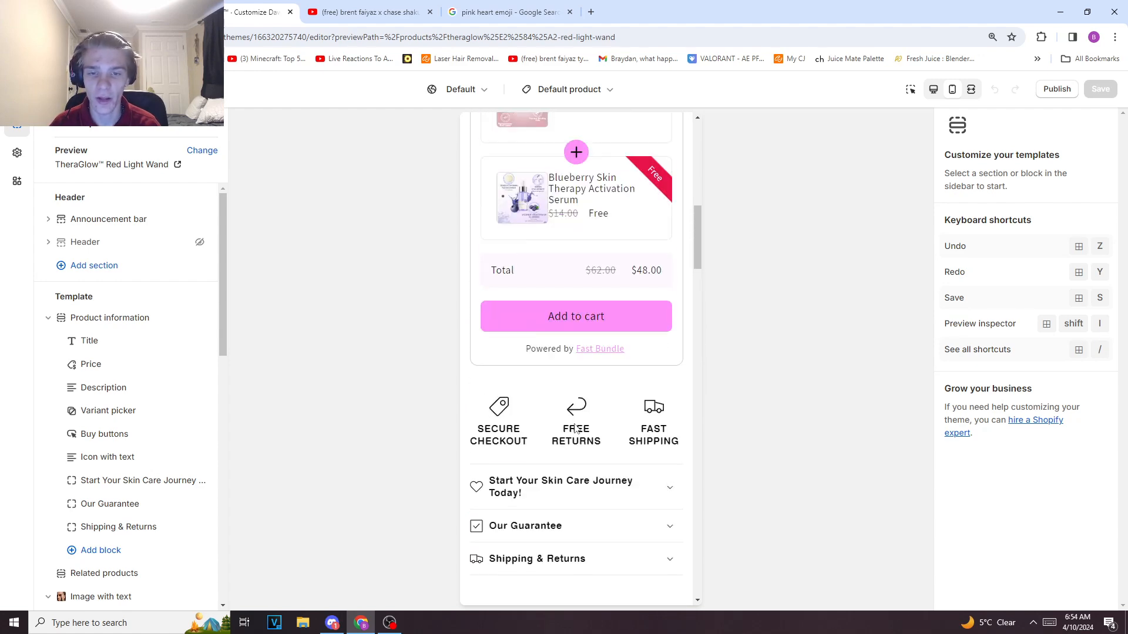
{"action": "scroll", "coordinate": [546, 472], "scroll_direction": "up", "scroll_amount": 4}
{"action": "scroll", "coordinate": [546, 472], "scroll_direction": "down", "scroll_amount": 4}
{"action": "scroll", "coordinate": [549, 478], "scroll_direction": "up", "scroll_amount": 1}
{"action": "scroll", "coordinate": [552, 488], "scroll_direction": "down", "scroll_amount": 1}
{"action": "scroll", "coordinate": [561, 490], "scroll_direction": "up", "scroll_amount": 6}
{"action": "scroll", "coordinate": [567, 491], "scroll_direction": "up", "scroll_amount": 2}
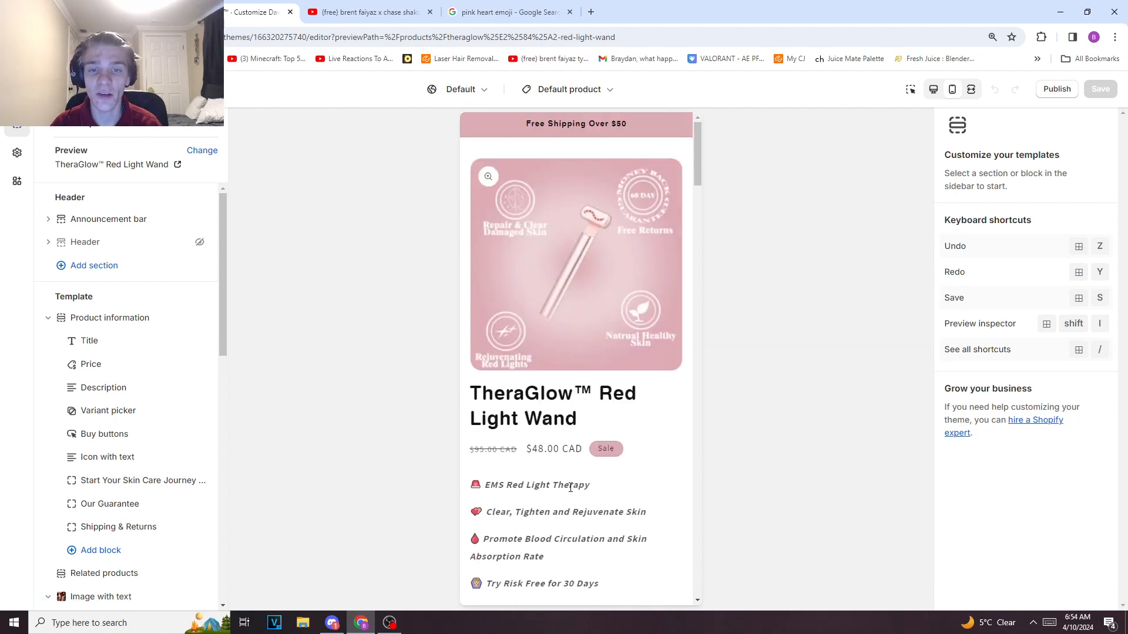
{"action": "left_click_drag", "start_coordinate": [697, 153], "coordinate": [693, 44]}
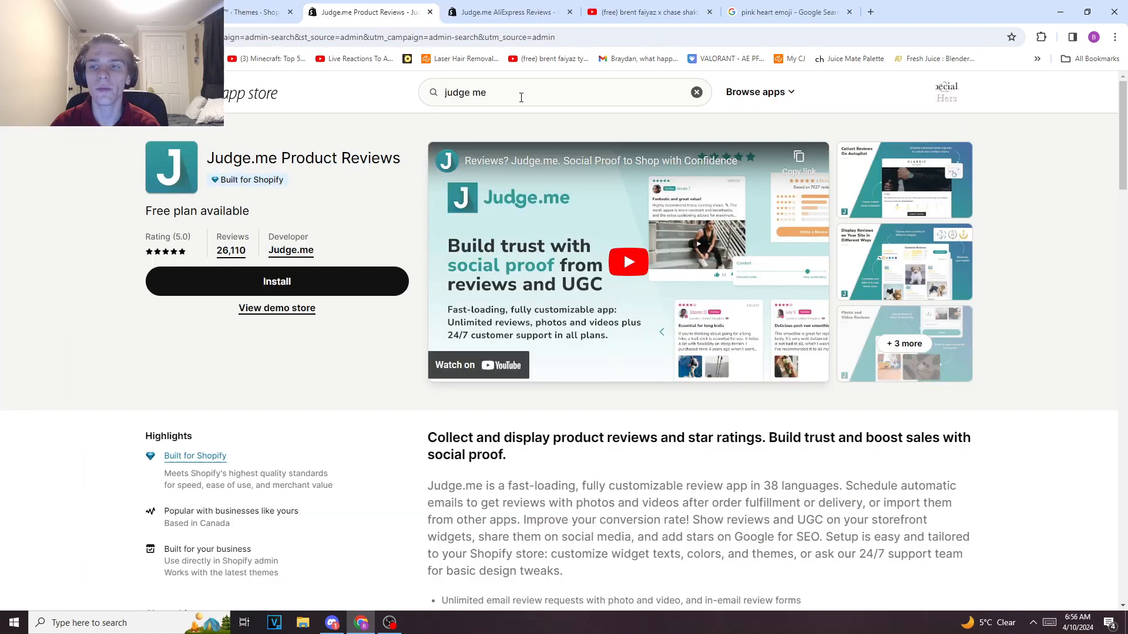
Switch to the Shopify App Store and view the Judge.me Product Reviews listing found with the search term "judge me".
{"action": "left_click", "coordinate": [549, 92]}
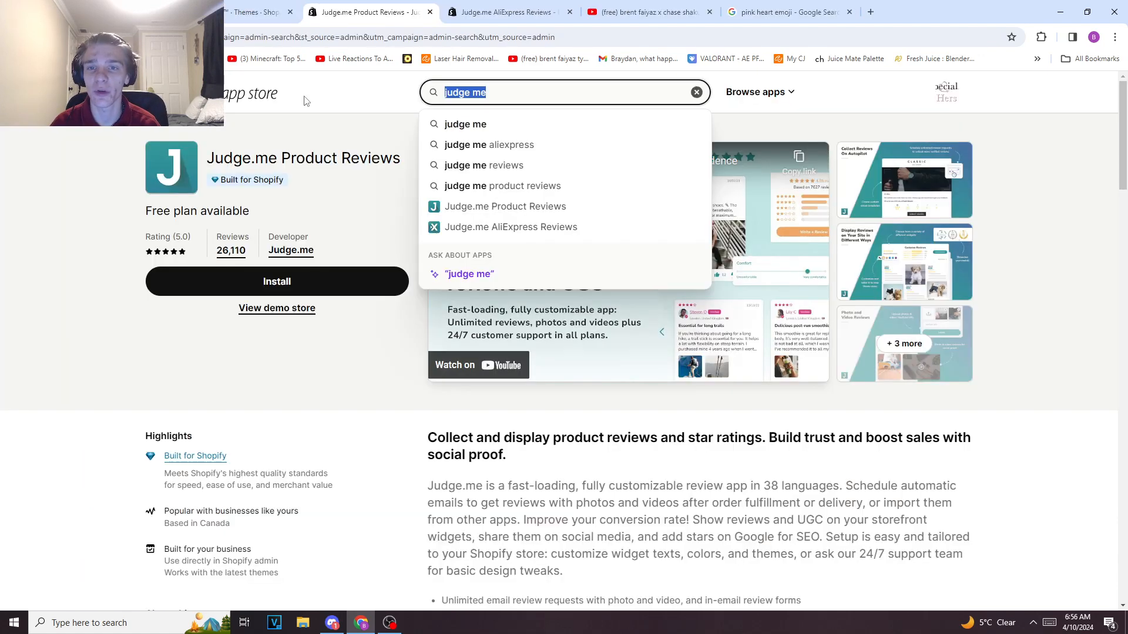
{"action": "left_click", "coordinate": [362, 120]}
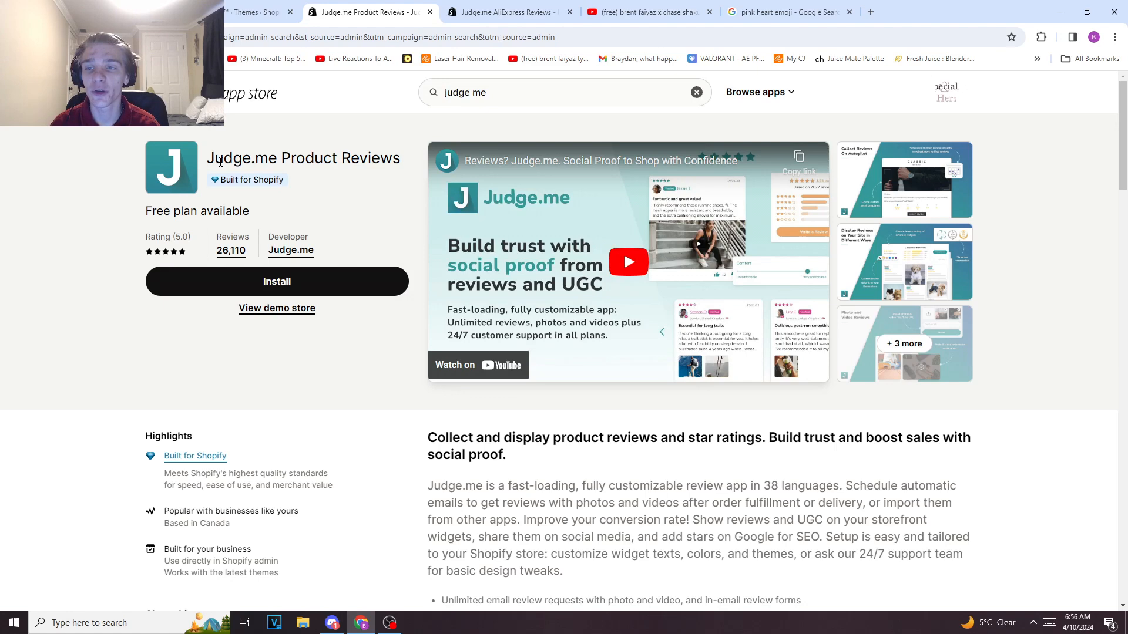
{"action": "left_click_drag", "start_coordinate": [213, 158], "coordinate": [456, 167]}
View the Judge.me AliExpress Reviews listing, focusing on the app's name.
{"action": "left_click", "coordinate": [505, 12]}
{"action": "left_click_drag", "start_coordinate": [211, 153], "coordinate": [313, 179]}
{"action": "left_click", "coordinate": [293, 184]}
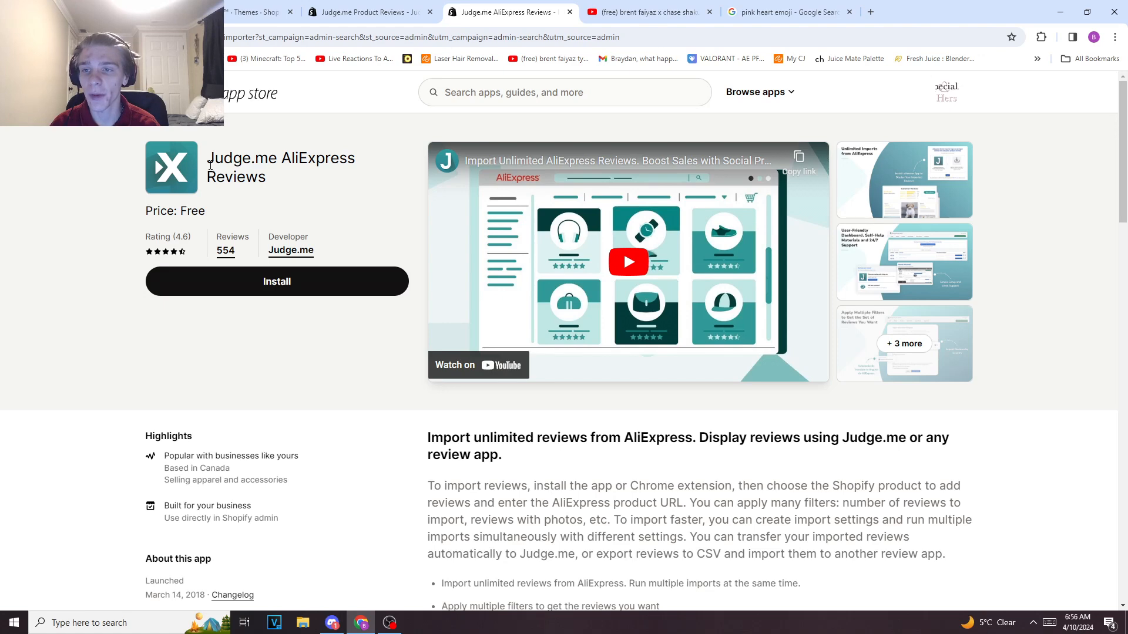
{"action": "left_click_drag", "start_coordinate": [214, 162], "coordinate": [357, 164]}
{"action": "left_click", "coordinate": [357, 164]}
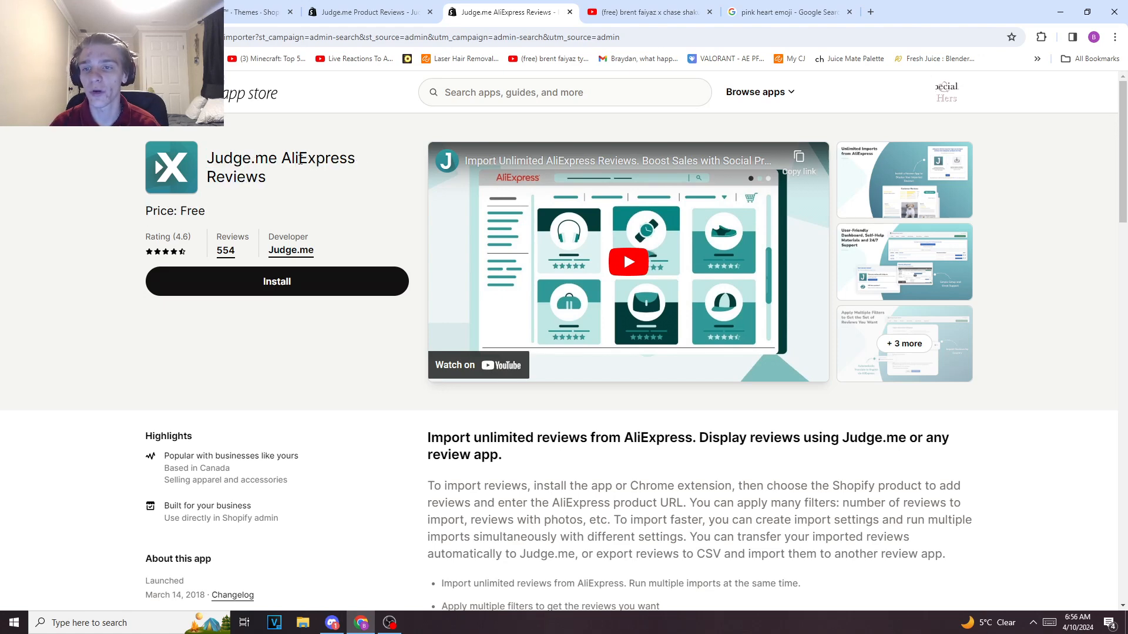
{"action": "left_click_drag", "start_coordinate": [283, 160], "coordinate": [356, 176]}
{"action": "left_click", "coordinate": [309, 181]}
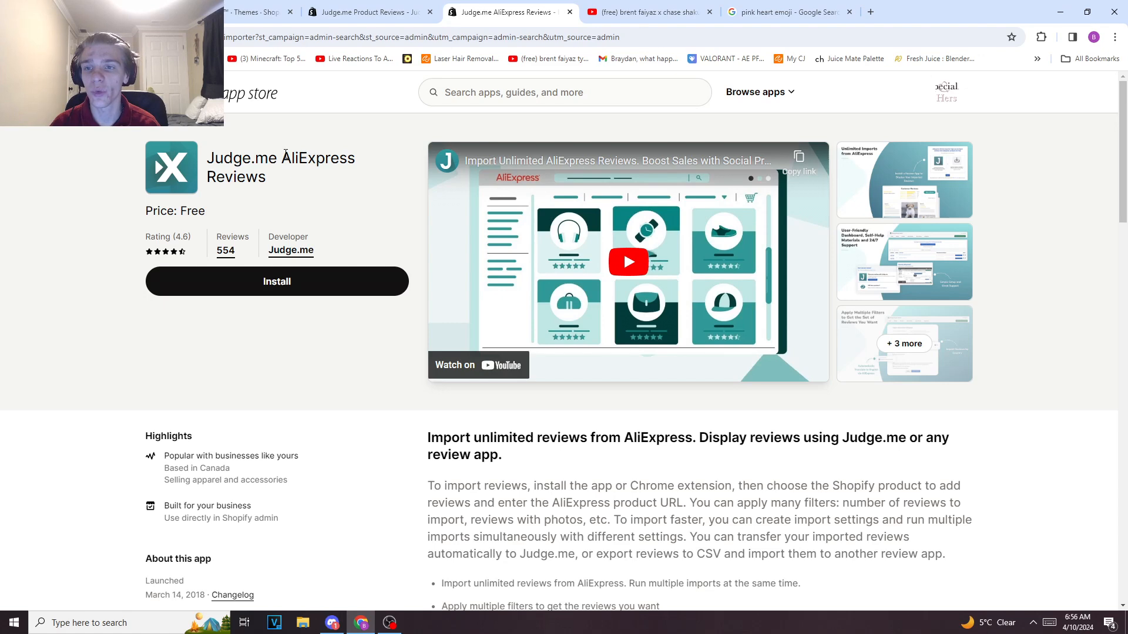
{"action": "left_click_drag", "start_coordinate": [284, 154], "coordinate": [371, 168]}
{"action": "left_click", "coordinate": [311, 172]}
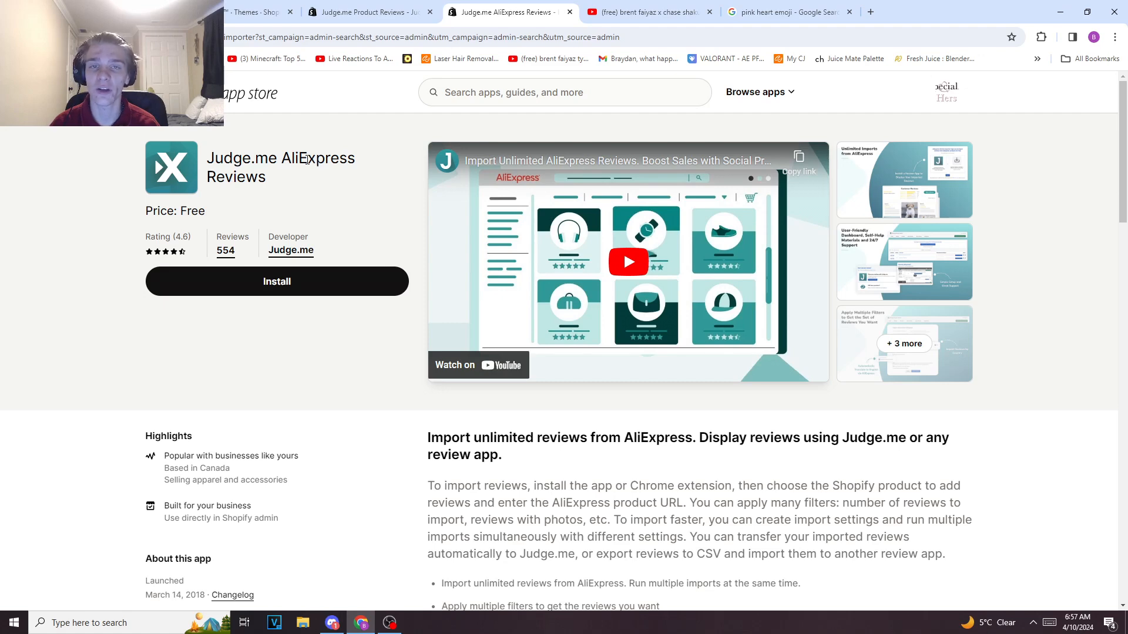
{"action": "left_click_drag", "start_coordinate": [281, 160], "coordinate": [340, 156]}
{"action": "left_click", "coordinate": [299, 161]}
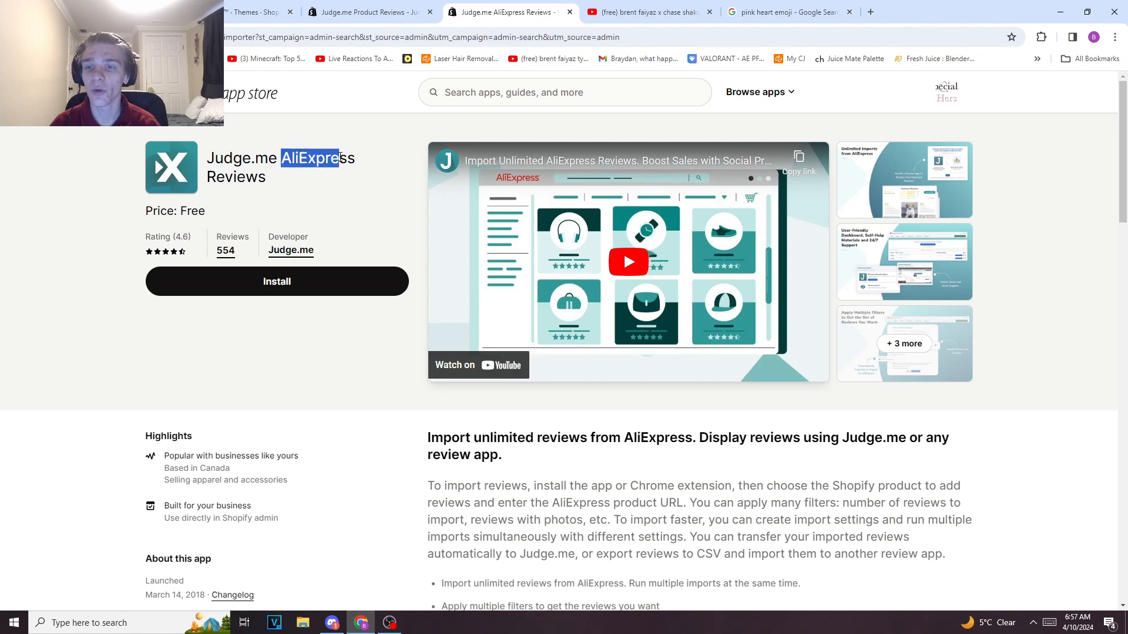
{"action": "left_click", "coordinate": [278, 158]}
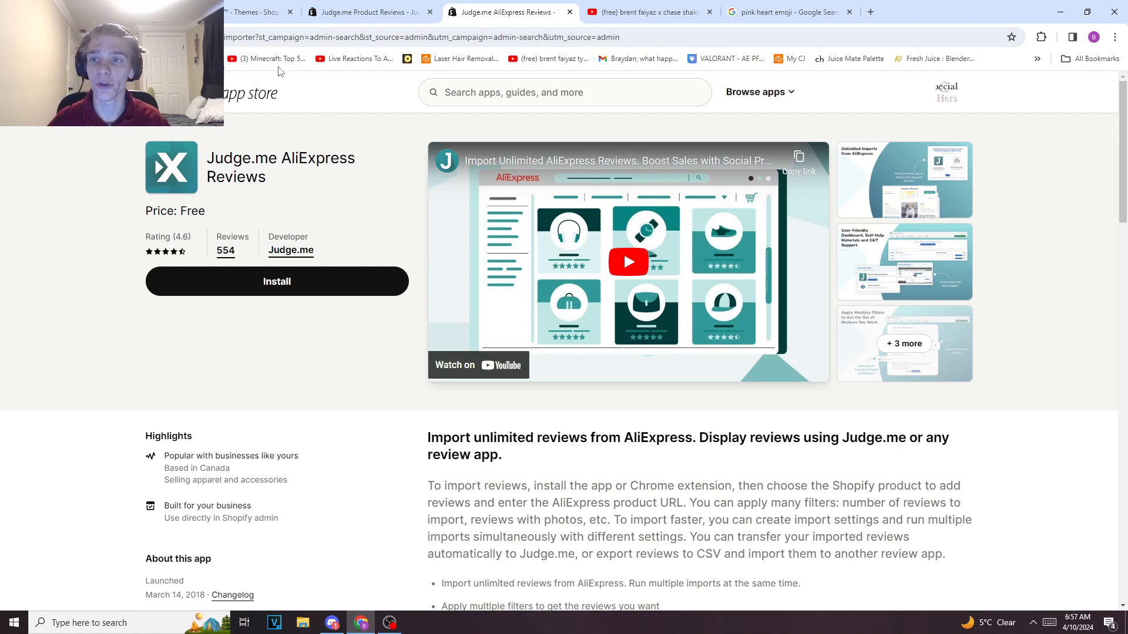
Return to the Shopify theme editor and look through the product page's end, the app embeds and the theme settings.
{"action": "left_click", "coordinate": [259, 12]}
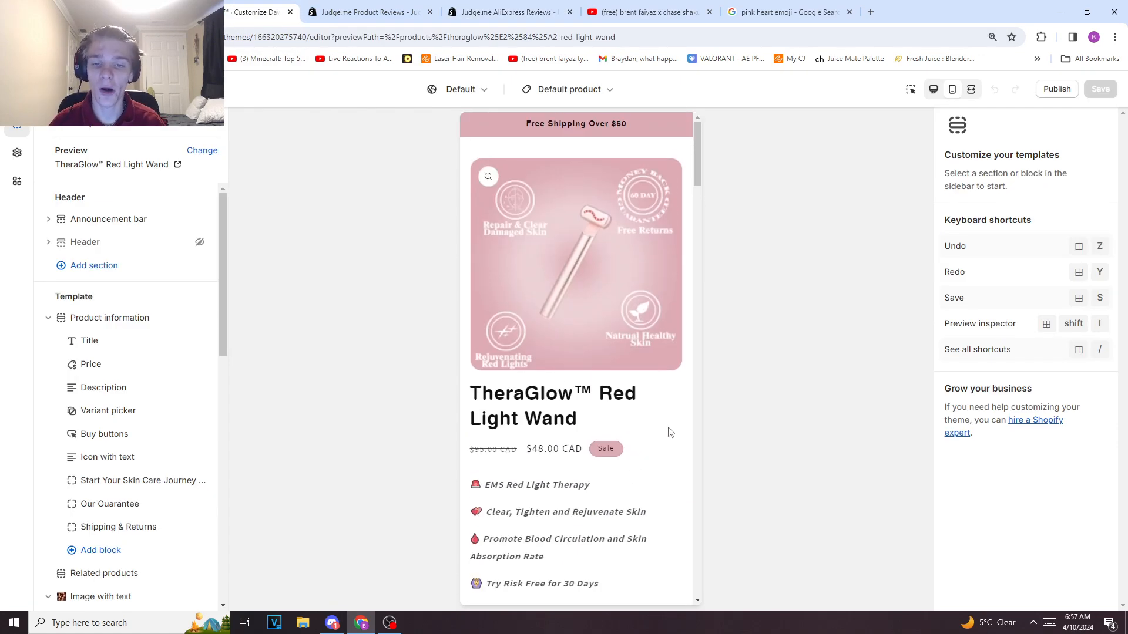
{"action": "left_click_drag", "start_coordinate": [696, 160], "coordinate": [692, 604]}
{"action": "left_click", "coordinate": [21, 183]}
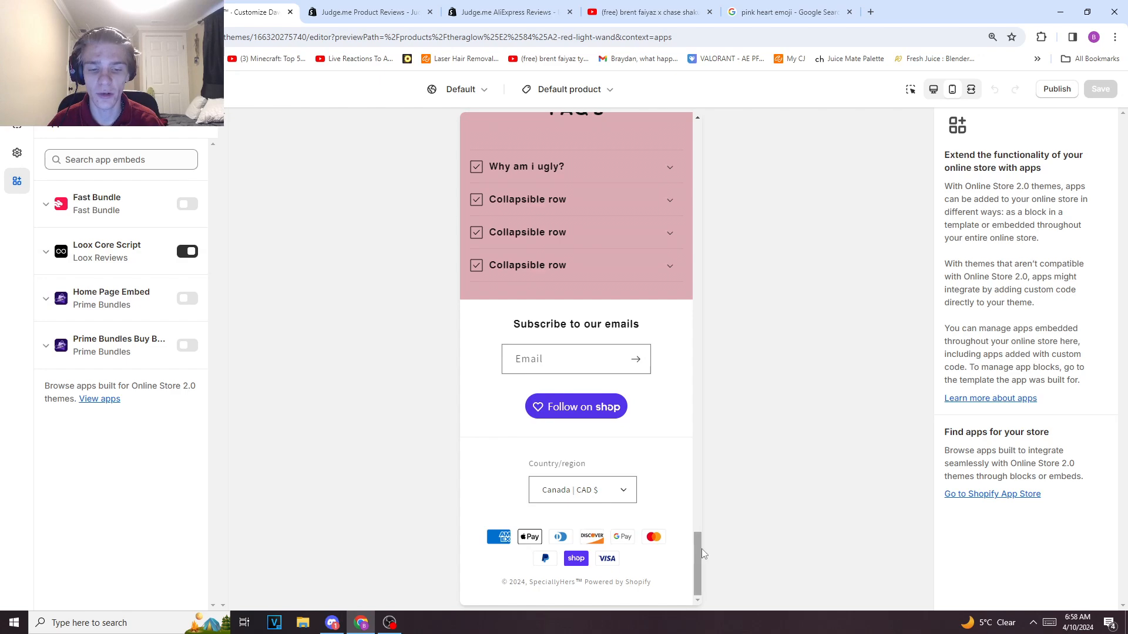
{"action": "scroll", "coordinate": [702, 547], "scroll_direction": "up", "scroll_amount": 1}
{"action": "left_click", "coordinate": [17, 154]}
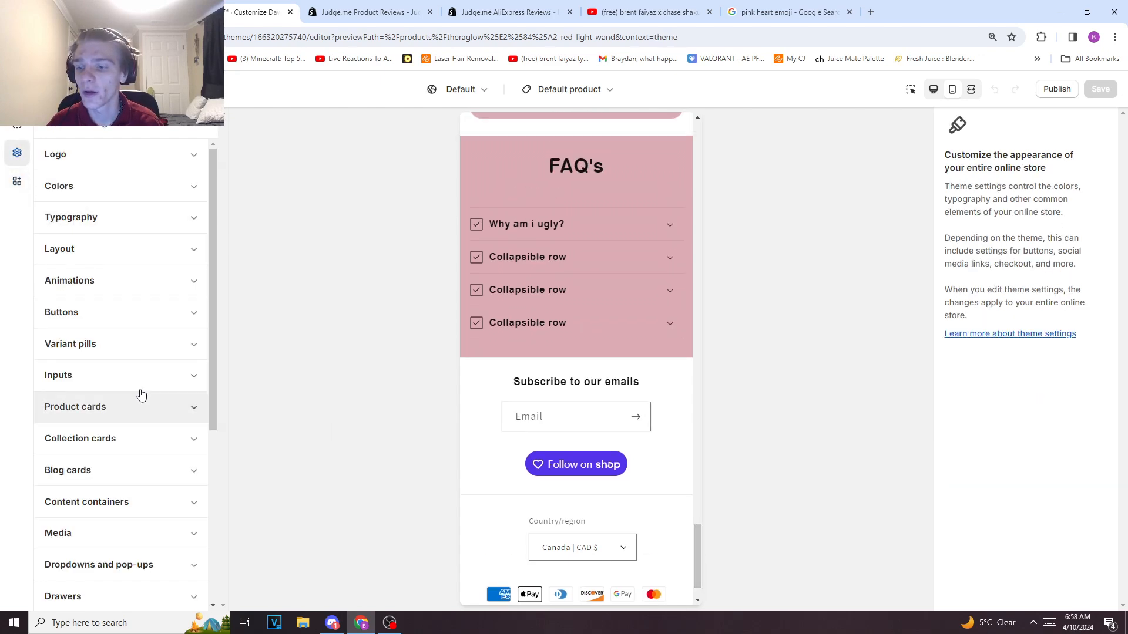
{"action": "left_click", "coordinate": [16, 133]}
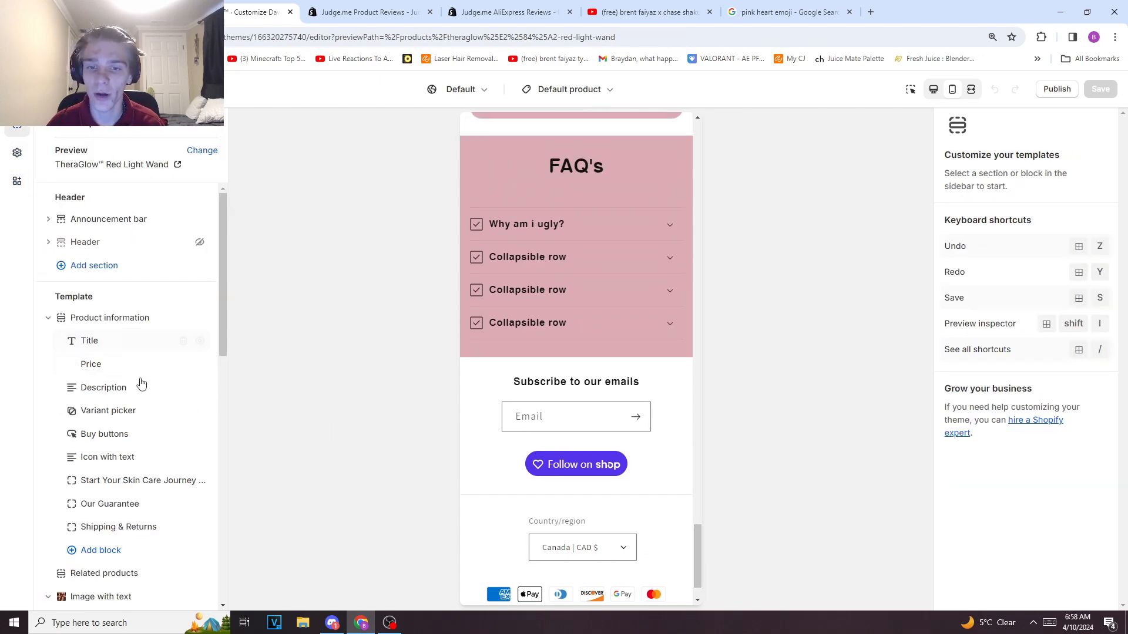
Browse the app sections that can be added below the FAQ's collapsible content, and close the list without adding one.
{"action": "scroll", "coordinate": [130, 417], "scroll_direction": "down", "scroll_amount": 10}
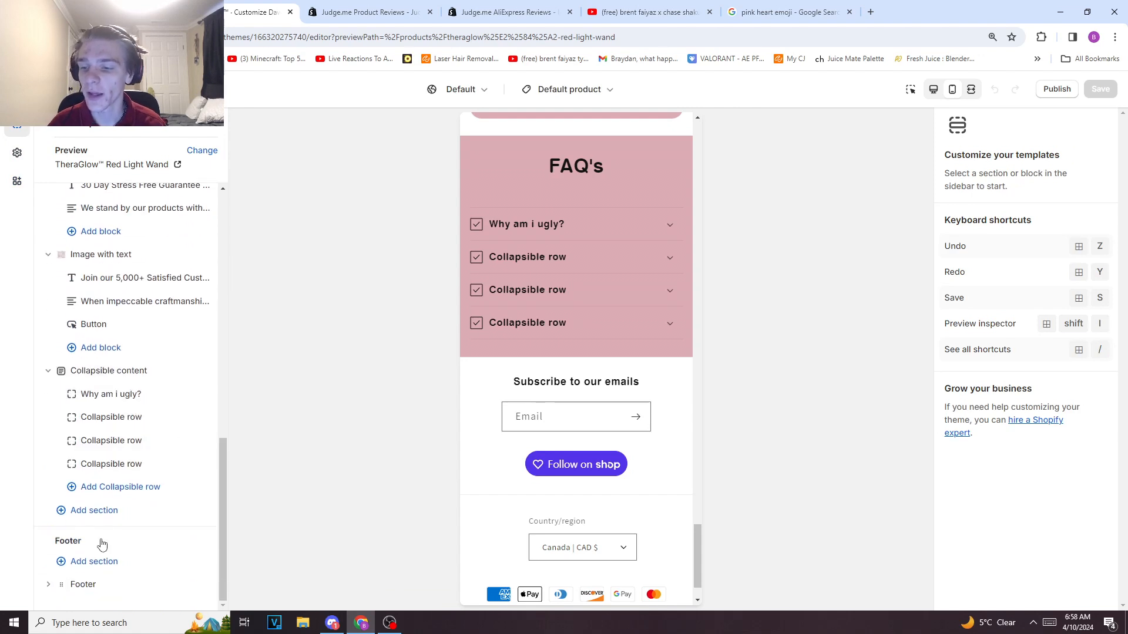
{"action": "left_click", "coordinate": [124, 510]}
{"action": "left_click", "coordinate": [327, 279]}
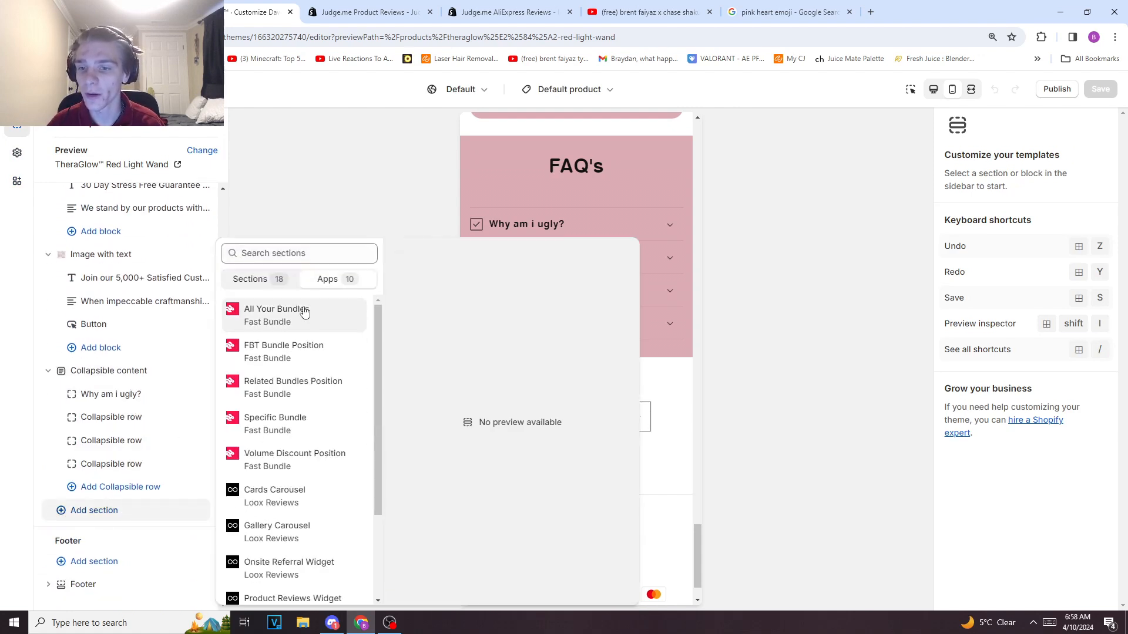
{"action": "scroll", "coordinate": [270, 464], "scroll_direction": "down", "scroll_amount": 3}
{"action": "scroll", "coordinate": [288, 411], "scroll_direction": "up", "scroll_amount": 3}
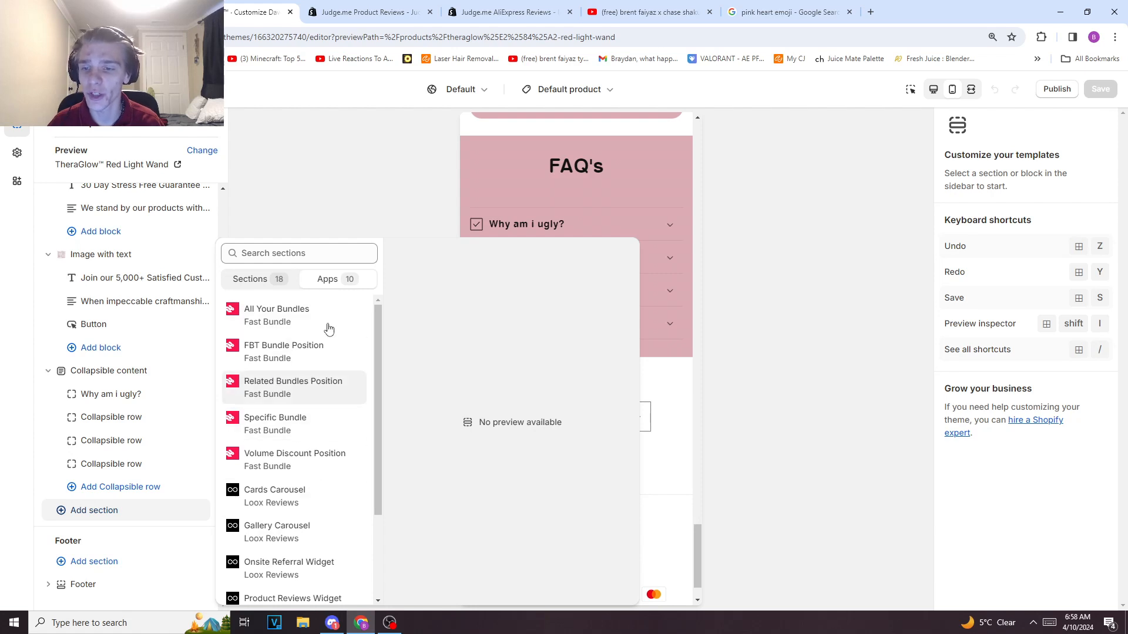
{"action": "left_click", "coordinate": [369, 179]}
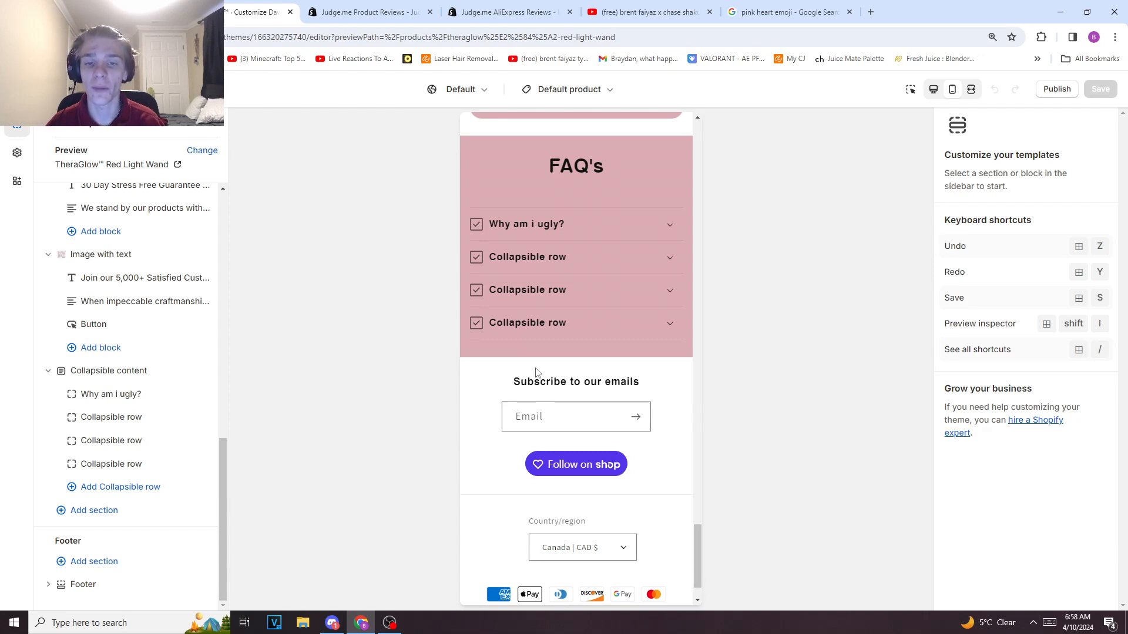
Add a Product rating block to the Product information section, place it above the Title block, and save the page.
{"action": "left_click_drag", "start_coordinate": [699, 565], "coordinate": [643, 183]}
{"action": "scroll", "coordinate": [138, 383], "scroll_direction": "up", "scroll_amount": 10}
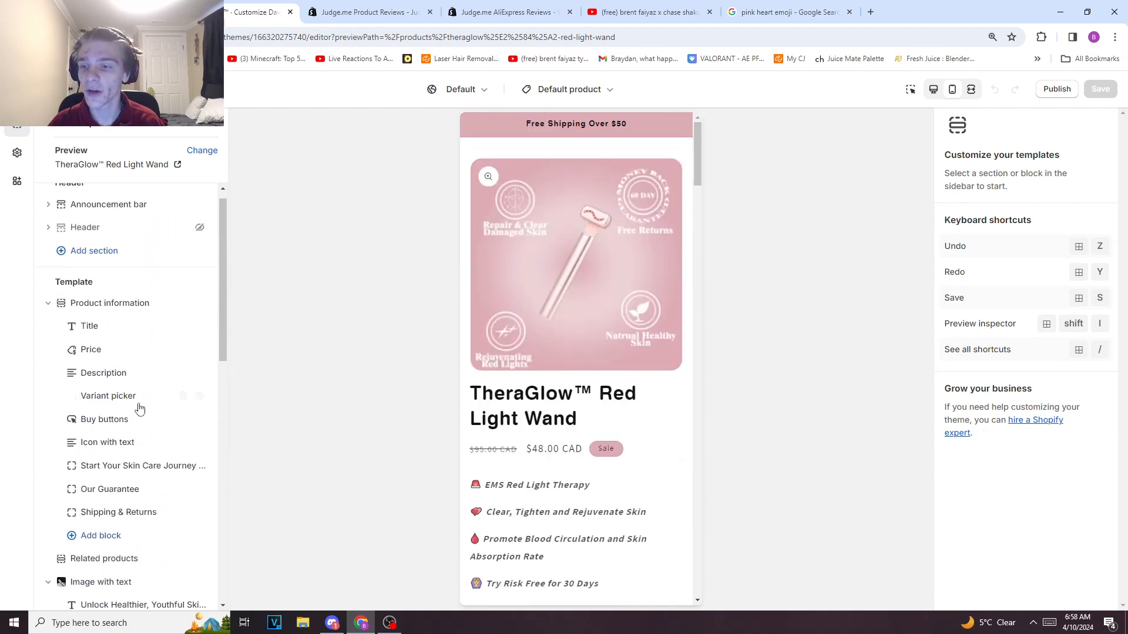
{"action": "scroll", "coordinate": [138, 408], "scroll_direction": "down", "scroll_amount": 4}
{"action": "left_click", "coordinate": [133, 316]}
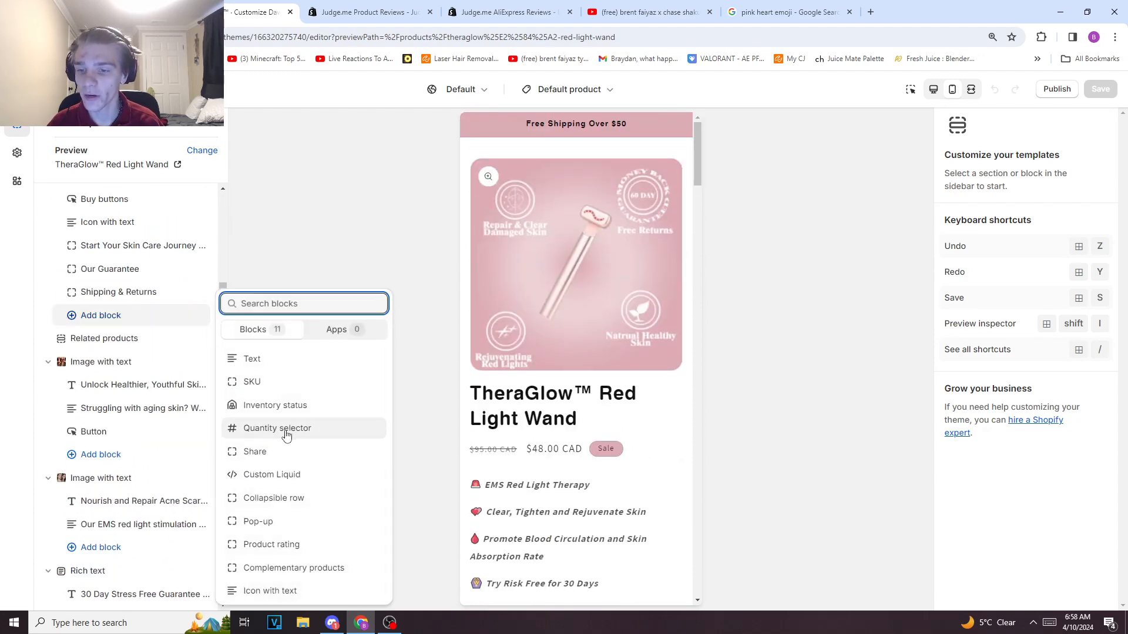
{"action": "left_click", "coordinate": [298, 546]}
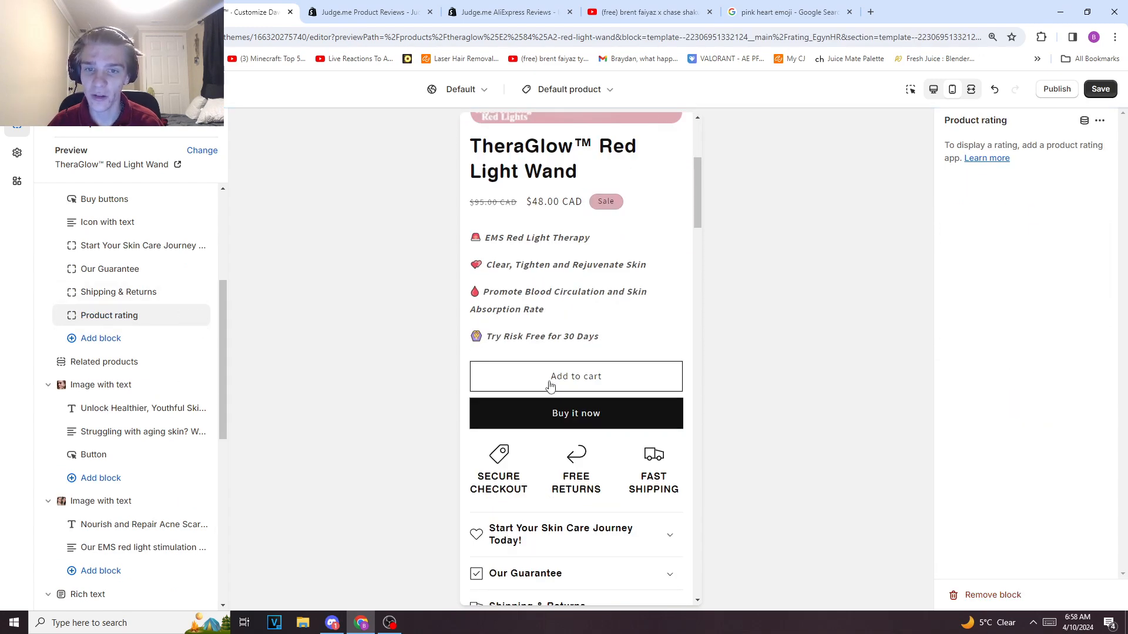
{"action": "scroll", "coordinate": [140, 353], "scroll_direction": "up", "scroll_amount": 2}
{"action": "left_click_drag", "start_coordinate": [129, 433], "coordinate": [134, 274]}
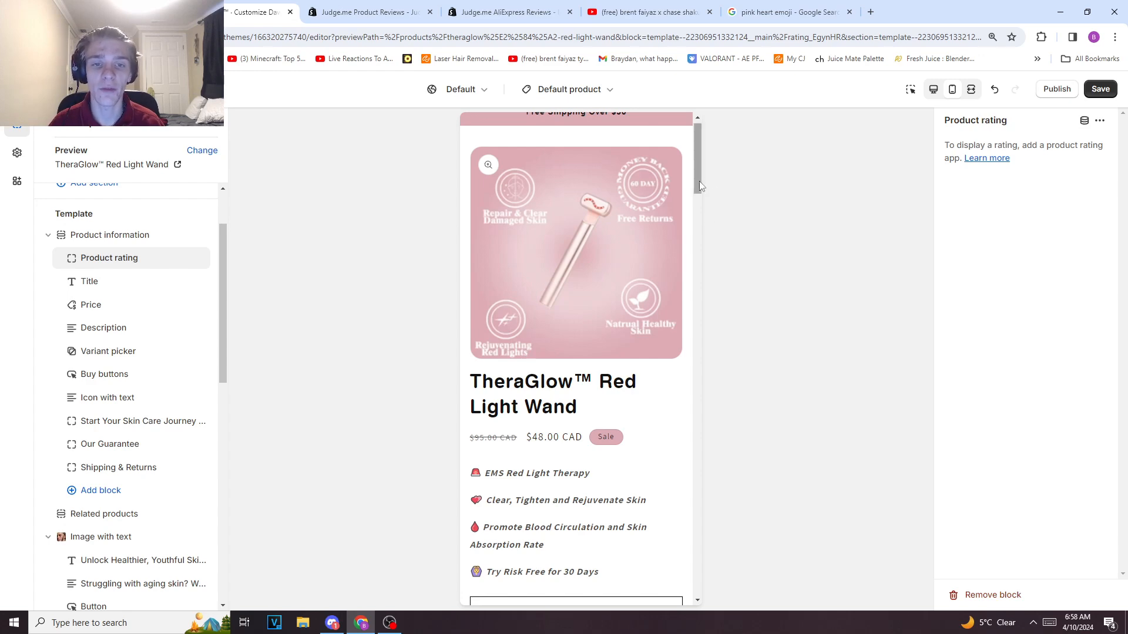
{"action": "scroll", "coordinate": [697, 170], "scroll_direction": "up", "scroll_amount": 1}
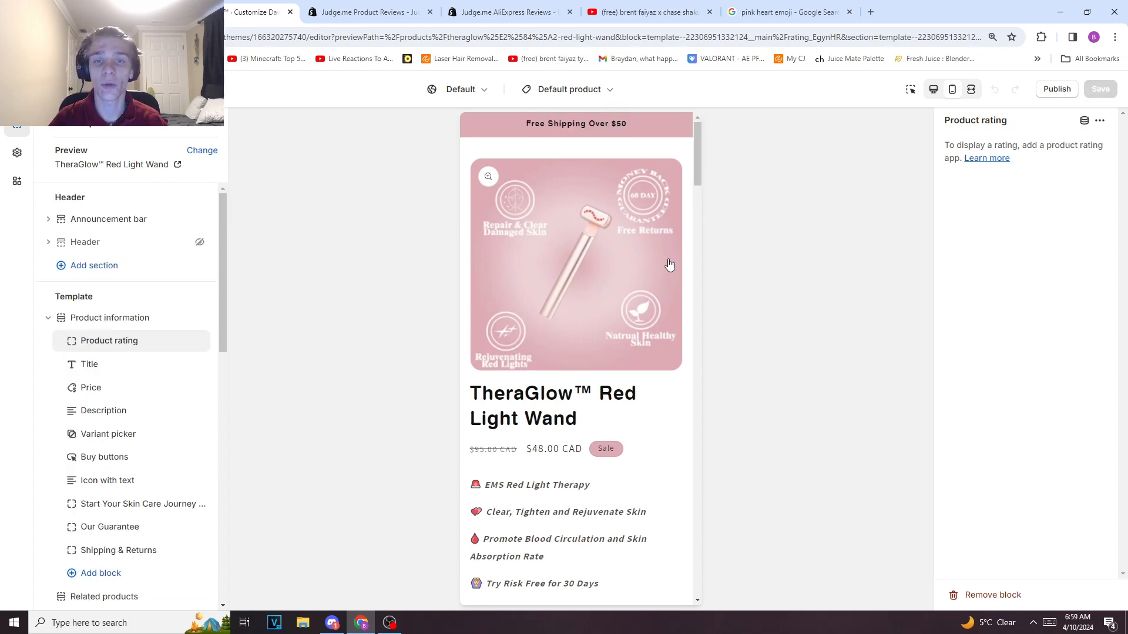
Review the product title, price, benefit list, buy buttons, Fast Bundle offer and trust icons in the mobile preview.
{"action": "scroll", "coordinate": [669, 265], "scroll_direction": "down", "scroll_amount": 3}
{"action": "scroll", "coordinate": [646, 315], "scroll_direction": "up", "scroll_amount": 2}
{"action": "scroll", "coordinate": [640, 317], "scroll_direction": "down", "scroll_amount": 2}
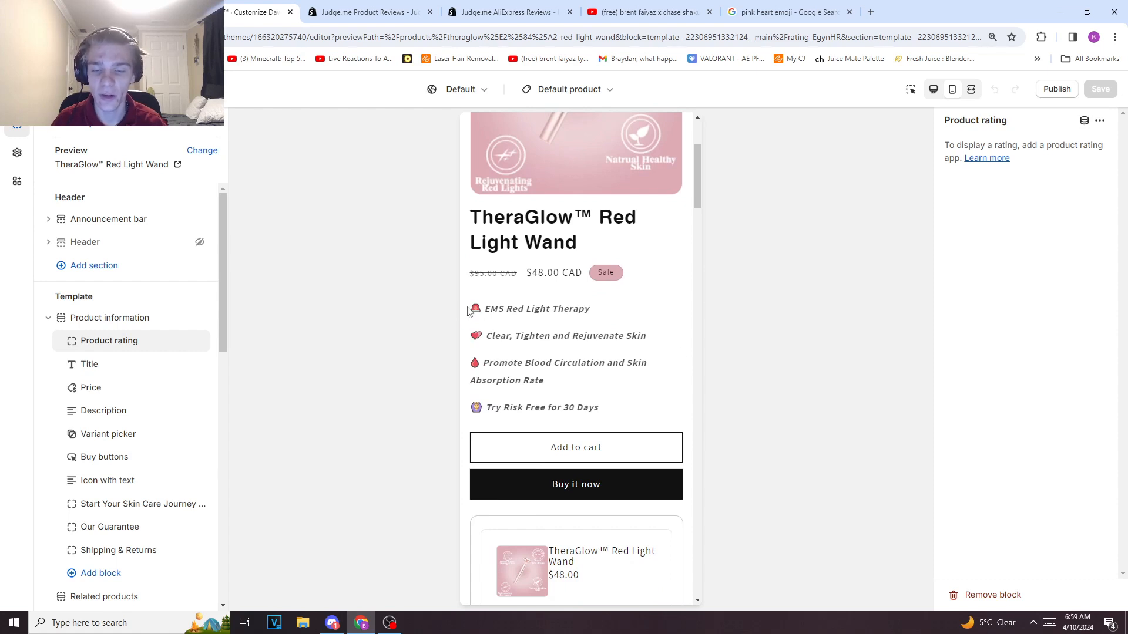
{"action": "scroll", "coordinate": [576, 415], "scroll_direction": "down", "scroll_amount": 6}
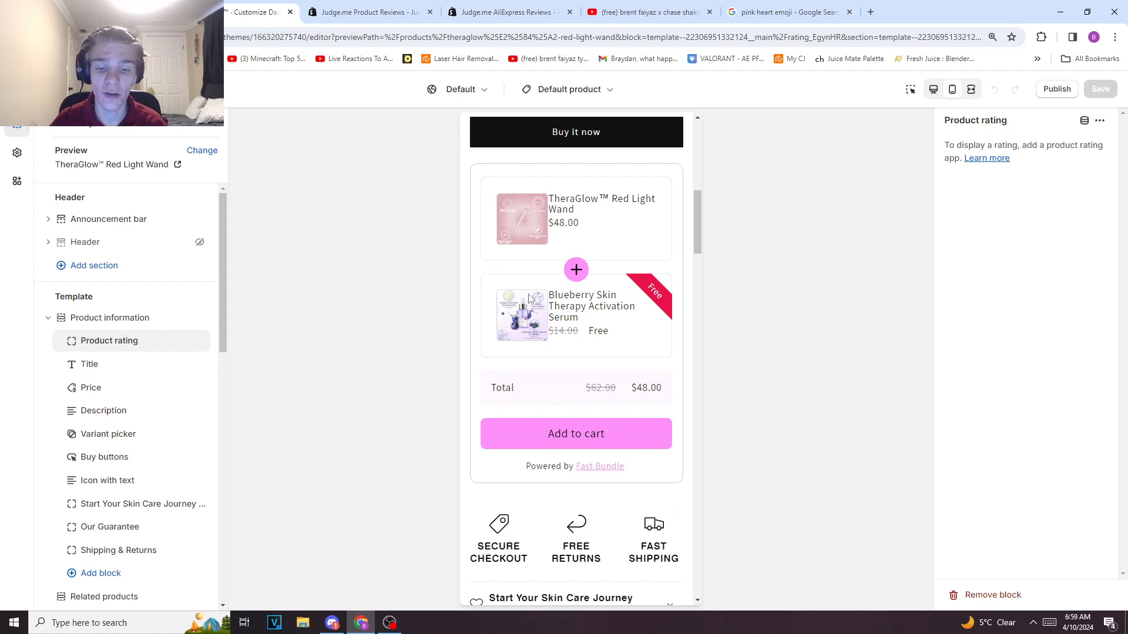
{"action": "scroll", "coordinate": [527, 302], "scroll_direction": "down", "scroll_amount": 4}
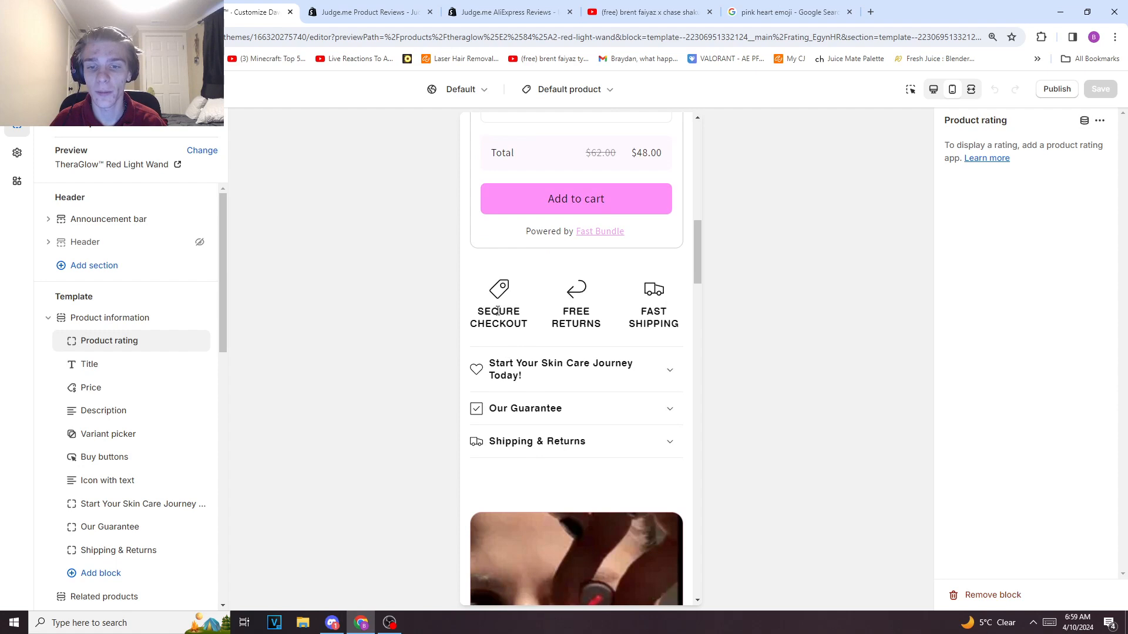
{"action": "scroll", "coordinate": [481, 306], "scroll_direction": "down", "scroll_amount": 2}
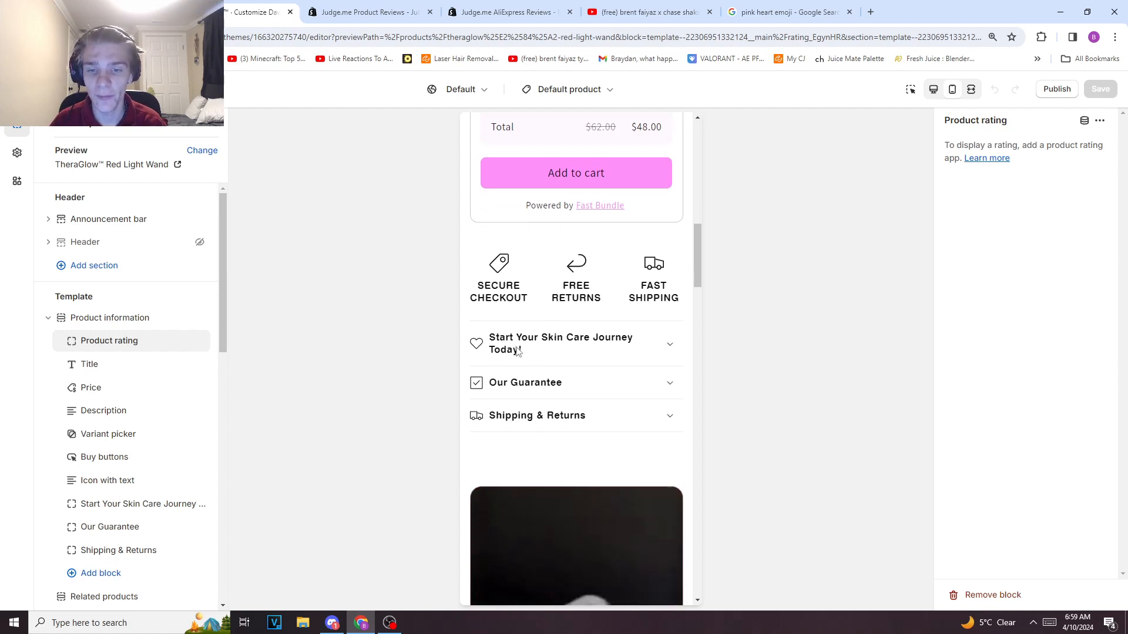
Expand and collapse the Start Your Skin Care Journey Today!, Our Guarantee and Shipping & Returns rows to check their contents.
{"action": "left_click", "coordinate": [670, 254]}
{"action": "left_click", "coordinate": [671, 255]}
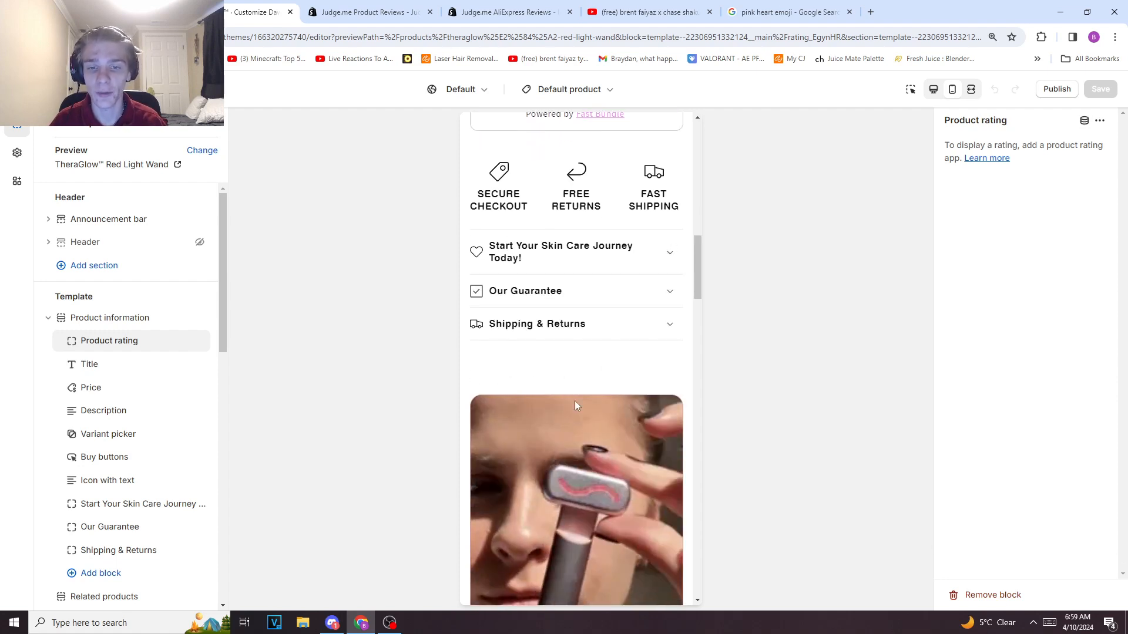
{"action": "left_click", "coordinate": [575, 294]}
{"action": "left_click", "coordinate": [576, 296]}
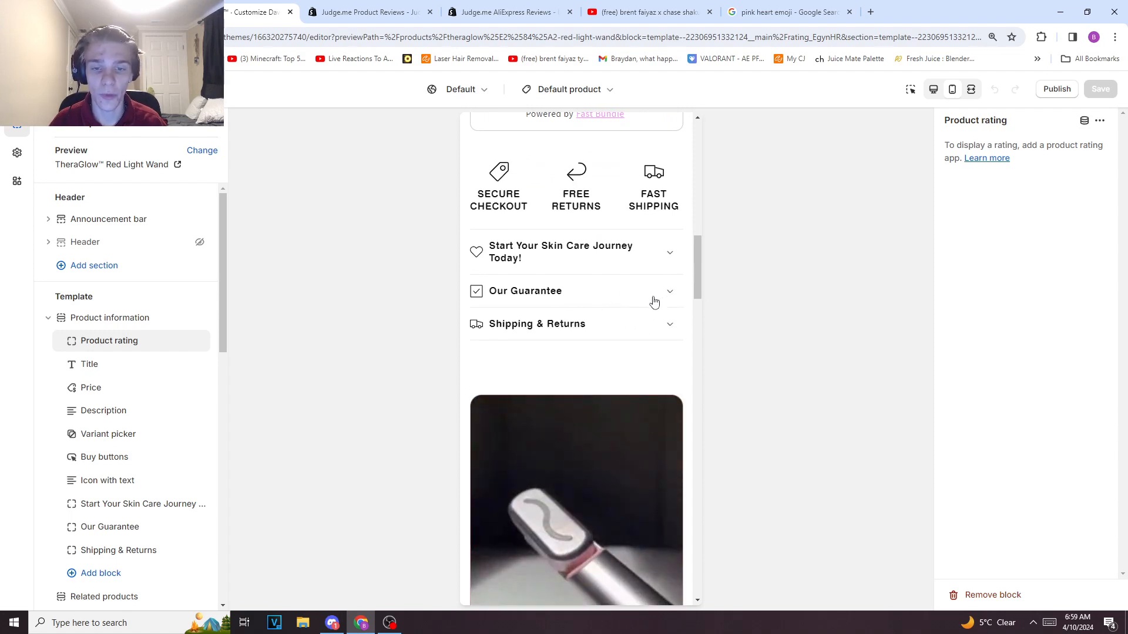
{"action": "left_click", "coordinate": [661, 327]}
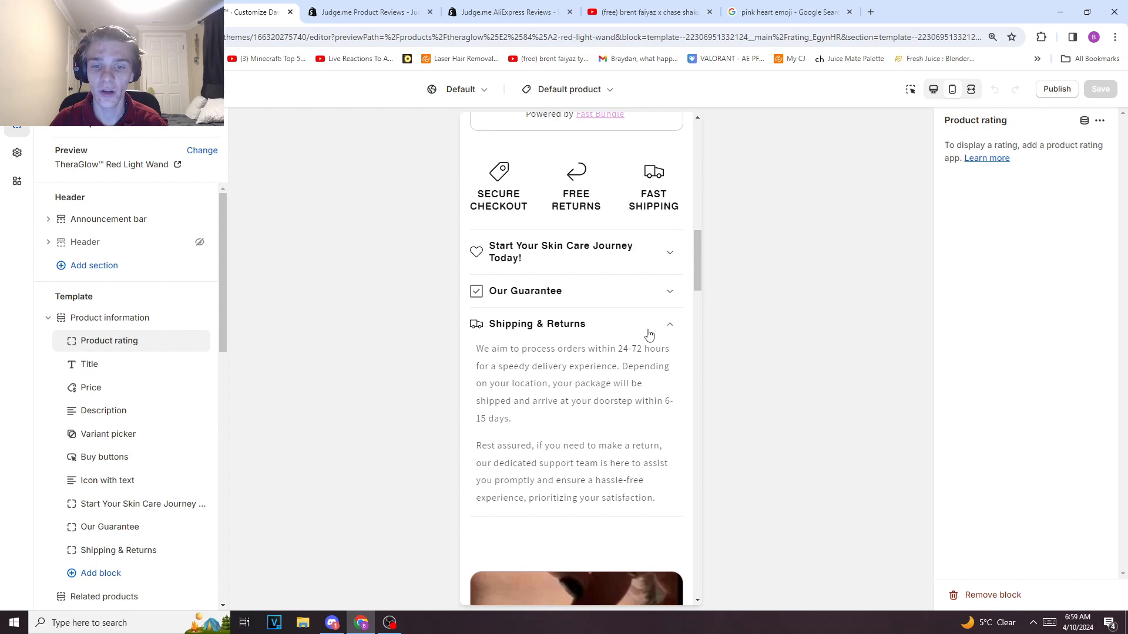
{"action": "left_click", "coordinate": [646, 333]}
{"action": "left_click", "coordinate": [632, 294]}
{"action": "left_click", "coordinate": [632, 294]}
{"action": "left_click", "coordinate": [642, 258]}
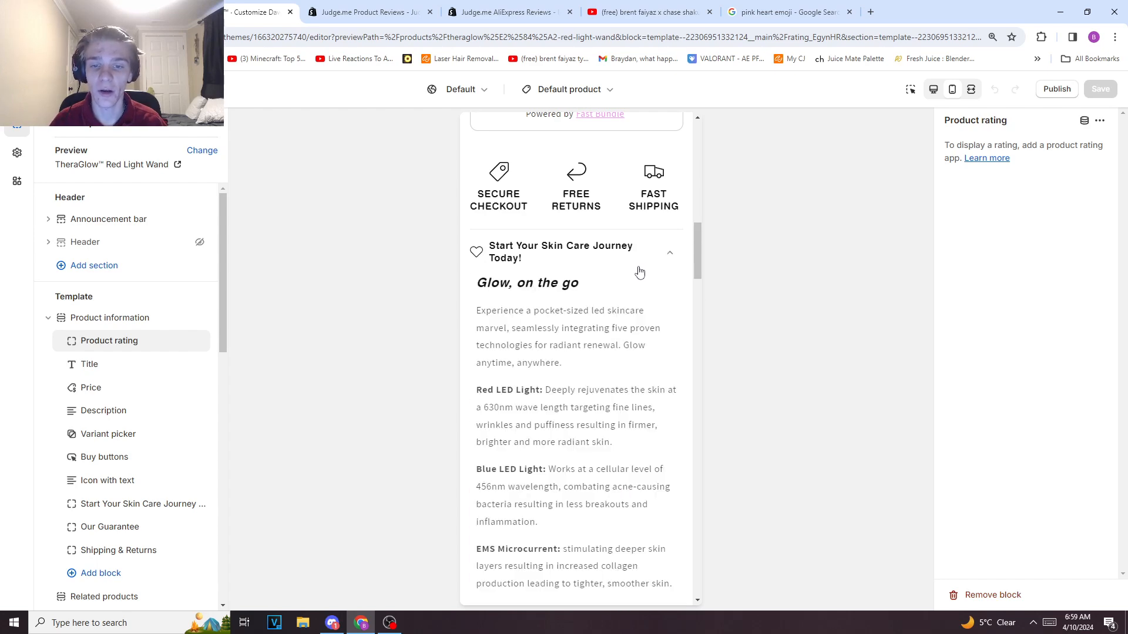
{"action": "left_click", "coordinate": [667, 253]}
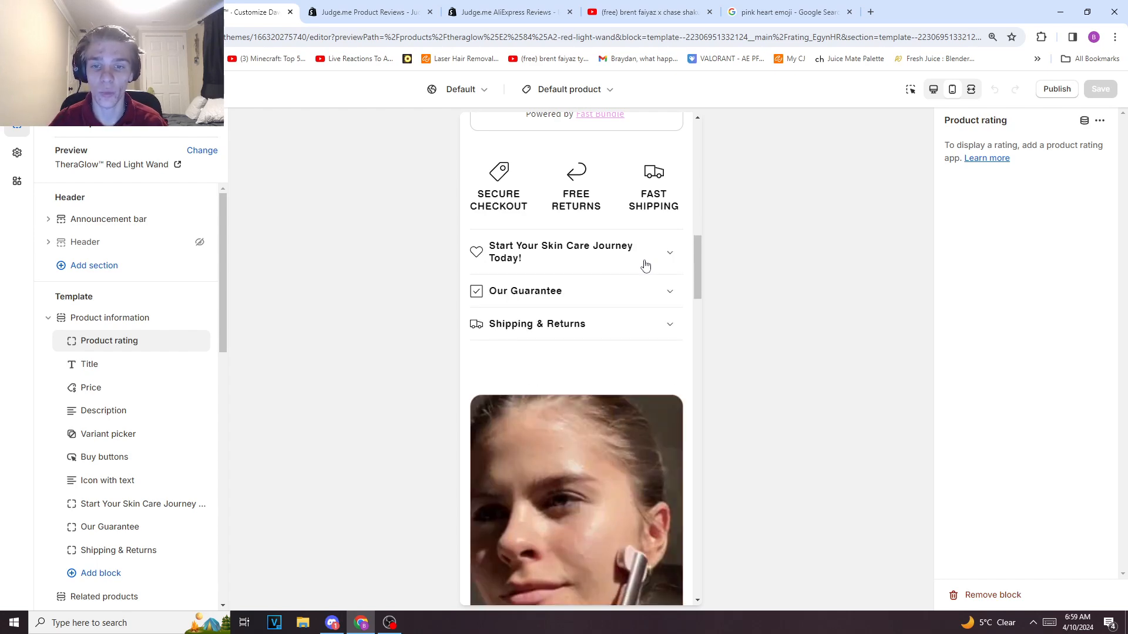
Examine the Unlock Healthier, Youthful Skin section's image, text and Claim now! button, down to the before-and-after picture.
{"action": "left_click", "coordinate": [615, 340]}
{"action": "scroll", "coordinate": [613, 341], "scroll_direction": "down", "scroll_amount": 1}
{"action": "scroll", "coordinate": [613, 341], "scroll_direction": "up", "scroll_amount": 1}
{"action": "left_click", "coordinate": [614, 335]}
{"action": "scroll", "coordinate": [621, 352], "scroll_direction": "down", "scroll_amount": 6}
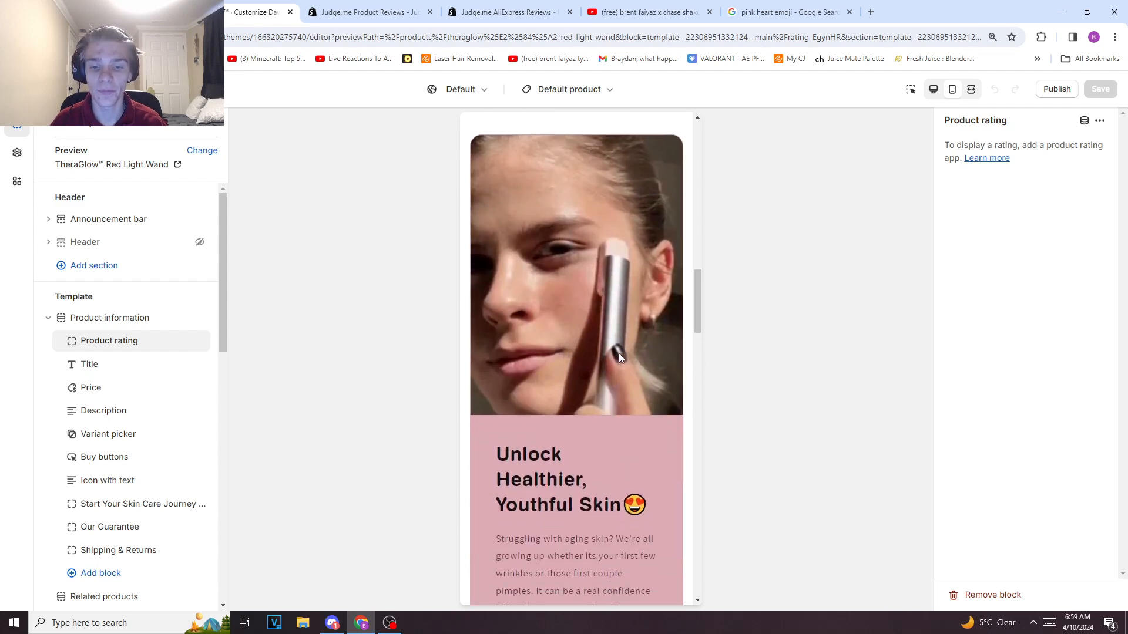
{"action": "scroll", "coordinate": [618, 353], "scroll_direction": "up", "scroll_amount": 2}
{"action": "scroll", "coordinate": [616, 345], "scroll_direction": "down", "scroll_amount": 6}
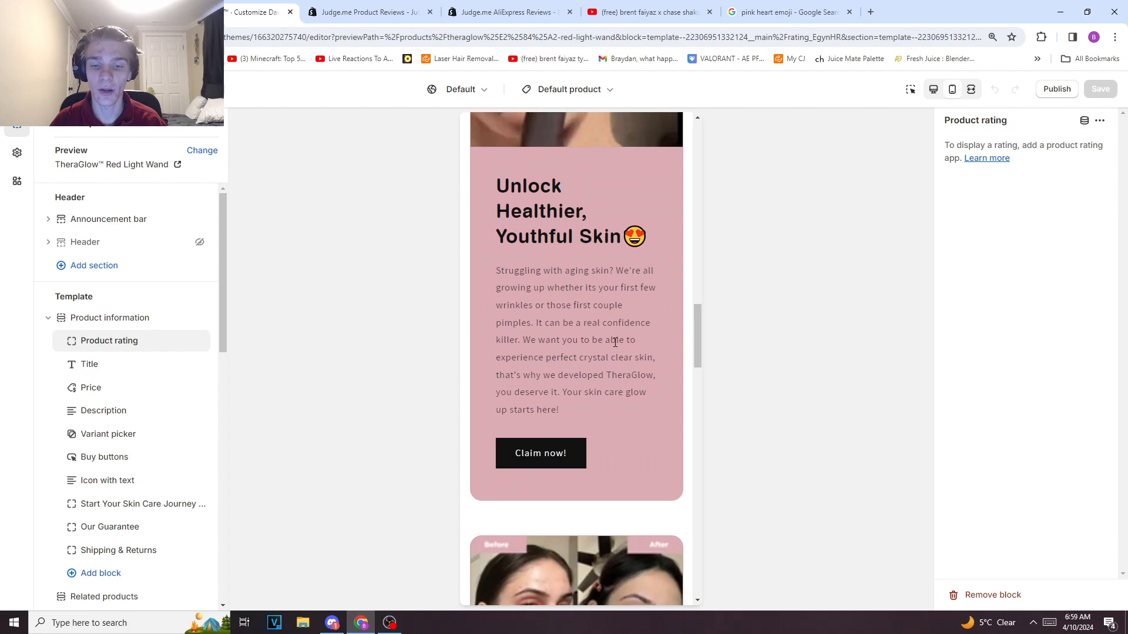
{"action": "scroll", "coordinate": [613, 344], "scroll_direction": "down", "scroll_amount": 2}
{"action": "scroll", "coordinate": [608, 350], "scroll_direction": "down", "scroll_amount": 2}
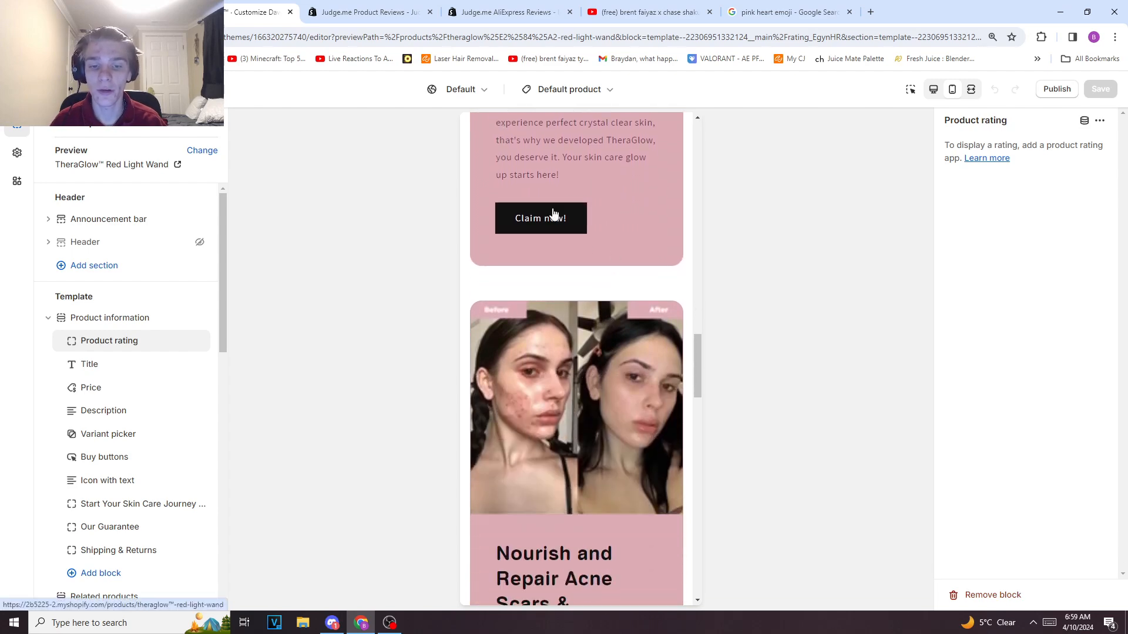
{"action": "scroll", "coordinate": [553, 214], "scroll_direction": "down", "scroll_amount": 2}
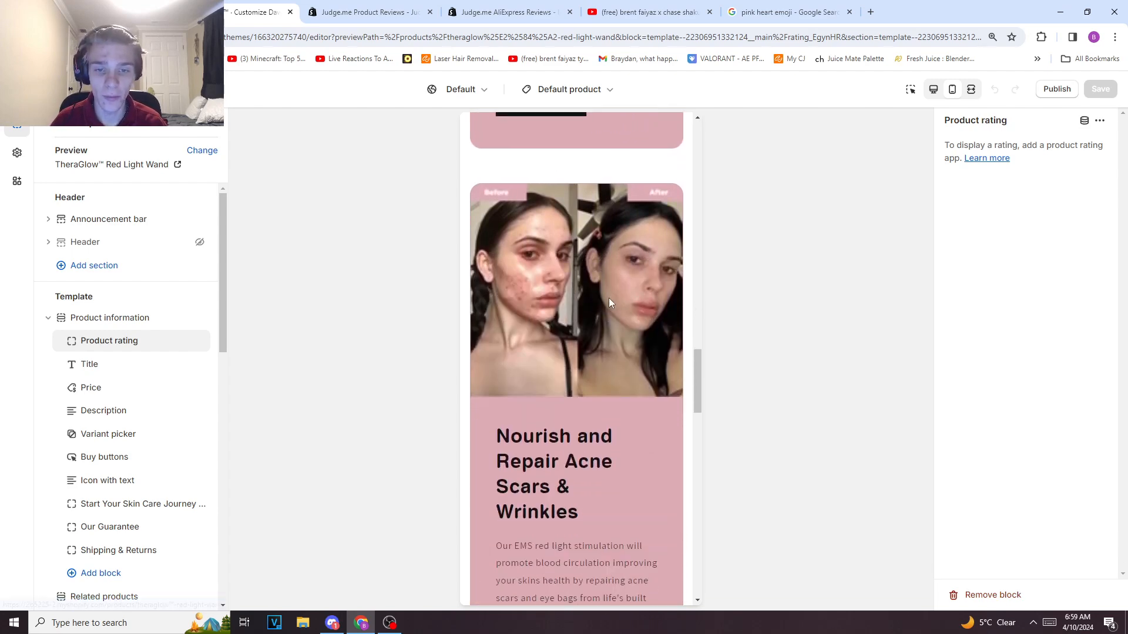
Check the desktop preview, return to mobile, and review the acne repair and 30 Day Stress Free Guarantee sections.
{"action": "left_click", "coordinate": [934, 90]}
{"action": "left_click", "coordinate": [952, 91]}
{"action": "scroll", "coordinate": [635, 270], "scroll_direction": "up", "scroll_amount": 4}
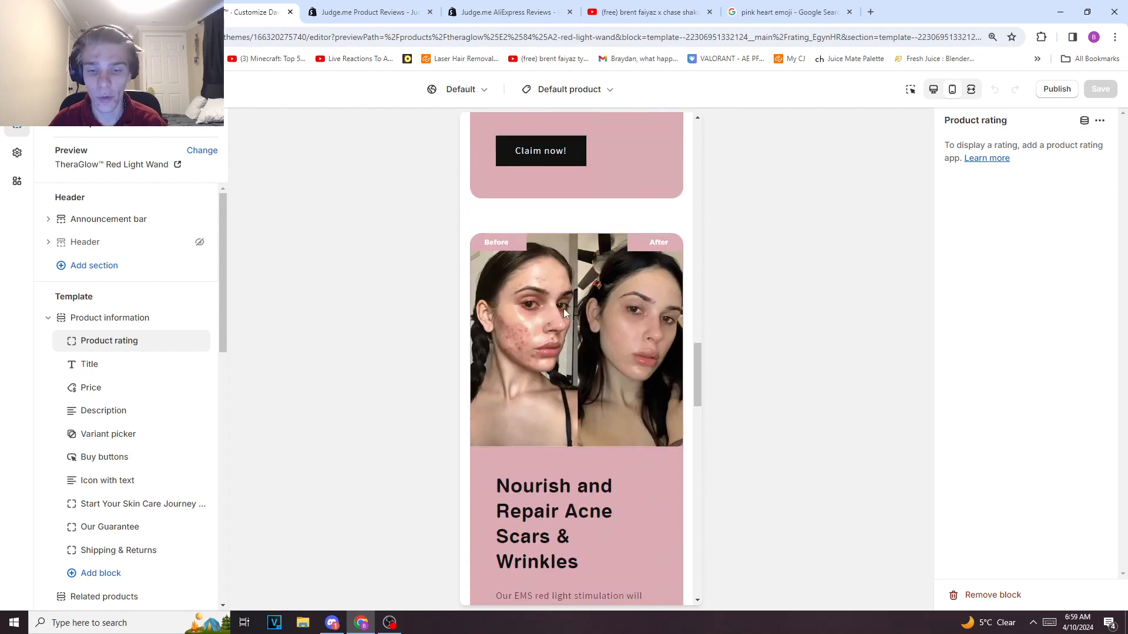
{"action": "scroll", "coordinate": [563, 308], "scroll_direction": "down", "scroll_amount": 4}
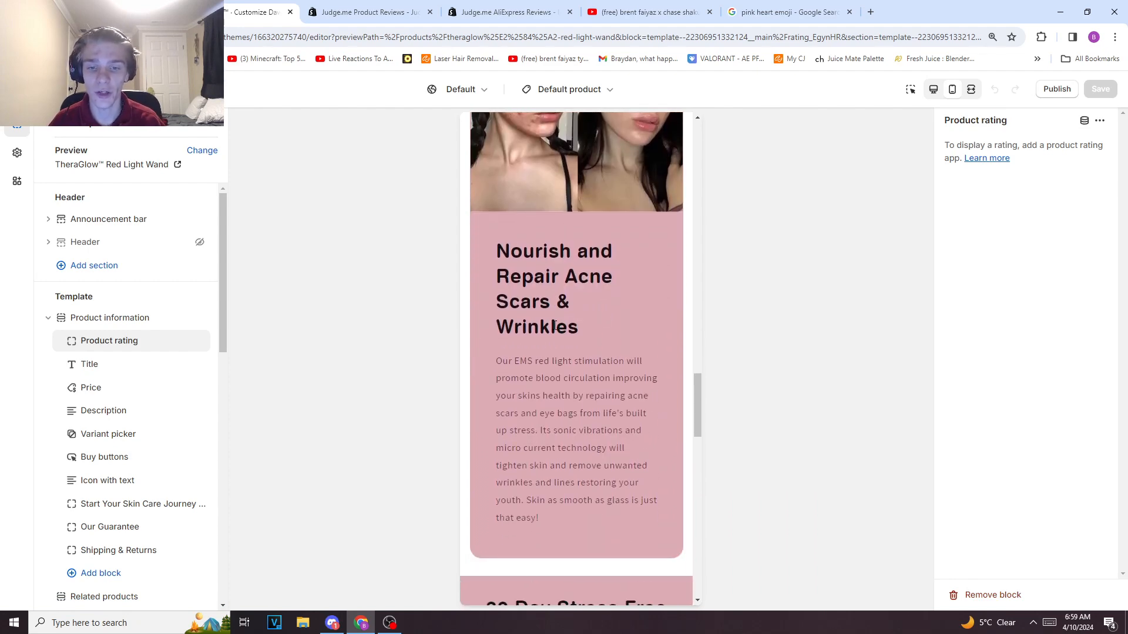
{"action": "scroll", "coordinate": [511, 293], "scroll_direction": "down", "scroll_amount": 5}
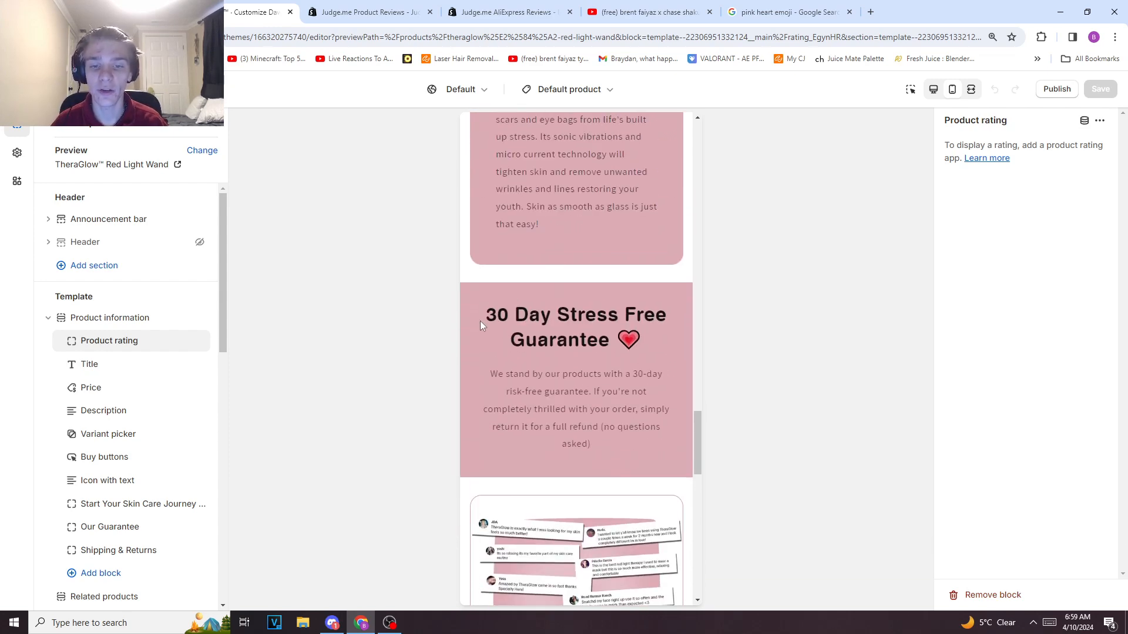
Examine the testimonial image and the Join our 5,000+ Satisfied Customers section, focusing on its heading and Join Us! button.
{"action": "scroll", "coordinate": [480, 320], "scroll_direction": "down", "scroll_amount": 6}
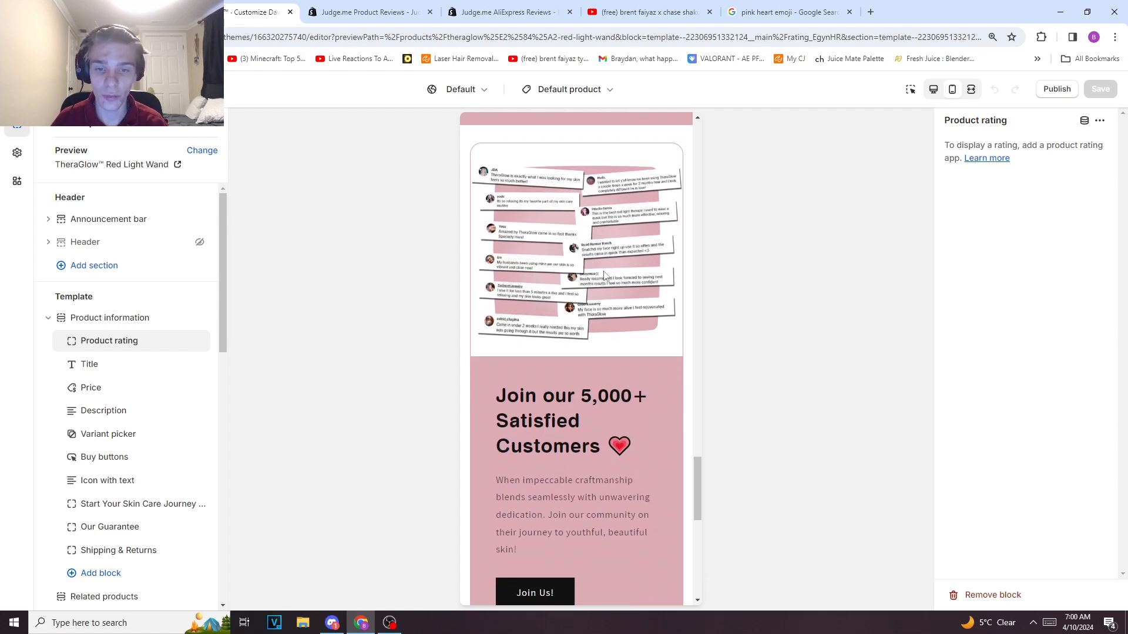
{"action": "scroll", "coordinate": [533, 298], "scroll_direction": "down", "scroll_amount": 3}
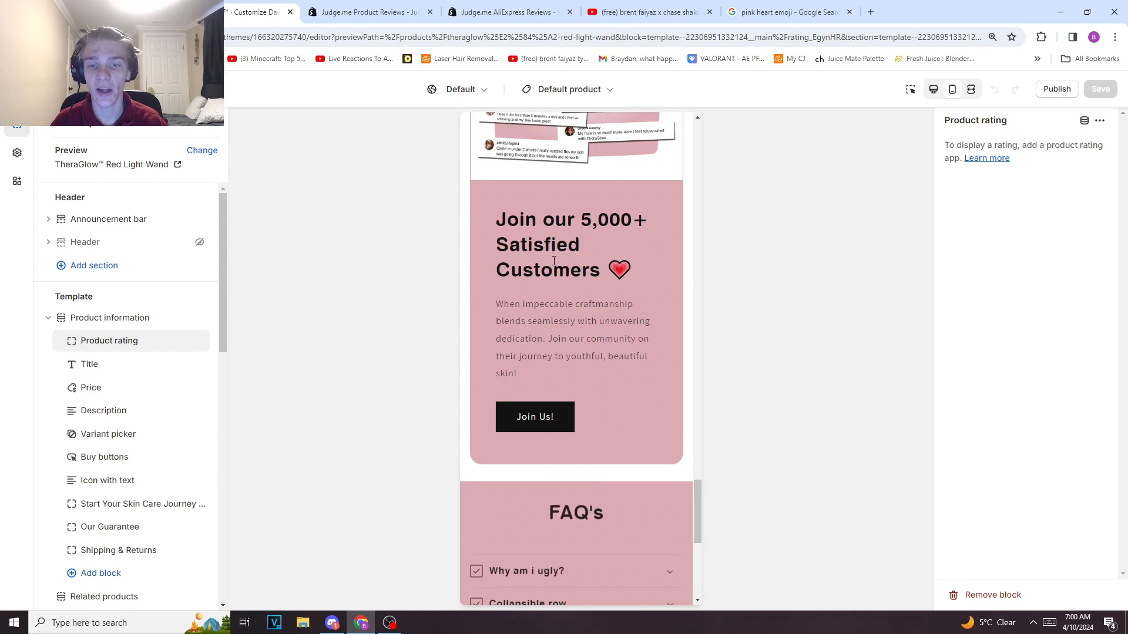
{"action": "left_click_drag", "start_coordinate": [507, 224], "coordinate": [595, 265]}
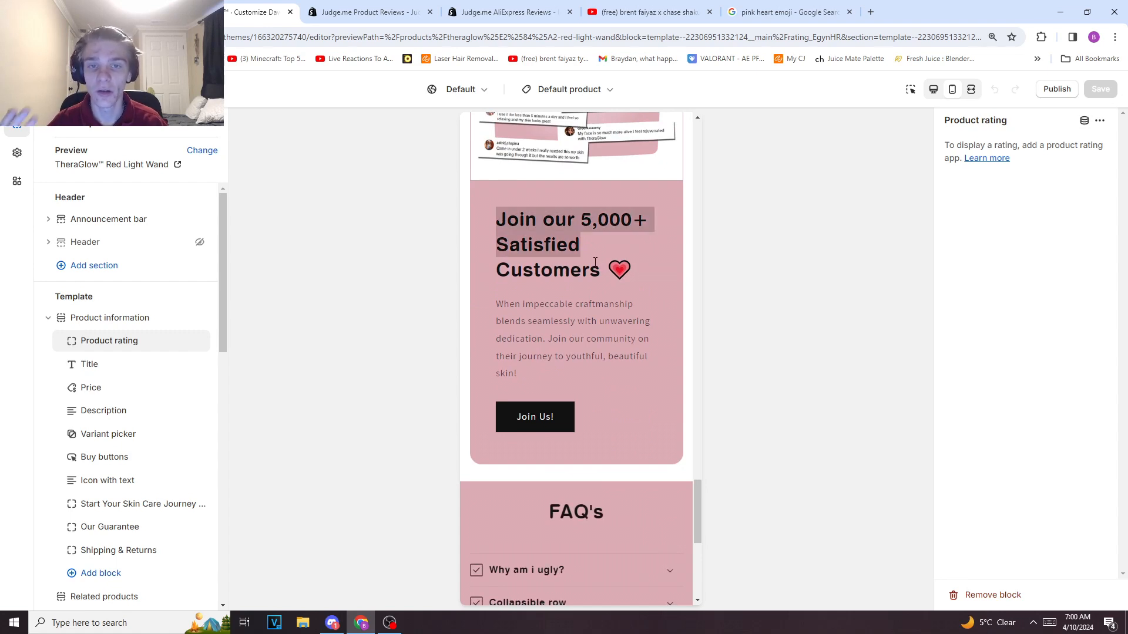
{"action": "left_click", "coordinate": [596, 264]}
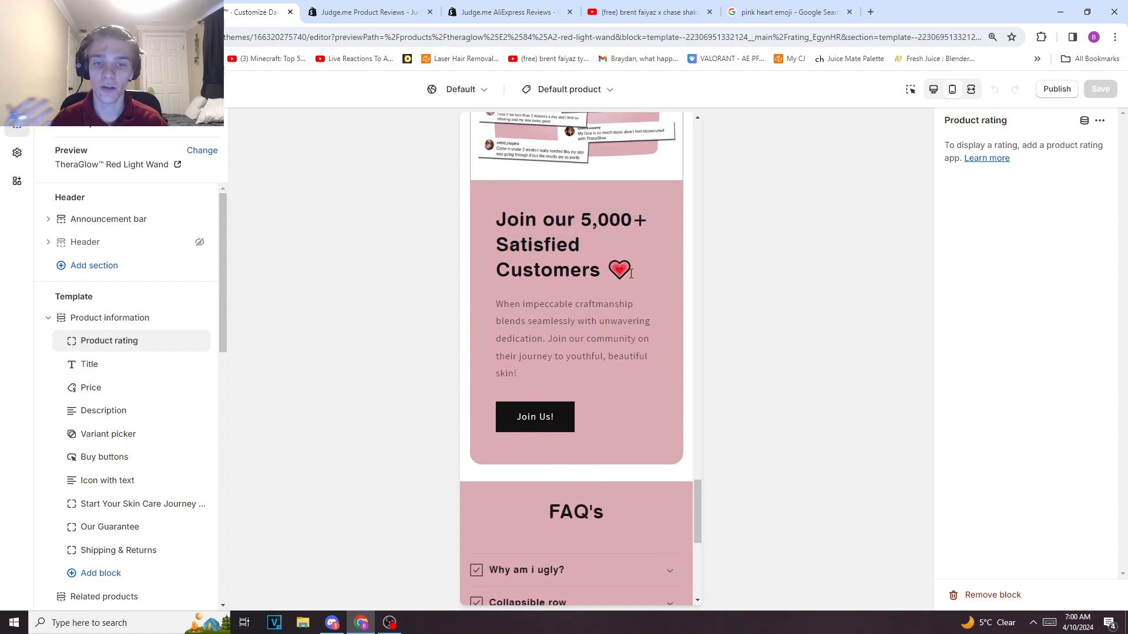
{"action": "left_click_drag", "start_coordinate": [631, 274], "coordinate": [484, 244]}
{"action": "left_click", "coordinate": [483, 244]}
{"action": "scroll", "coordinate": [549, 308], "scroll_direction": "down", "scroll_amount": 2}
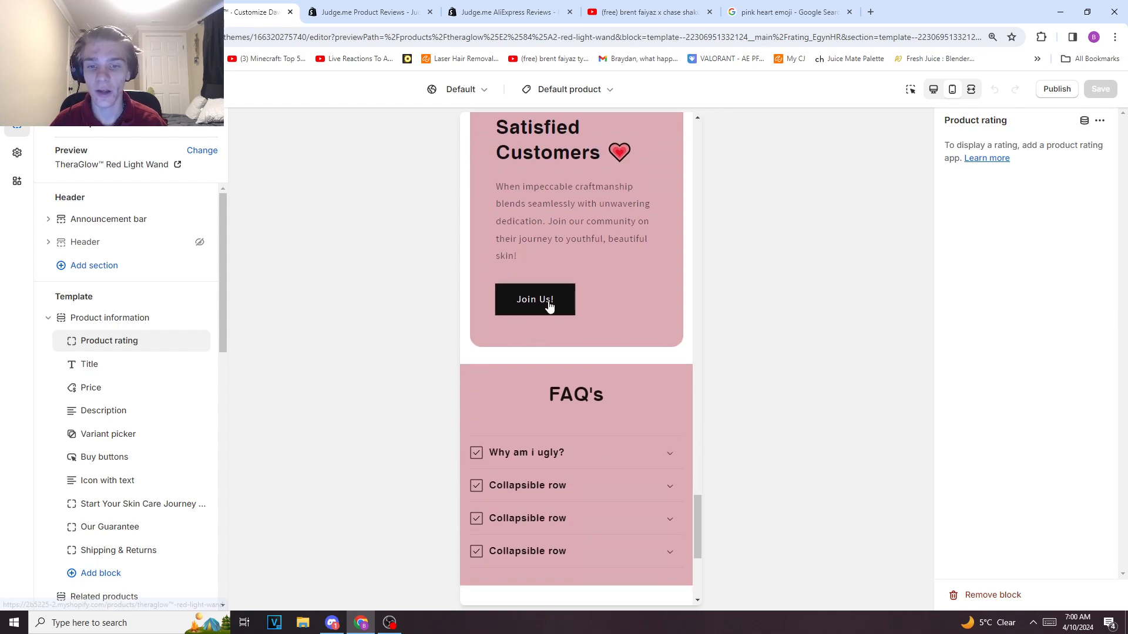
Review the FAQ's and footer, and look back over the finished page from its end to the product image.
{"action": "scroll", "coordinate": [549, 305], "scroll_direction": "down", "scroll_amount": 3}
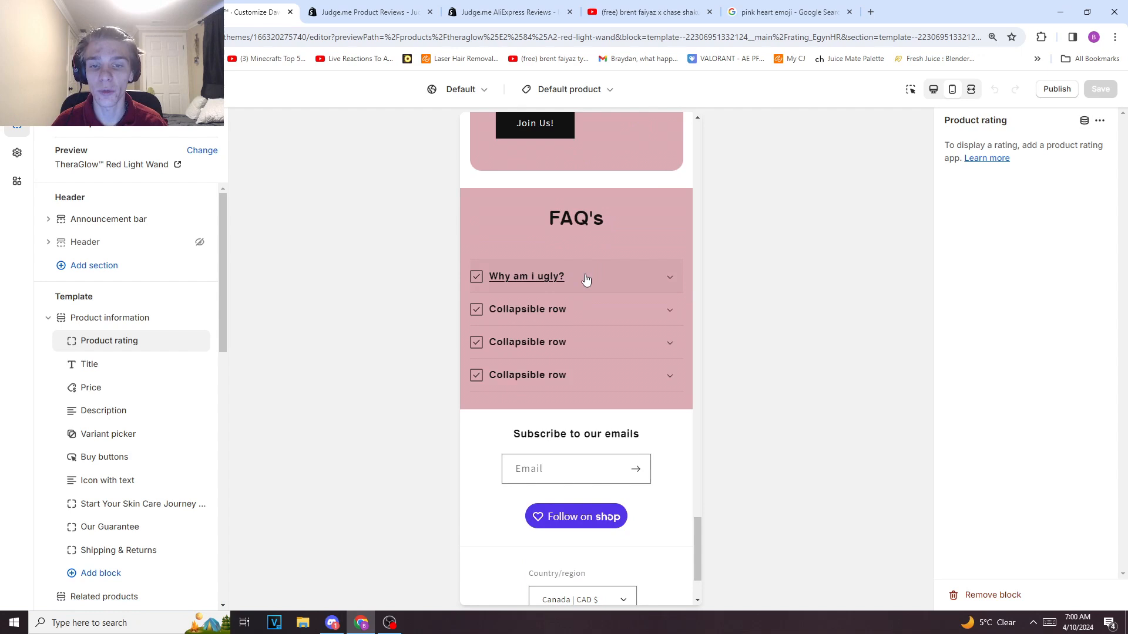
{"action": "scroll", "coordinate": [585, 291], "scroll_direction": "down", "scroll_amount": 2}
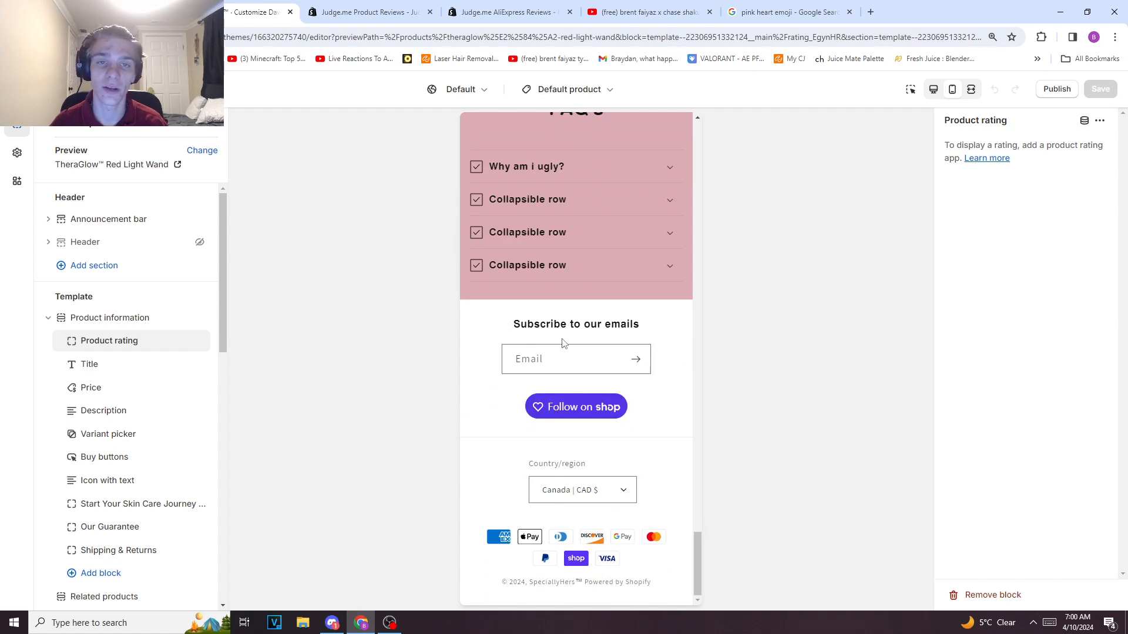
{"action": "scroll", "coordinate": [475, 377], "scroll_direction": "up", "scroll_amount": 1}
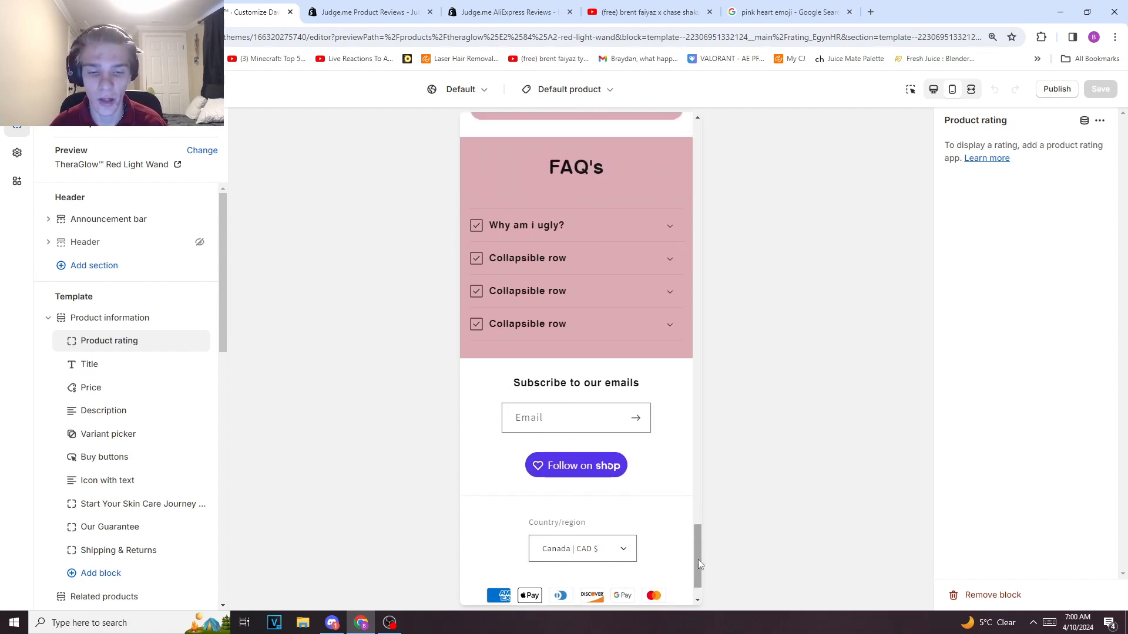
{"action": "left_click_drag", "start_coordinate": [699, 559], "coordinate": [701, 365]}
{"action": "scroll", "coordinate": [678, 382], "scroll_direction": "down", "scroll_amount": 7}
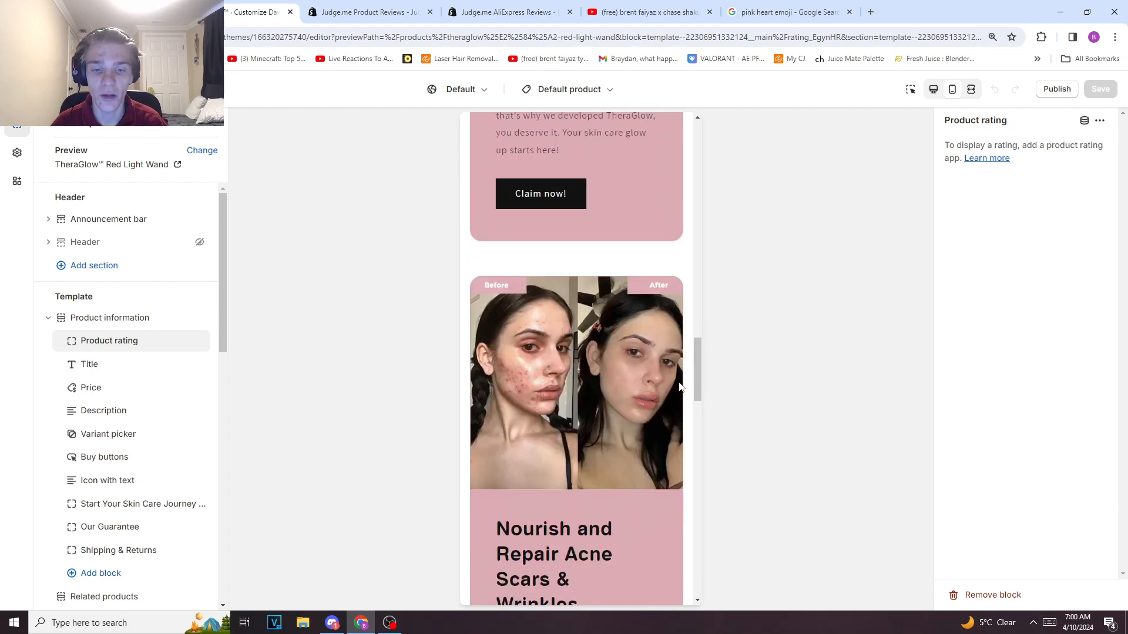
{"action": "scroll", "coordinate": [678, 388], "scroll_direction": "down", "scroll_amount": 8}
{"action": "left_click_drag", "start_coordinate": [697, 464], "coordinate": [650, 132]}
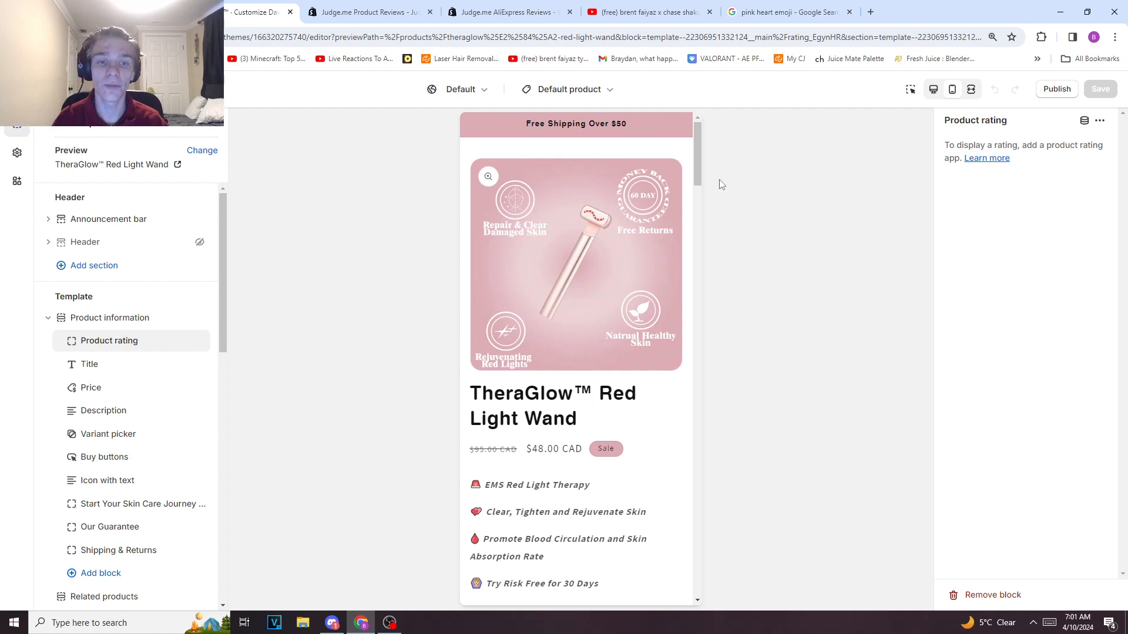
{"action": "scroll", "coordinate": [698, 171], "scroll_direction": "down", "scroll_amount": 1}
{"action": "scroll", "coordinate": [702, 164], "scroll_direction": "up", "scroll_amount": 1}
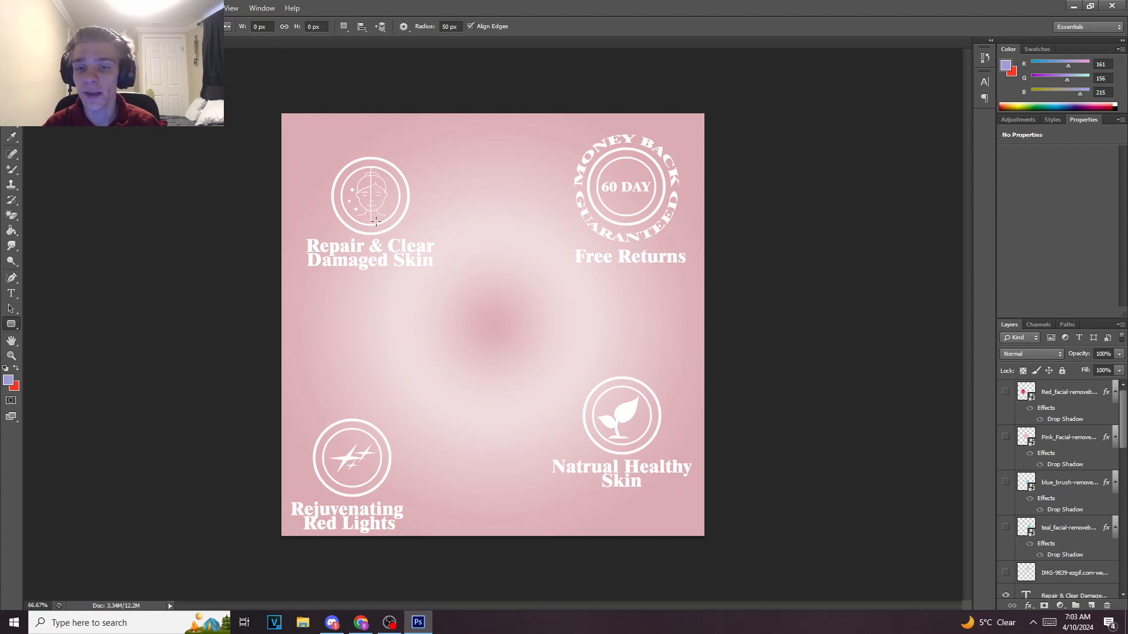
Examine the pink background layer's gradient overlay settings and its gradient colour stops in the product image, leaving them unchanged.
{"action": "scroll", "coordinate": [628, 370], "scroll_direction": "down", "scroll_amount": 3}
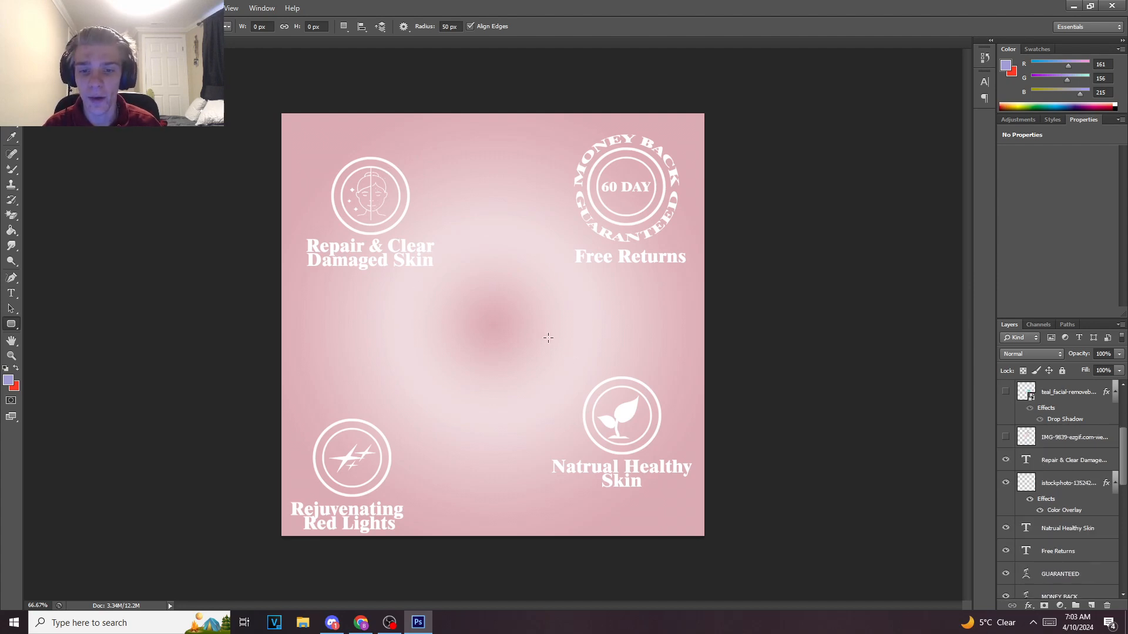
{"action": "scroll", "coordinate": [1075, 484], "scroll_direction": "down", "scroll_amount": 5}
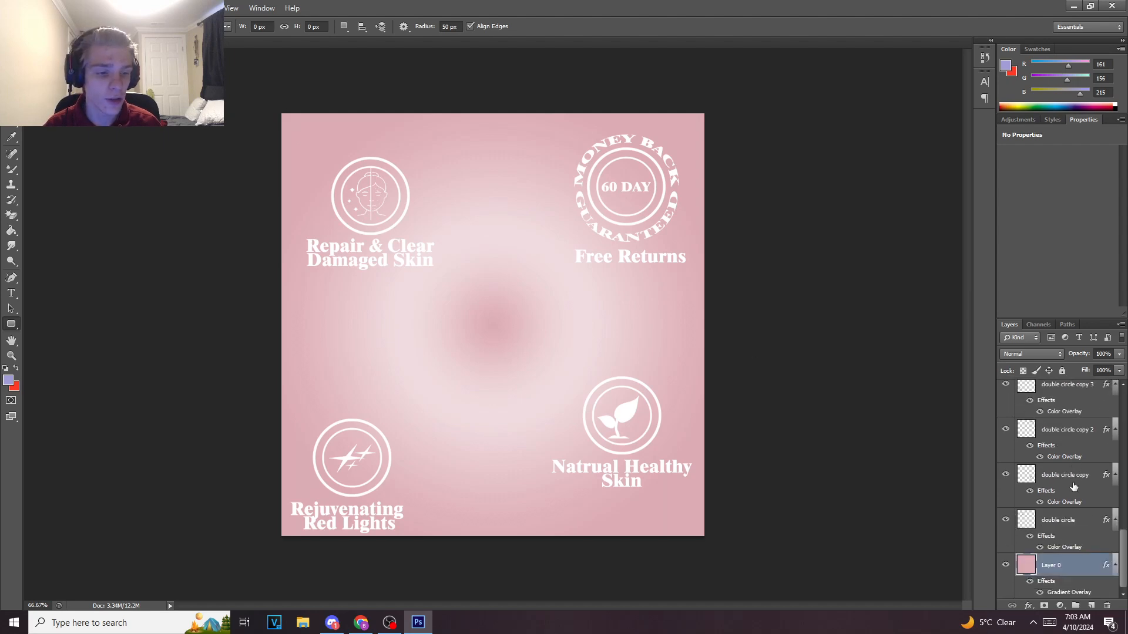
{"action": "right_click", "coordinate": [1057, 565]}
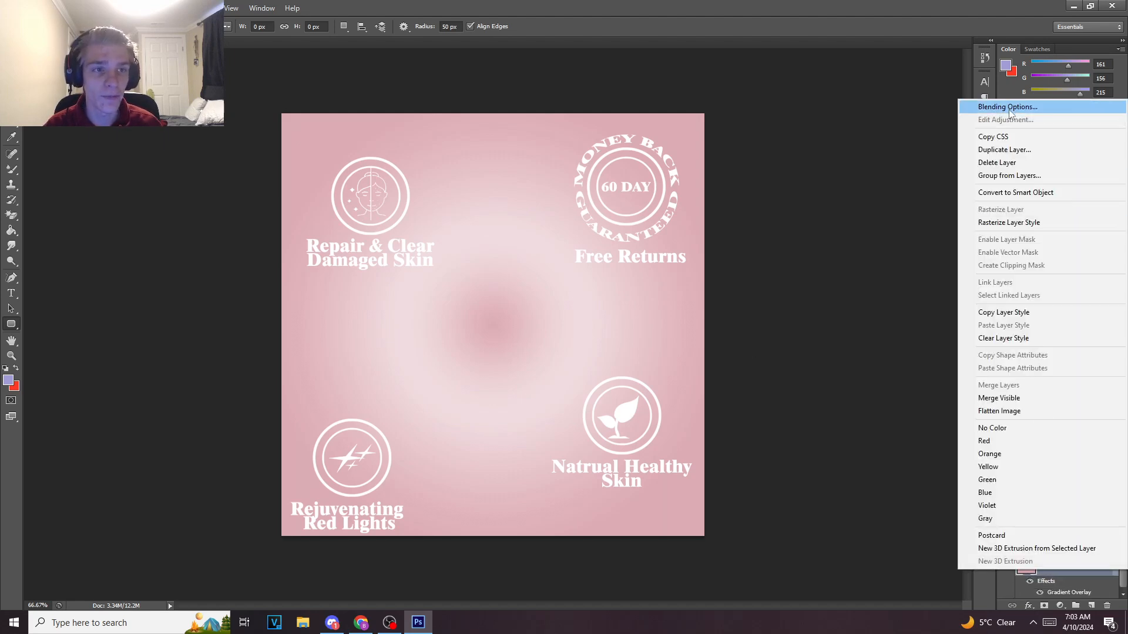
{"action": "left_click", "coordinate": [483, 250]}
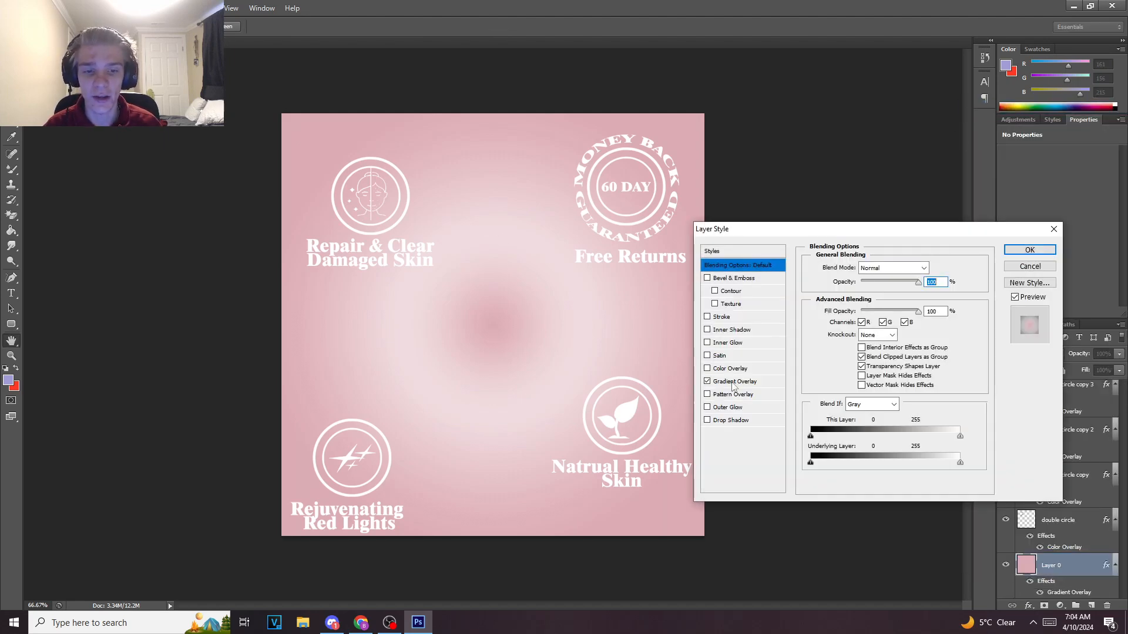
{"action": "left_click", "coordinate": [735, 381]}
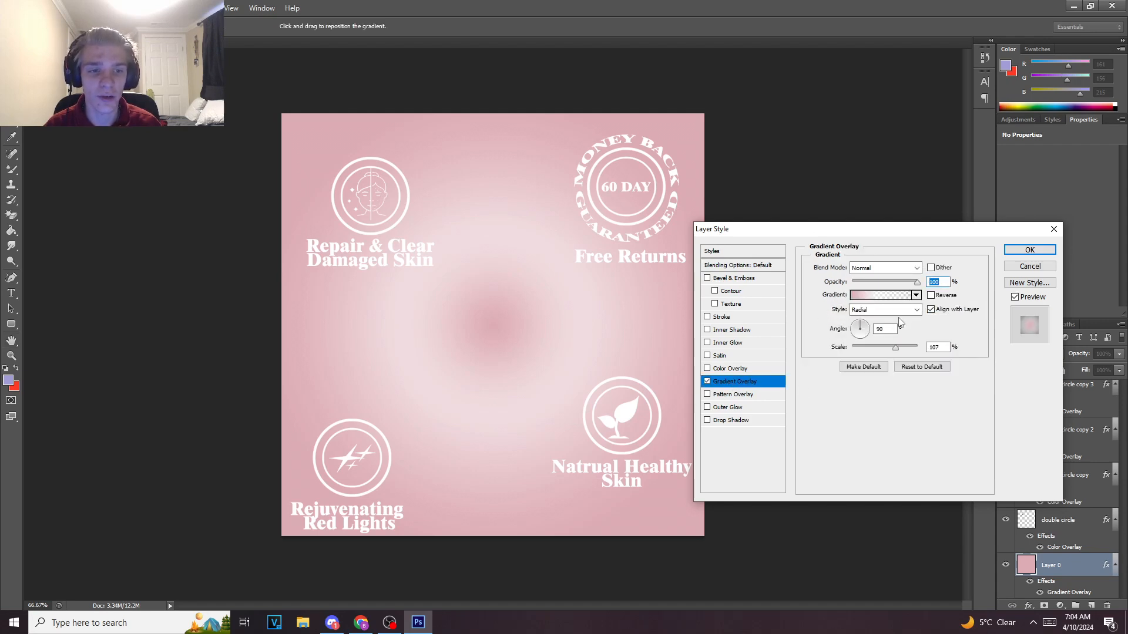
{"action": "left_click", "coordinate": [881, 295]}
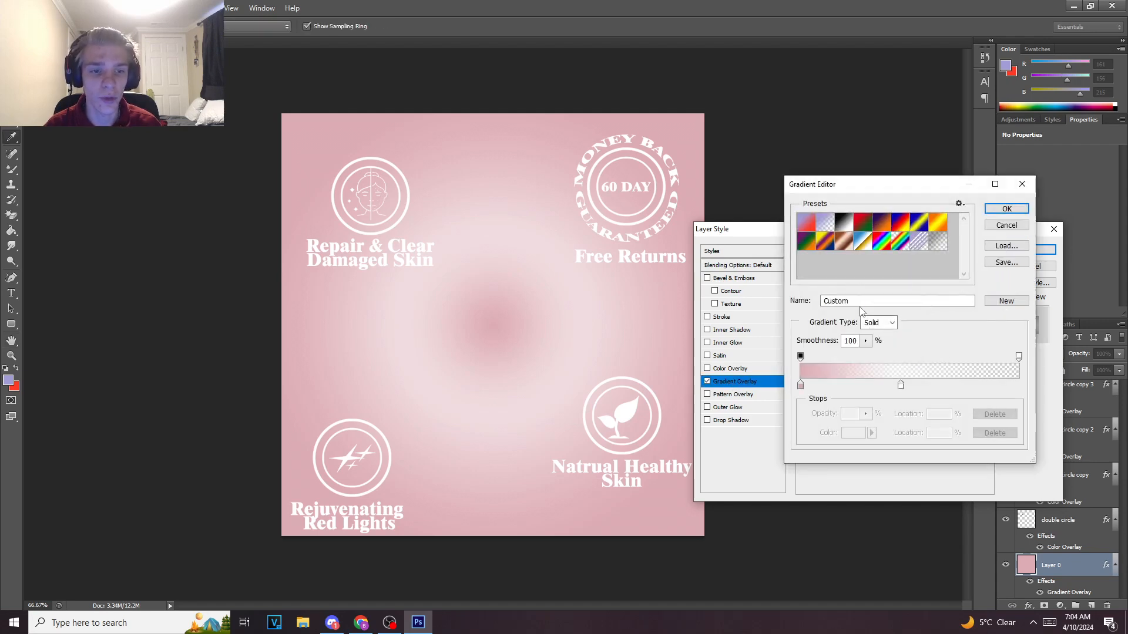
{"action": "left_click", "coordinate": [1023, 184]}
{"action": "left_click", "coordinate": [1053, 229]}
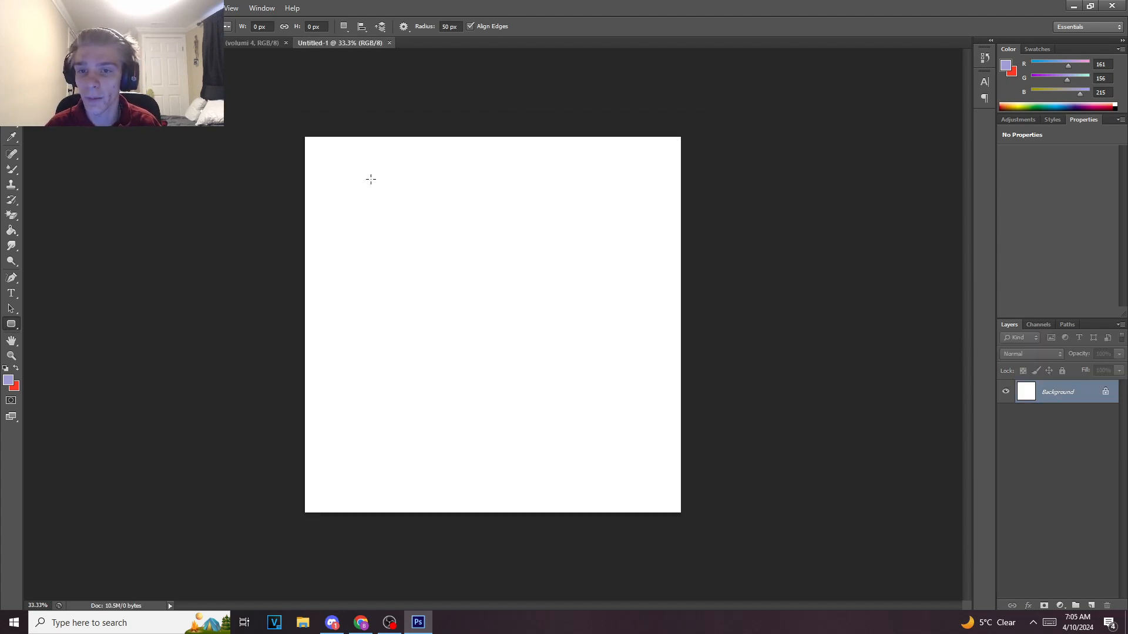
Draw a rounded square about 1629 px wide with 50 px corners and give it a Foreground to Transparent gradient overlay.
{"action": "left_click_drag", "start_coordinate": [333, 158], "coordinate": [655, 538]}
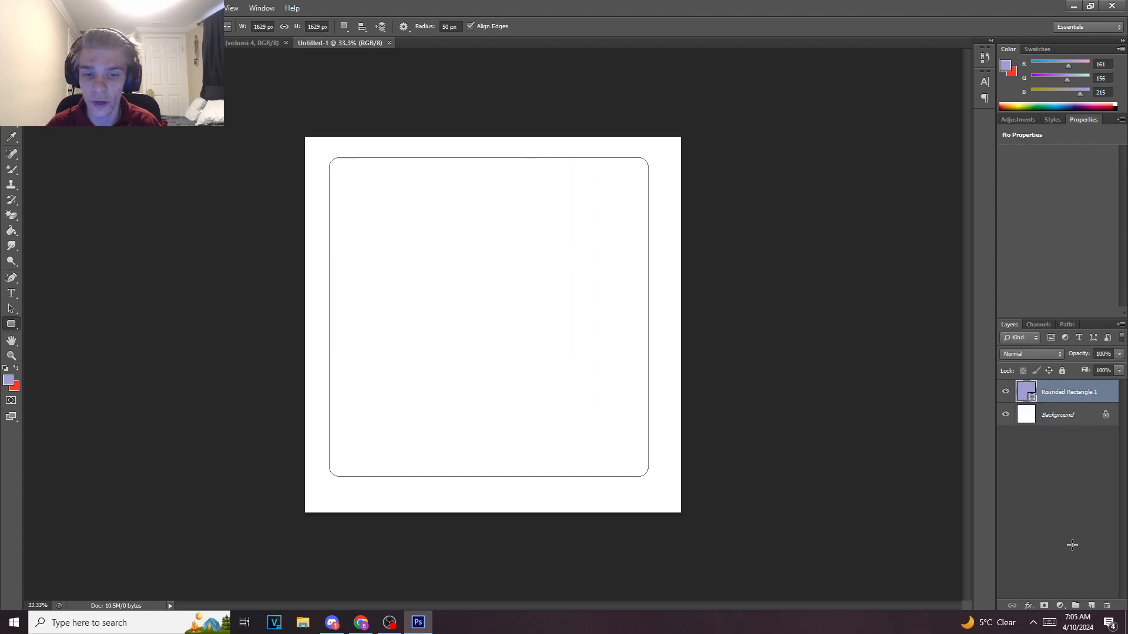
{"action": "key", "text": "Return"}
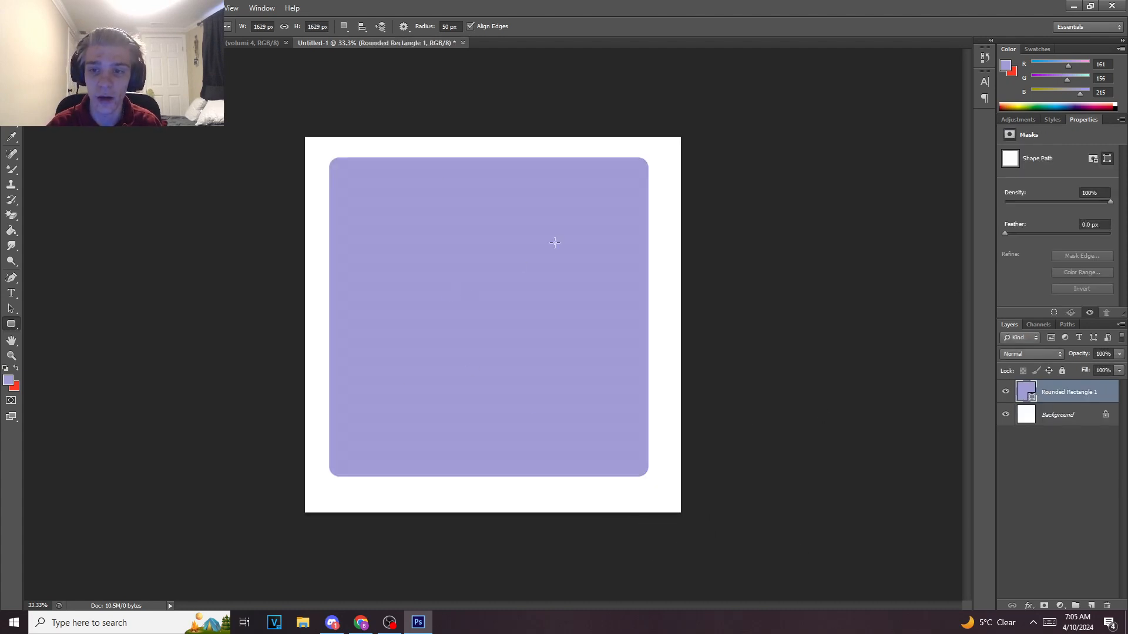
{"action": "right_click", "coordinate": [1075, 408]}
{"action": "left_click", "coordinate": [963, 147]}
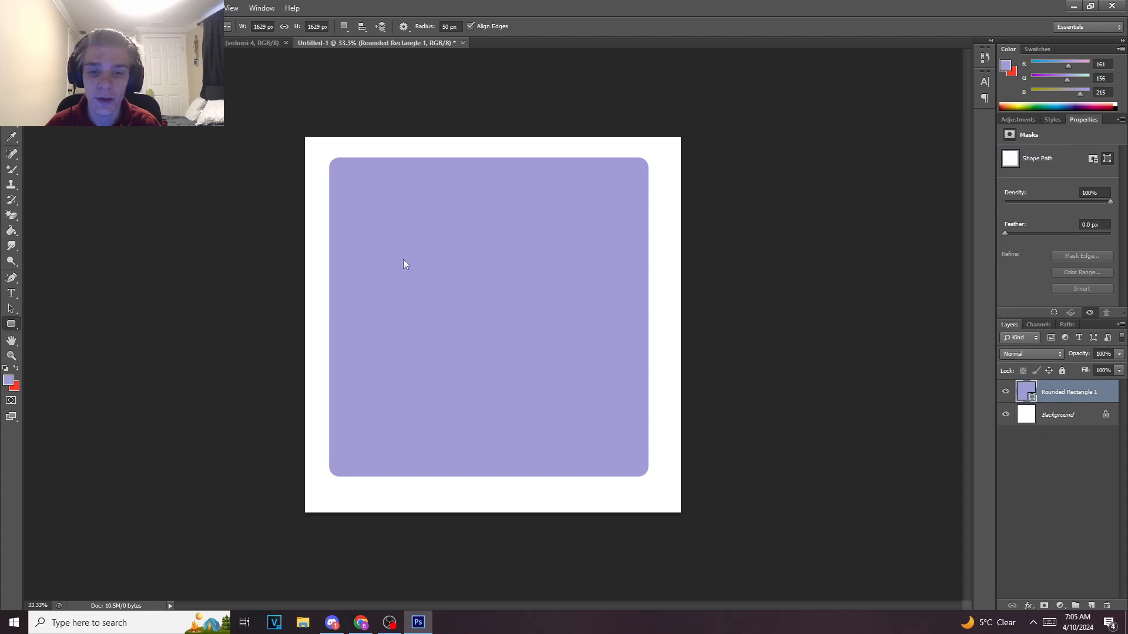
{"action": "left_click", "coordinate": [735, 382]}
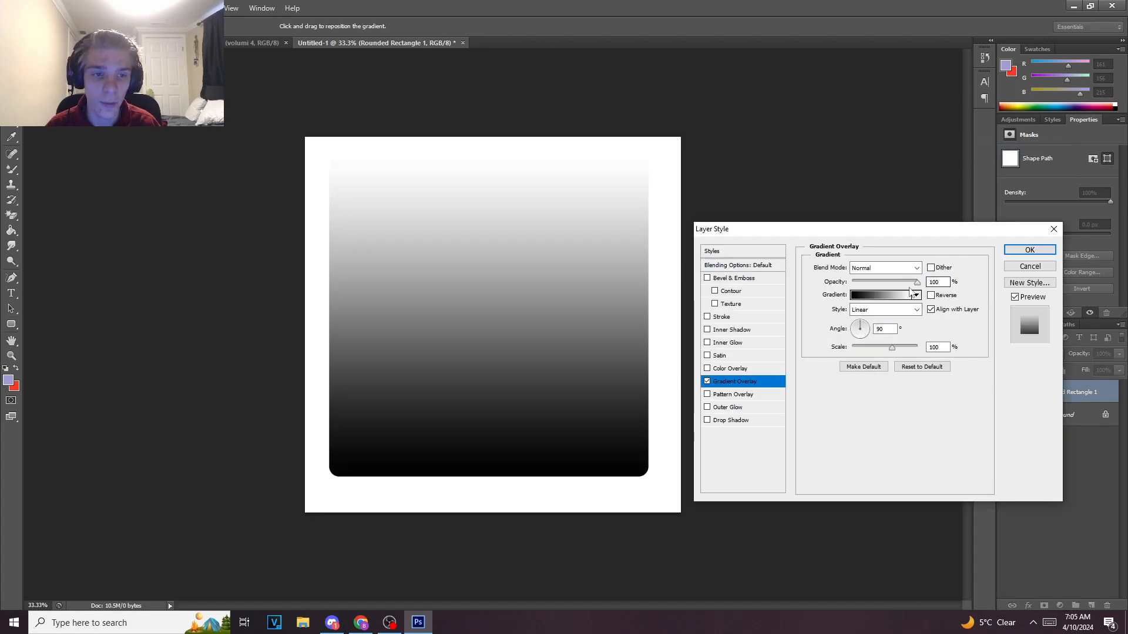
{"action": "left_click", "coordinate": [897, 296]}
{"action": "left_click", "coordinate": [824, 221]}
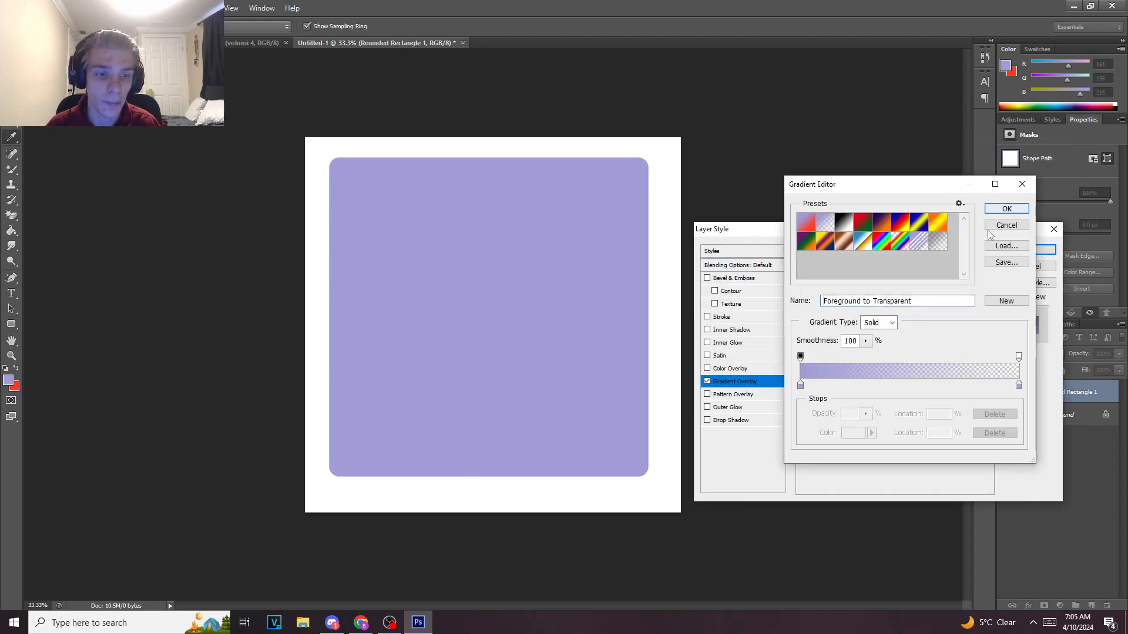
Set the gradient's end colour stop at 100% to white (ffffff).
{"action": "left_click", "coordinate": [1018, 385]}
{"action": "left_click", "coordinate": [853, 433]}
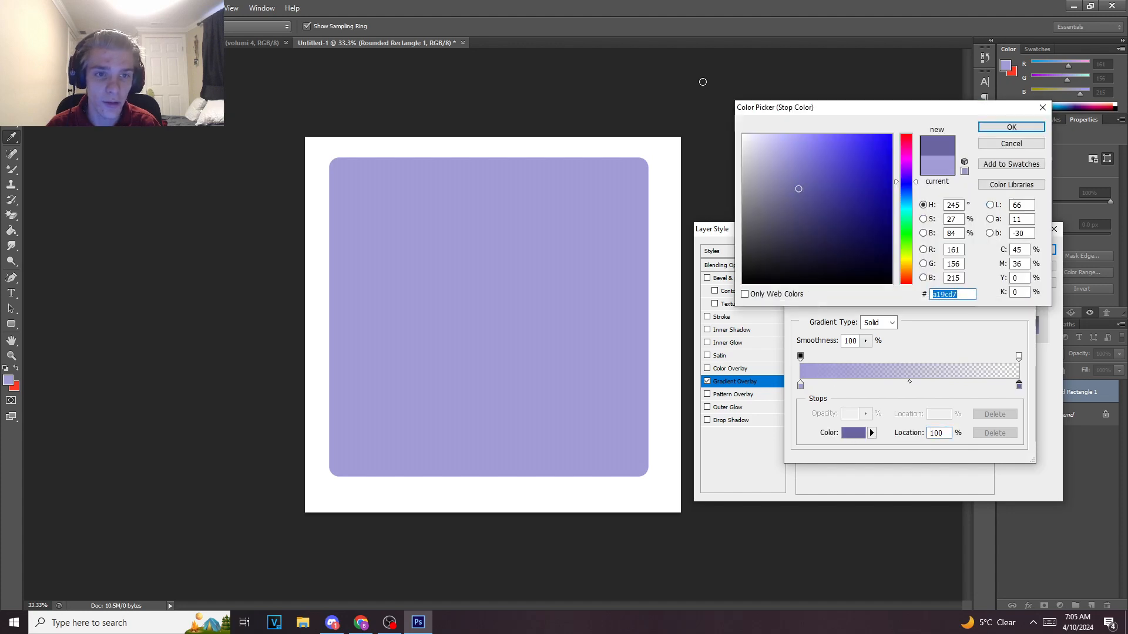
{"action": "left_click", "coordinate": [798, 189]}
{"action": "left_click", "coordinate": [742, 135]}
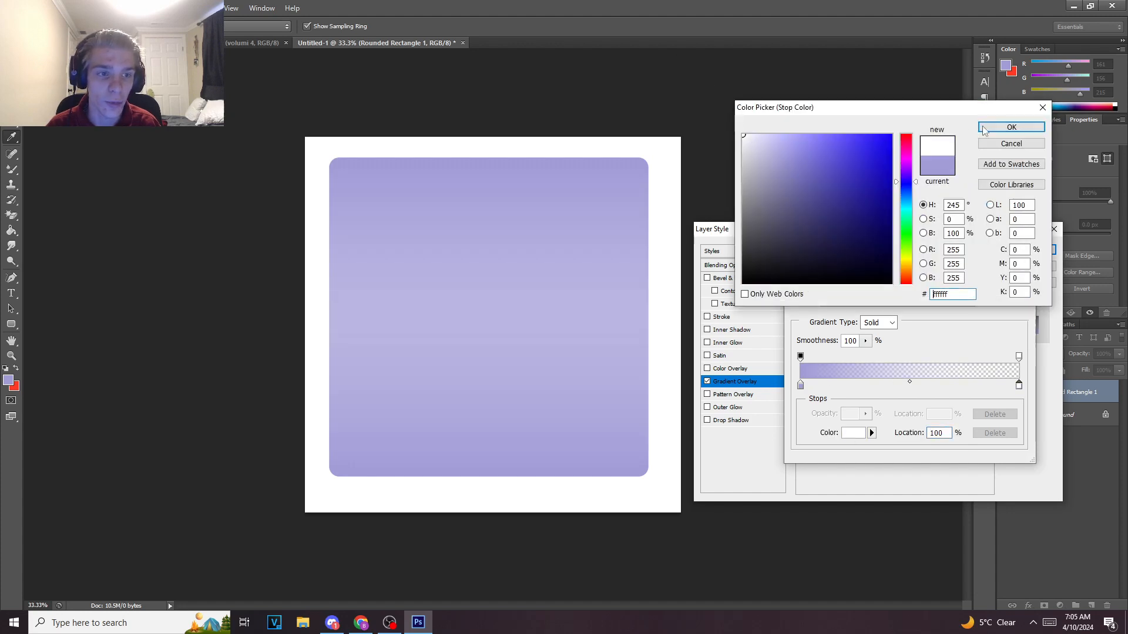
{"action": "left_click", "coordinate": [1011, 127]}
Add two more white colour stops to the gradient, placing one at 52%, and accept the custom gradient.
{"action": "left_click", "coordinate": [1000, 385]}
{"action": "left_click", "coordinate": [984, 385]}
{"action": "left_click_drag", "start_coordinate": [991, 388], "coordinate": [917, 386]}
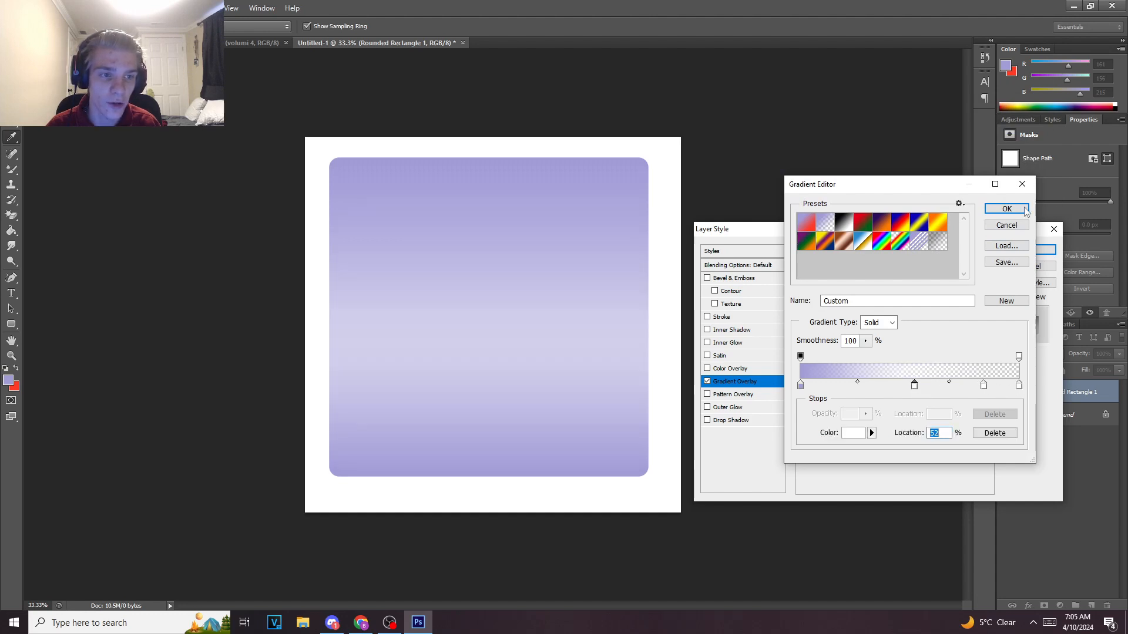
{"action": "left_click", "coordinate": [1006, 209]}
Change the gradient overlay's style to Radial and apply the layer style to the rounded square.
{"action": "left_click", "coordinate": [875, 310]}
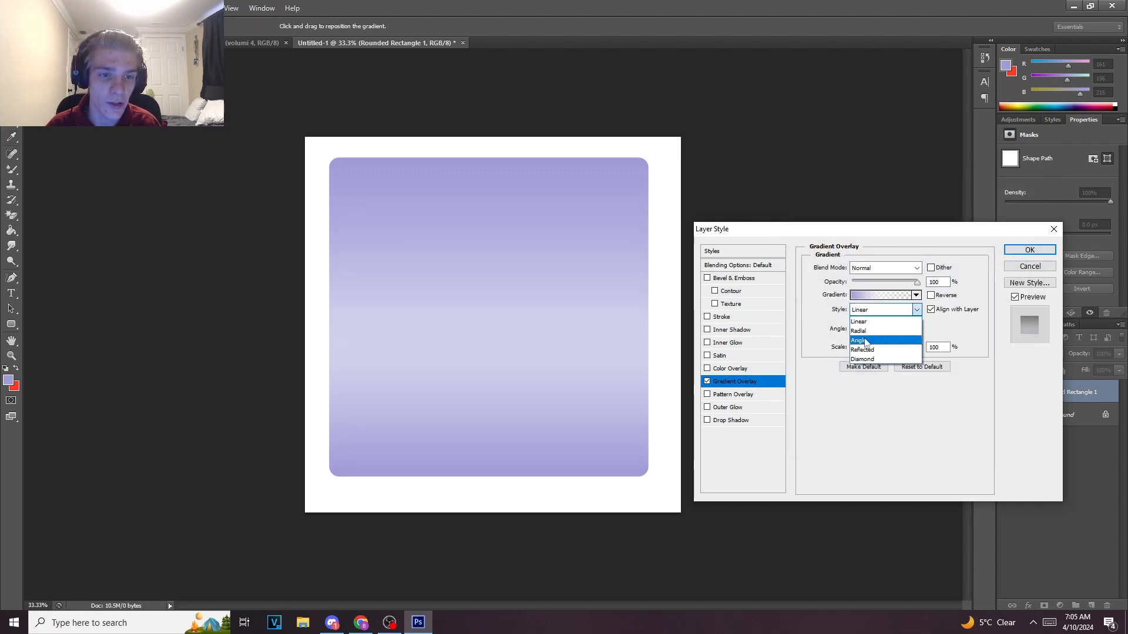
{"action": "left_click", "coordinate": [868, 330]}
{"action": "key", "text": "Return"}
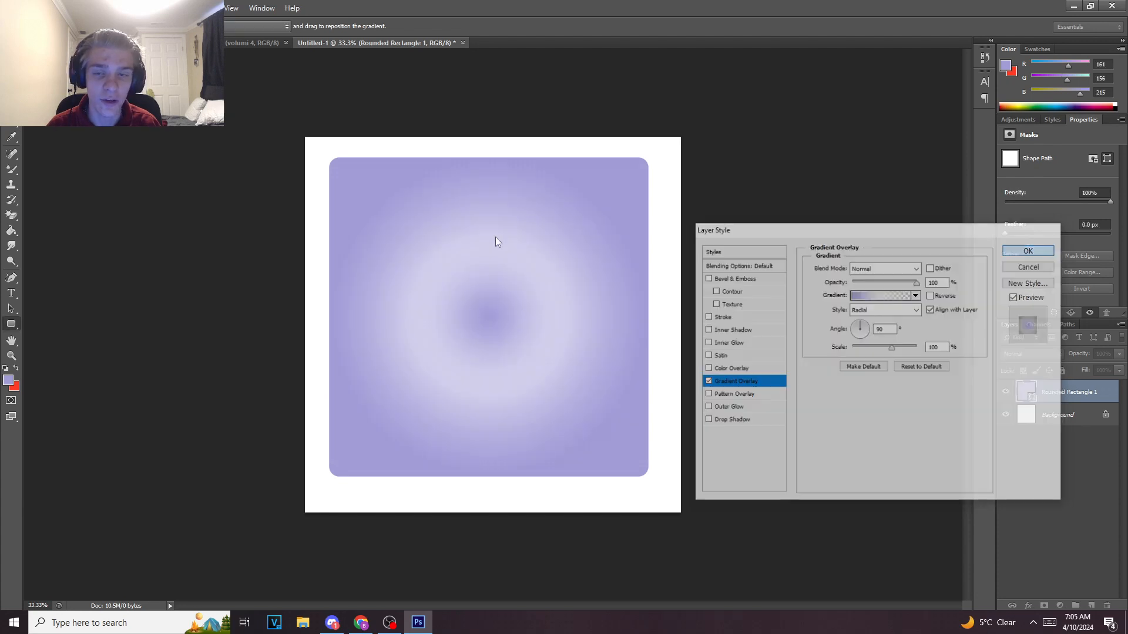